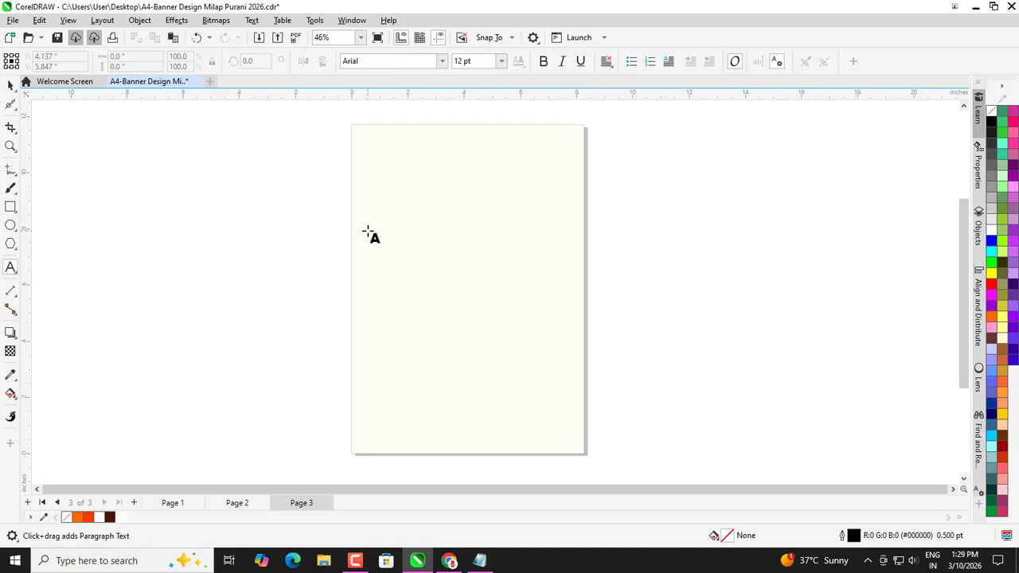
Type FOOD on the page and enlarge it to about 176 pt.
click(367, 227)
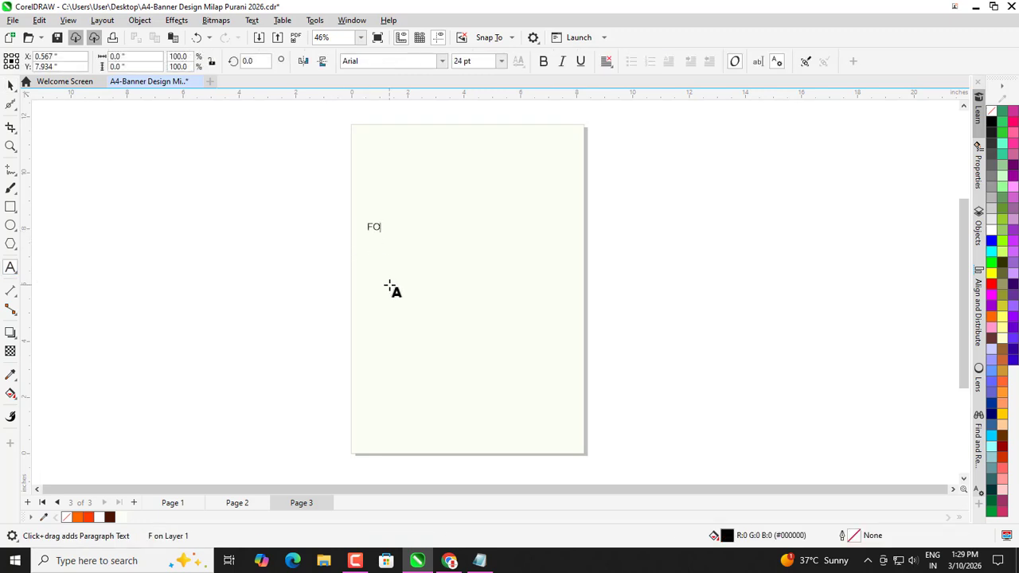
key(Escape)
click(11, 86)
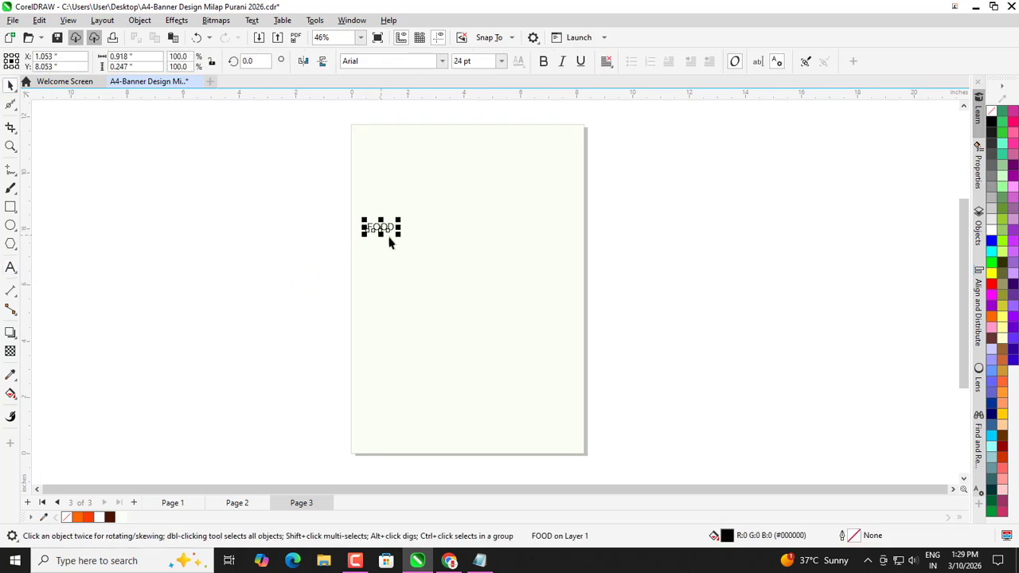
drag(398, 234, 562, 409)
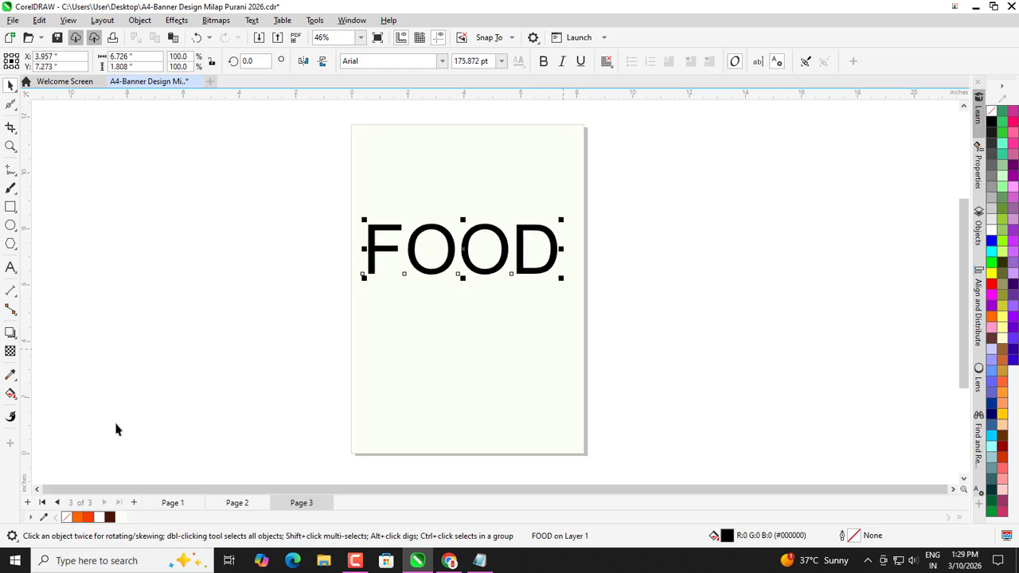
Set FOOD in Agency FB and move it off the page to the left.
click(442, 62)
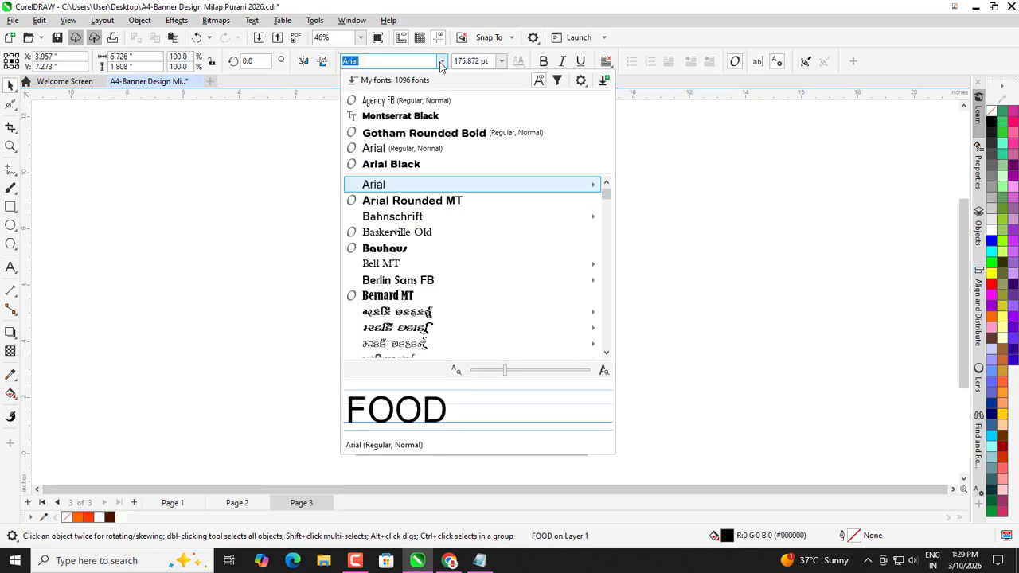
click(371, 100)
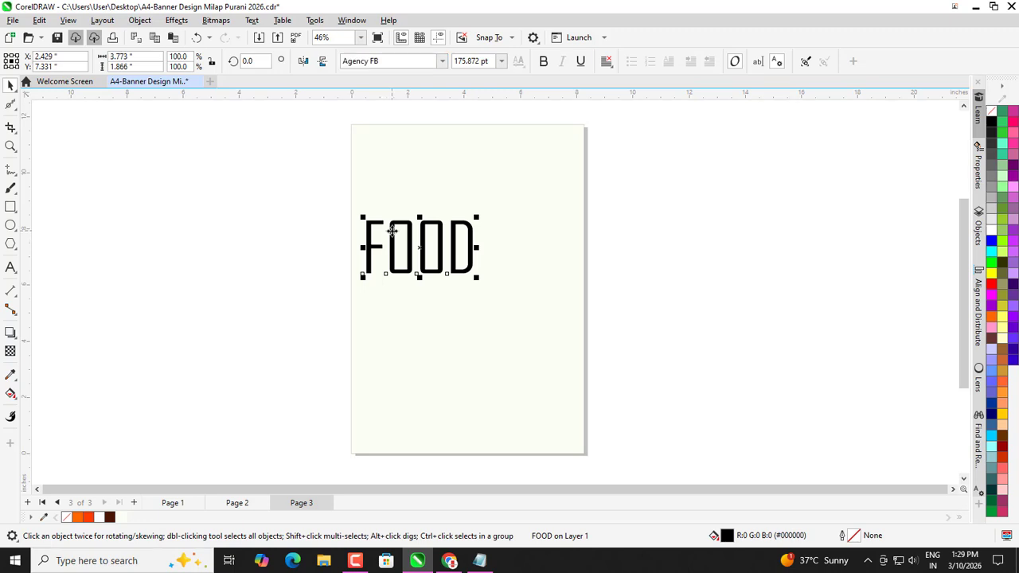
drag(392, 232, 273, 253)
Duplicate FOOD, make the copy bold and larger, and move it onto the upper page.
right_click(272, 253)
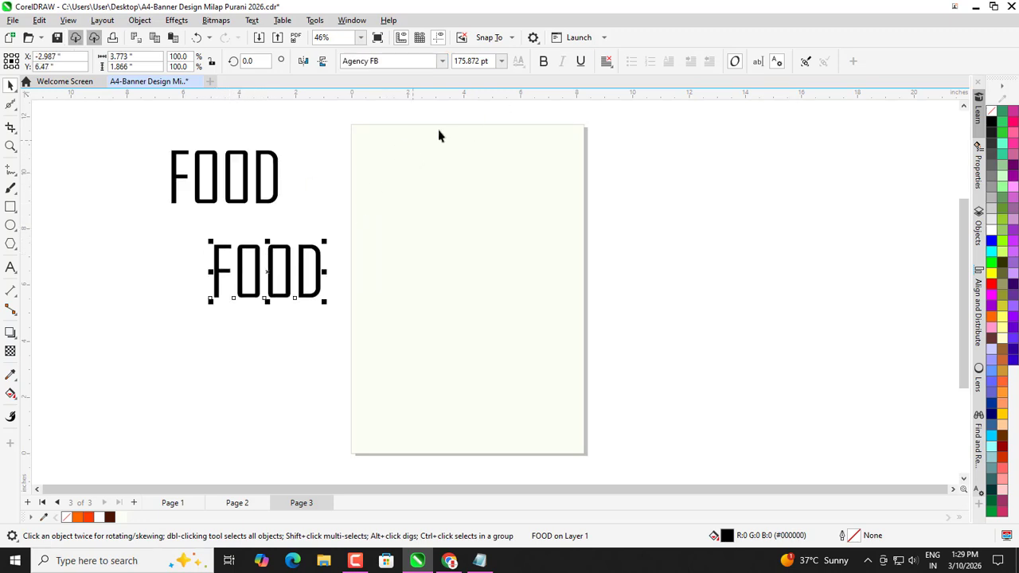
click(543, 61)
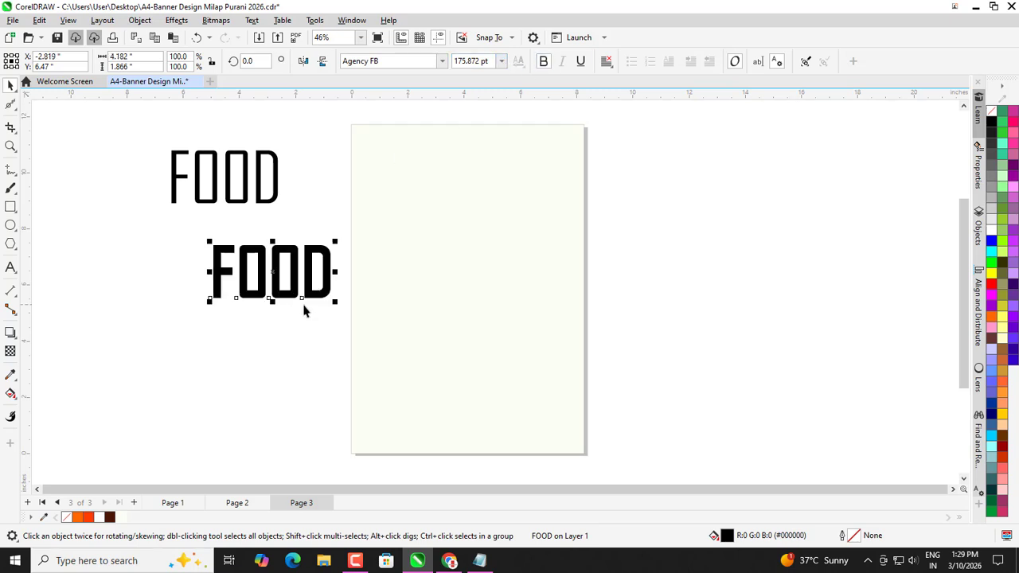
drag(336, 301, 419, 403)
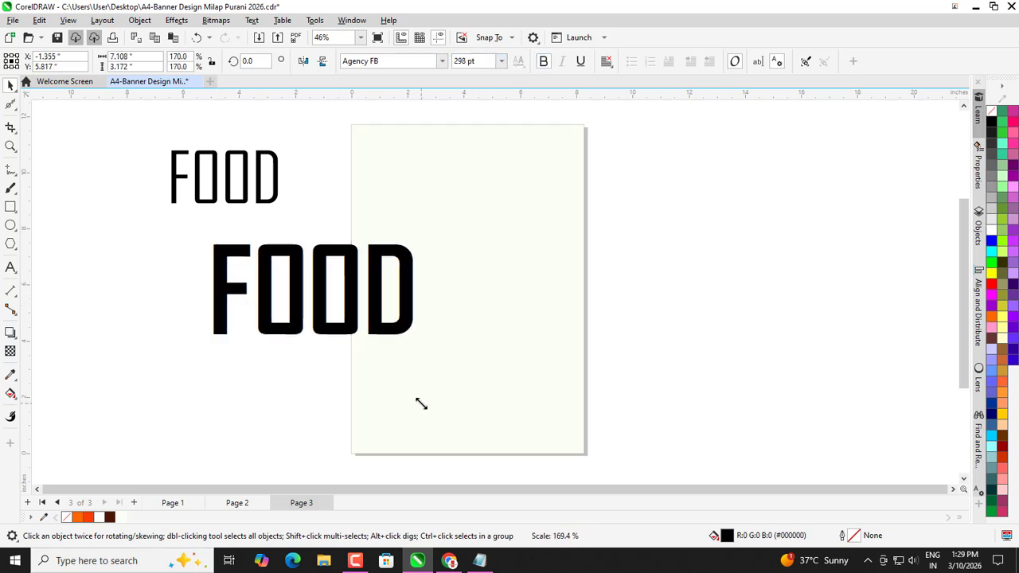
click(239, 391)
drag(265, 338, 419, 293)
Fill the bold FOOD copy with orange-red (#FF3C00).
shift+click(400, 349)
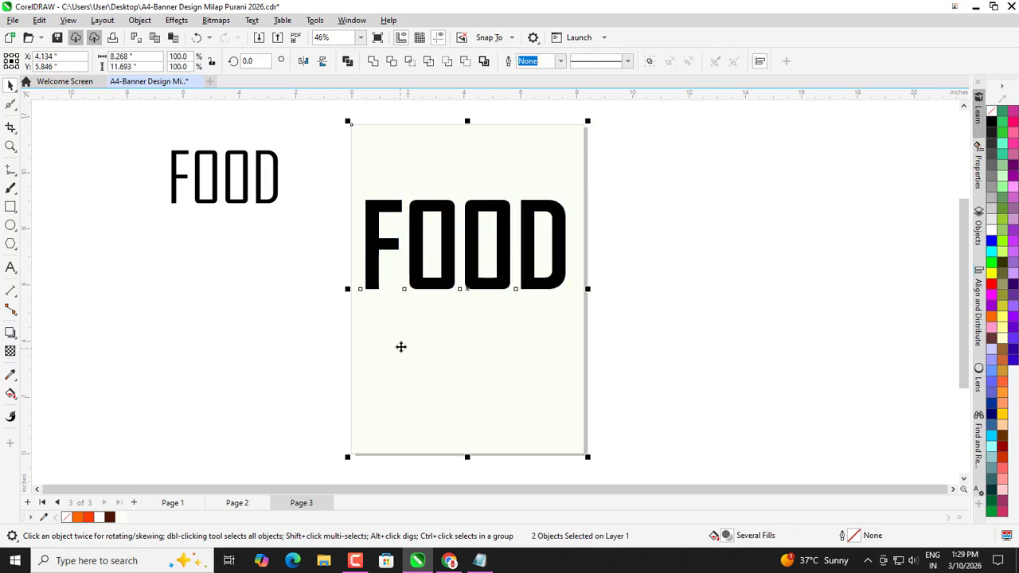
scroll(396, 218, up, 1)
click(266, 276)
scroll(364, 259, down, 1)
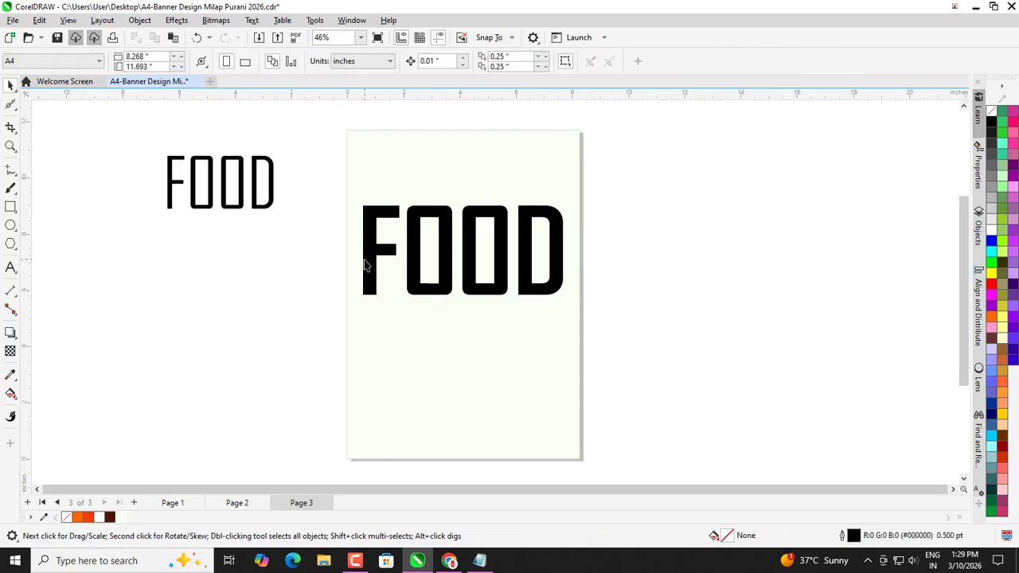
click(365, 249)
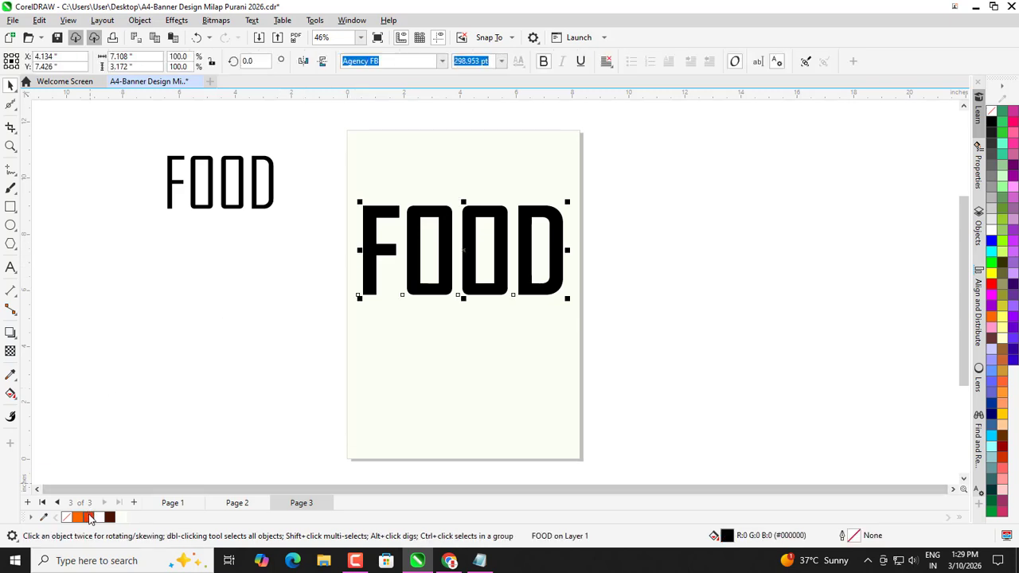
click(89, 518)
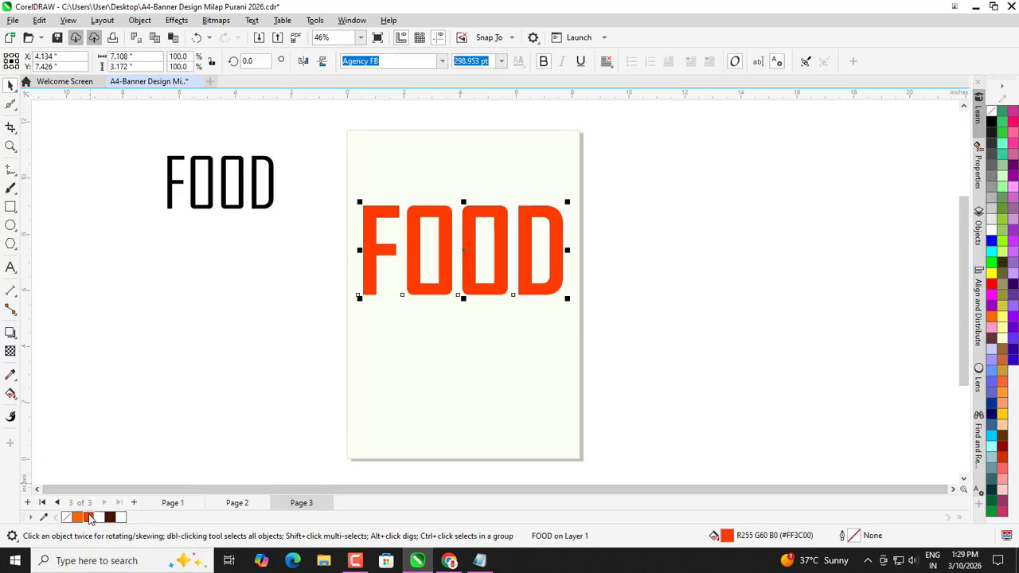
click(726, 242)
click(556, 234)
click(243, 285)
Place a slightly smaller copy of the black FOOD above the orange title.
drag(225, 211, 452, 201)
right_click(452, 201)
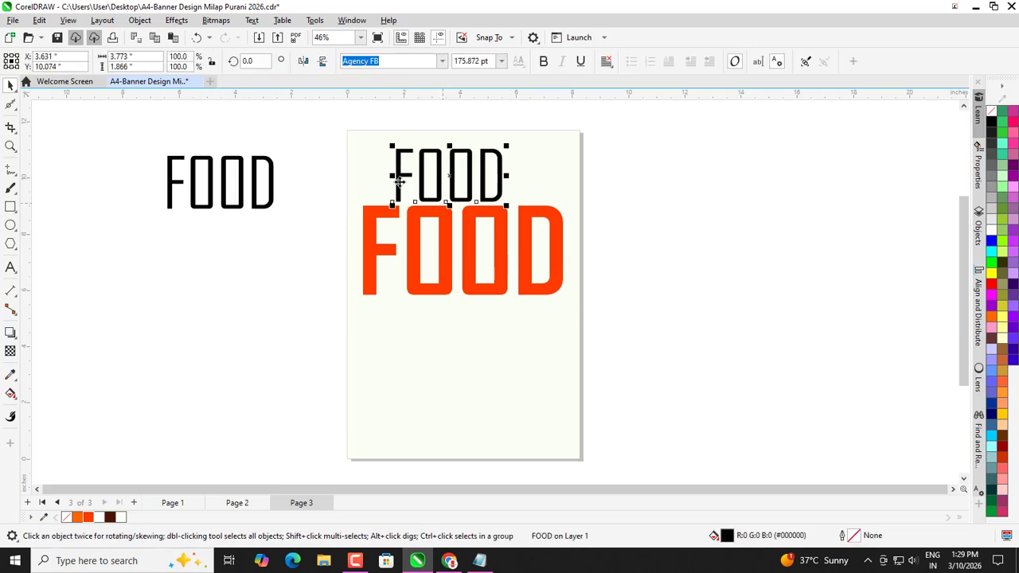
drag(388, 146, 403, 159)
scroll(403, 159, up, 1)
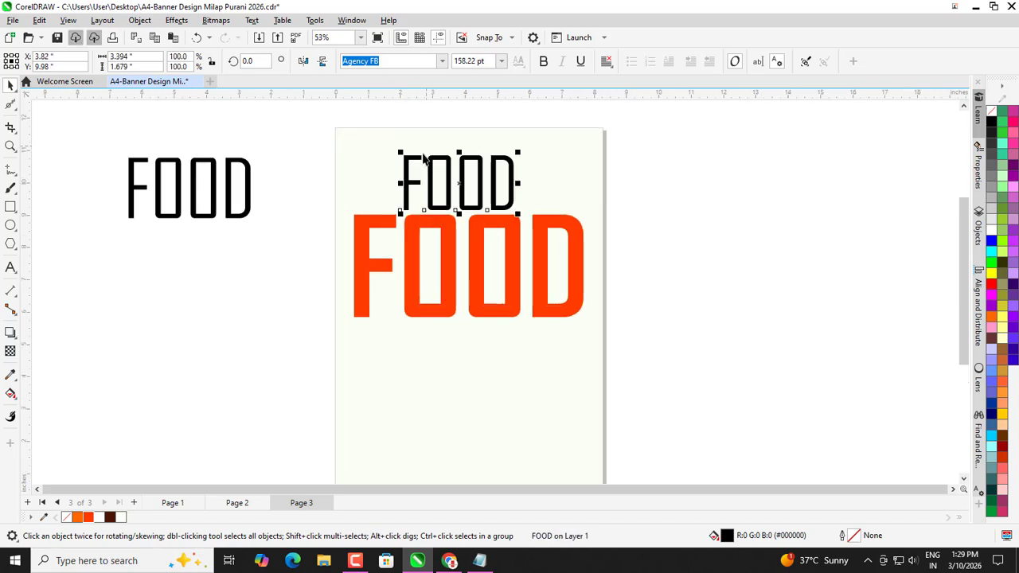
double_click(398, 166)
click(78, 116)
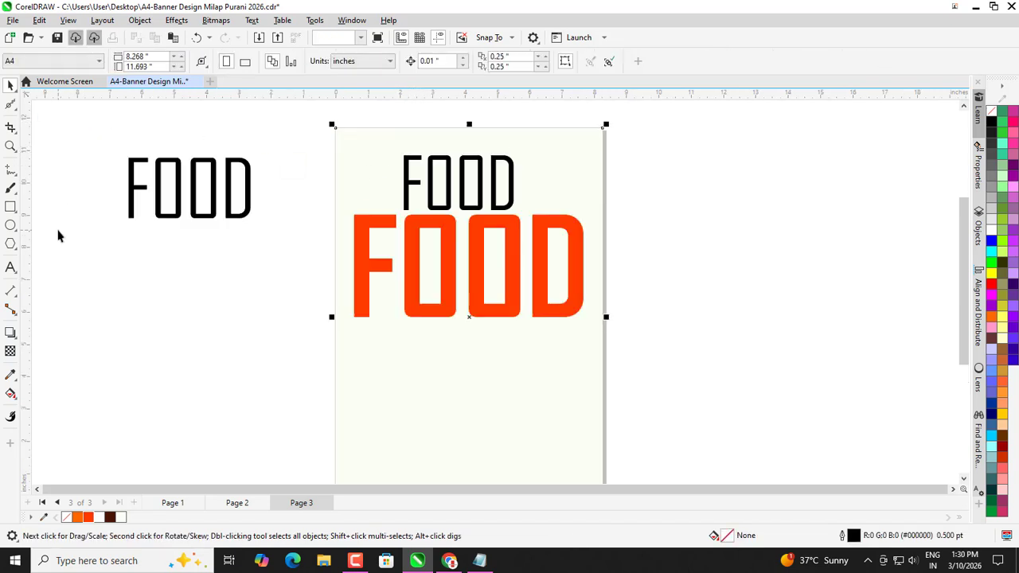
Change the copy's text to SPECIAL and shrink it to about 124 pt.
click(402, 191)
click(405, 185)
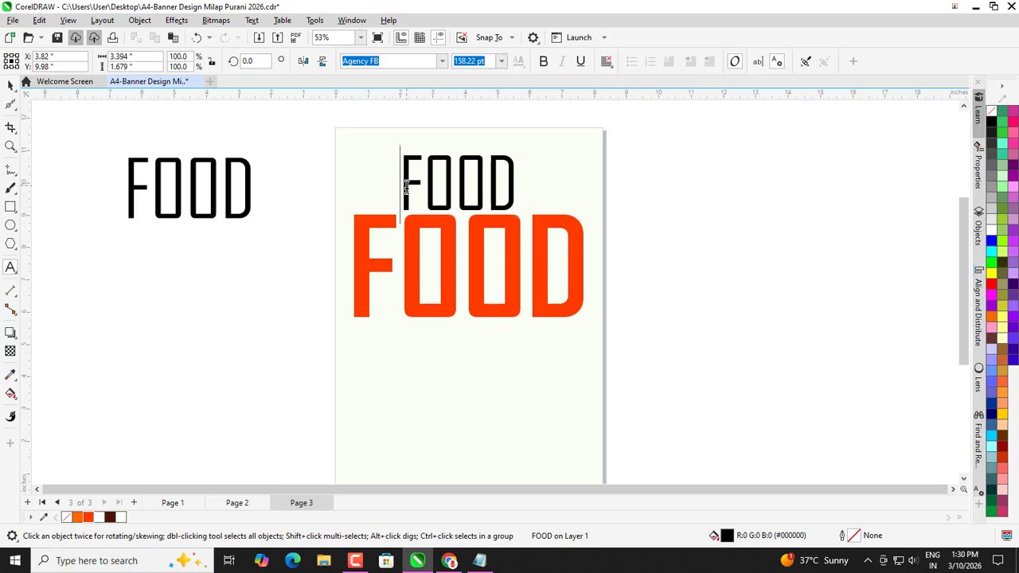
key(ctrl+a)
text(SPE)
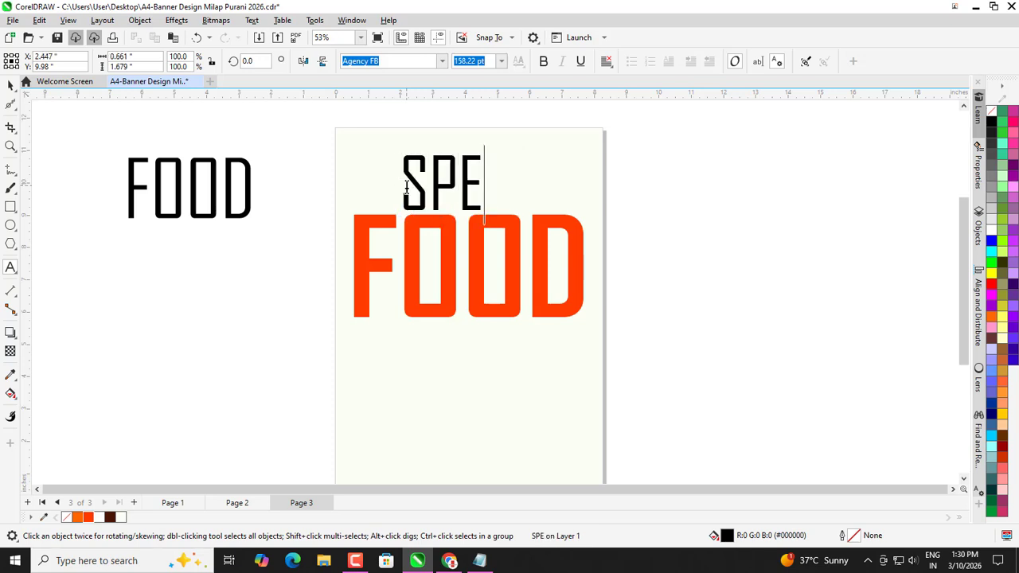
text(CIAL)
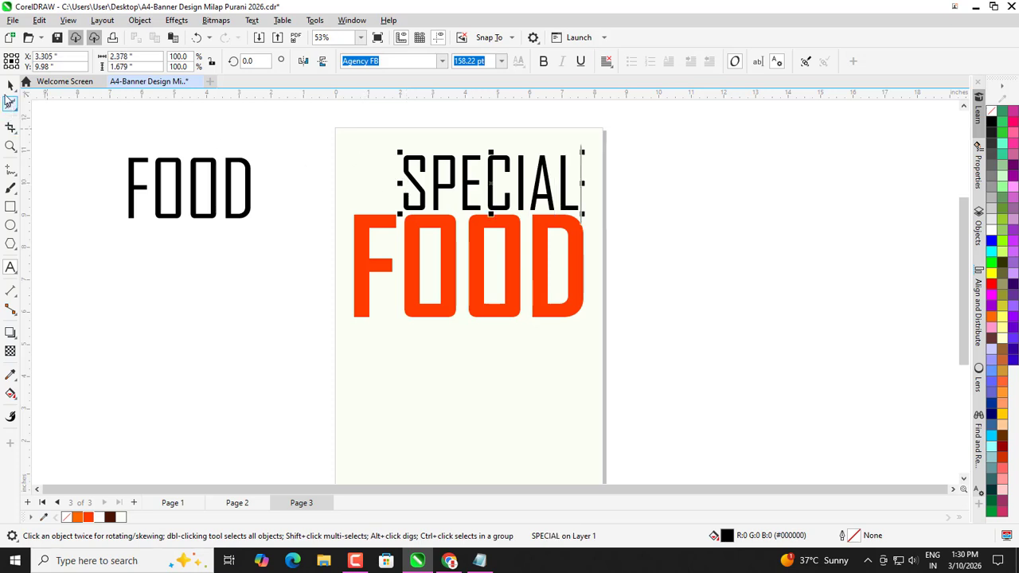
click(11, 86)
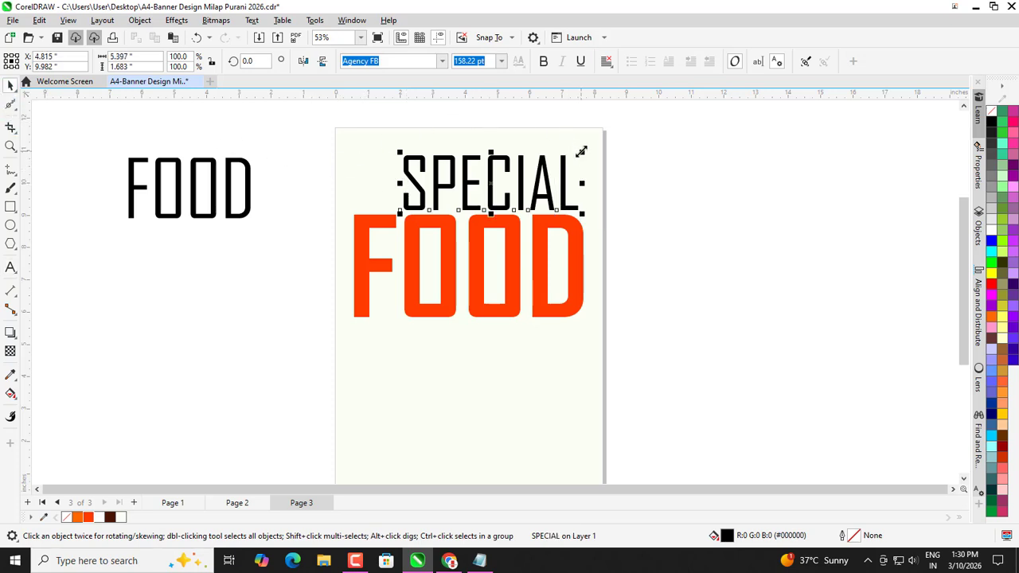
drag(581, 152, 546, 145)
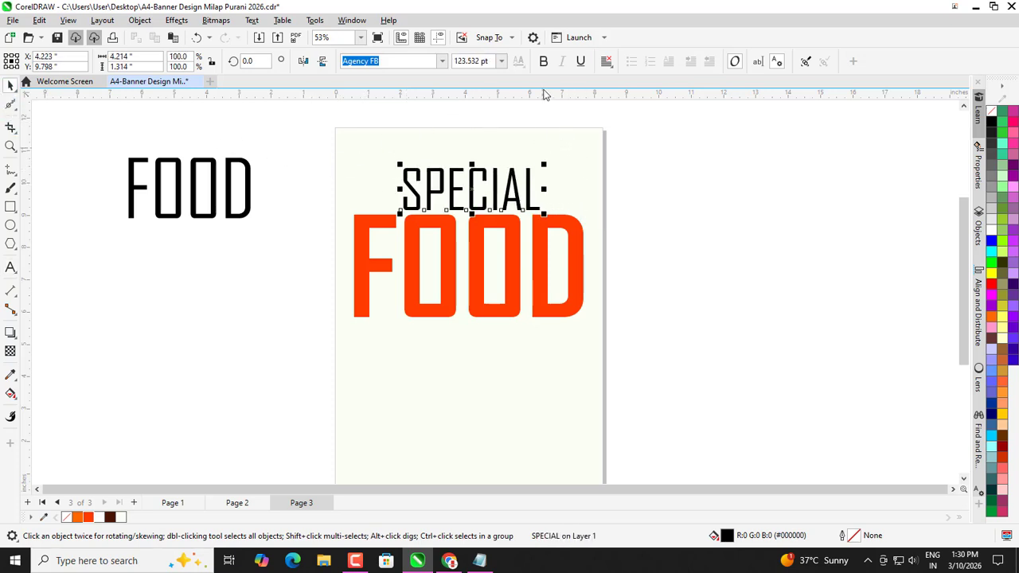
Shrink the orange FOOD title to 267.603 pt.
click(294, 229)
click(459, 284)
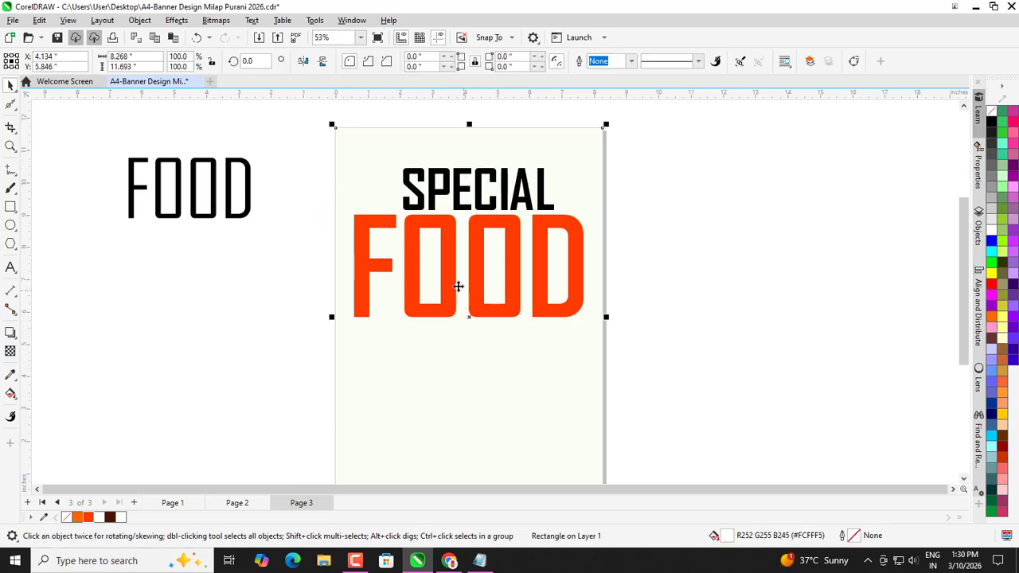
click(531, 233)
drag(587, 209, 575, 214)
Shrink the SPECIAL heading to about 83 pt.
click(541, 191)
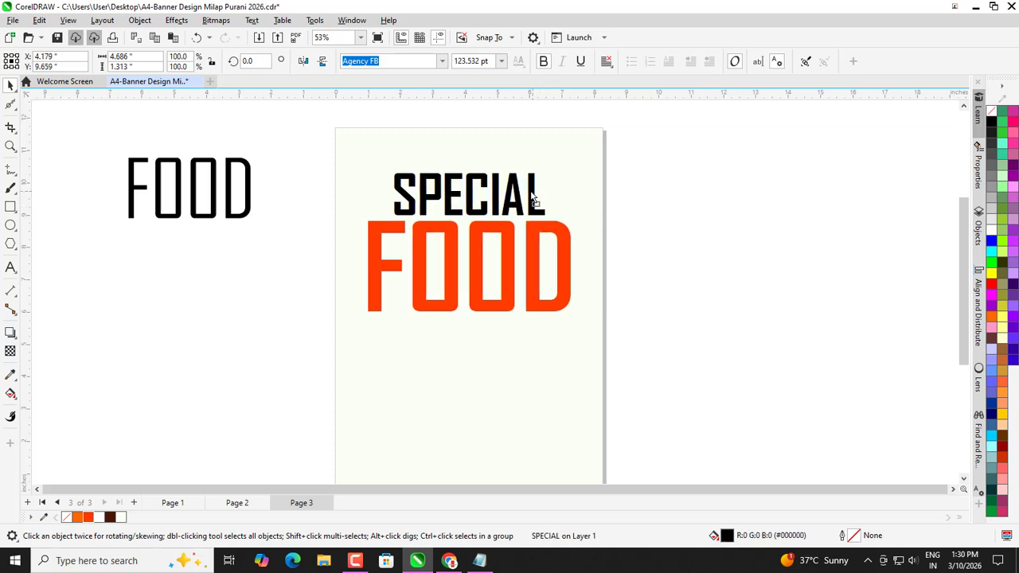
drag(550, 165, 533, 162)
scroll(509, 167, up, 1)
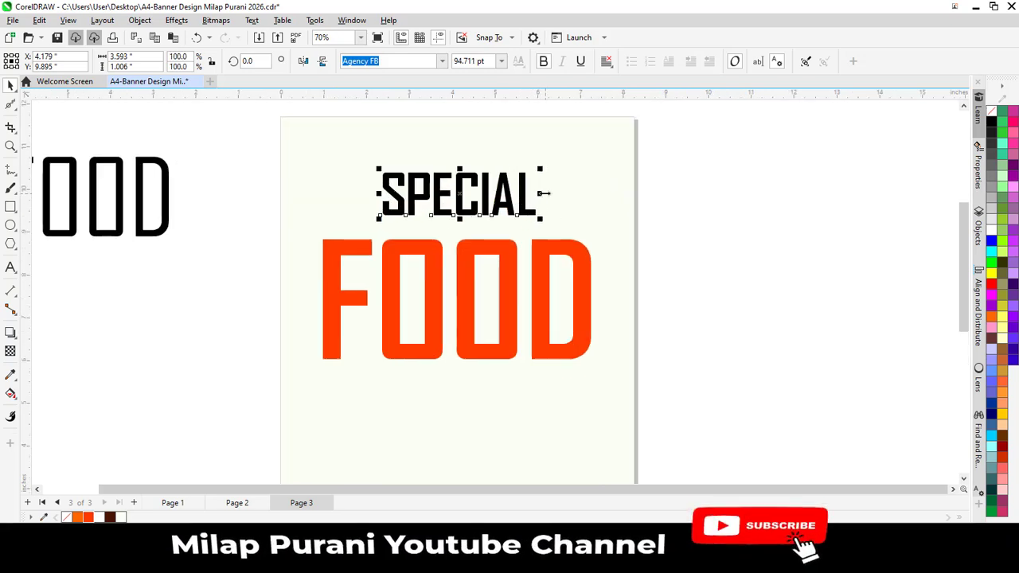
drag(542, 167, 534, 165)
click(246, 356)
scroll(246, 356, down, 1)
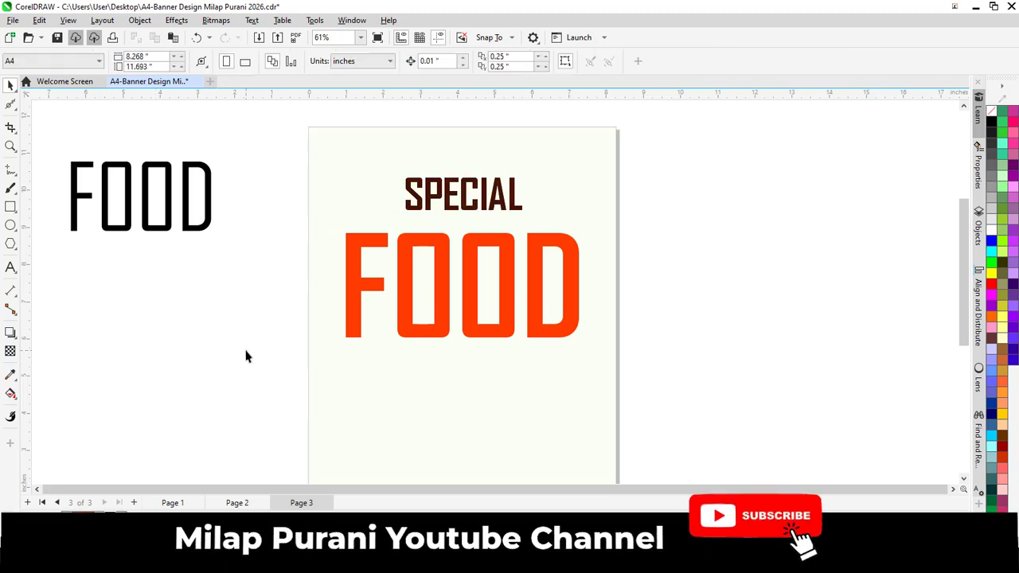
Apply a transparency that fades the orange FOOD out toward its bottom.
click(346, 280)
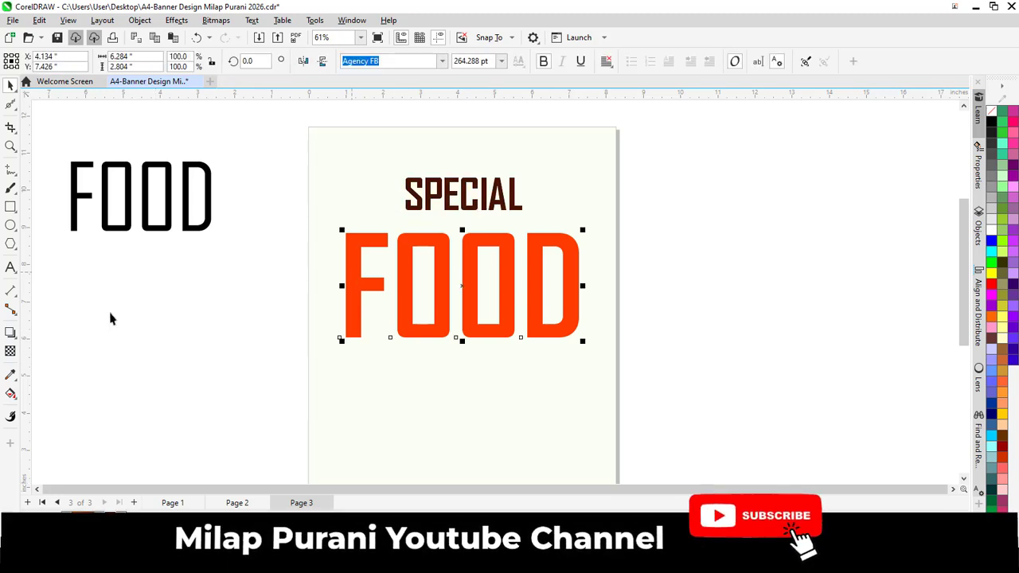
click(10, 351)
scroll(439, 366, up, 2)
drag(438, 253, 437, 332)
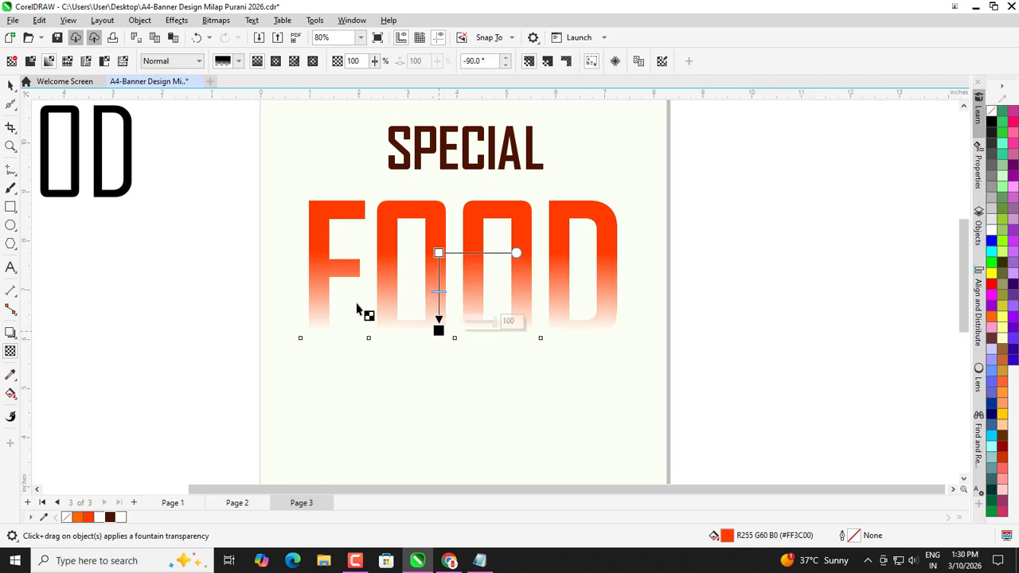
key(space)
scroll(382, 225, down, 2)
click(275, 251)
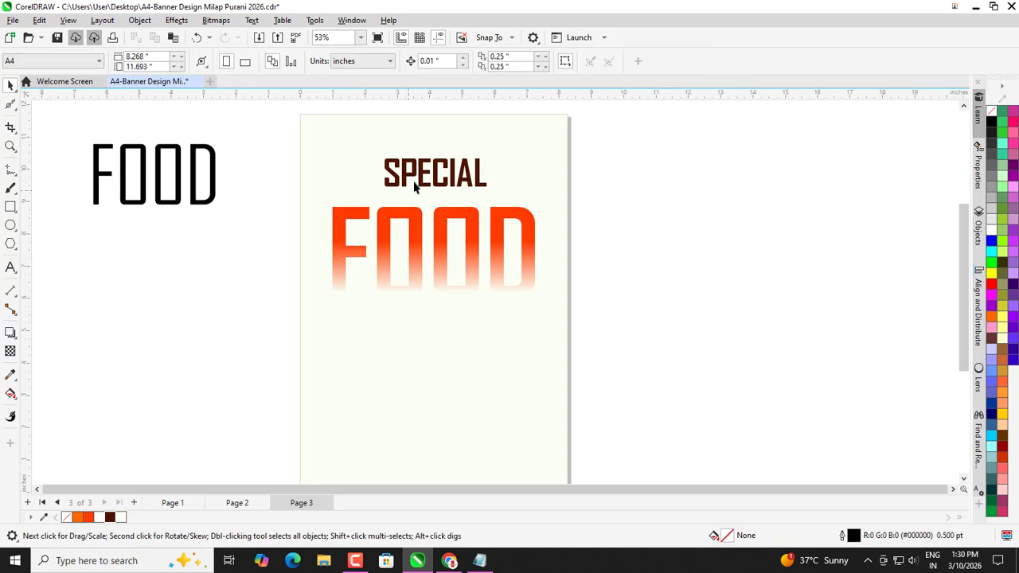
Nudge SPECIAL down slightly above FOOD.
click(423, 171)
key(Down)
key(Down)
key(Down)
key(Down)
key(Down)
key(Down)
key(Down)
key(Down)
key(Down)
key(Down)
key(Down)
key(Down)
key(Down)
key(Down)
key(Down)
key(Down)
key(Down)
key(Down)
key(Down)
key(Down)
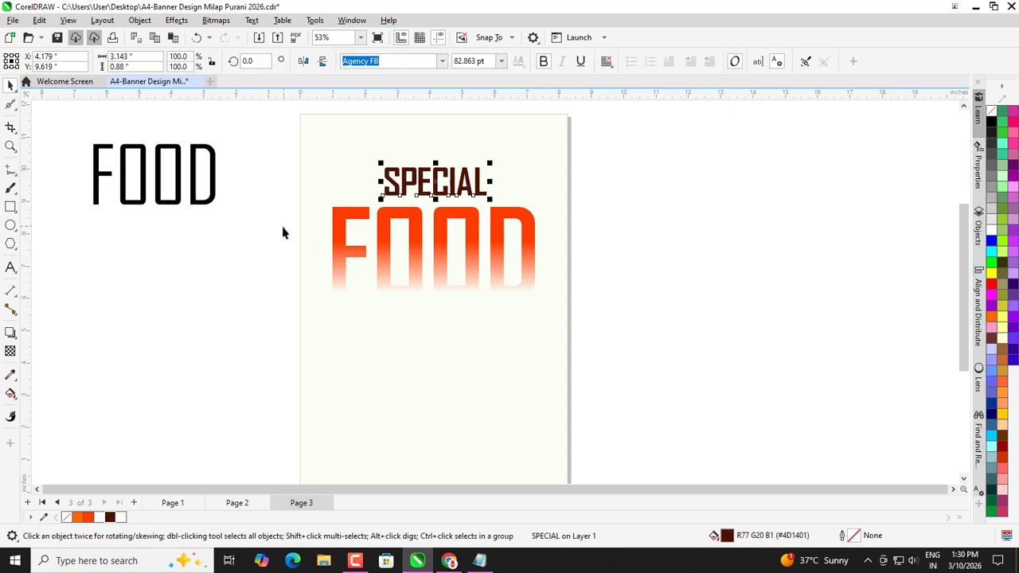
click(250, 234)
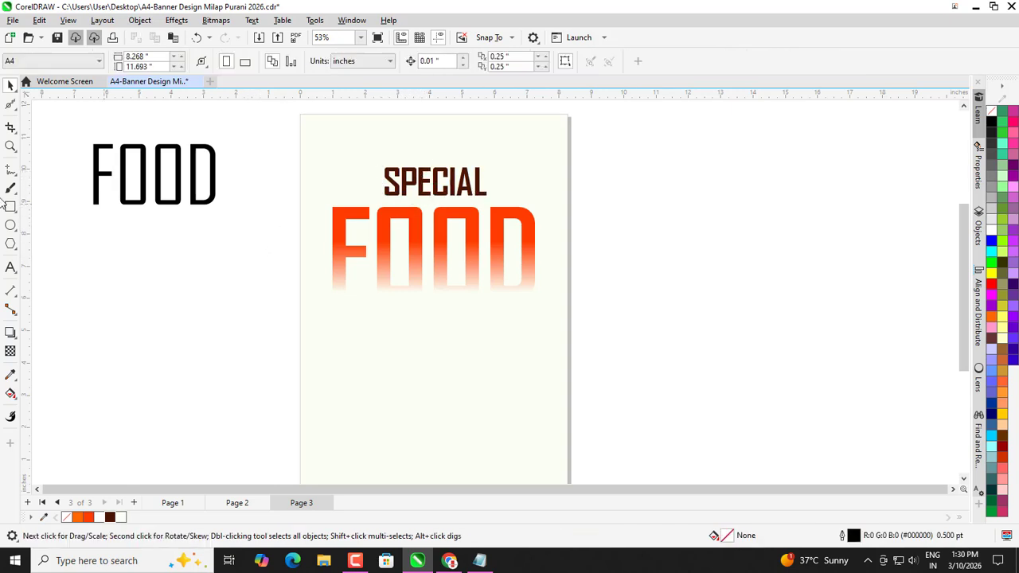
click(10, 267)
Type CHICKE below FOOD, make it bold and enlarge it to about 35 pt.
scroll(395, 350, up, 2)
click(390, 322)
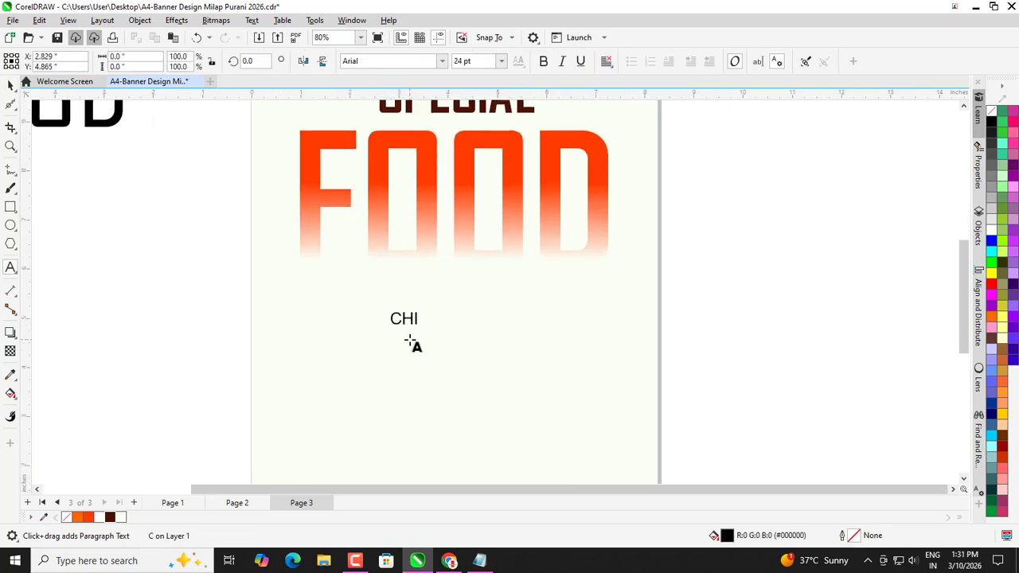
key(ctrl+space)
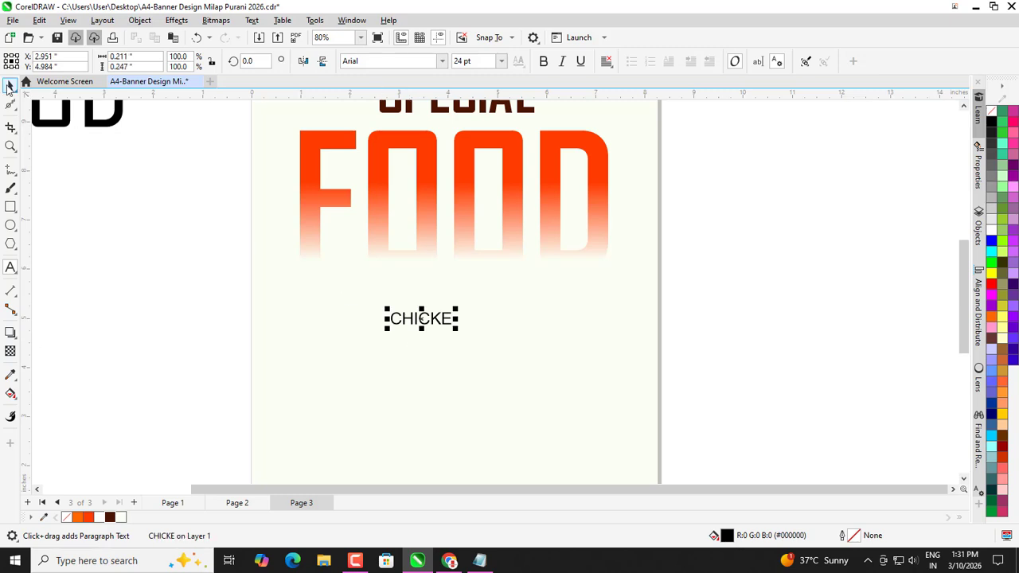
click(542, 62)
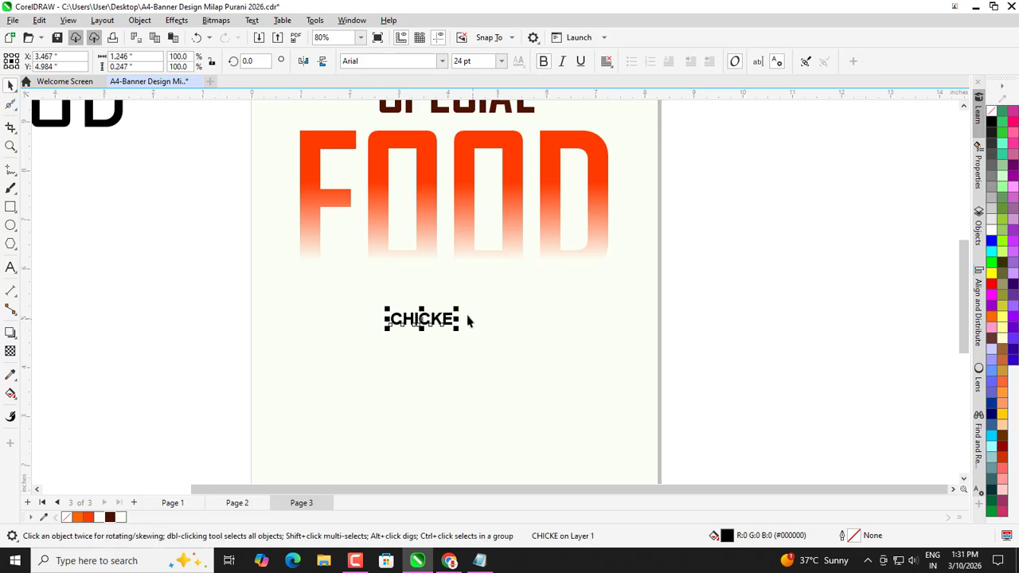
drag(456, 308, 479, 284)
Set CHICKE in Montserrat Black and centre it below FOOD.
scroll(403, 287, down, 2)
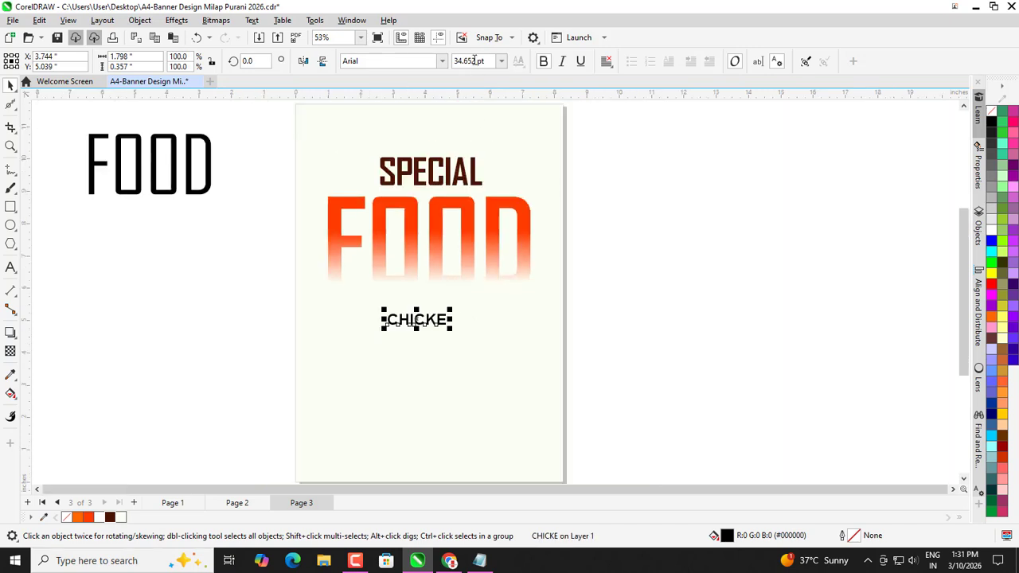
click(441, 60)
click(419, 116)
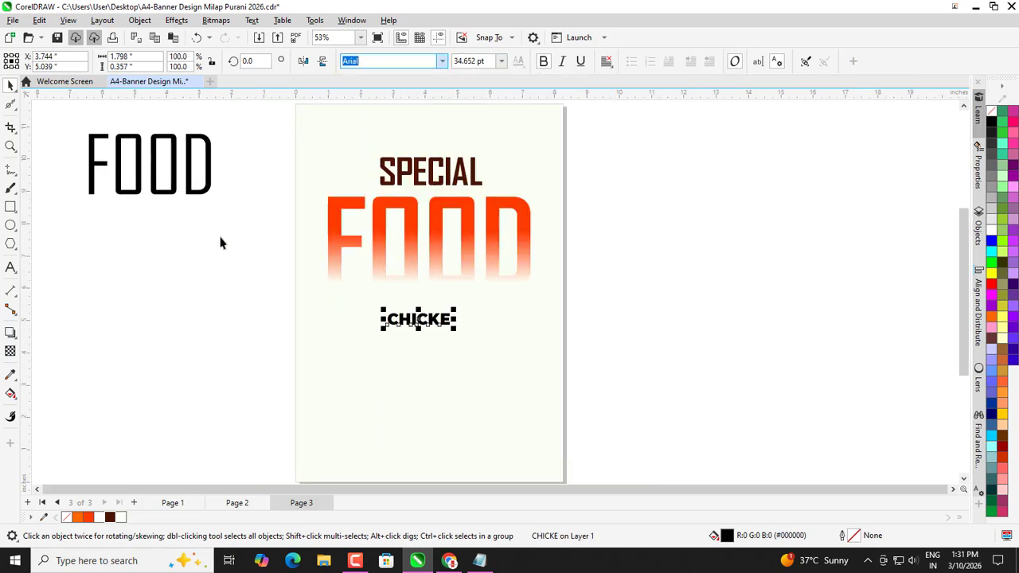
drag(405, 323, 428, 321)
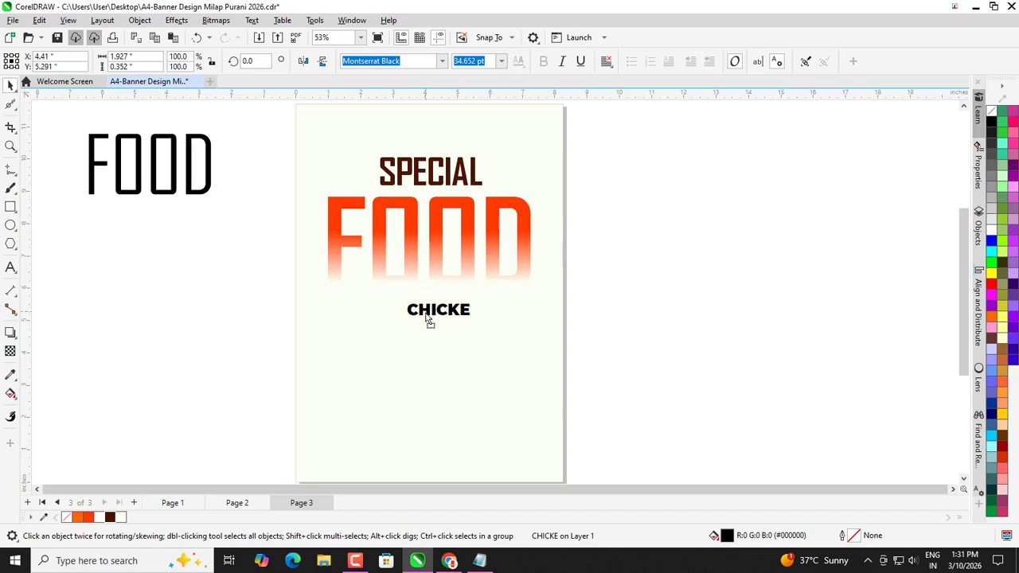
scroll(427, 330, up, 4)
click(98, 244)
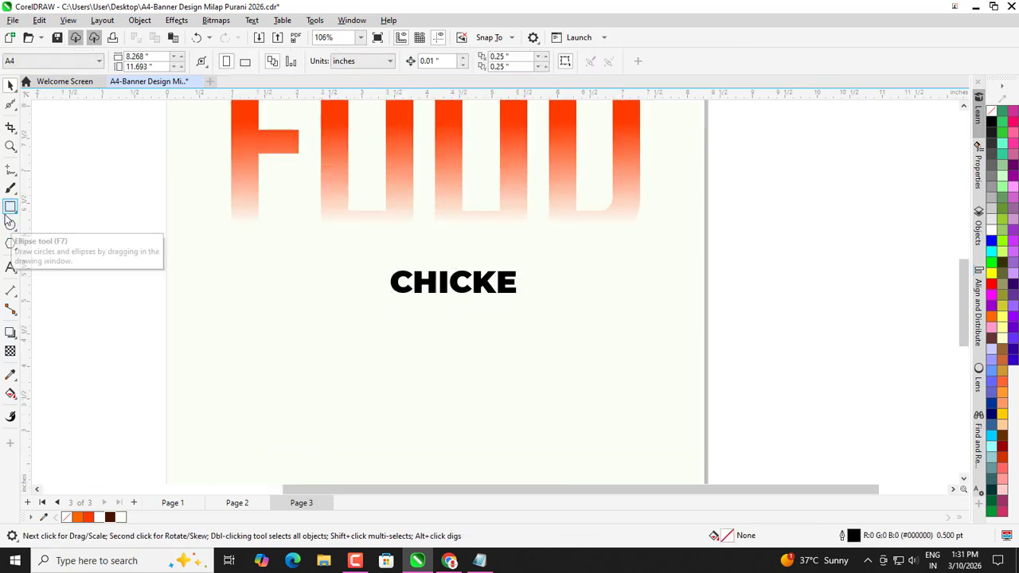
Draw a 2.158 × 0.515 in rectangle below CHICKE, round it into a pill, fill it dark brown (#4D1401).
click(10, 207)
scroll(393, 290, up, 2)
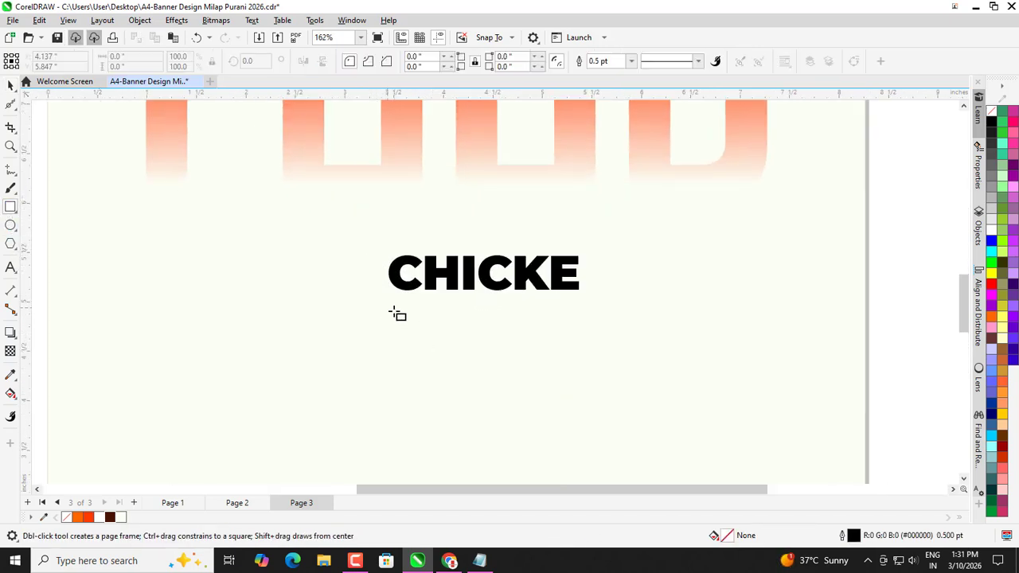
drag(387, 308, 600, 358)
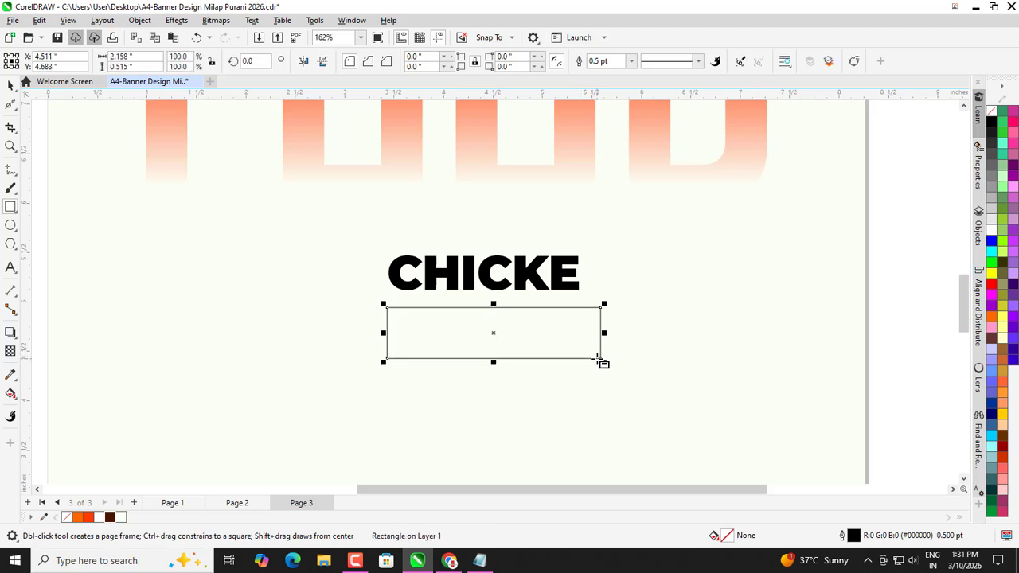
click(16, 110)
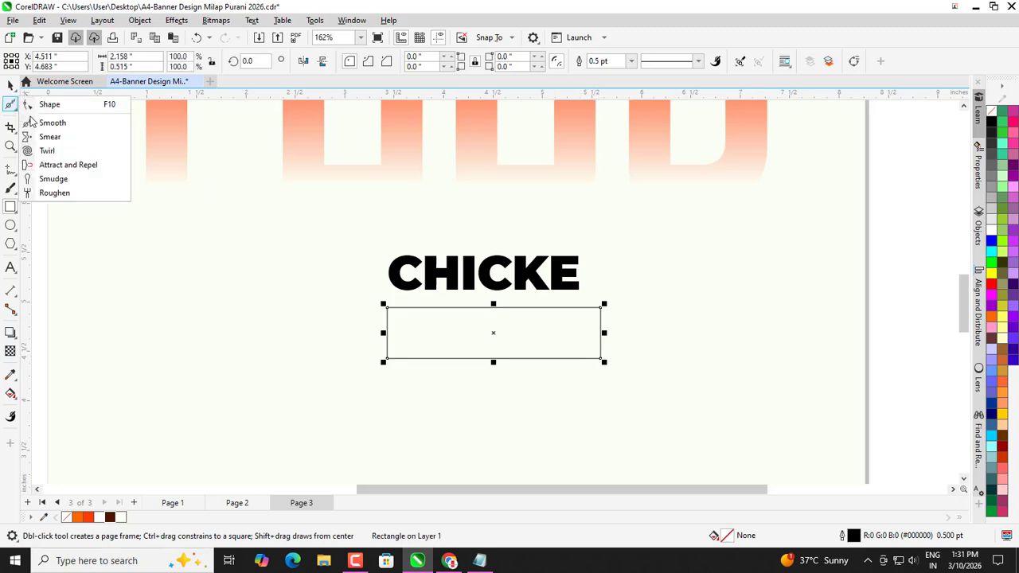
click(50, 103)
drag(391, 310, 427, 318)
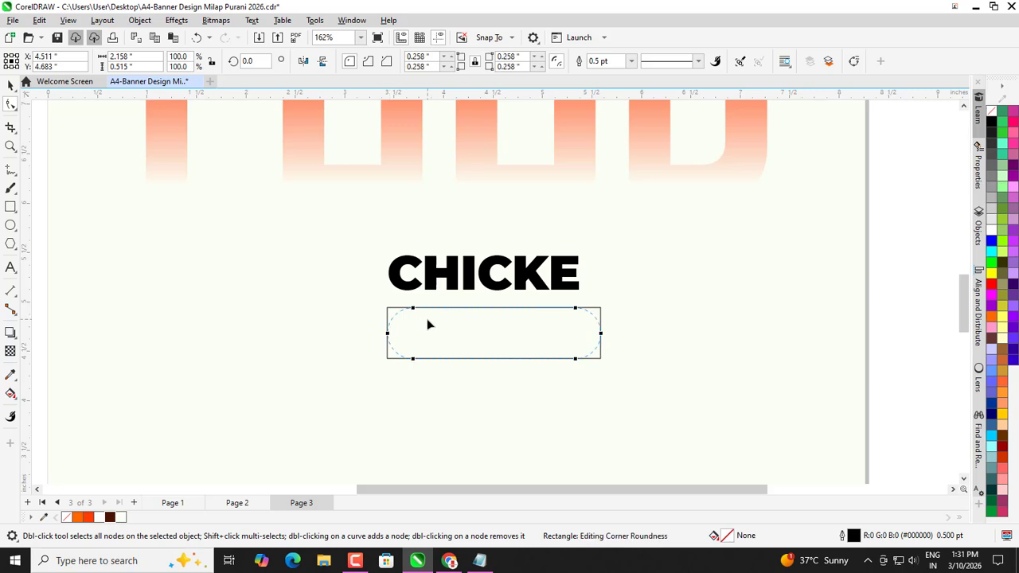
click(11, 86)
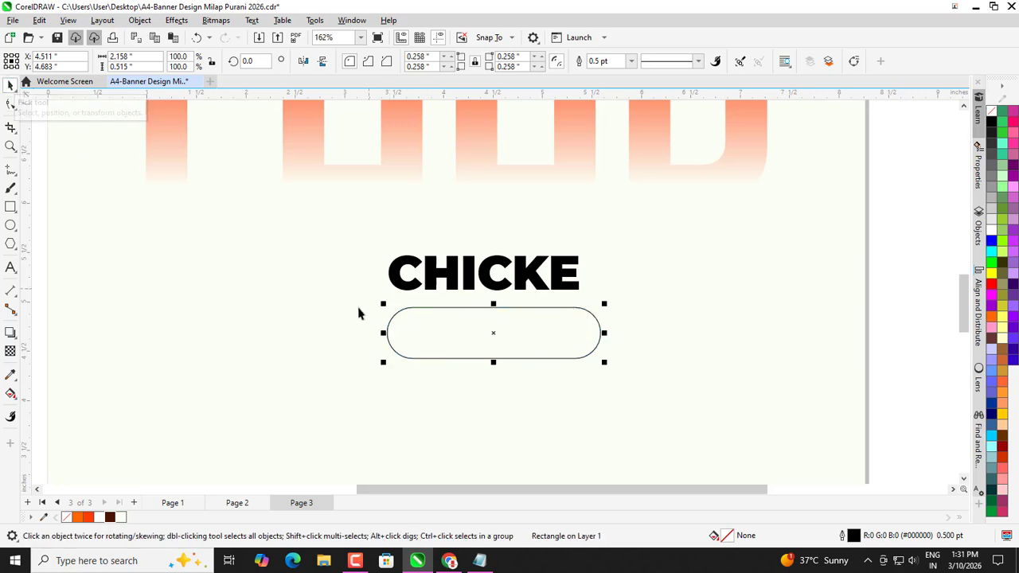
click(112, 518)
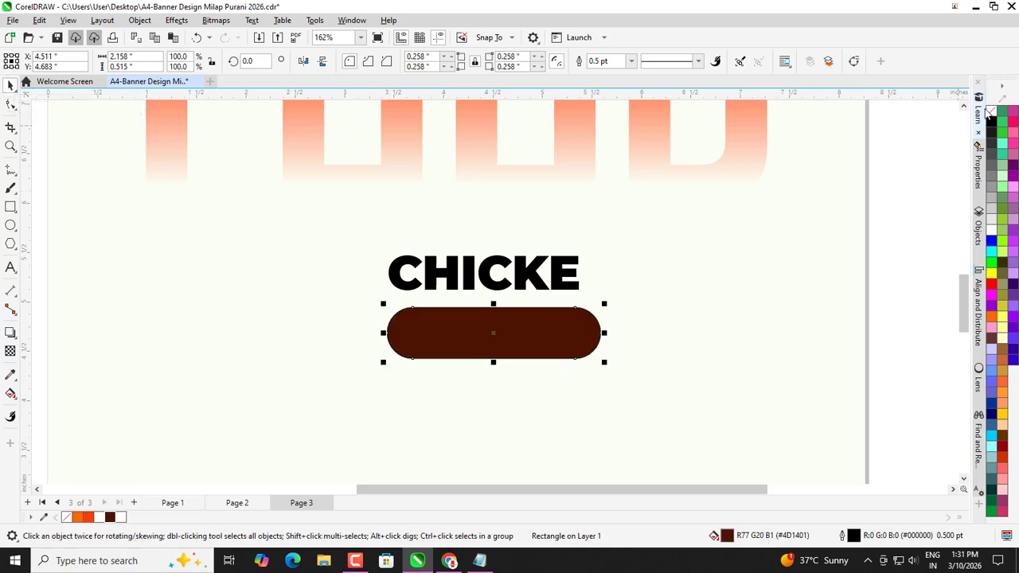
scroll(624, 311, up, 1)
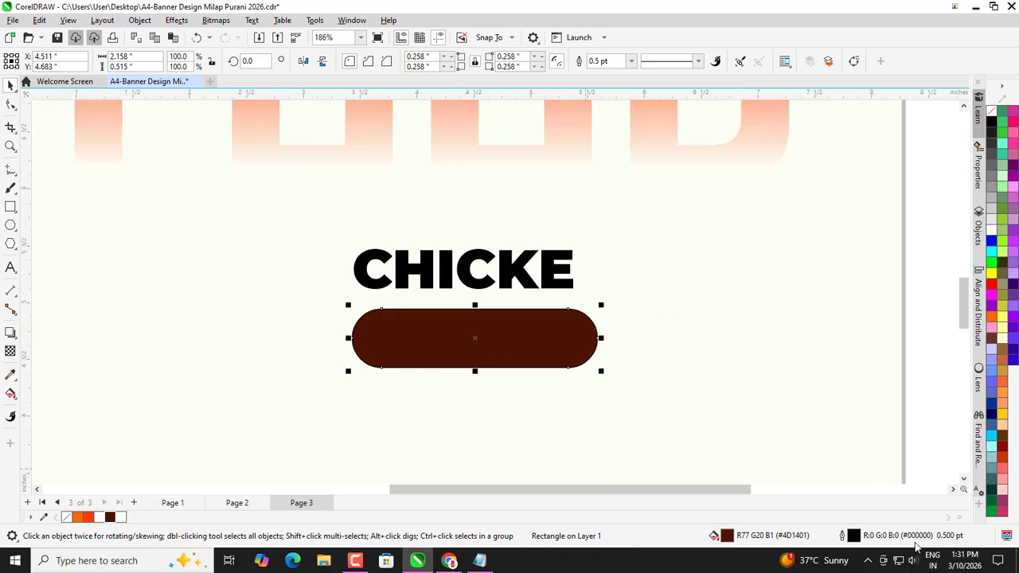
Give the pill a 4.0 pt black outline behind the fill that scales with the object.
double_click(852, 542)
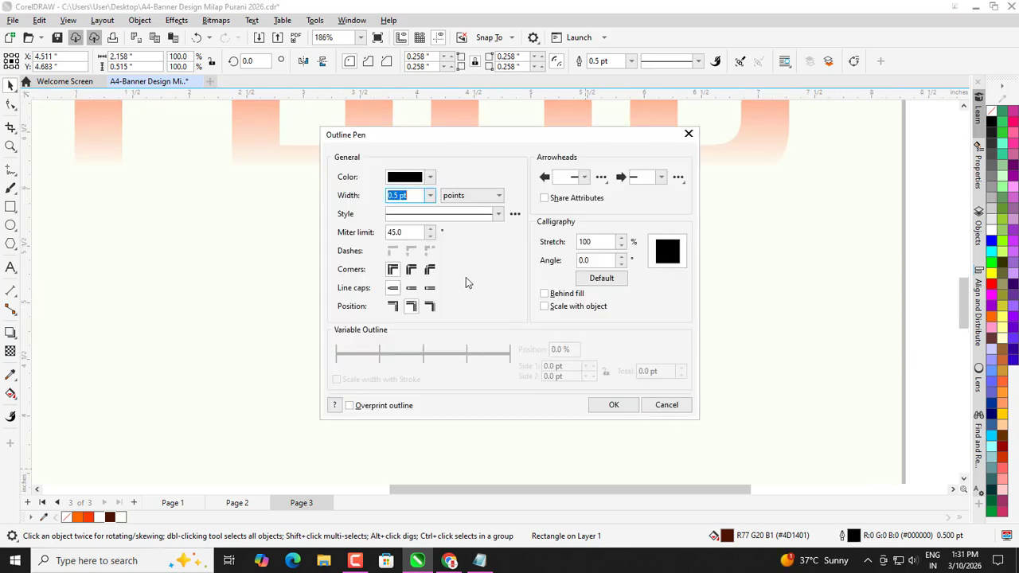
click(544, 306)
click(430, 195)
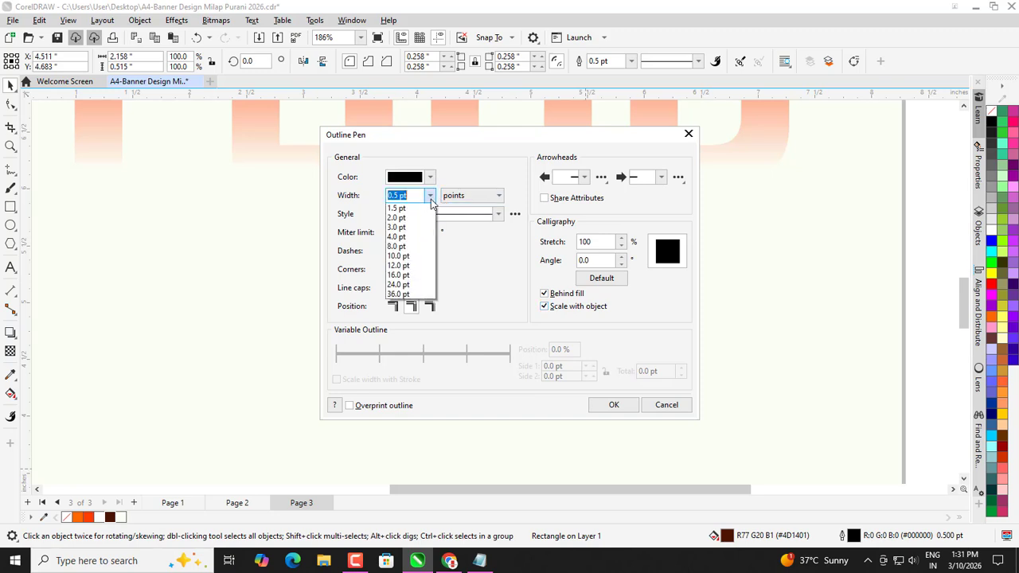
click(421, 275)
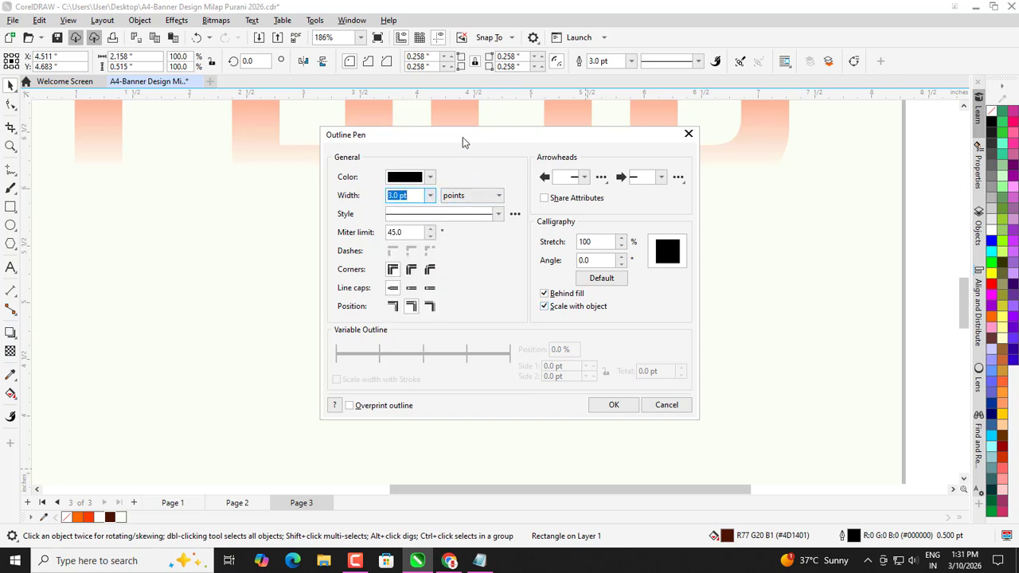
drag(463, 137, 643, 131)
click(610, 189)
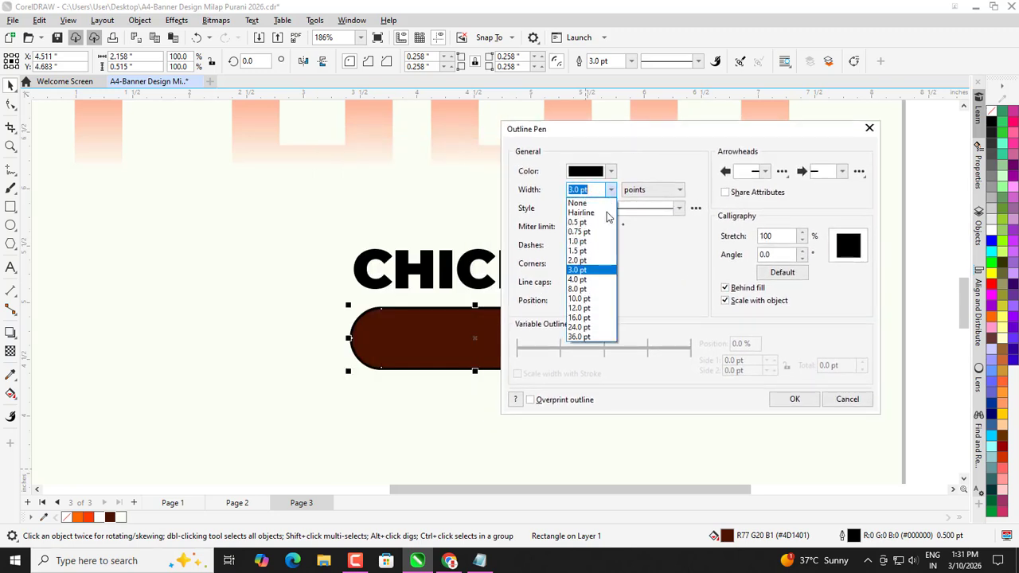
click(583, 280)
click(794, 400)
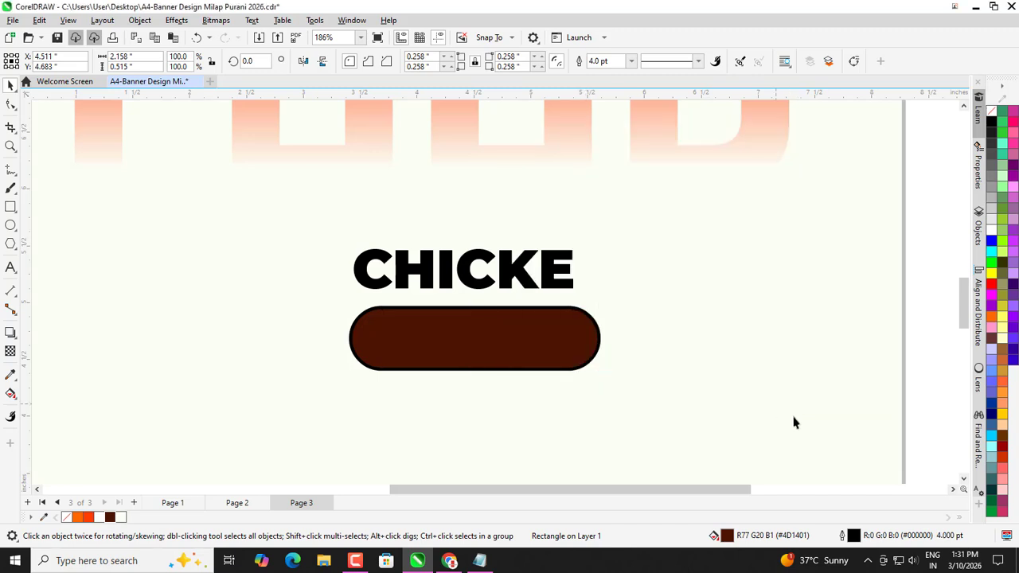
Move the brown pill and the CHICKE text up onto the top of FOOD.
click(578, 316)
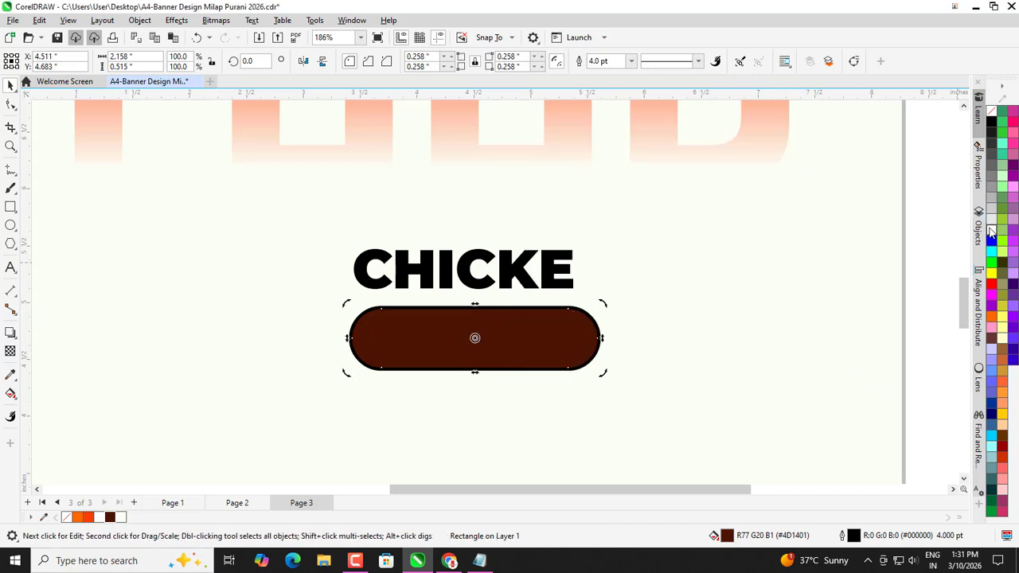
scroll(421, 332, down, 4)
click(448, 317)
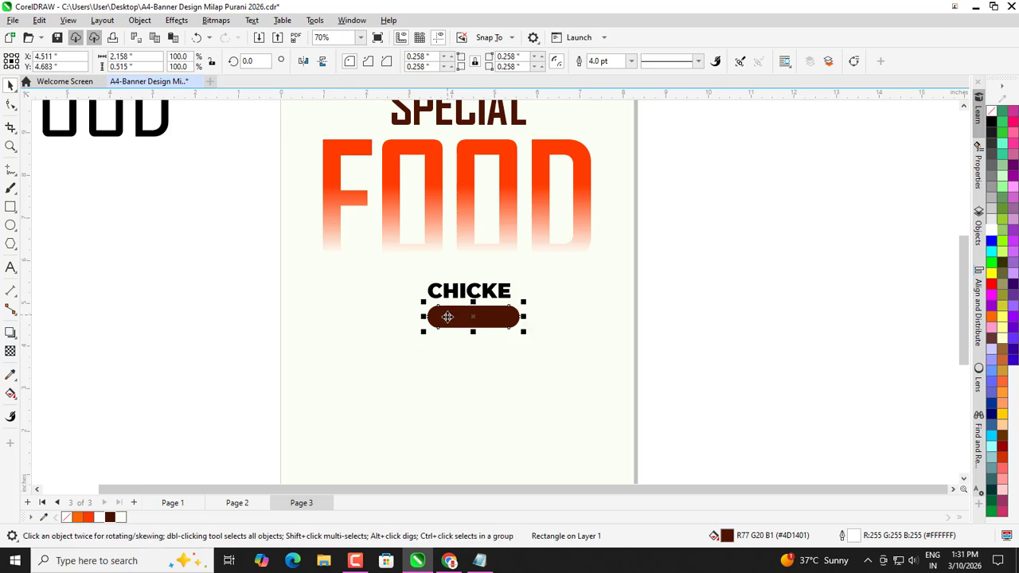
drag(447, 317, 427, 148)
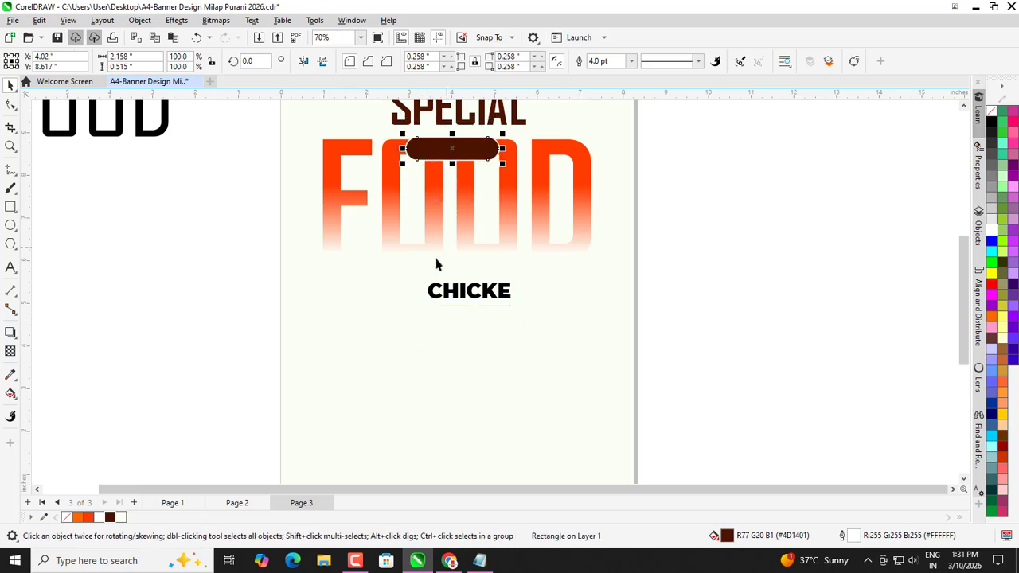
click(433, 291)
drag(432, 292, 419, 180)
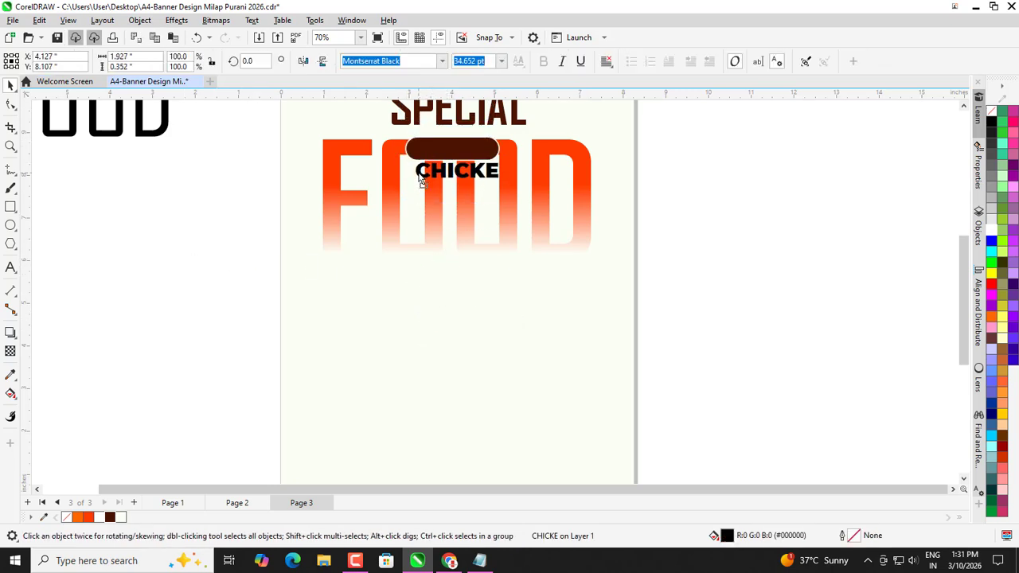
scroll(492, 115, up, 1)
Make CHICKE white, bring it in front of the pill, and centre it on the pill.
click(991, 232)
scroll(433, 273, down, 1)
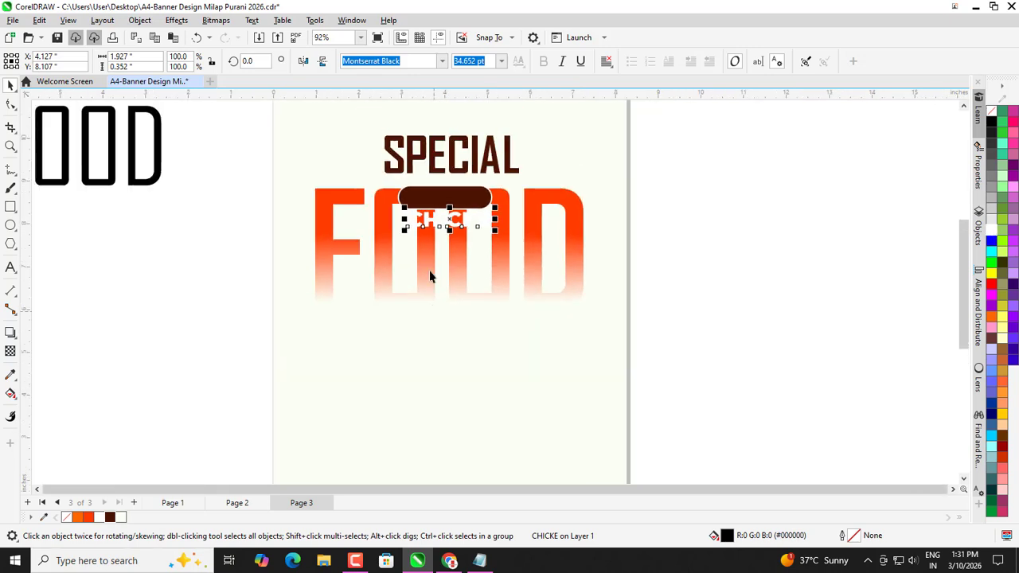
scroll(432, 254, up, 2)
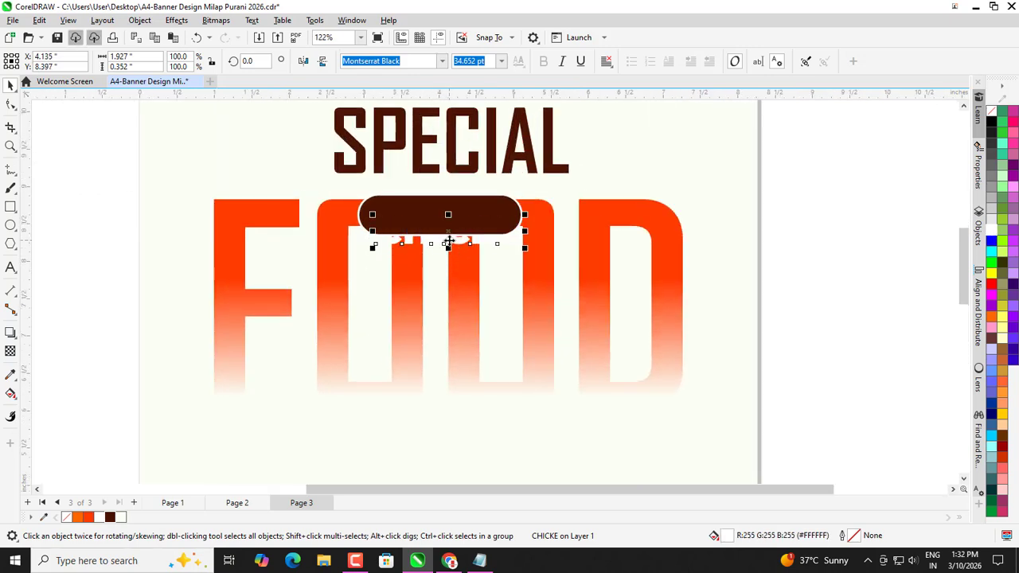
key(shift+Page_Up)
scroll(440, 209, up, 1)
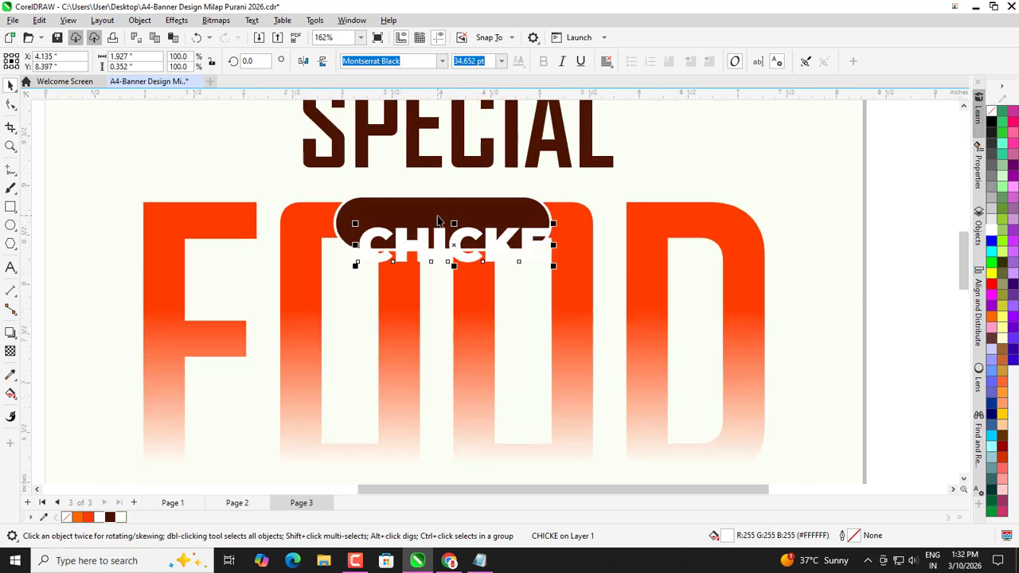
shift+click(432, 207)
key(e)
key(c)
scroll(430, 211, down, 2)
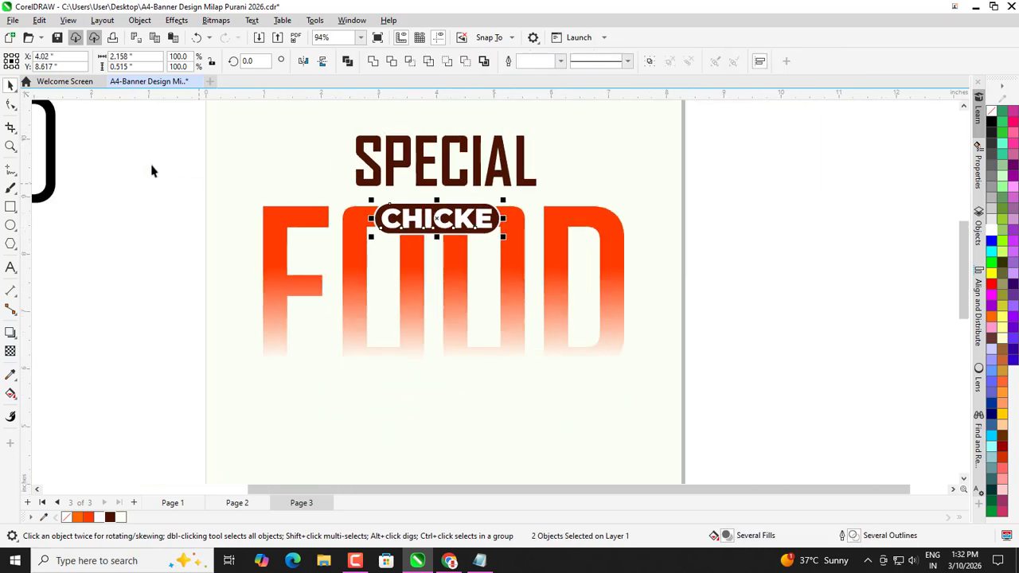
click(152, 165)
Group the pill and CHICKE, then centre the badge horizontally over FOOD.
scroll(492, 221, up, 2)
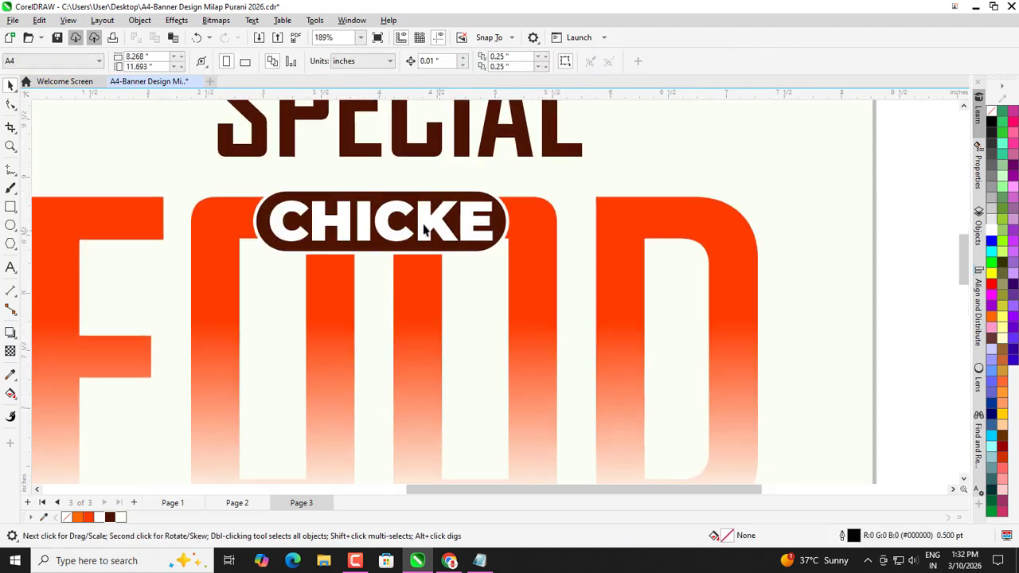
click(350, 222)
scroll(266, 203, up, 1)
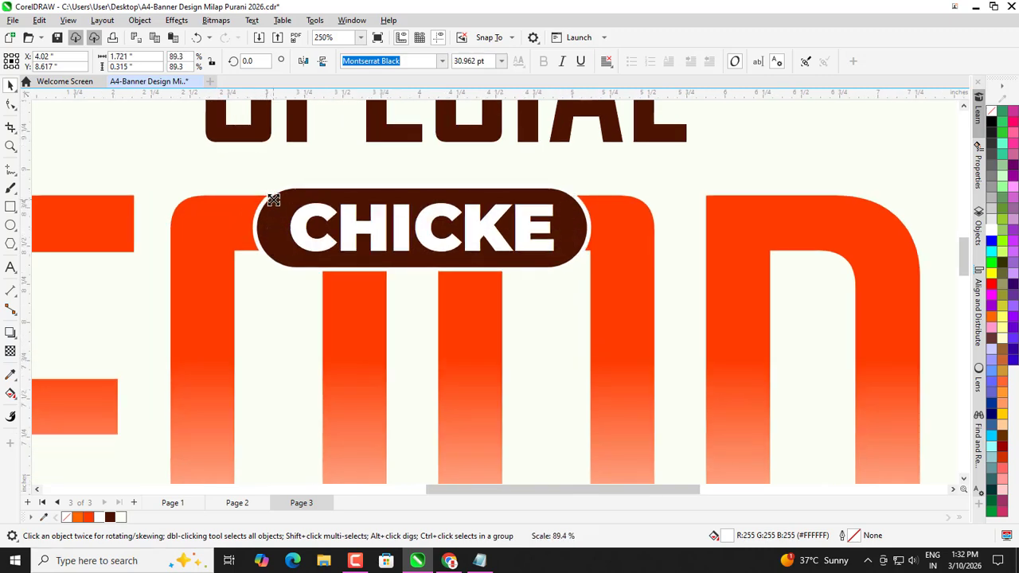
click(273, 199)
scroll(275, 204, down, 4)
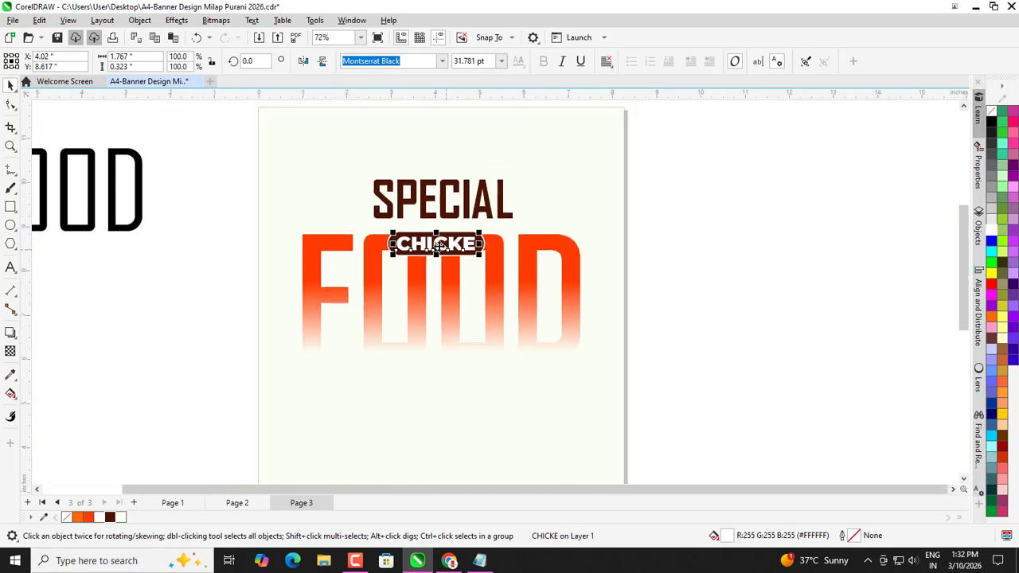
click(193, 253)
scroll(362, 264, down, 1)
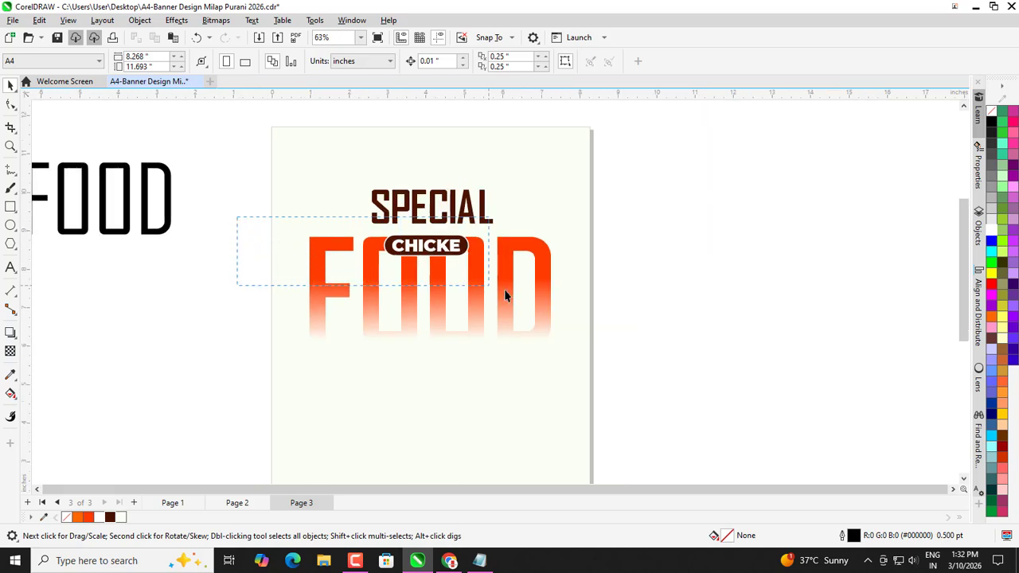
drag(504, 294, 502, 292)
scroll(421, 250, up, 1)
key(ctrl+g)
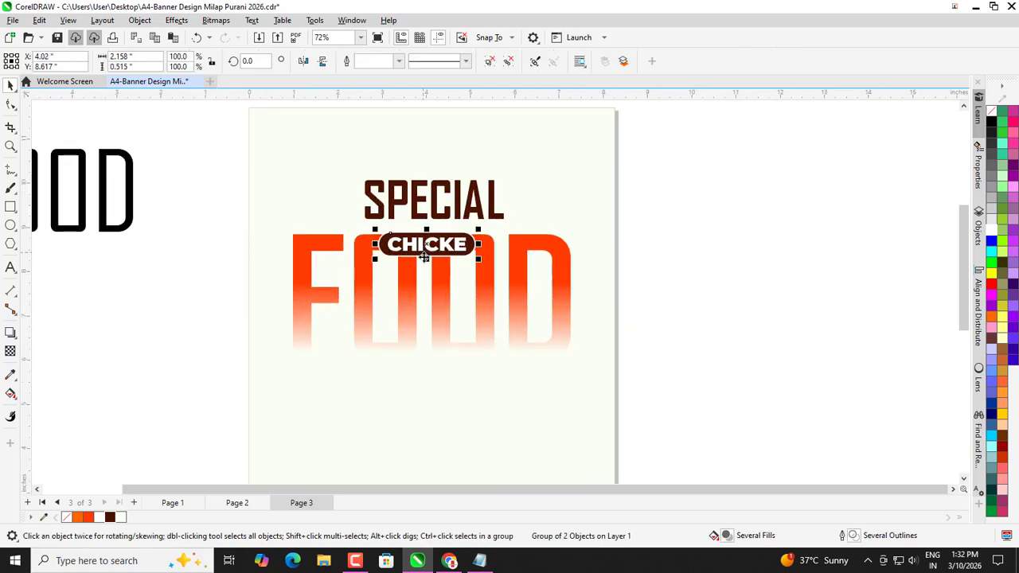
shift+click(433, 291)
key(c)
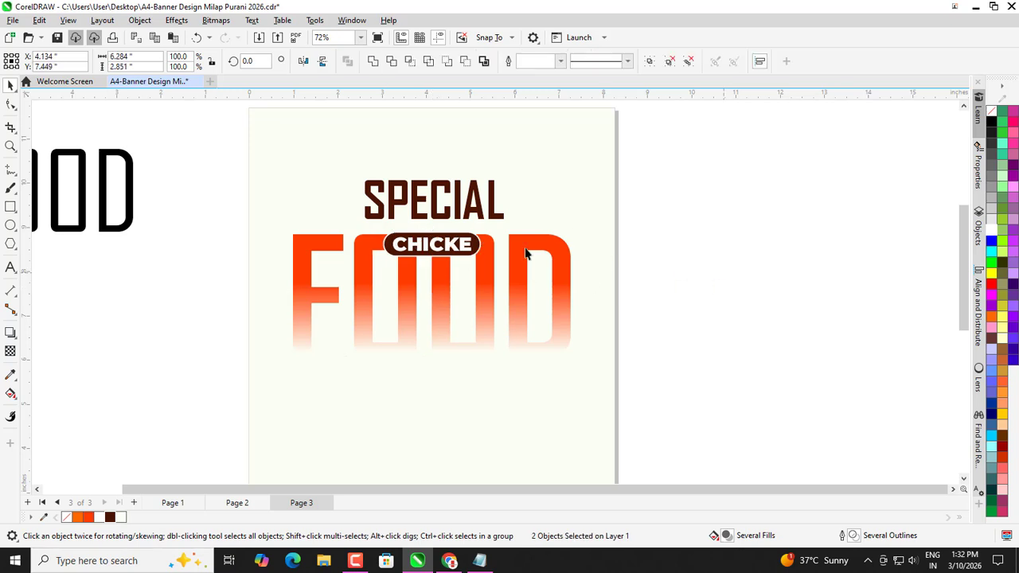
key(Escape)
Nudge the CHICKE badge group up toward SPECIAL.
click(449, 248)
scroll(448, 243, up, 3)
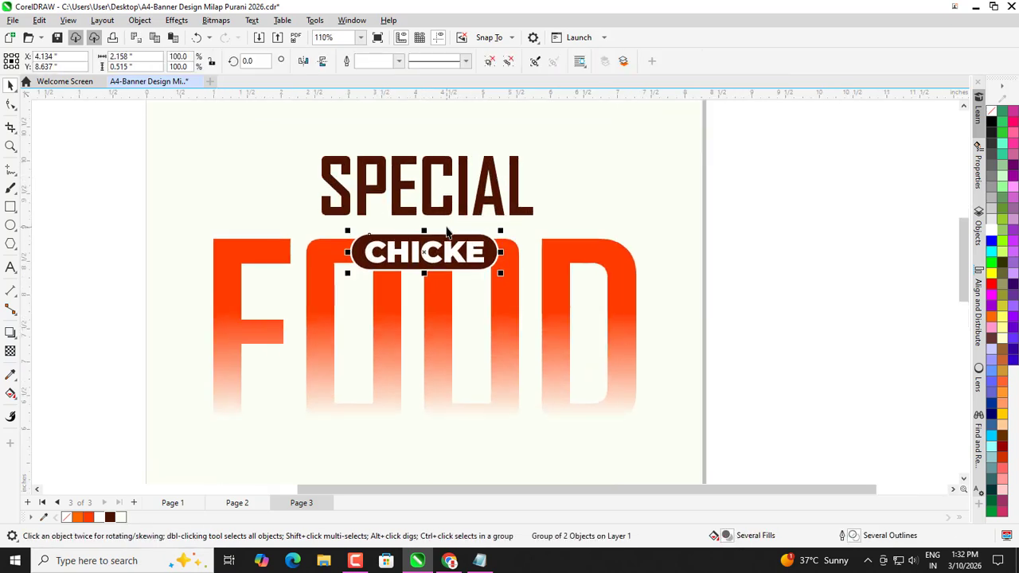
key(Up)
key(Up)
key(Up)
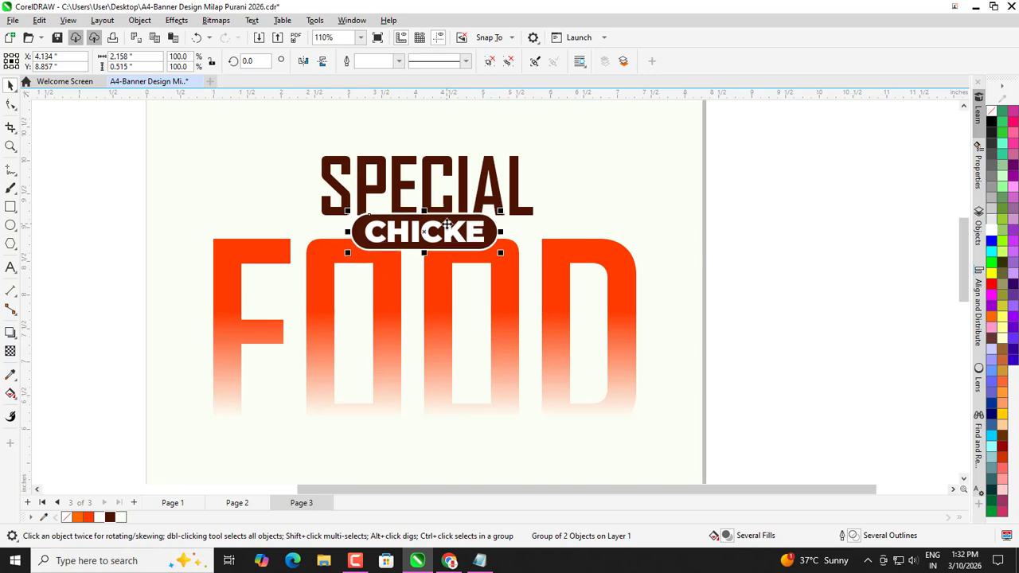
scroll(427, 200, up, 1)
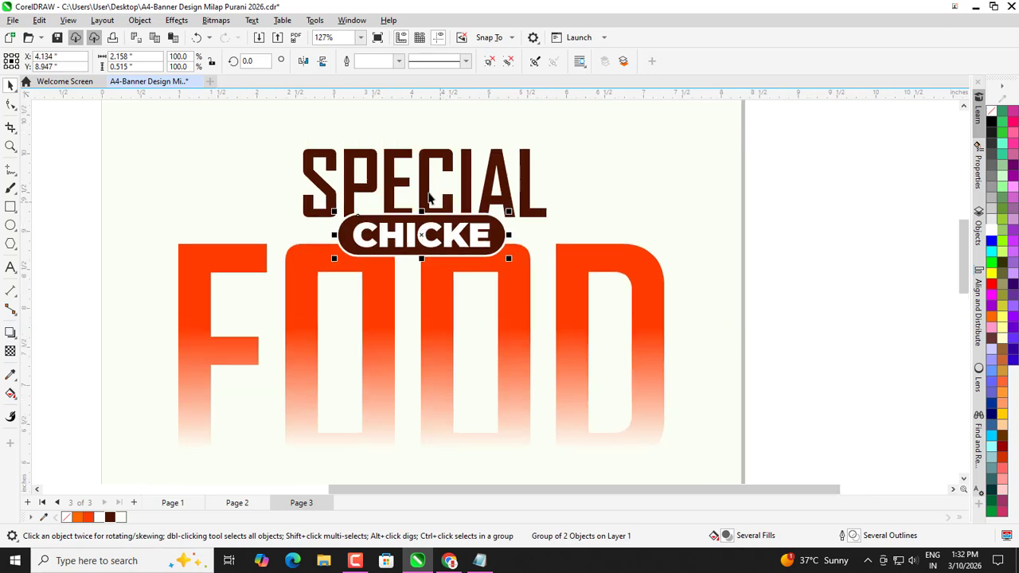
Fine-tune SPECIAL's vertical position with small arrow-key nudges.
click(425, 188)
shift+click(426, 252)
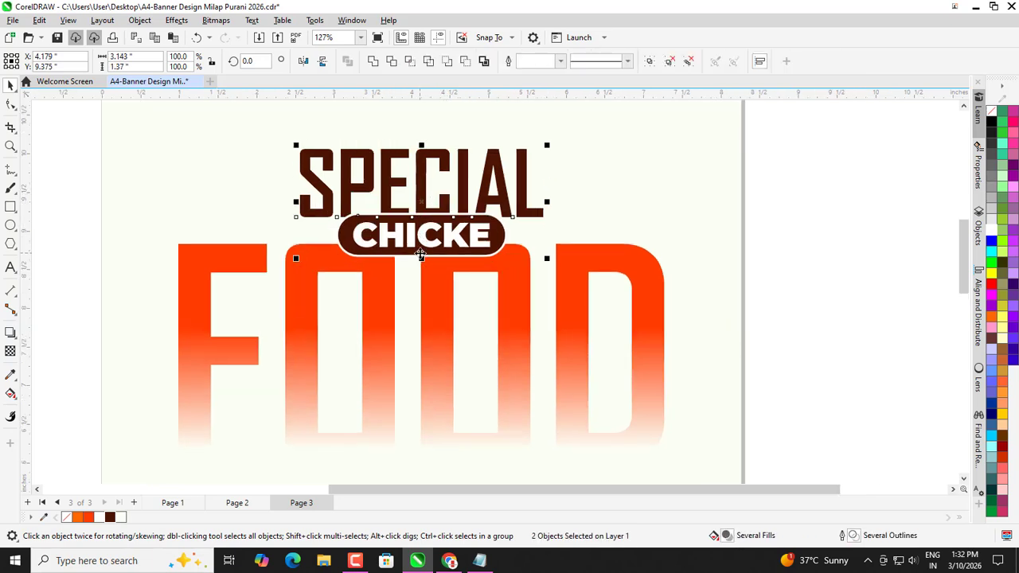
click(781, 198)
click(422, 189)
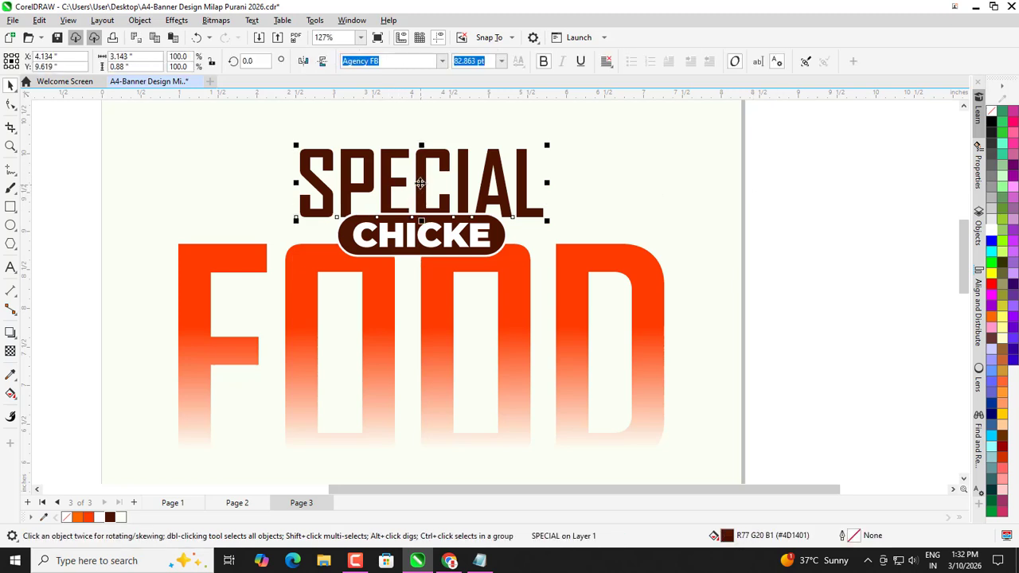
scroll(421, 179, up, 3)
key(Up)
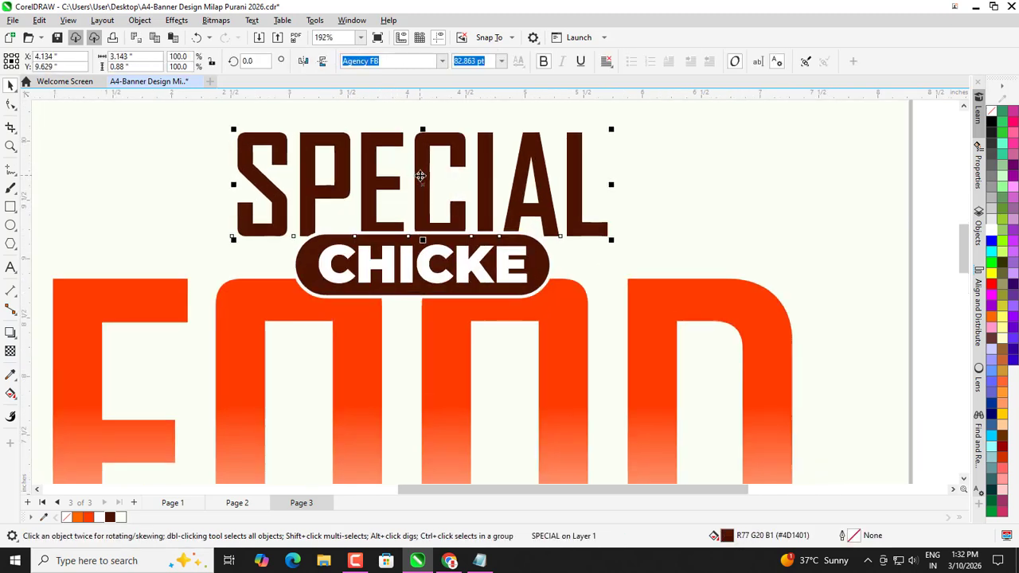
key(Up)
key(Up)
key(Up)
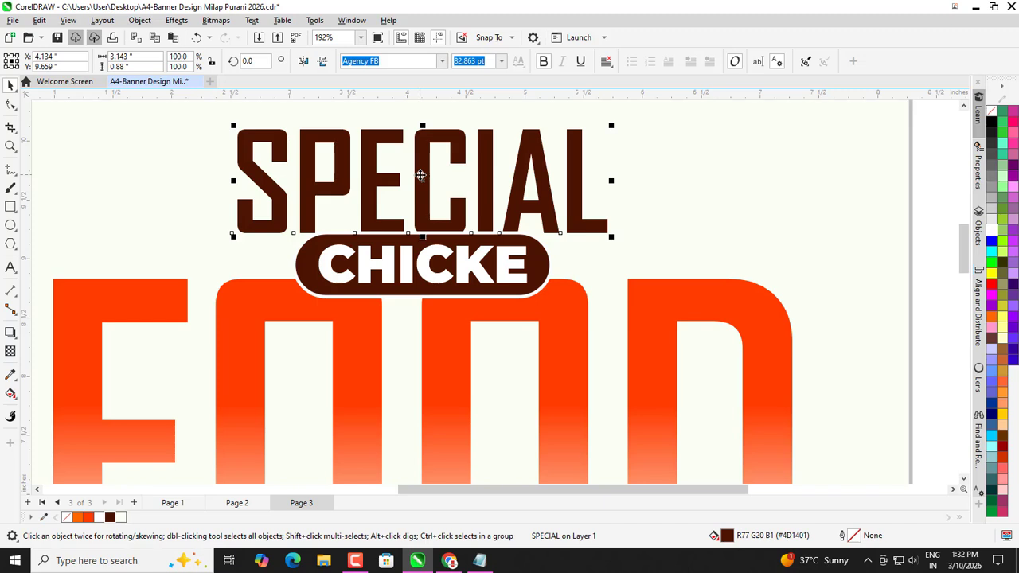
key(Down)
key(Down)
key(Down)
key(Down)
key(Down)
key(Down)
key(Down)
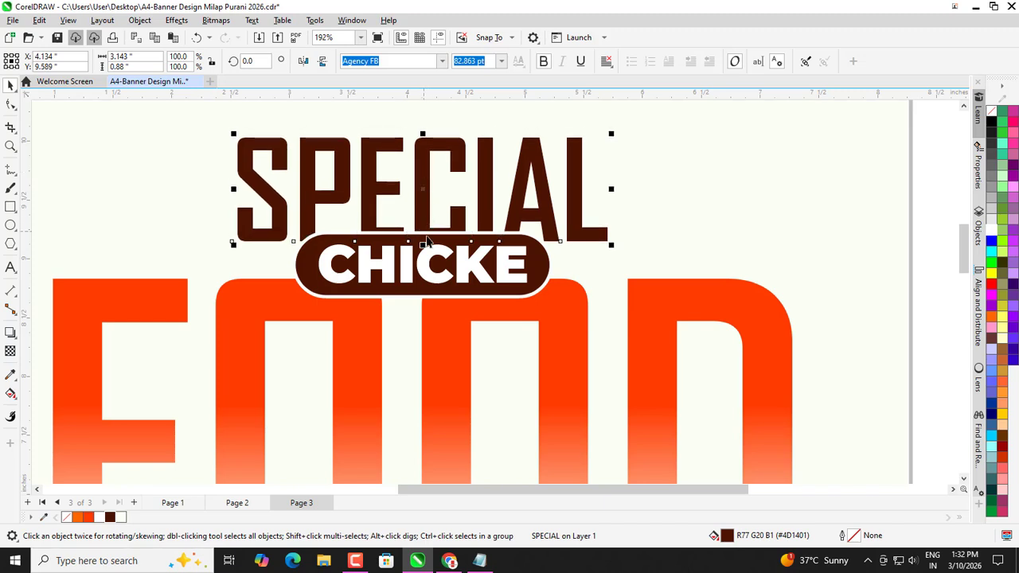
Shrink SPECIAL to 76.509 pt and raise it to sit just above the badge.
click(416, 265)
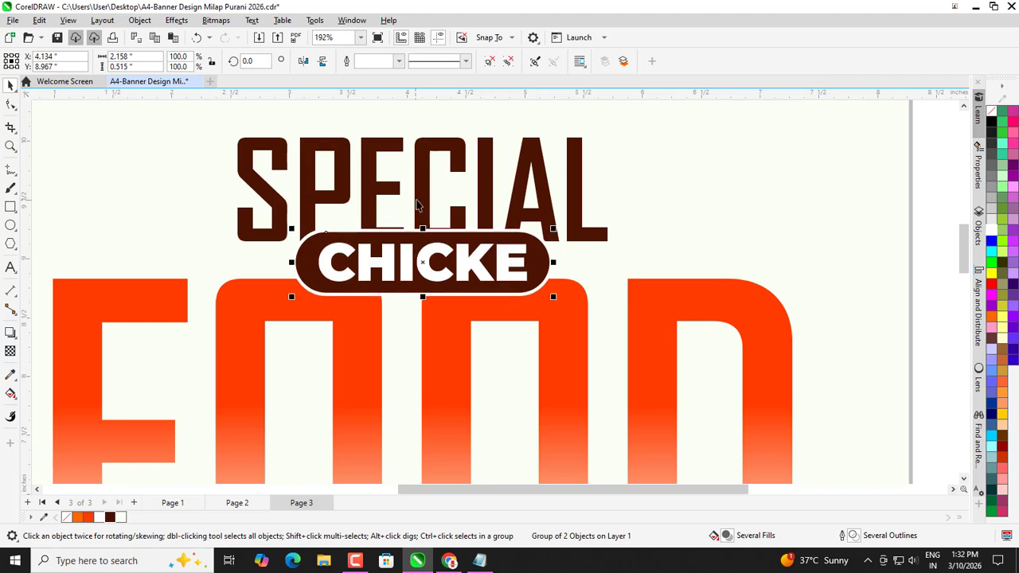
click(421, 201)
scroll(486, 221, up, 2)
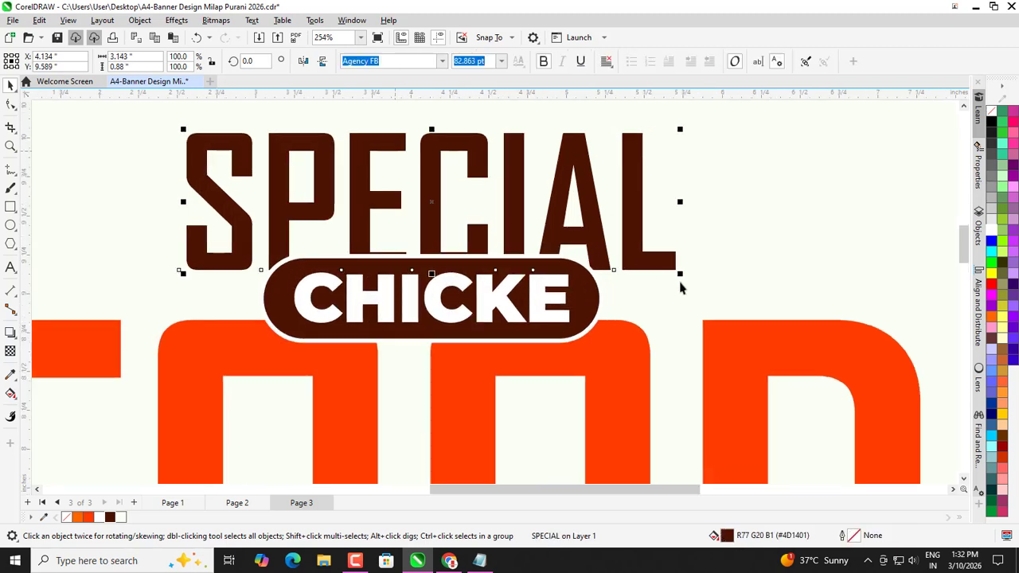
drag(681, 275, 665, 270)
key(Up)
key(Up)
key(Up)
key(Up)
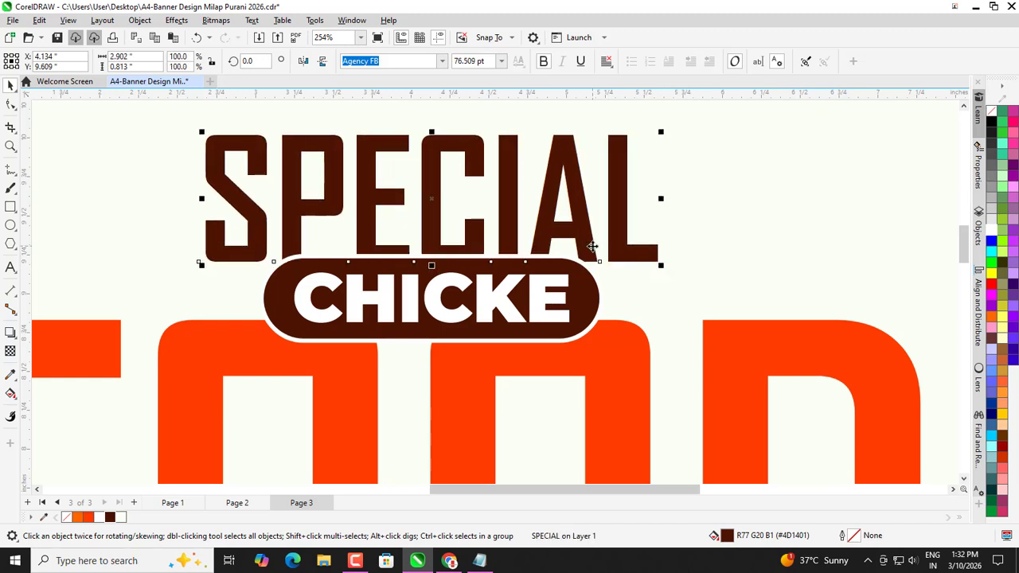
scroll(538, 225, down, 3)
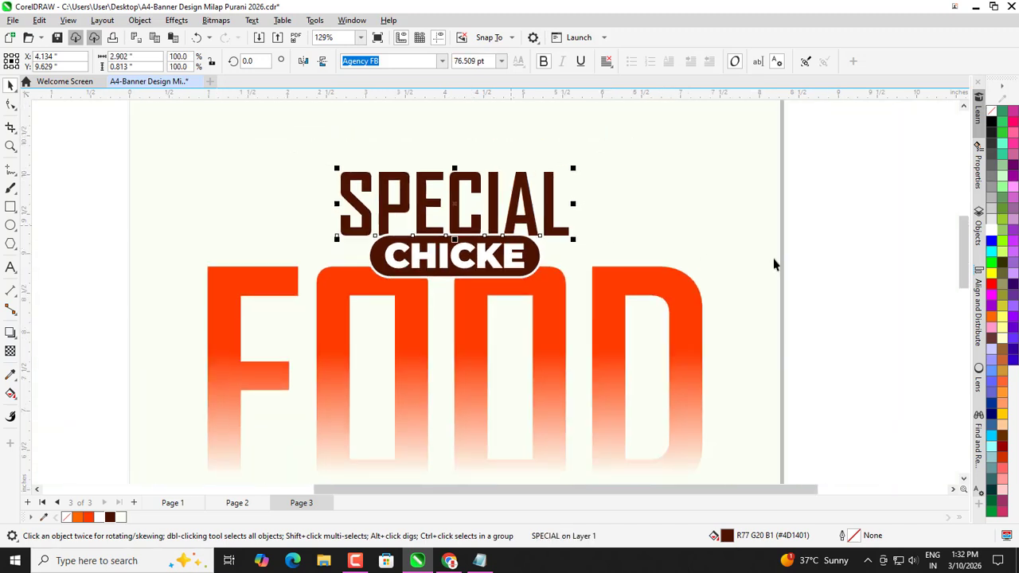
click(707, 228)
Group the SPECIAL title with the CHICKE badge.
scroll(450, 191, down, 2)
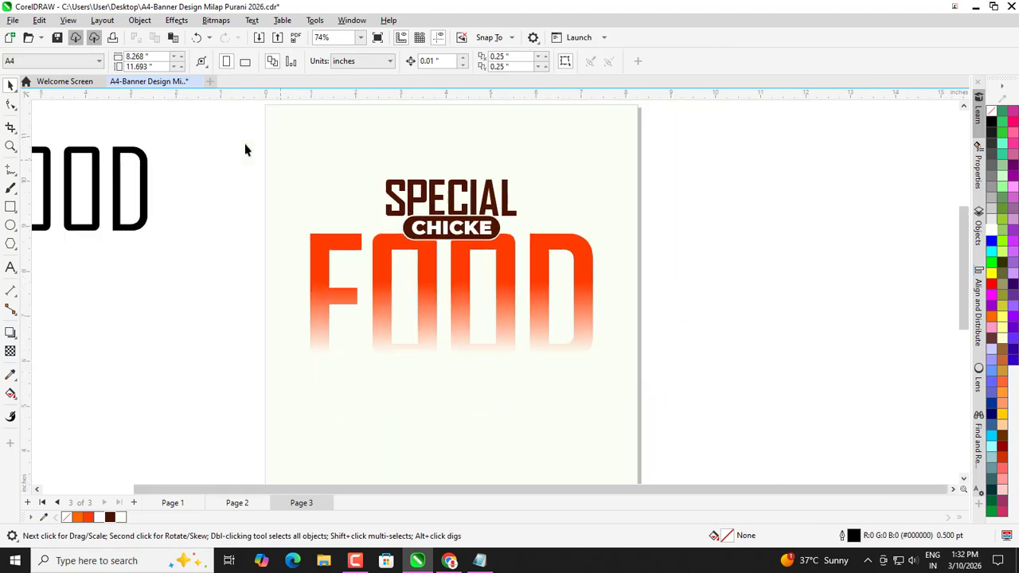
drag(522, 250, 558, 267)
click(597, 232)
click(455, 227)
shift+click(452, 201)
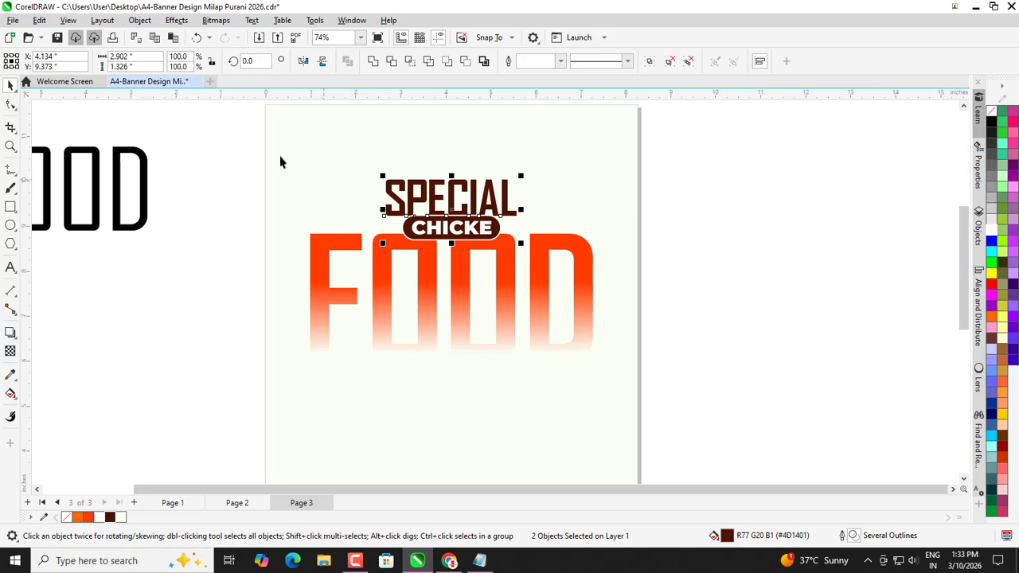
drag(229, 132, 525, 248)
scroll(488, 239, down, 1)
key(ctrl+g)
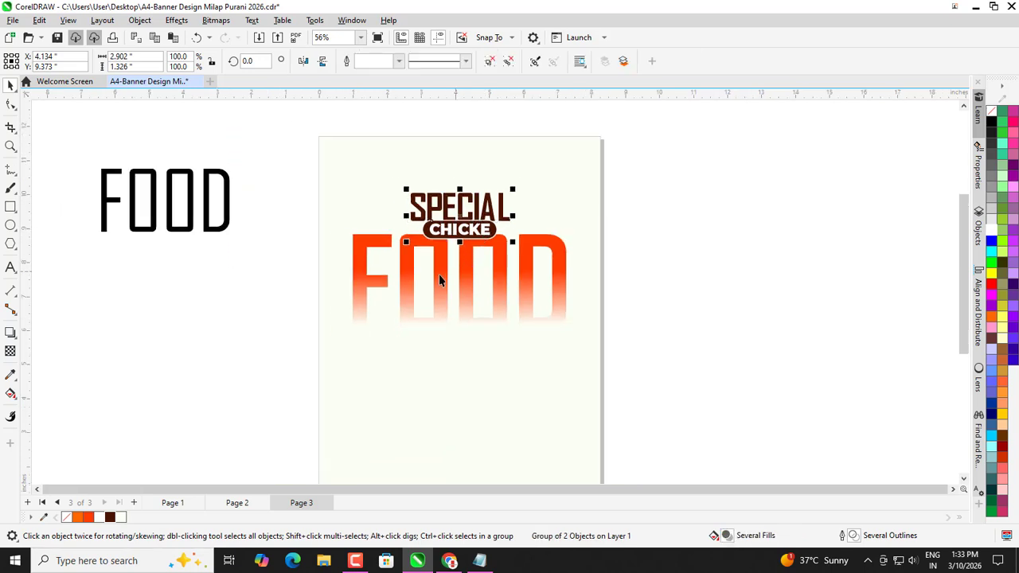
Delete the spare black FOOD text lying beside the page.
shift+click(438, 276)
click(579, 241)
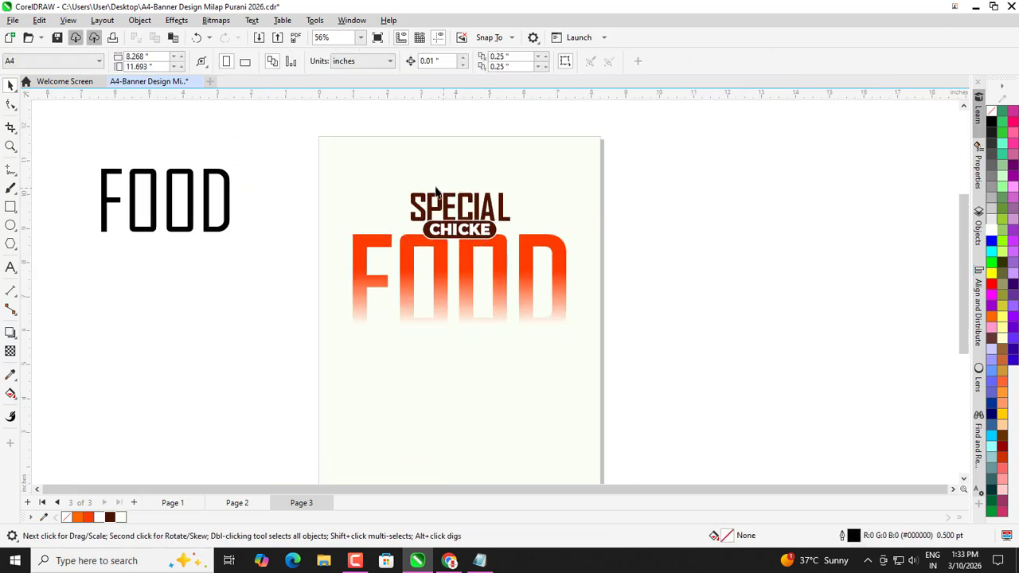
scroll(436, 191, down, 1)
scroll(470, 275, up, 1)
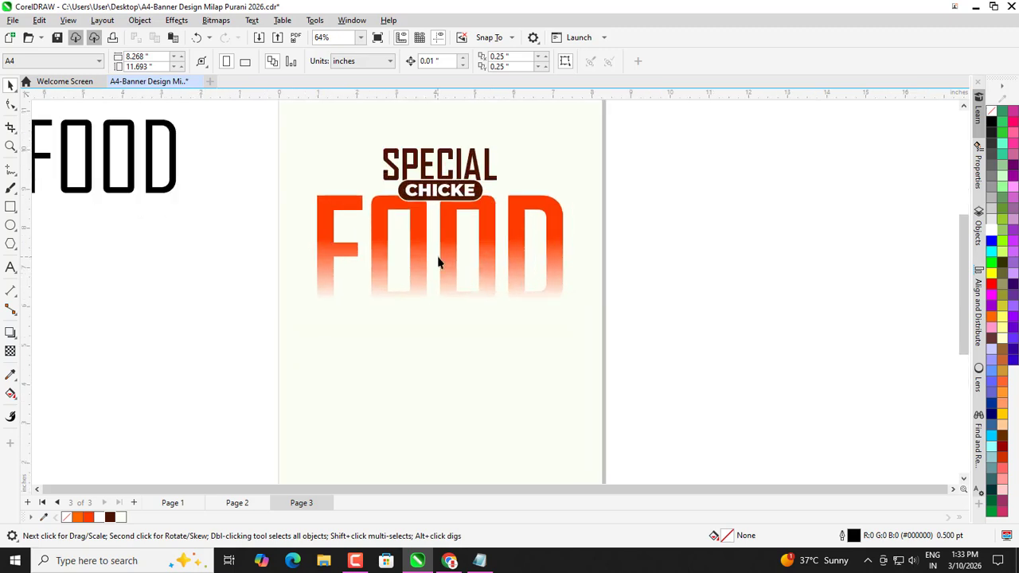
scroll(430, 286, down, 1)
scroll(361, 216, down, 1)
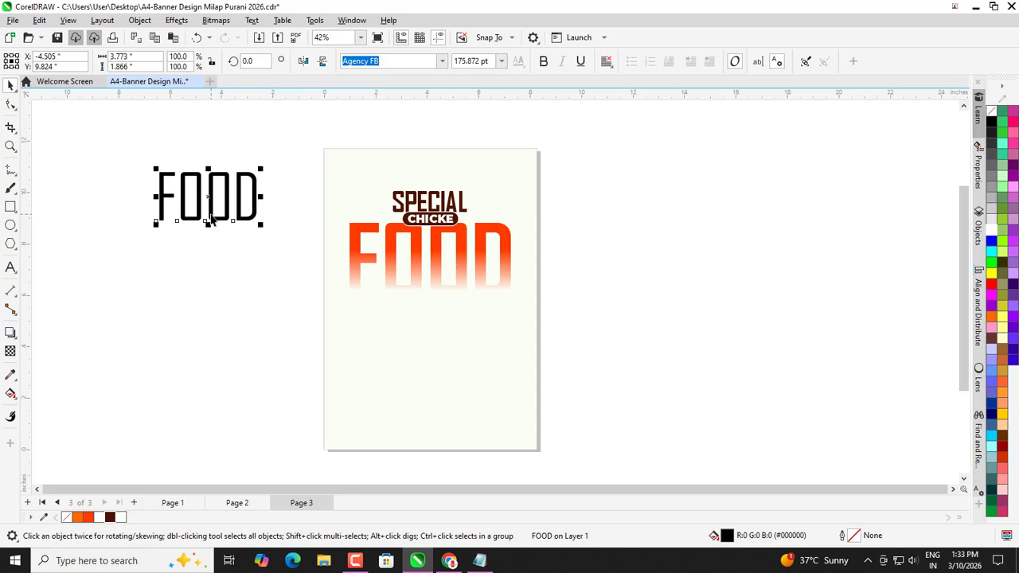
key(Delete)
scroll(423, 270, up, 1)
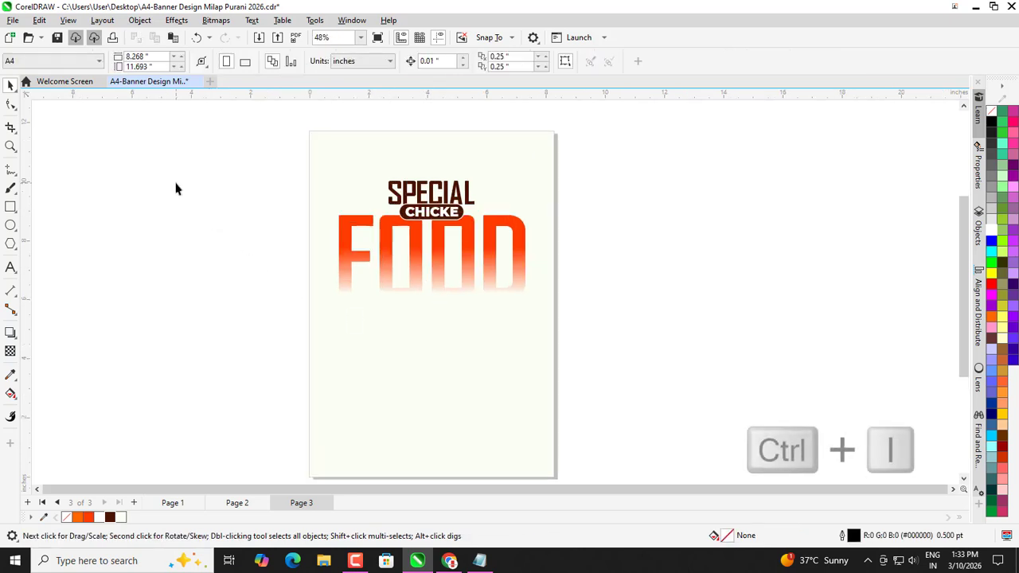
Import the food-plate photo 01.png and place it below FOOD.
click(246, 226)
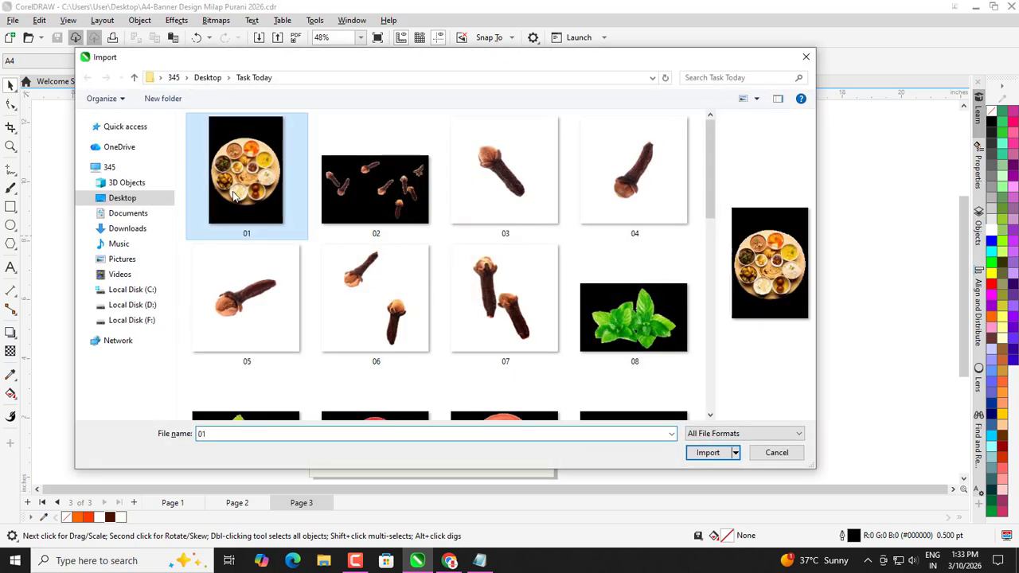
click(708, 452)
drag(360, 303, 476, 468)
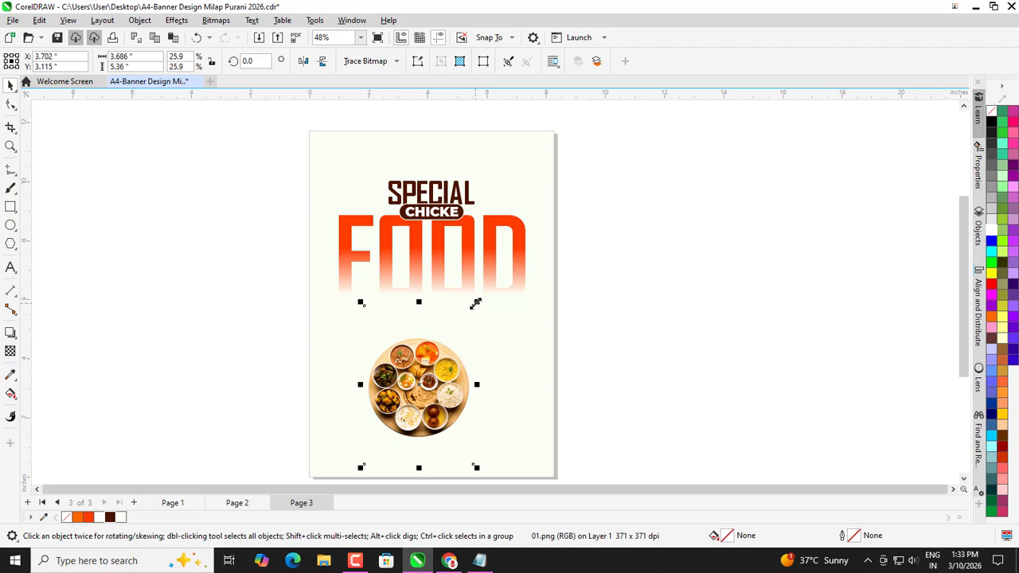
Enlarge the plate photo and centre it horizontally on the page.
drag(476, 303, 511, 255)
drag(442, 363, 438, 347)
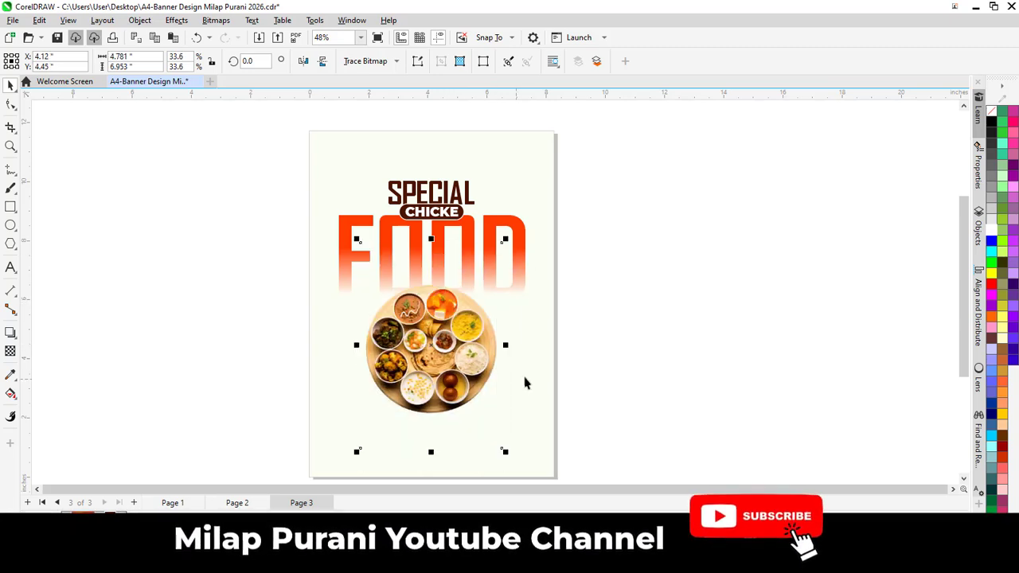
shift+click(541, 363)
key(c)
click(639, 374)
click(459, 389)
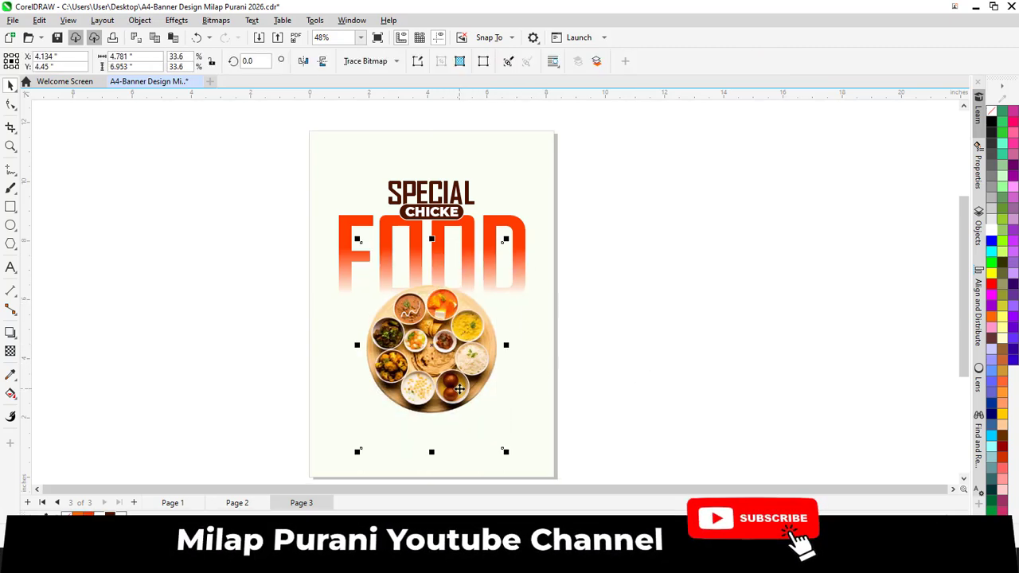
scroll(460, 390, down, 2)
Give the plate photo a drop shadow at 74 opacity, pulled in slightly.
click(11, 332)
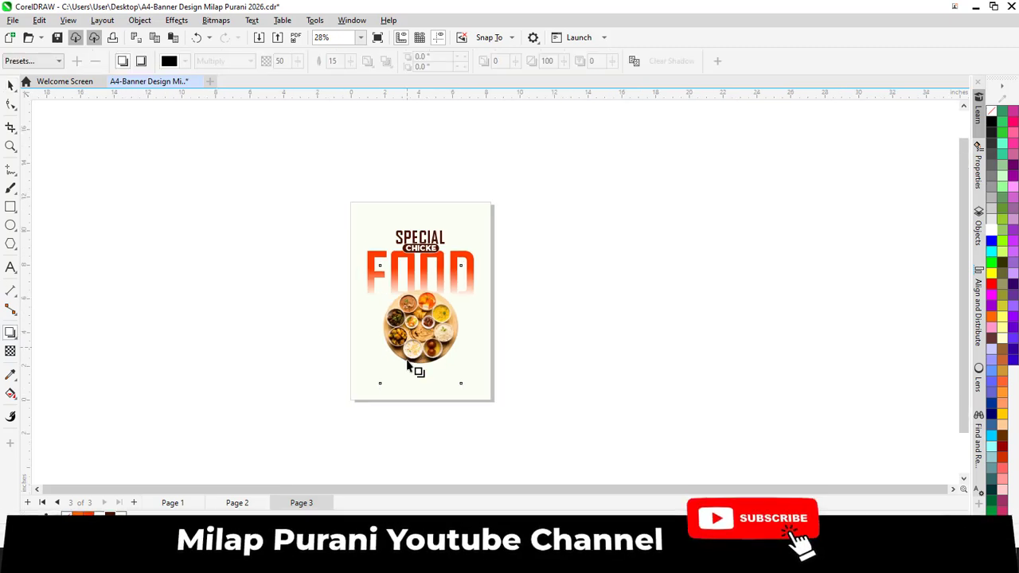
scroll(408, 367, up, 2)
drag(434, 213, 432, 390)
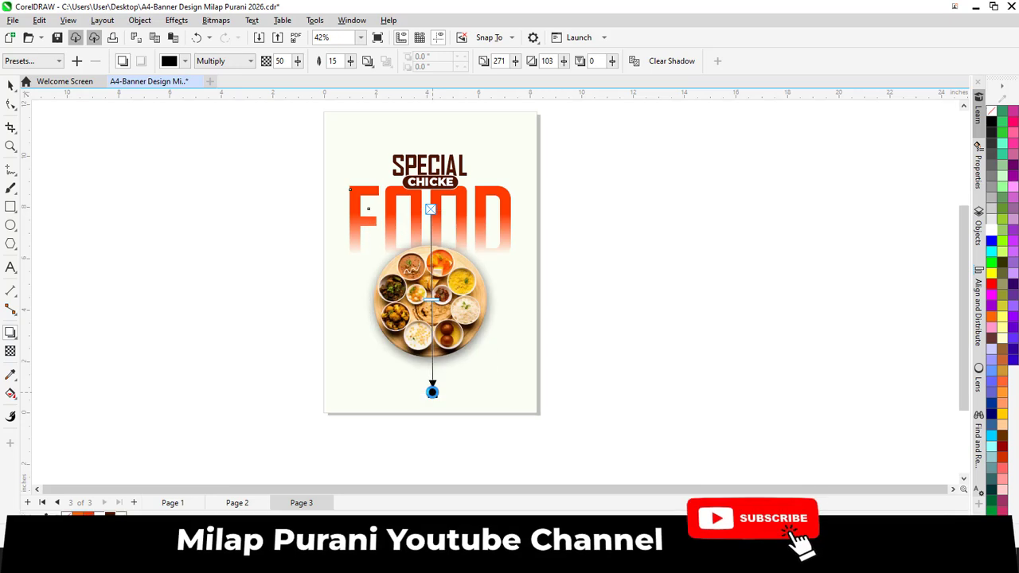
drag(298, 61, 303, 105)
scroll(451, 396, up, 1)
scroll(429, 413, up, 3)
drag(421, 368, 419, 358)
scroll(438, 413, down, 2)
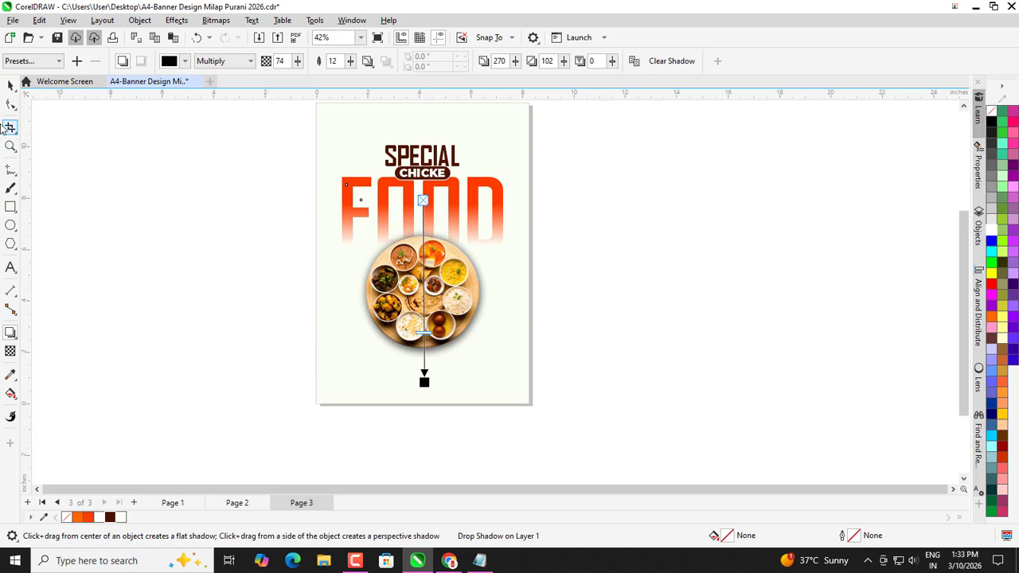
click(11, 88)
click(427, 337)
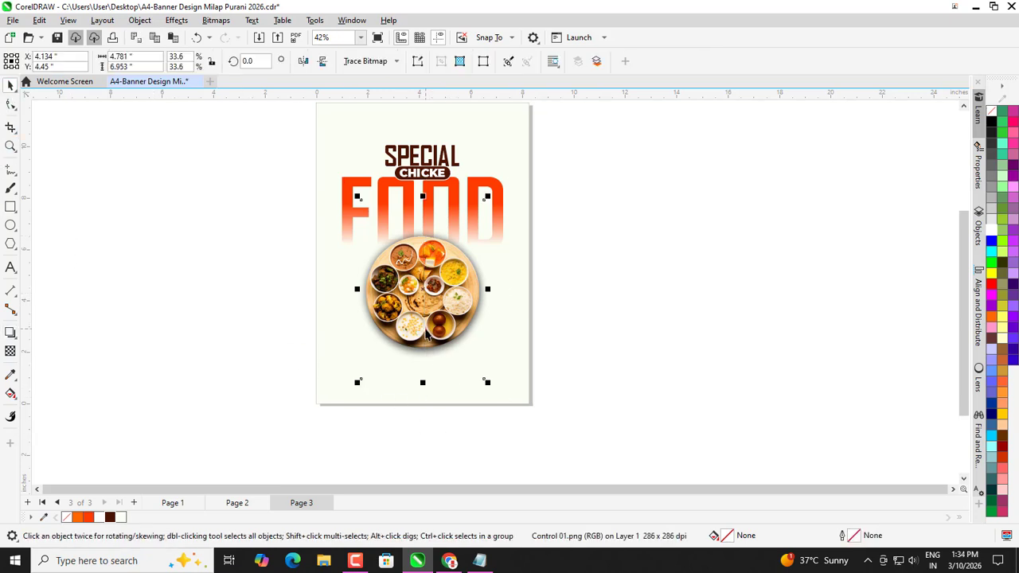
PowerClip the plate photo inside the page background.
right_click(425, 328)
click(469, 355)
click(488, 390)
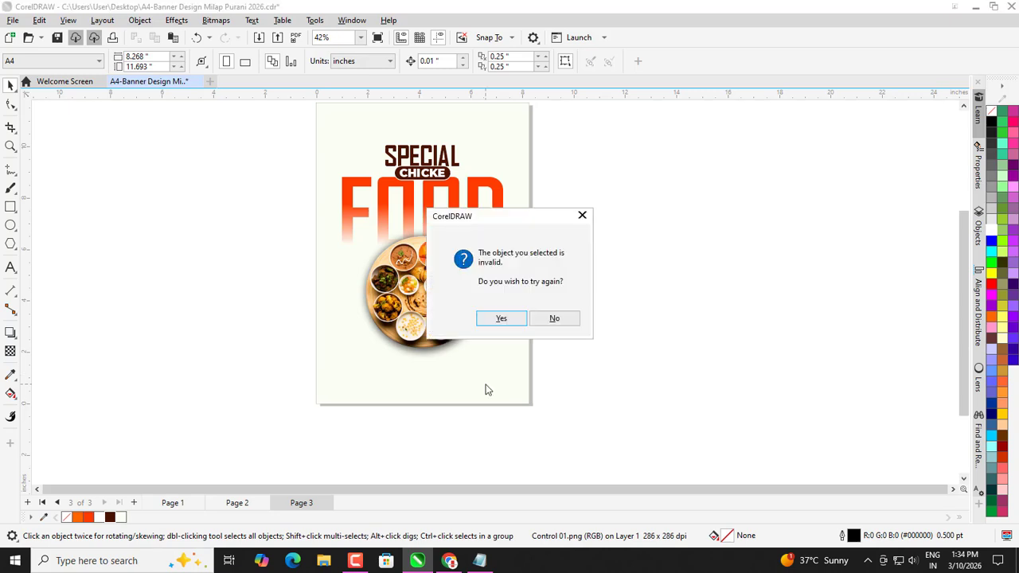
click(566, 317)
click(447, 323)
right_click(448, 322)
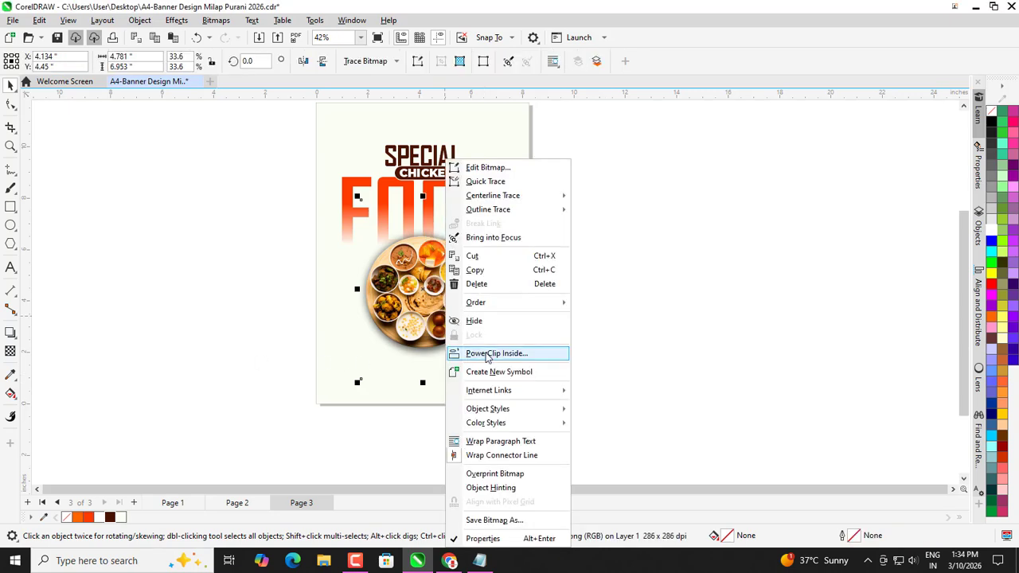
click(489, 354)
click(515, 397)
click(573, 387)
scroll(480, 413, down, 1)
scroll(446, 312, up, 1)
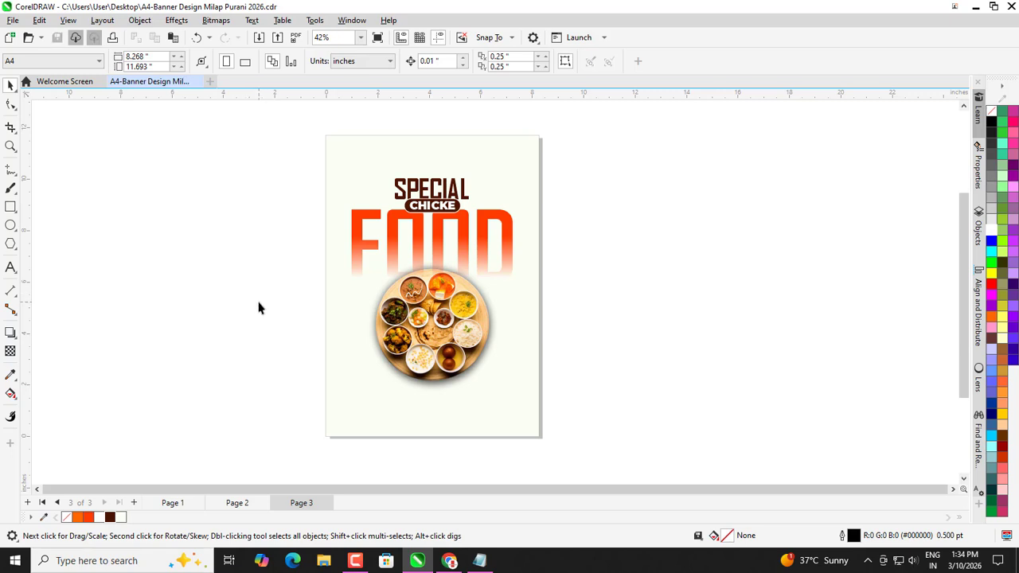
scroll(371, 315, down, 1)
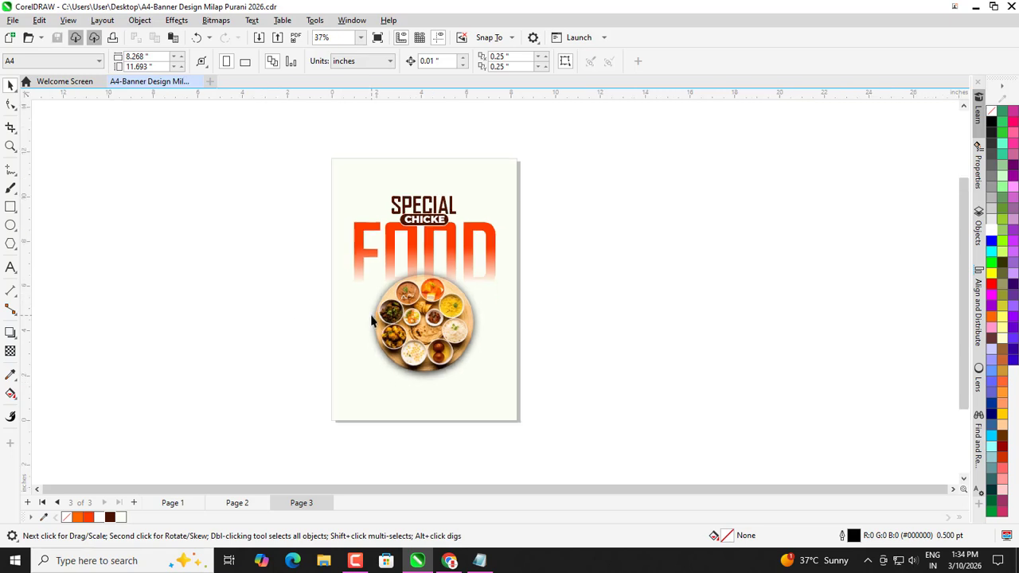
Move the SPECIAL and FOOD titles slightly higher on the page.
click(403, 227)
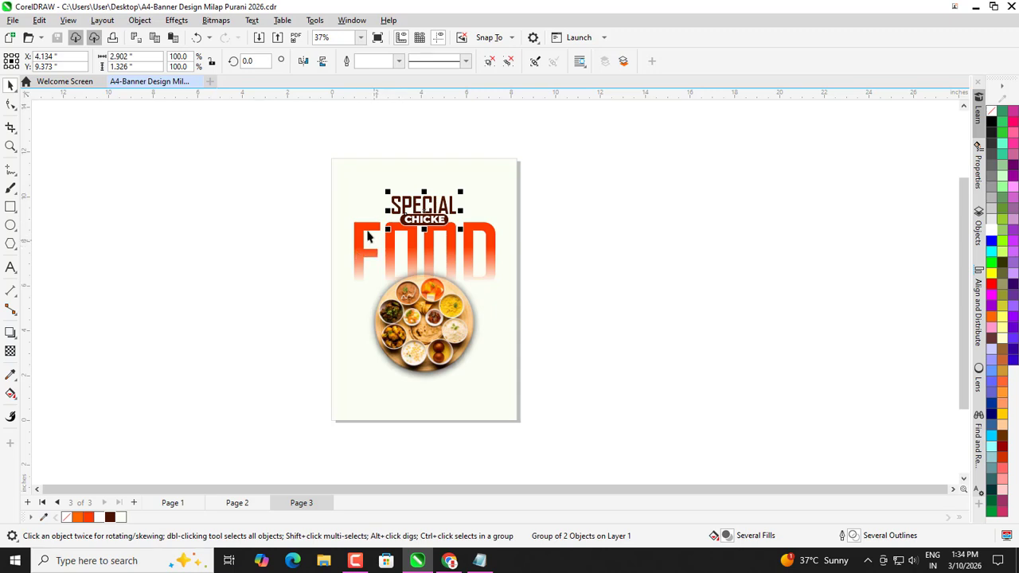
shift+click(364, 228)
drag(364, 227, 365, 220)
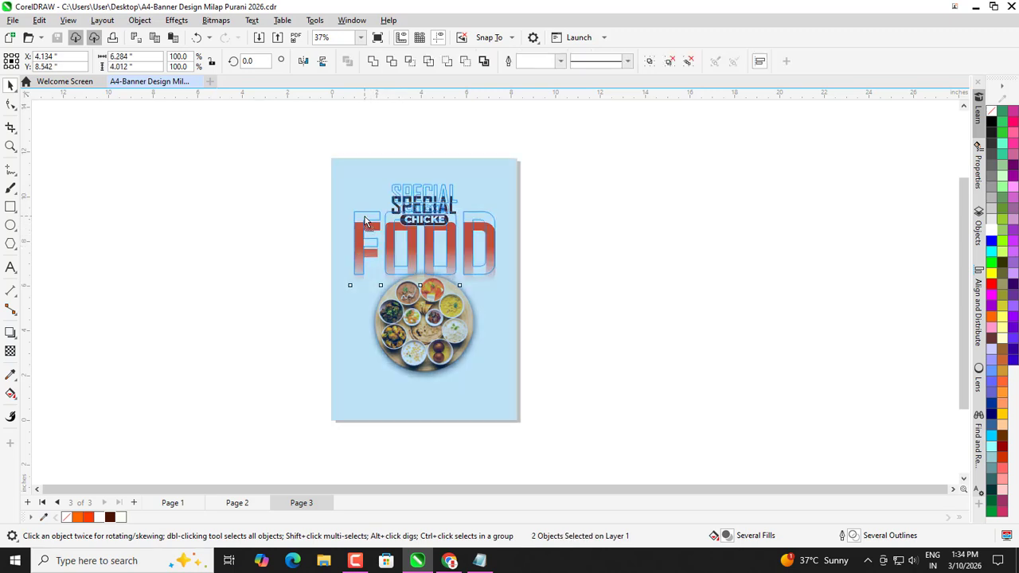
click(273, 257)
scroll(421, 321, up, 1)
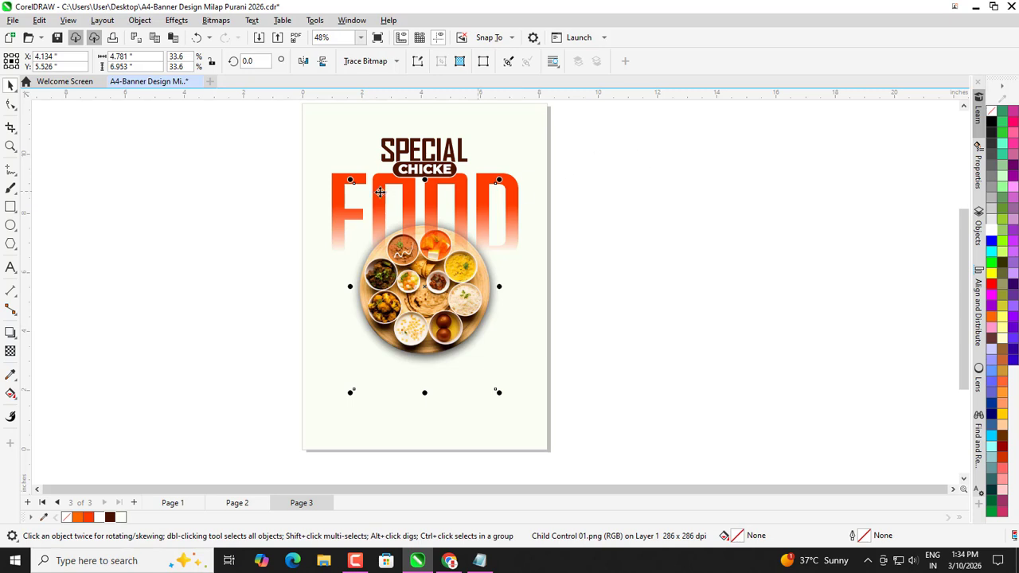
Group SPECIAL and FOOD and PowerClip the title group inside the page.
right_click(342, 181)
click(253, 171)
drag(260, 110, 582, 302)
key(ctrl+g)
right_click(484, 223)
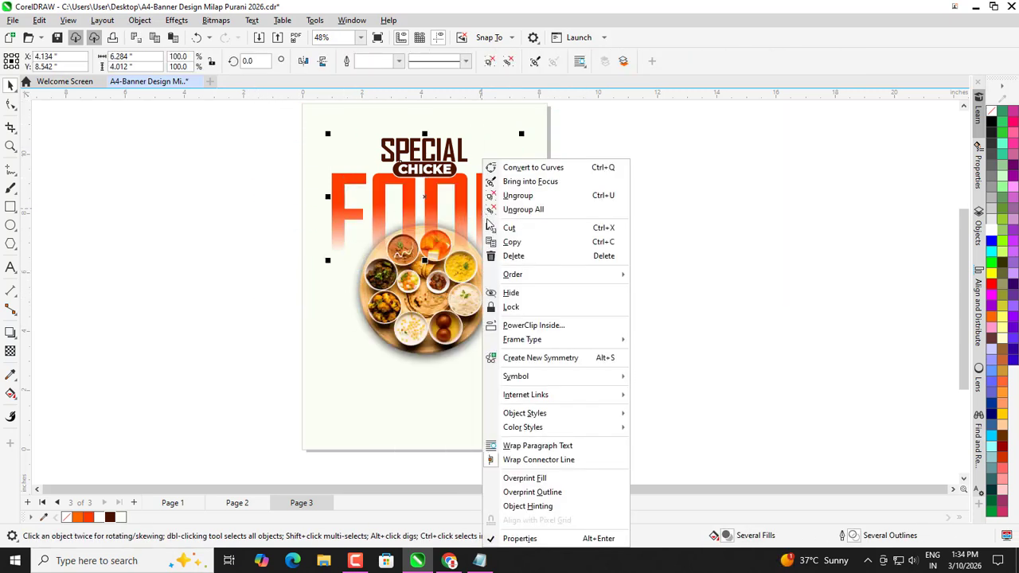
click(534, 325)
click(520, 342)
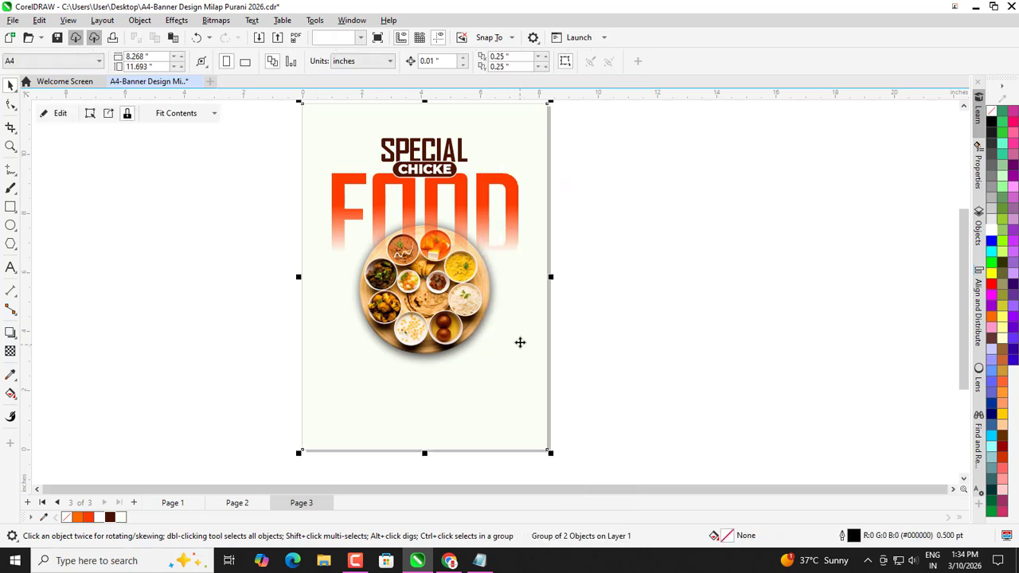
ctrl+click(479, 188)
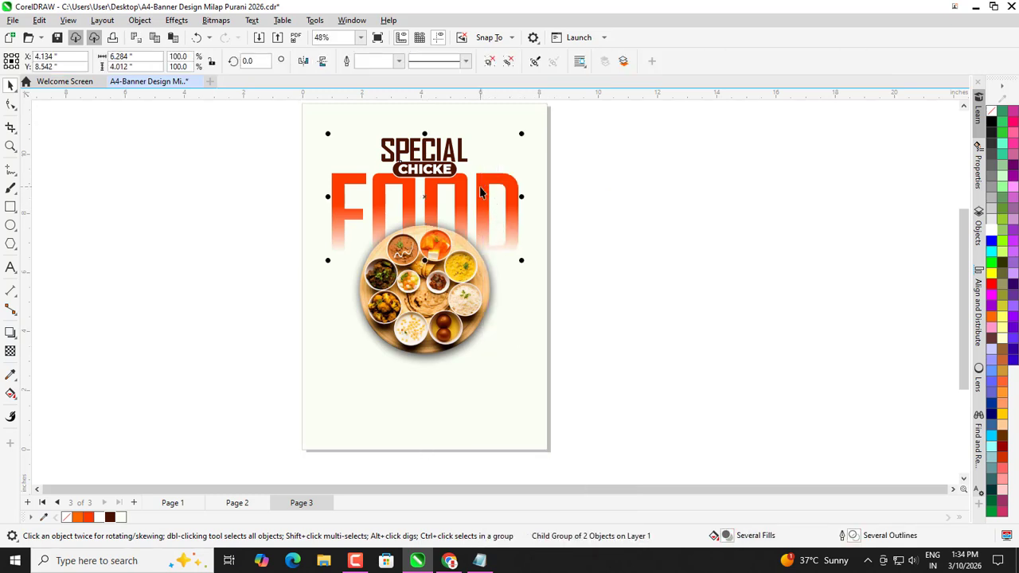
scroll(460, 180, down, 1)
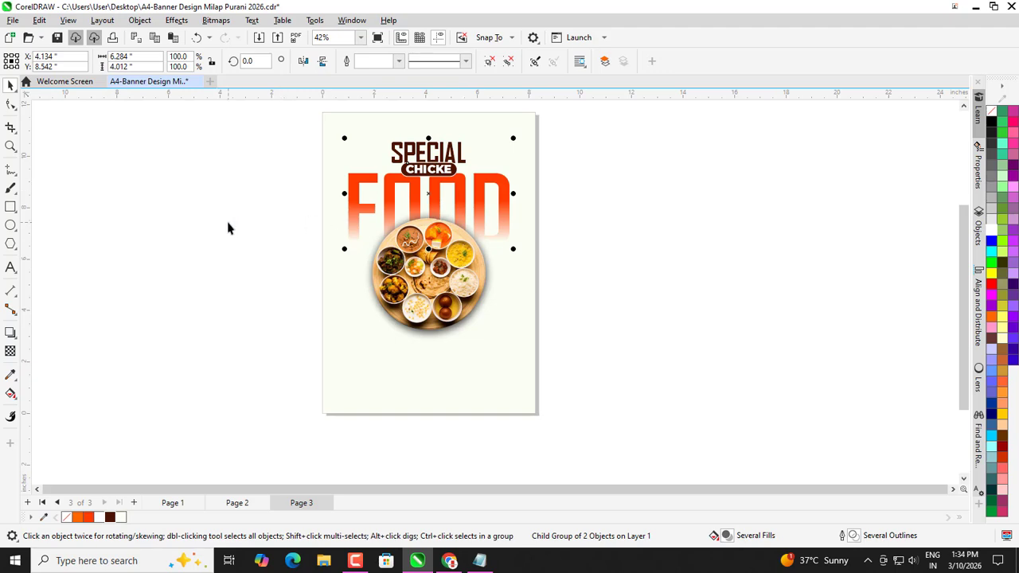
click(237, 242)
scroll(339, 207, down, 1)
scroll(244, 226, up, 1)
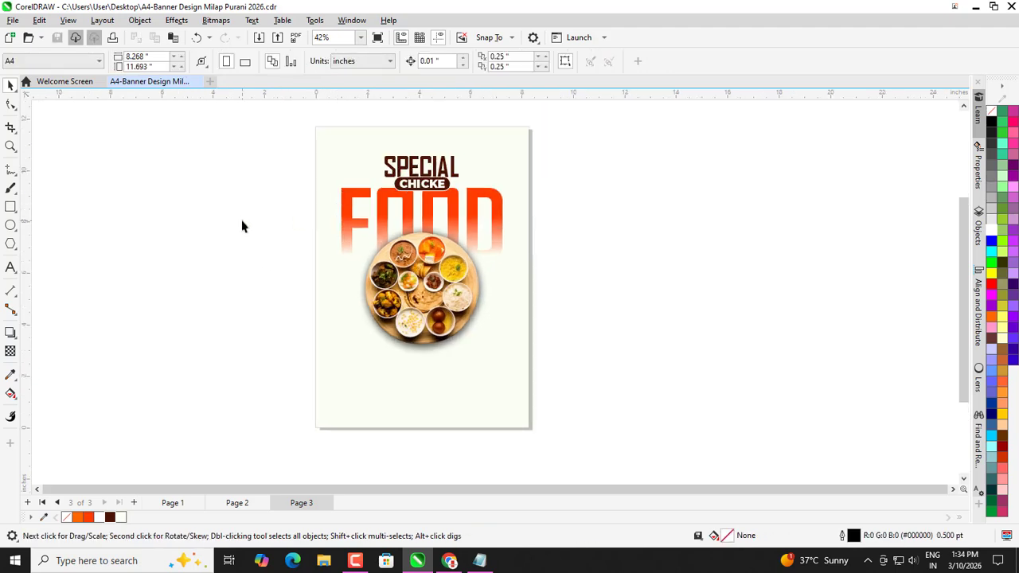
key(ctrl+i)
Import the leaves image 08.png near the page's top-left, leaving a spare copy beside the page.
scroll(613, 300, down, 1)
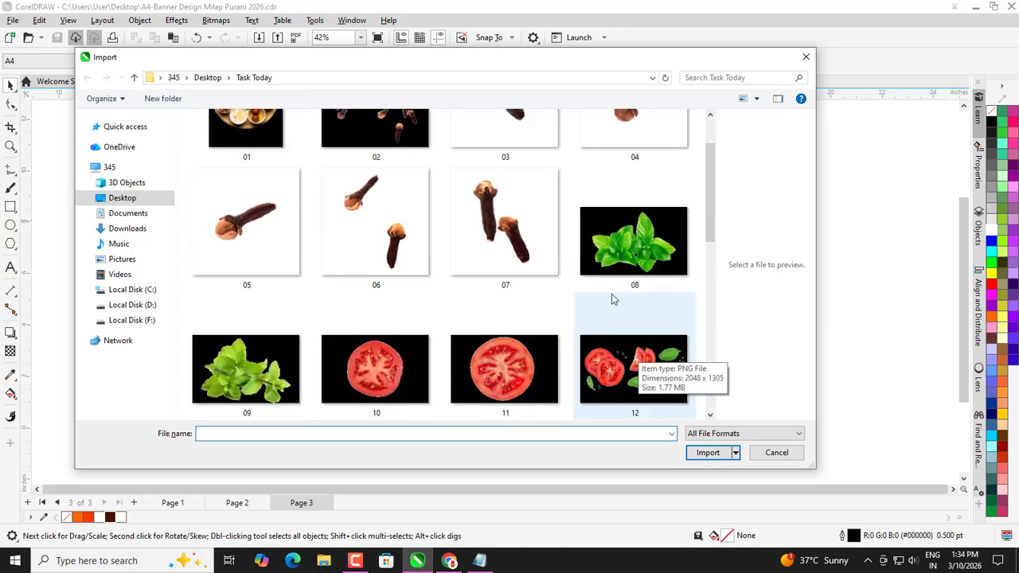
click(618, 281)
click(708, 452)
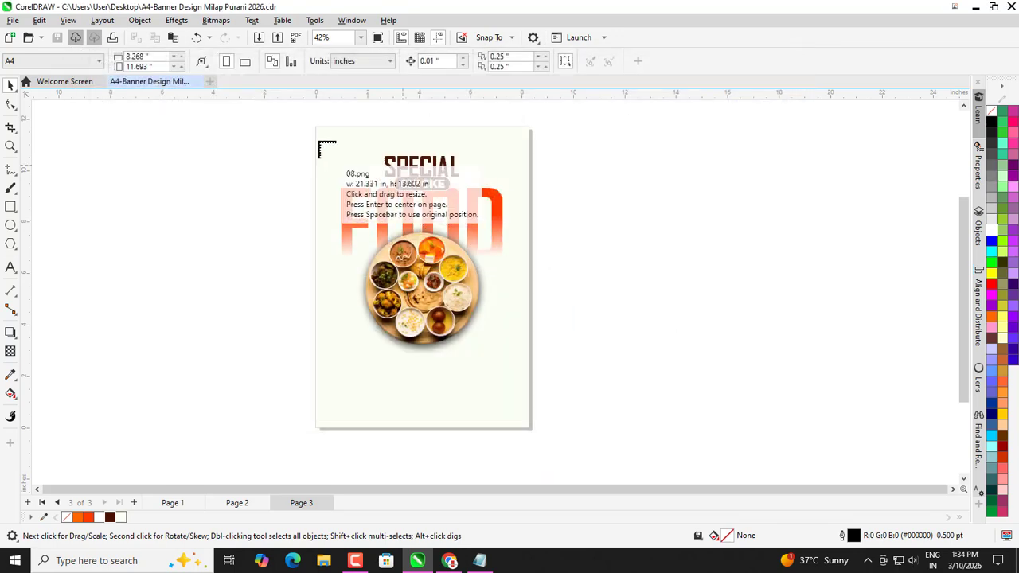
drag(323, 134, 349, 187)
scroll(363, 175, up, 3)
right_click(349, 187)
Rotate the leaves to about 130° and position them over the page's top edge above SPECIAL.
click(349, 187)
drag(420, 132, 298, 135)
drag(369, 203, 388, 183)
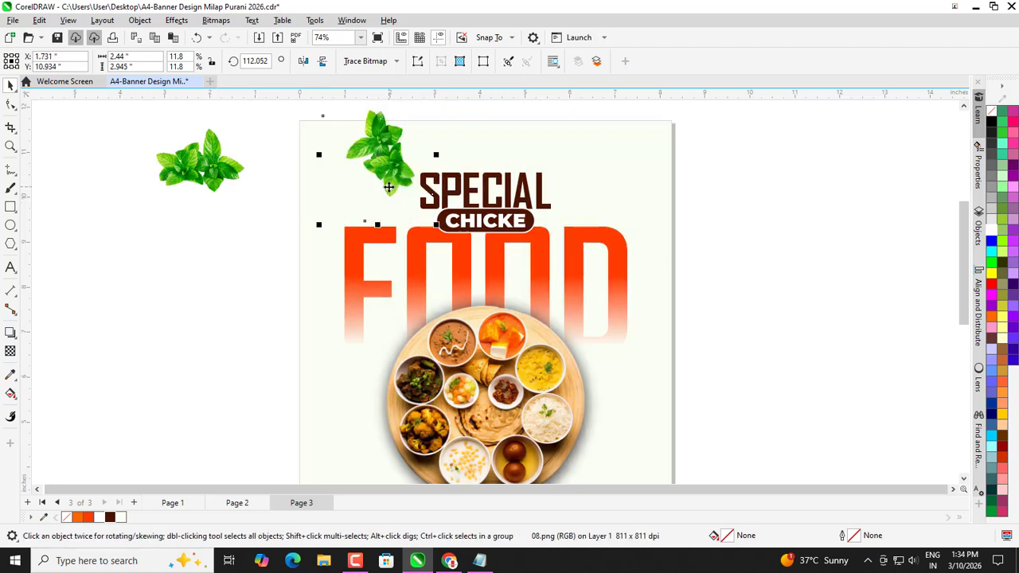
click(388, 187)
drag(436, 227, 456, 204)
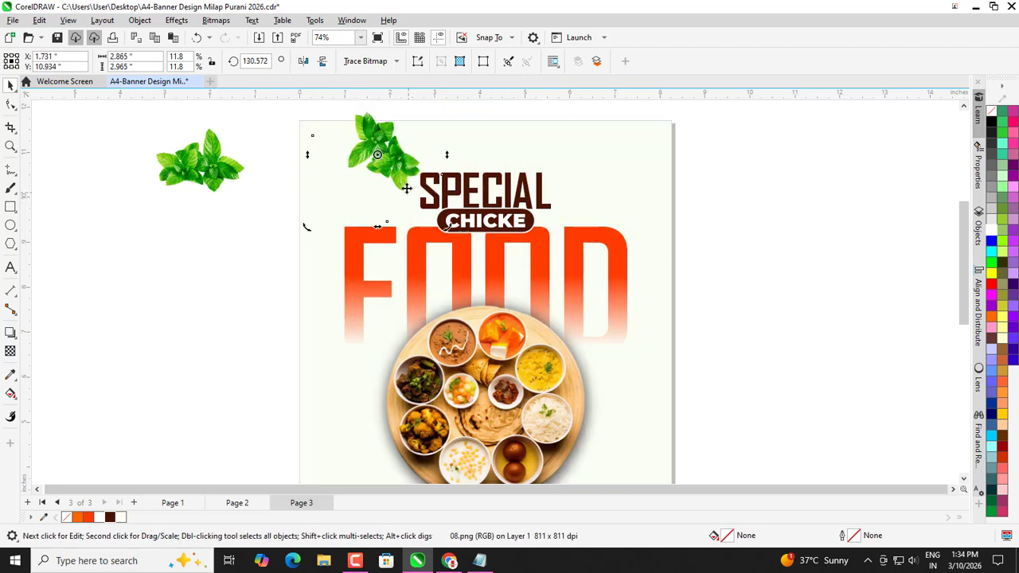
mouse_move(399, 174)
mouse_down()
mouse_move(396, 163)
mouse_move(422, 168)
mouse_move(413, 168)
mouse_up()
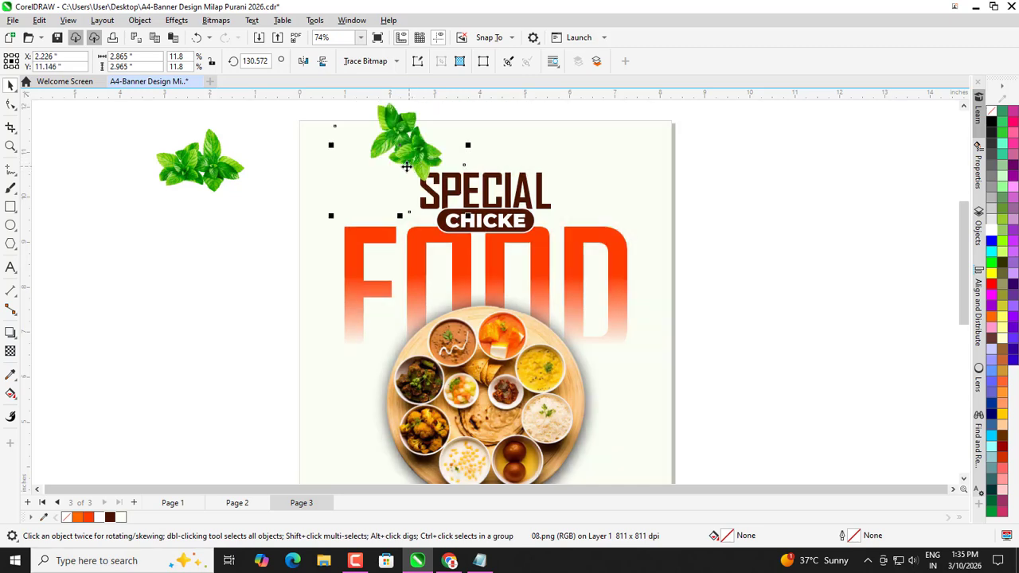
scroll(420, 193, down, 2)
scroll(408, 188, up, 2)
Add a drop shadow below the top leaves with feathering 7, shifted slightly down-left.
click(9, 334)
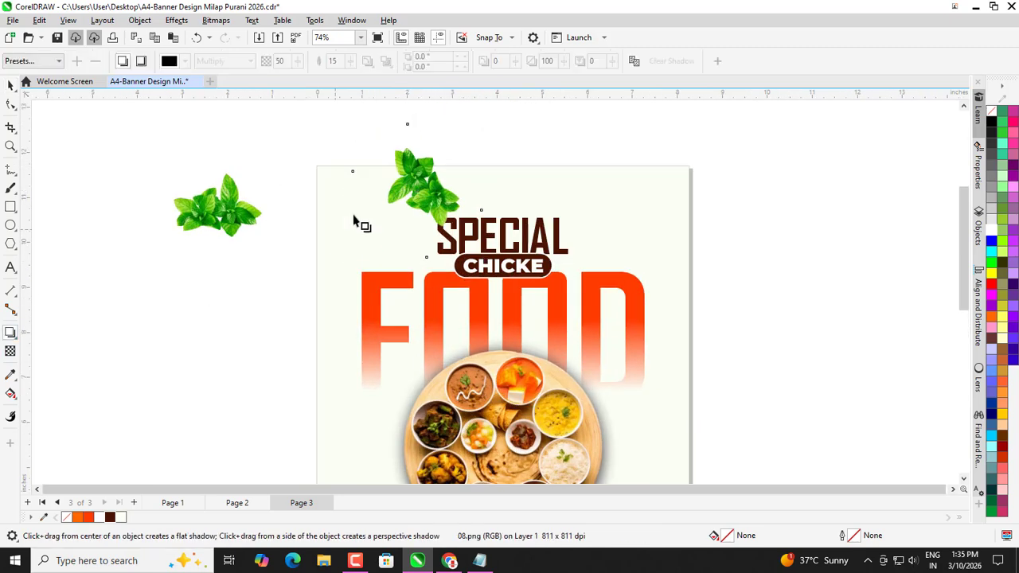
drag(417, 144, 422, 256)
drag(353, 63, 348, 67)
drag(419, 257, 410, 262)
scroll(427, 255, down, 1)
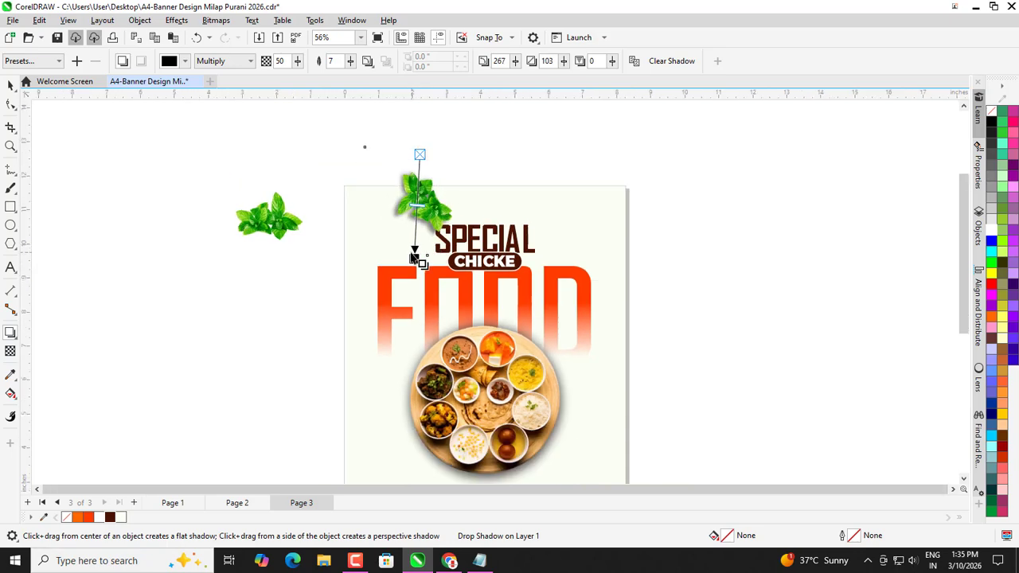
scroll(410, 258, up, 1)
Reposition the top leaves and drag another leaves copy to the left of the page.
click(8, 83)
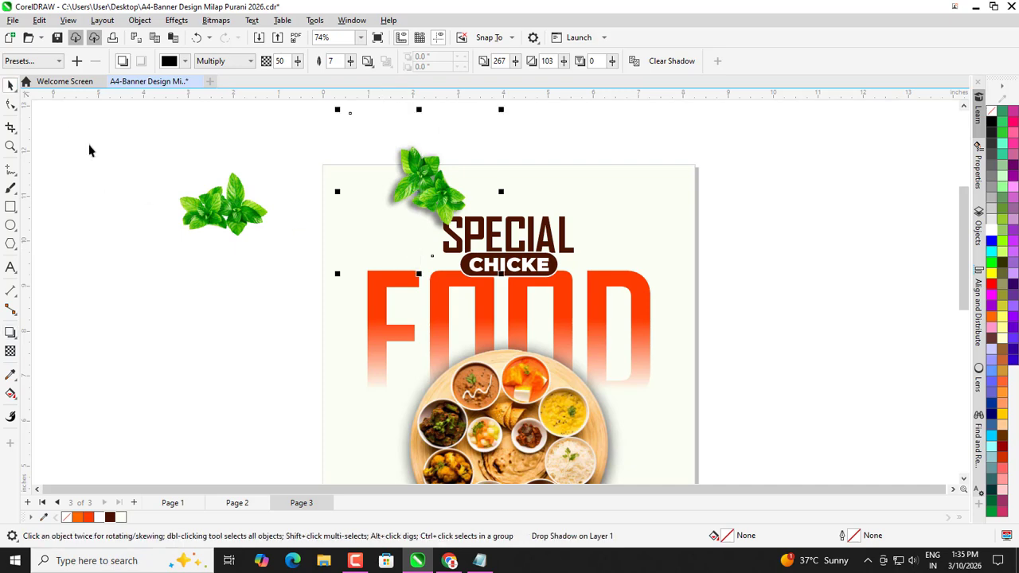
click(251, 254)
scroll(425, 197, down, 1)
mouse_move(431, 193)
mouse_down()
mouse_move(532, 196)
mouse_move(426, 198)
mouse_up()
right_click(426, 197)
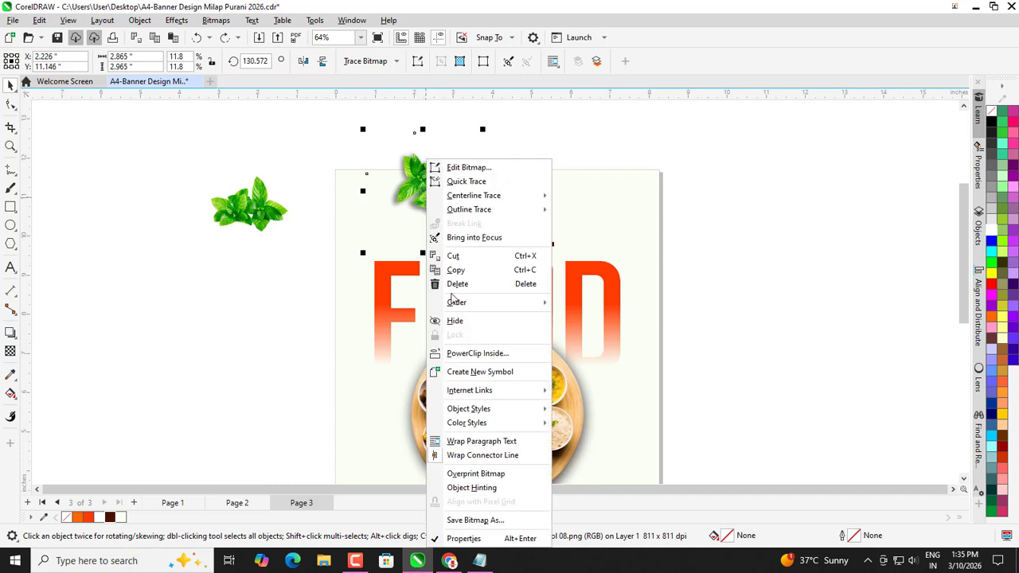
click(462, 353)
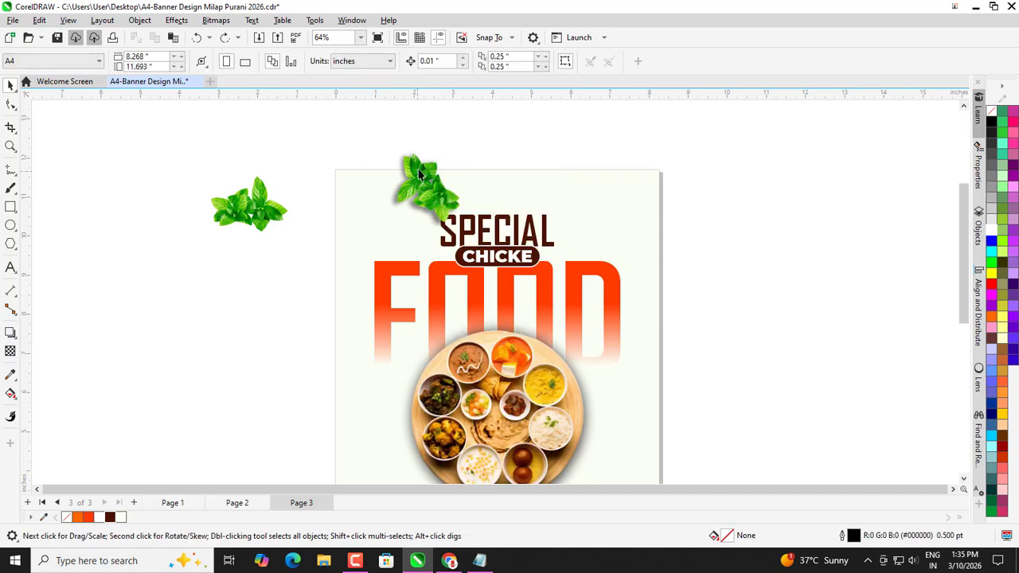
click(11, 333)
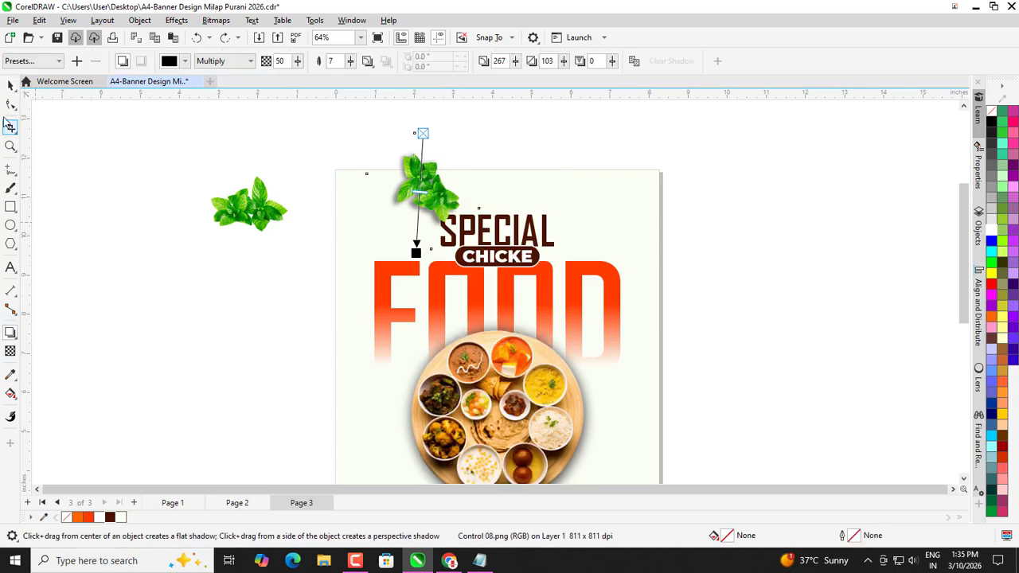
click(10, 86)
click(386, 223)
click(413, 188)
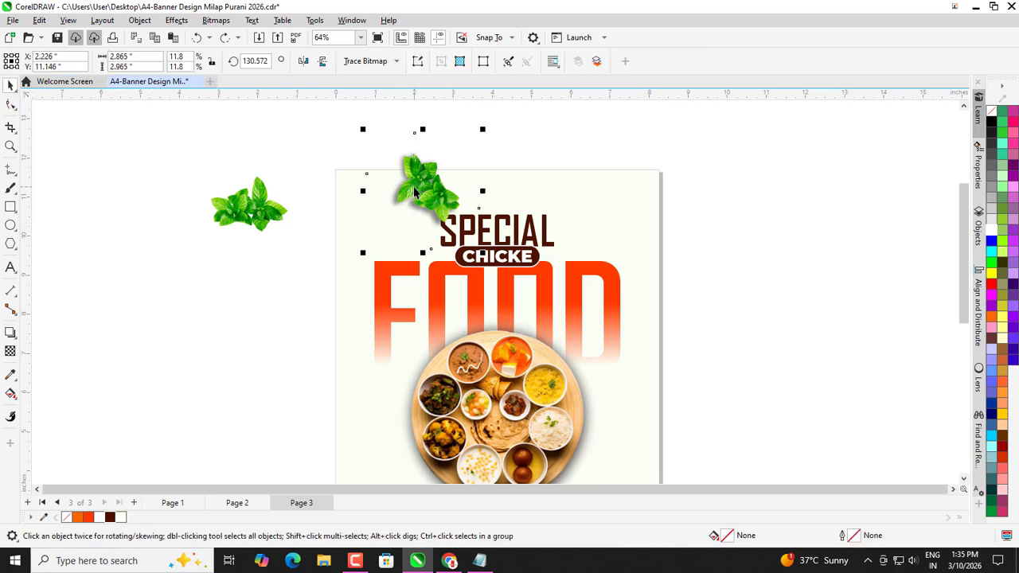
drag(414, 188, 275, 322)
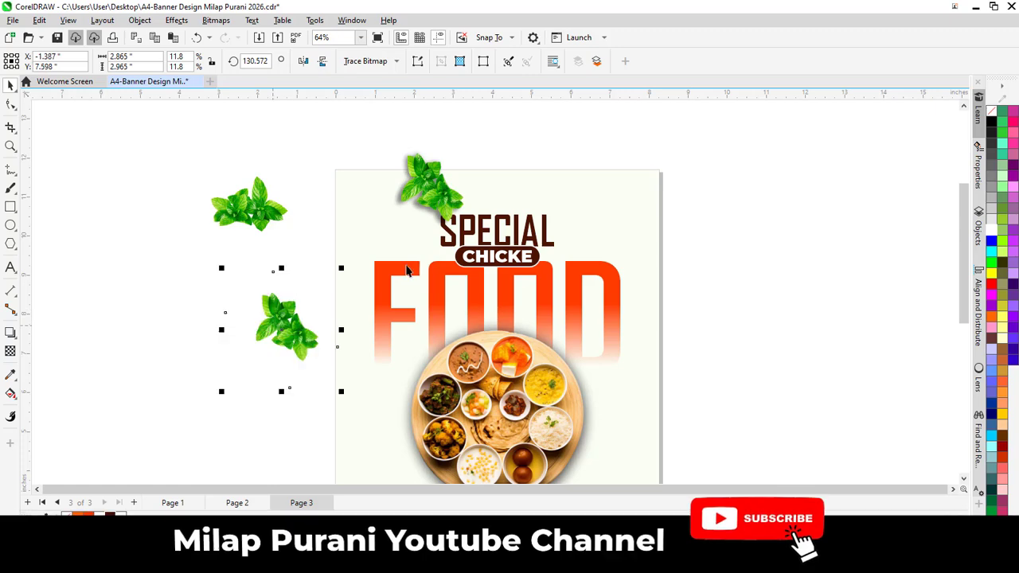
PowerClip the top leaves inside the page and nudge them into place.
right_click(443, 160)
click(498, 353)
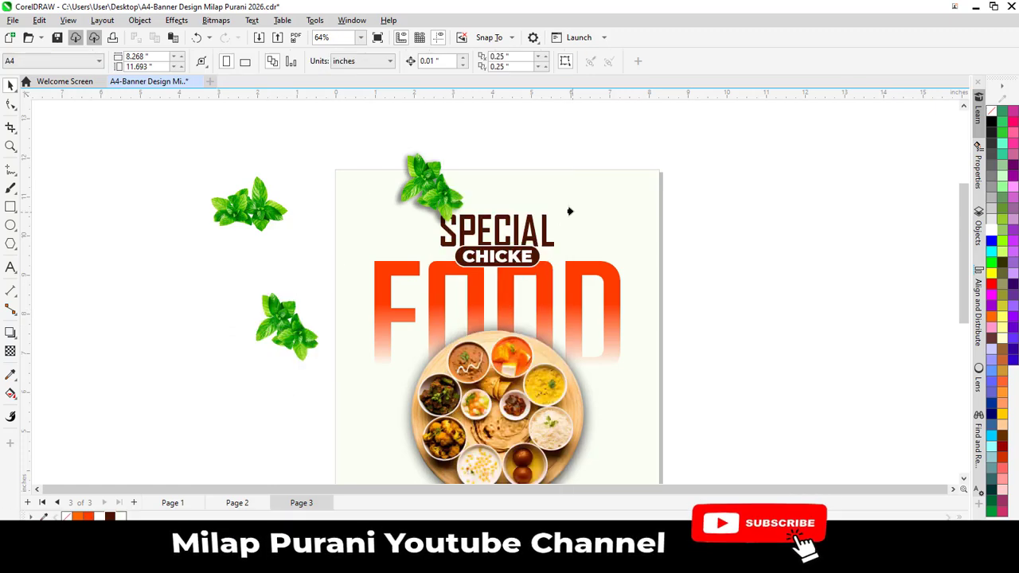
click(569, 211)
click(725, 228)
click(430, 195)
scroll(432, 199, up, 1)
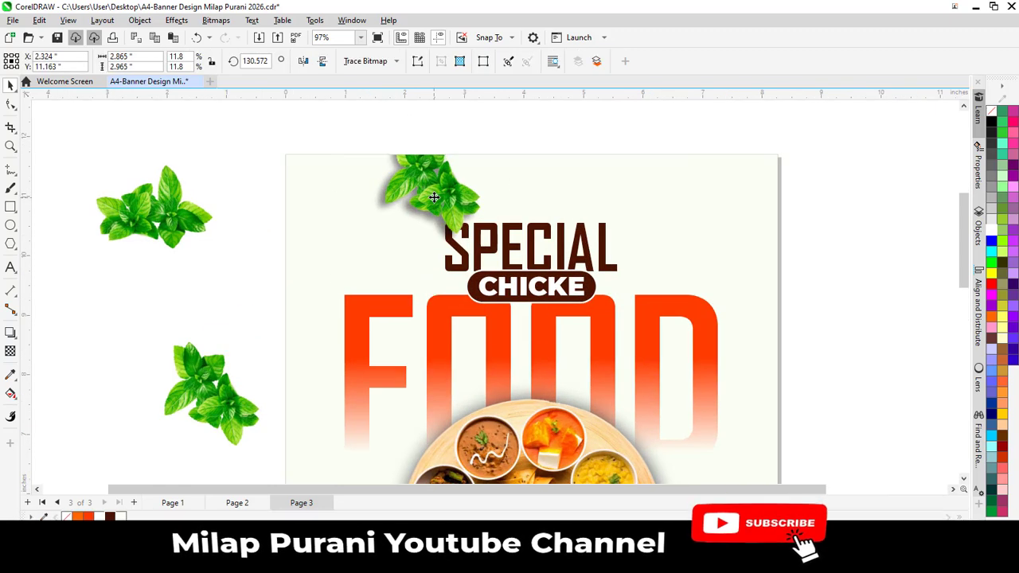
drag(432, 199, 433, 196)
scroll(433, 196, down, 1)
click(771, 228)
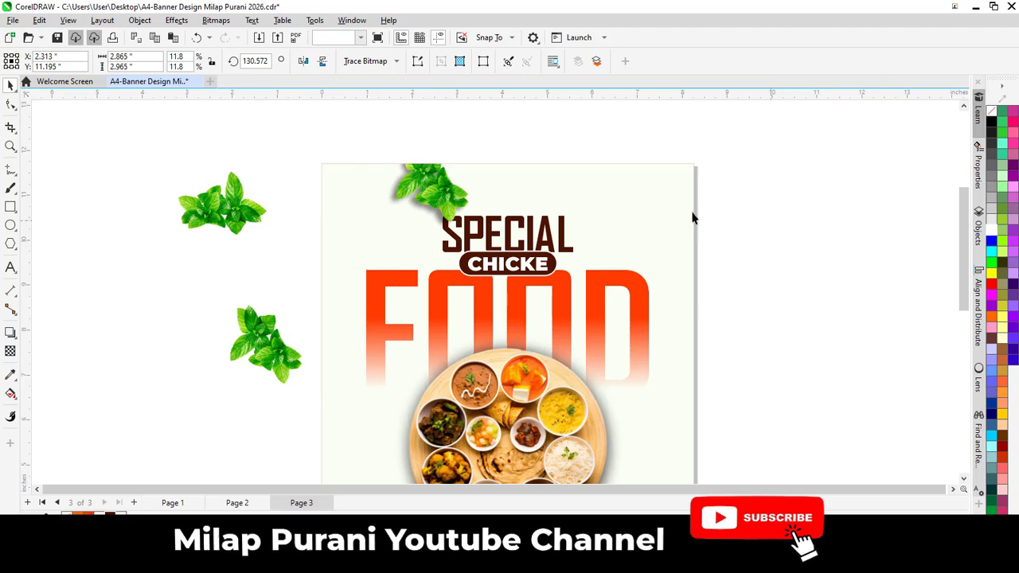
Move the off-page leaf to the page's lower right and rotate it to about 152°.
scroll(402, 177, down, 3)
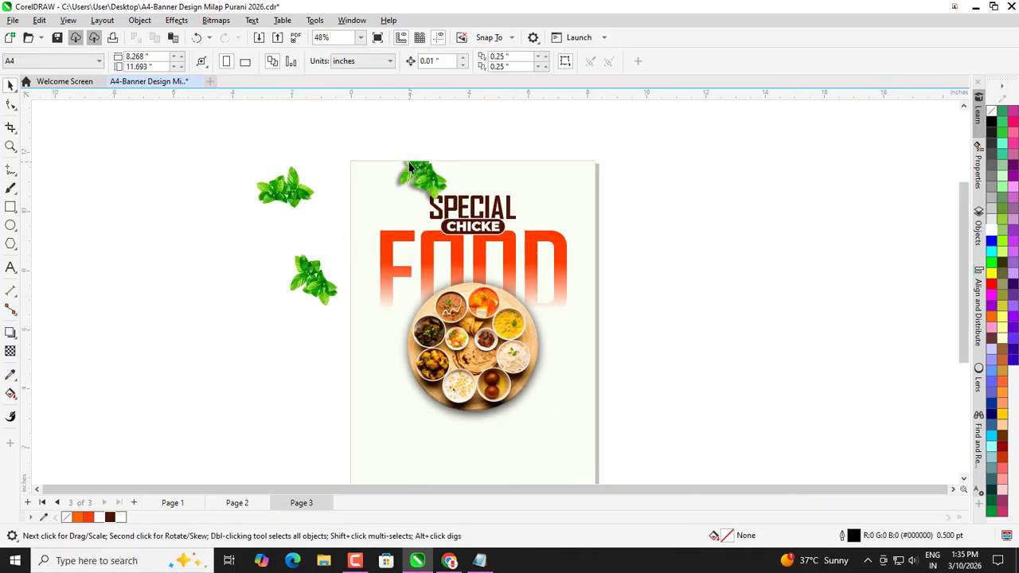
scroll(409, 167, down, 1)
scroll(405, 288, up, 1)
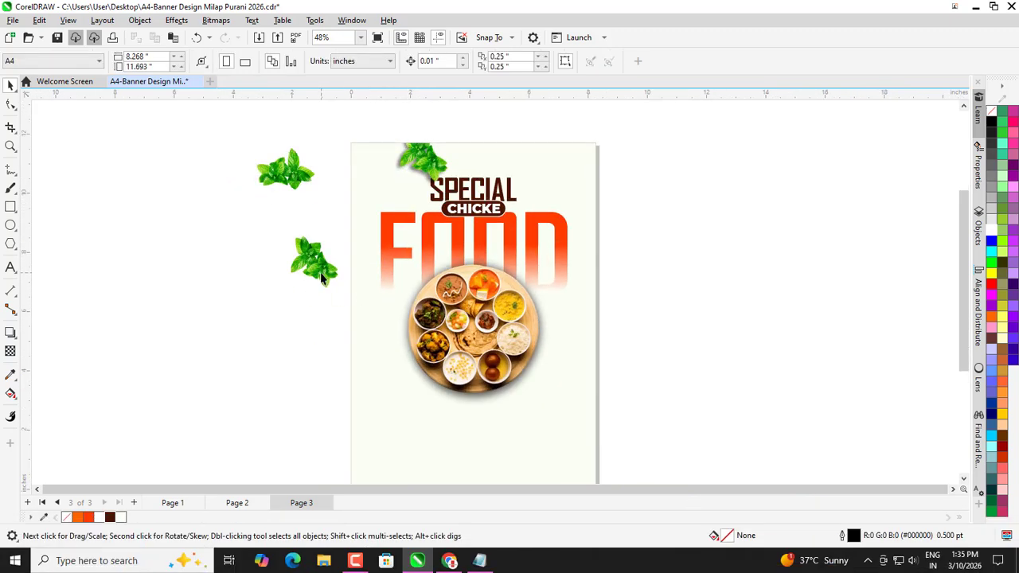
drag(323, 276, 591, 414)
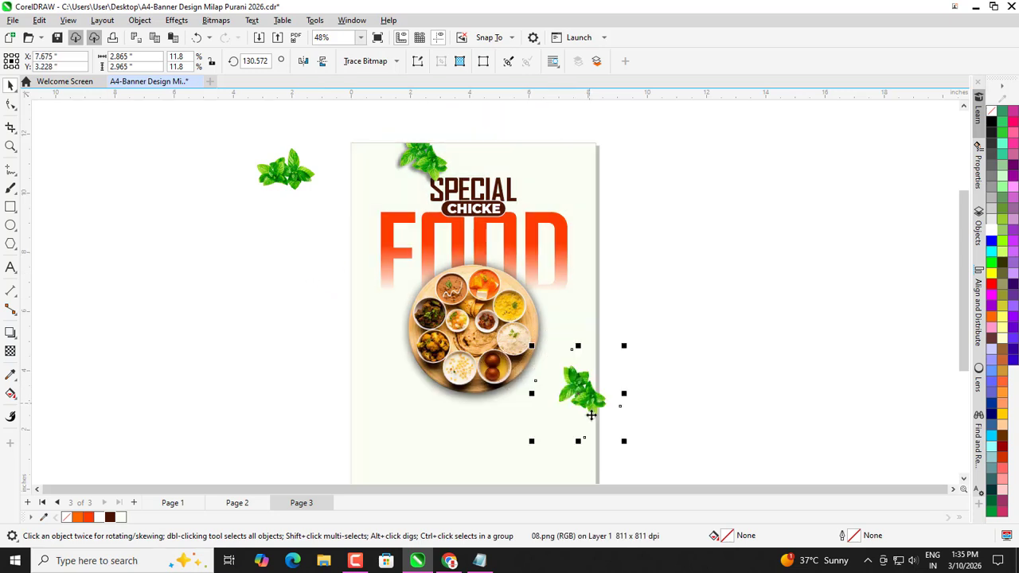
scroll(590, 414, up, 2)
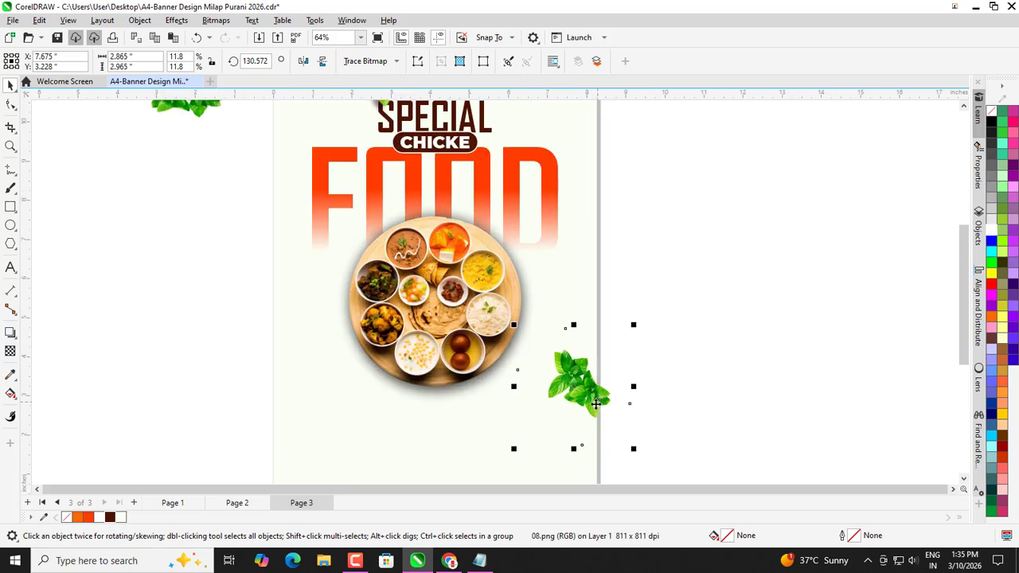
drag(596, 406, 604, 411)
click(604, 411)
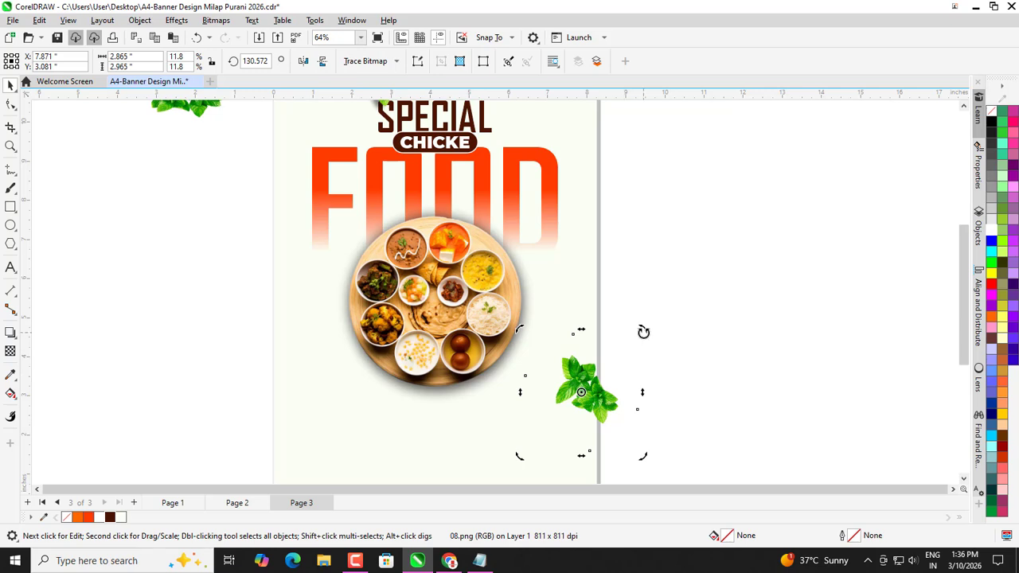
mouse_move(643, 331)
mouse_down()
mouse_move(630, 321)
mouse_move(624, 335)
mouse_move(633, 333)
mouse_up()
mouse_move(601, 398)
mouse_down()
mouse_move(613, 410)
mouse_move(605, 404)
mouse_up()
scroll(572, 319, down, 1)
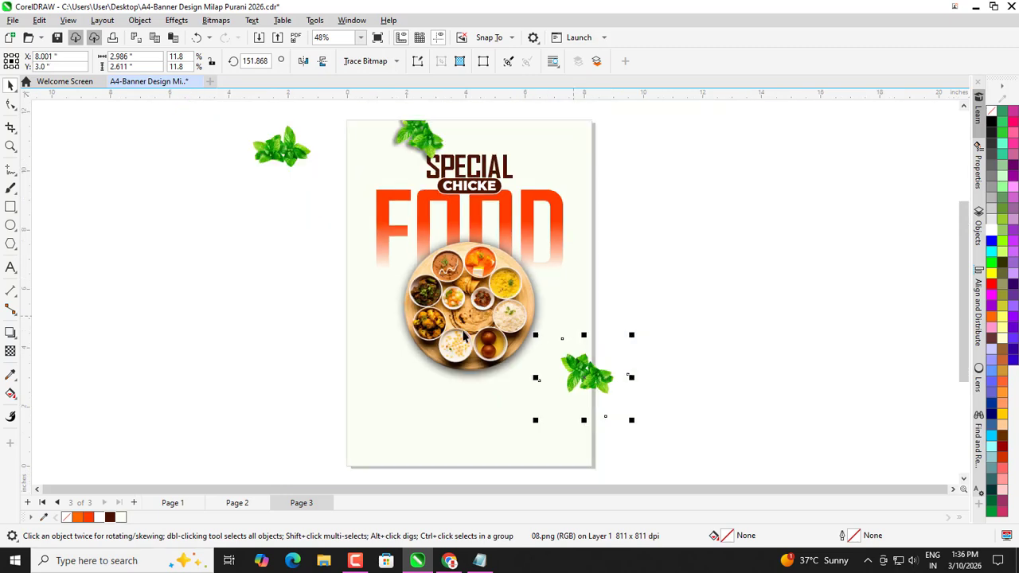
click(10, 334)
Cast a drop shadow from the lower-right leaf and reduce its feathering from 15 to 7.
scroll(560, 397, up, 2)
drag(667, 368, 530, 373)
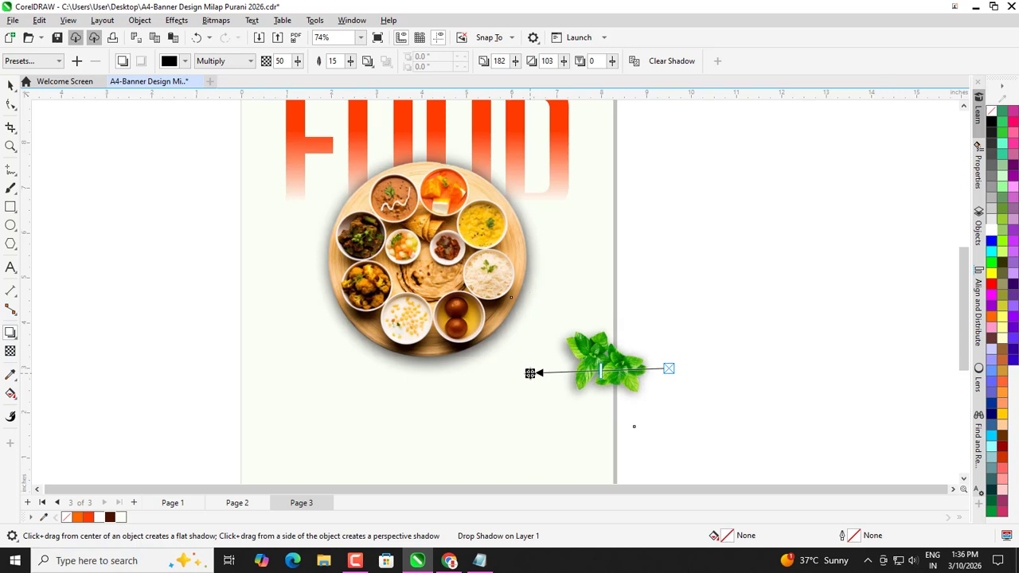
drag(350, 62, 348, 65)
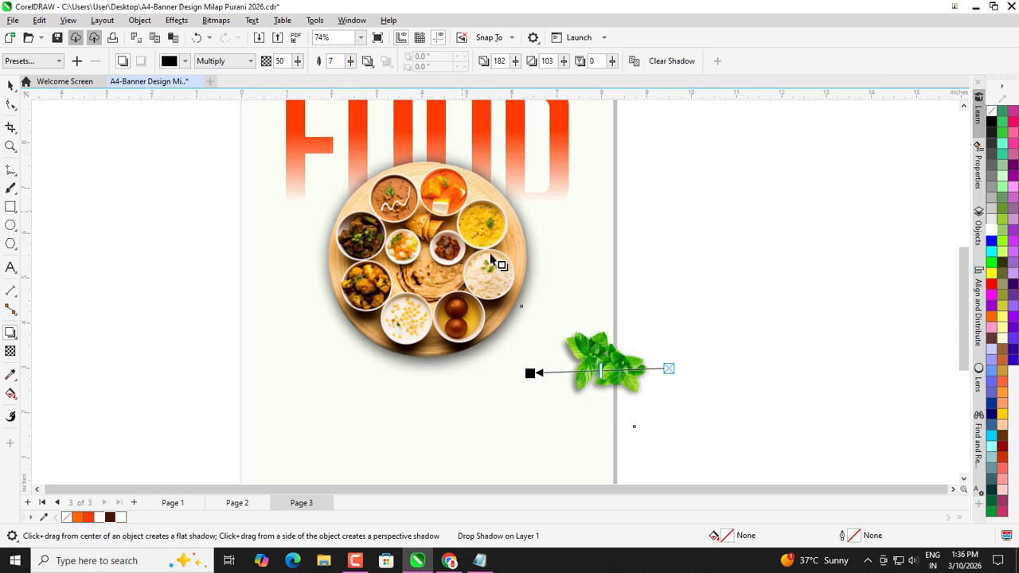
scroll(546, 360, up, 1)
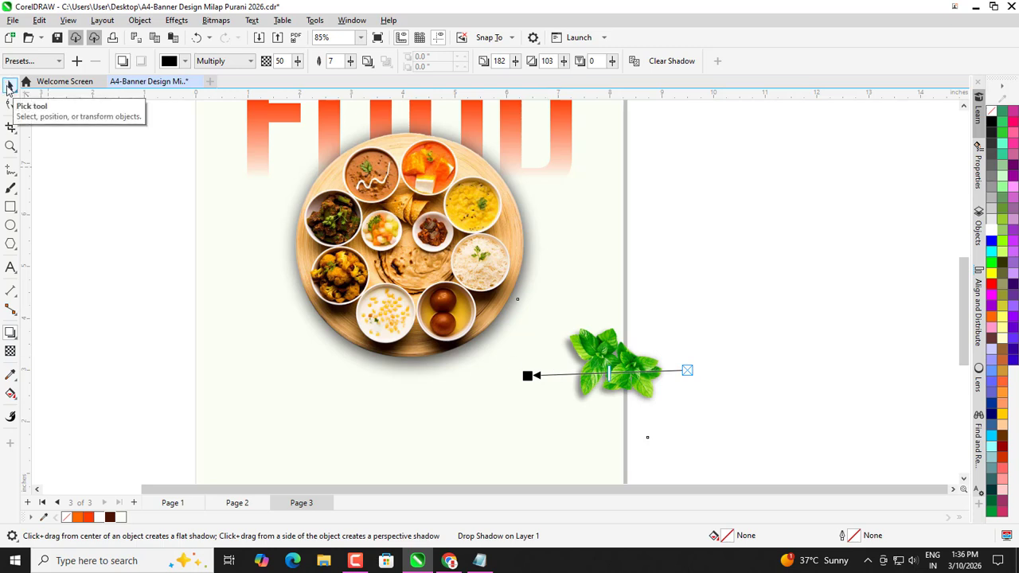
click(12, 85)
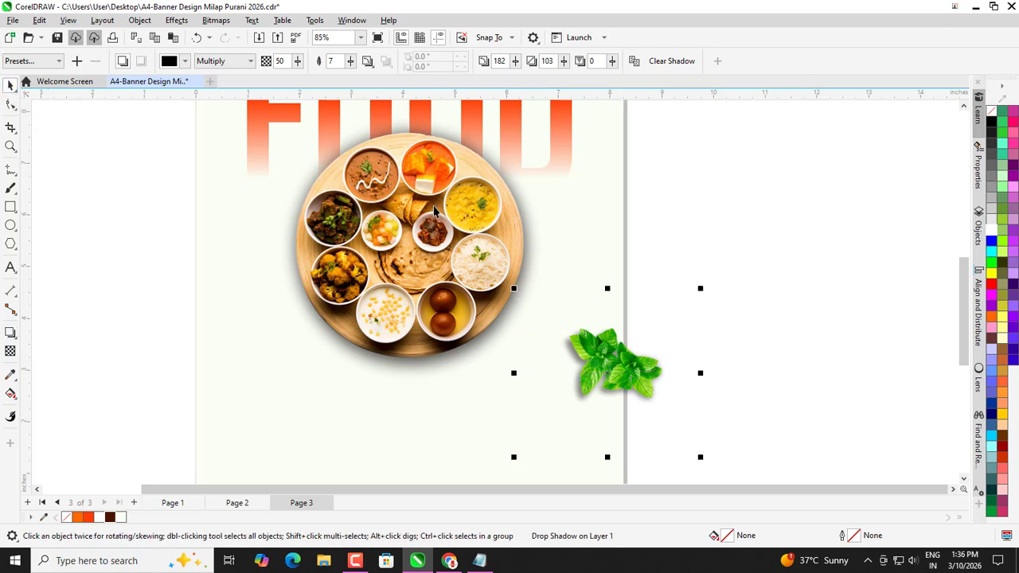
scroll(495, 264, down, 2)
click(695, 347)
Move the spare leaf onto the page's left edge beside the plate and rotate it to about 260°.
scroll(695, 346, down, 1)
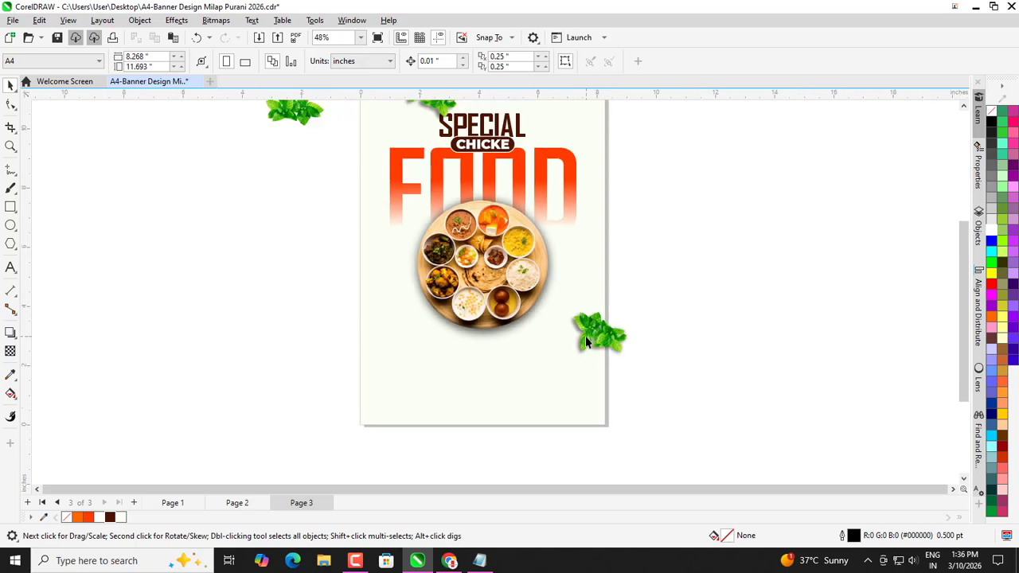
scroll(565, 366, down, 1)
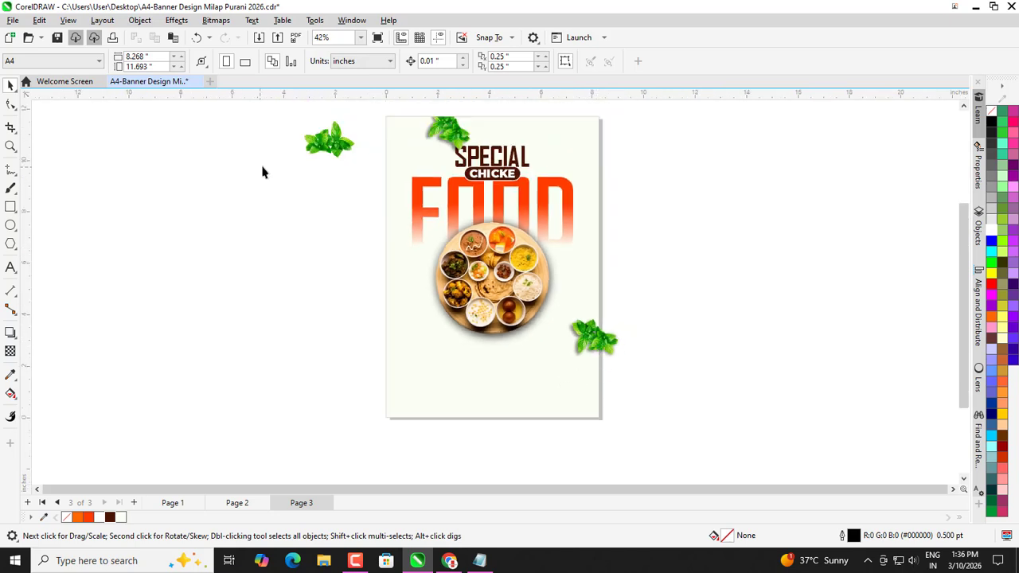
drag(311, 146, 372, 303)
scroll(381, 280, up, 1)
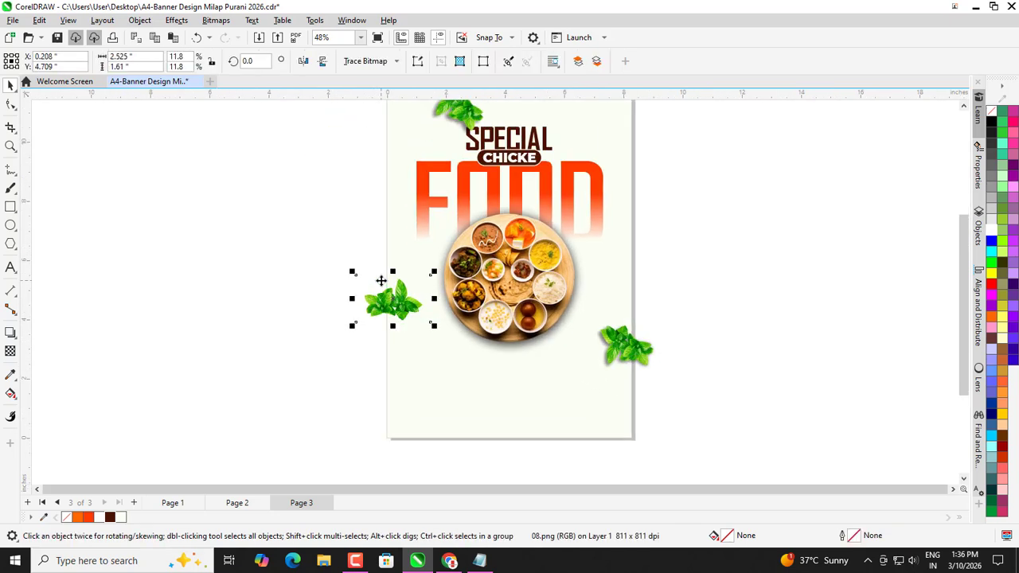
click(396, 303)
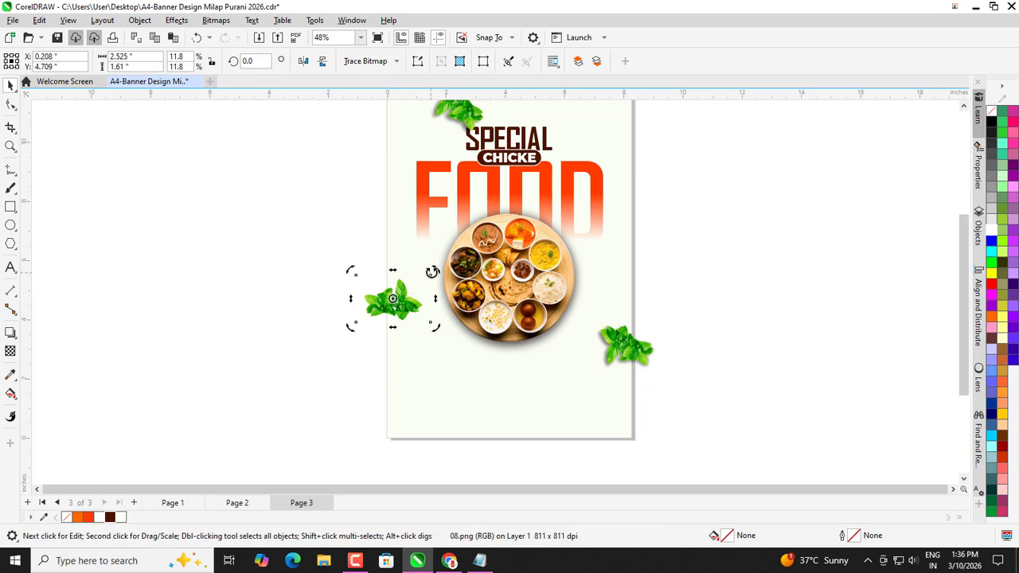
drag(429, 271, 322, 286)
click(322, 287)
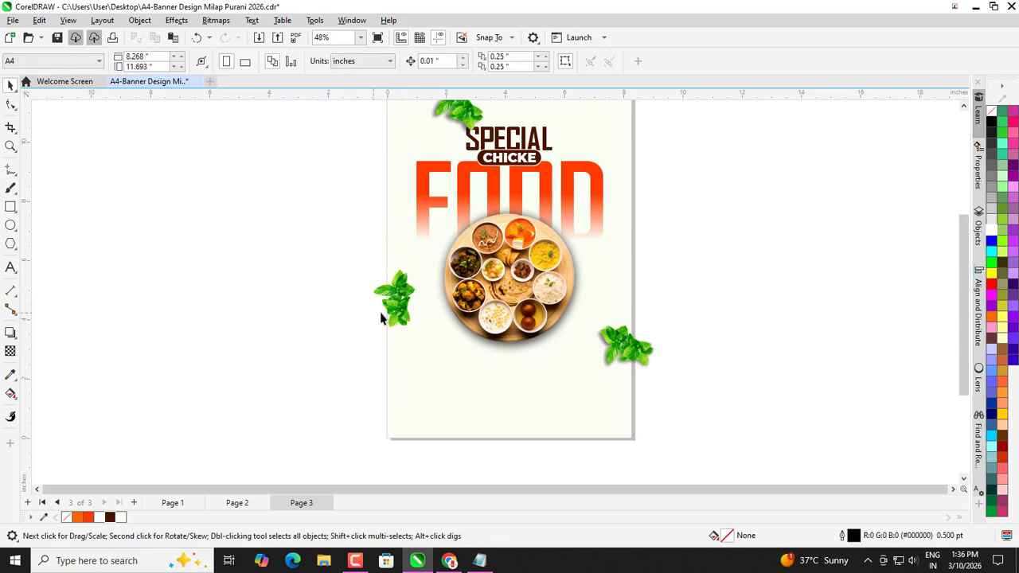
drag(394, 305, 386, 289)
scroll(389, 283, up, 3)
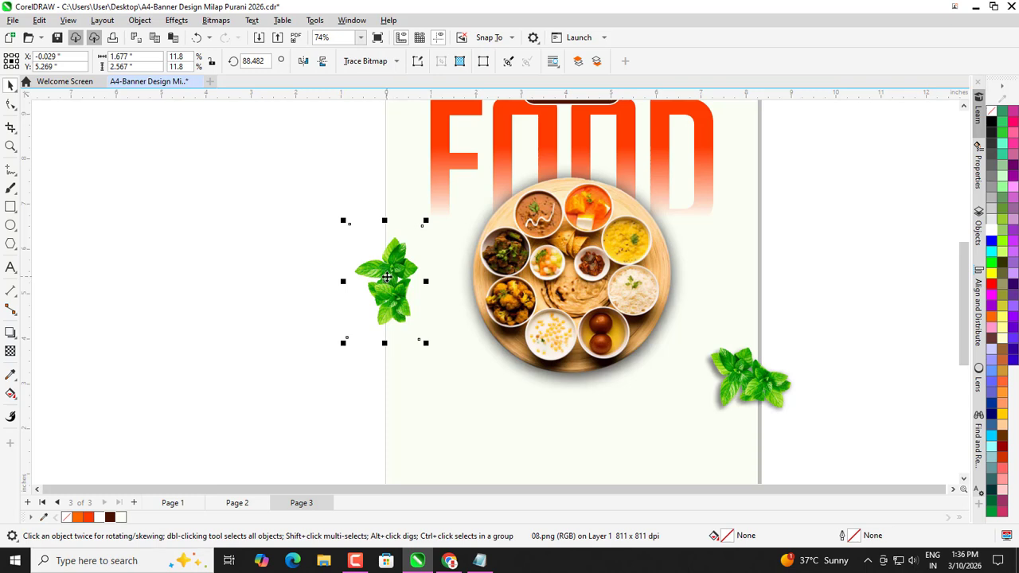
click(388, 266)
drag(428, 219, 374, 297)
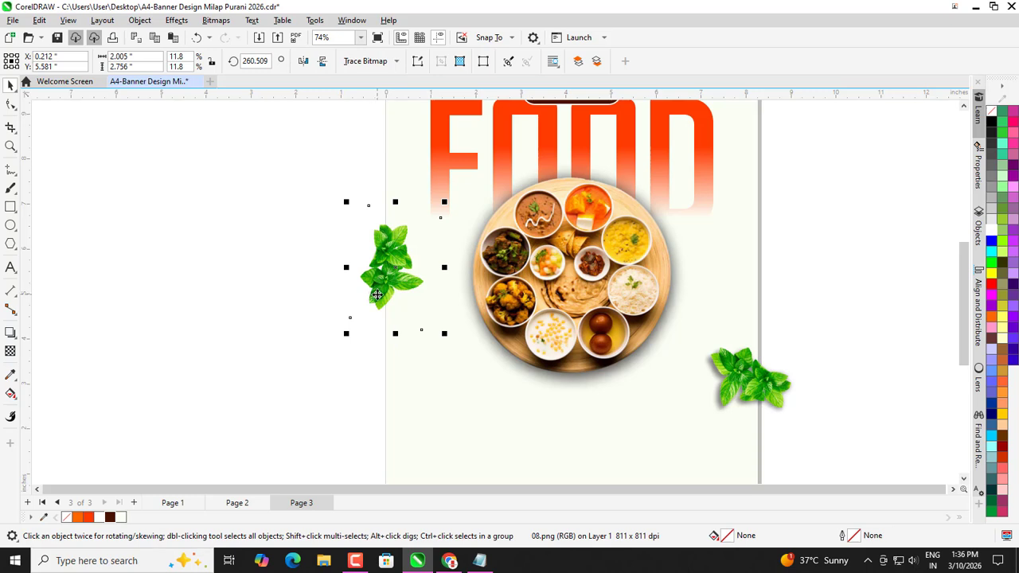
Cast a downward Multiply drop shadow from the left-edge leaf, opacity 50, with feathering 6.
click(6, 329)
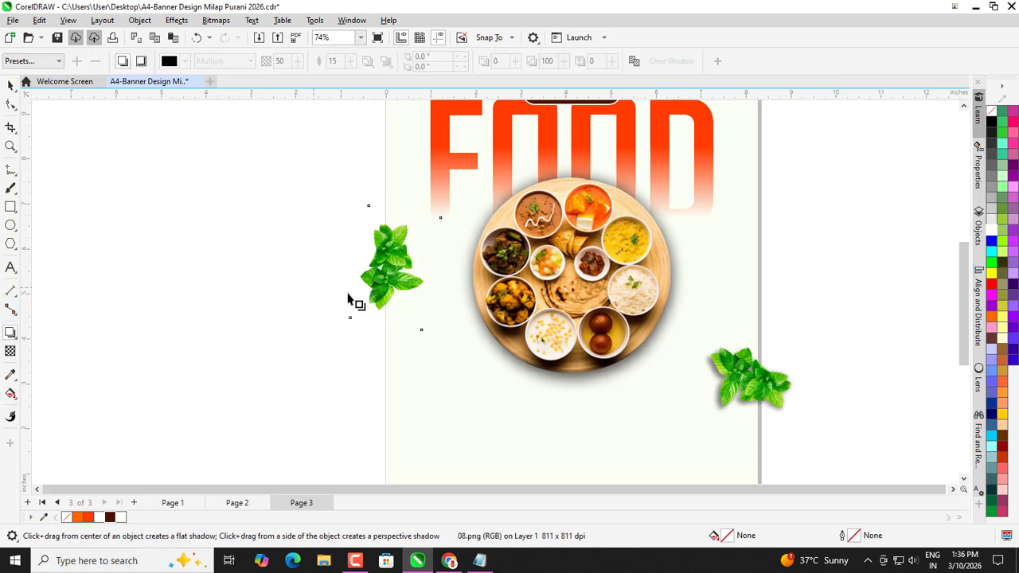
scroll(348, 297, up, 1)
drag(399, 180, 408, 345)
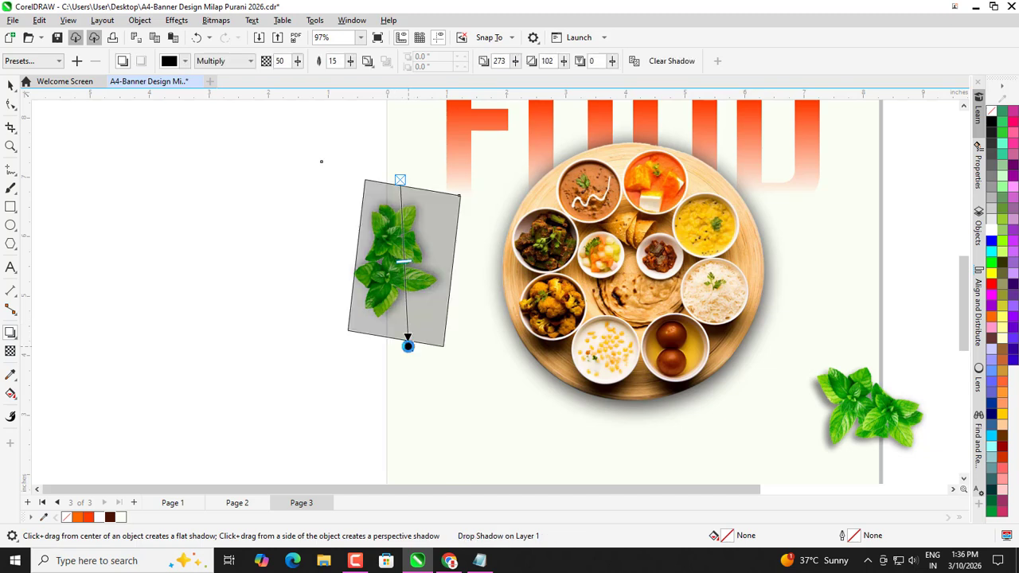
click(350, 61)
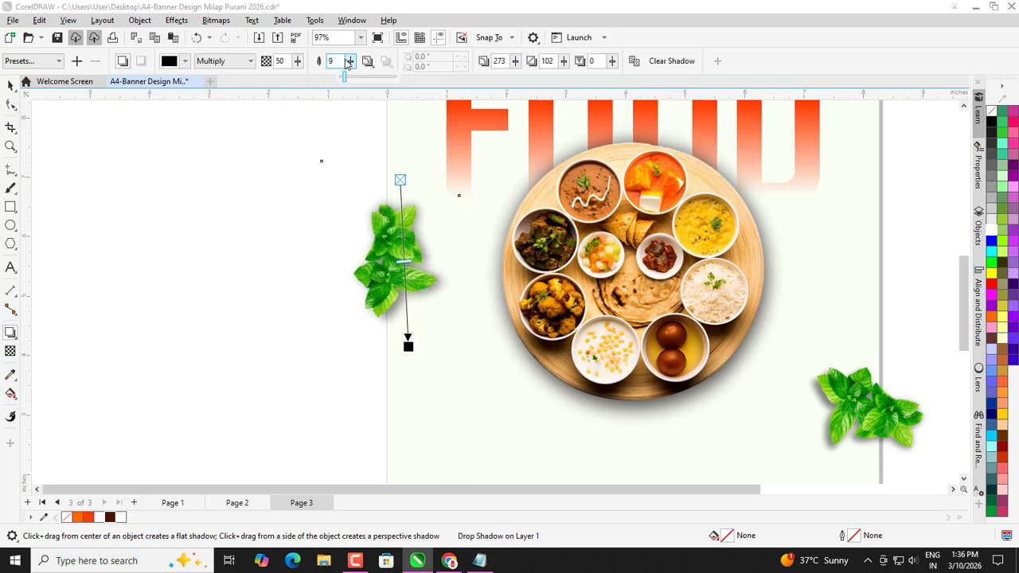
drag(343, 61, 342, 62)
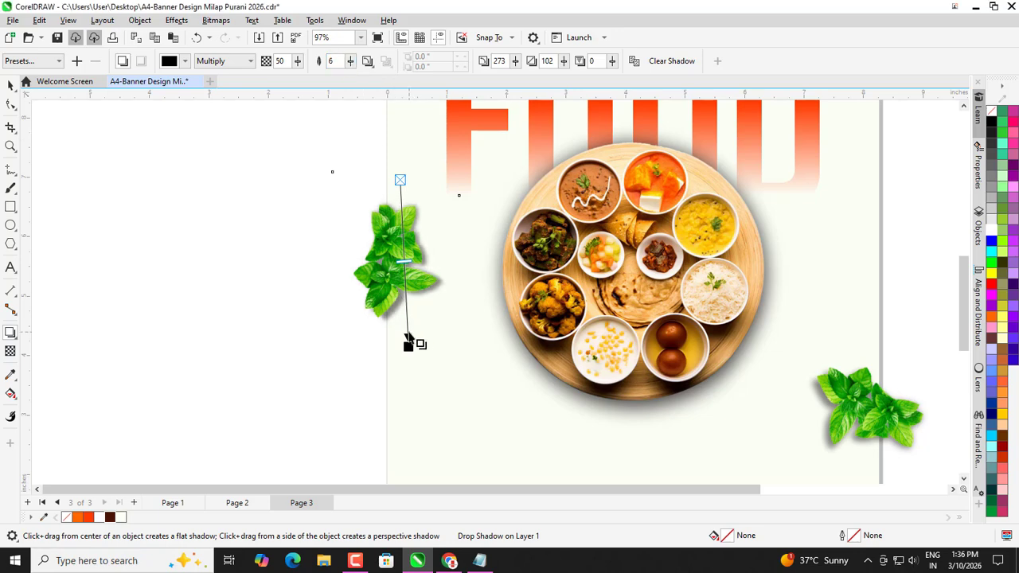
click(10, 85)
scroll(225, 264, down, 1)
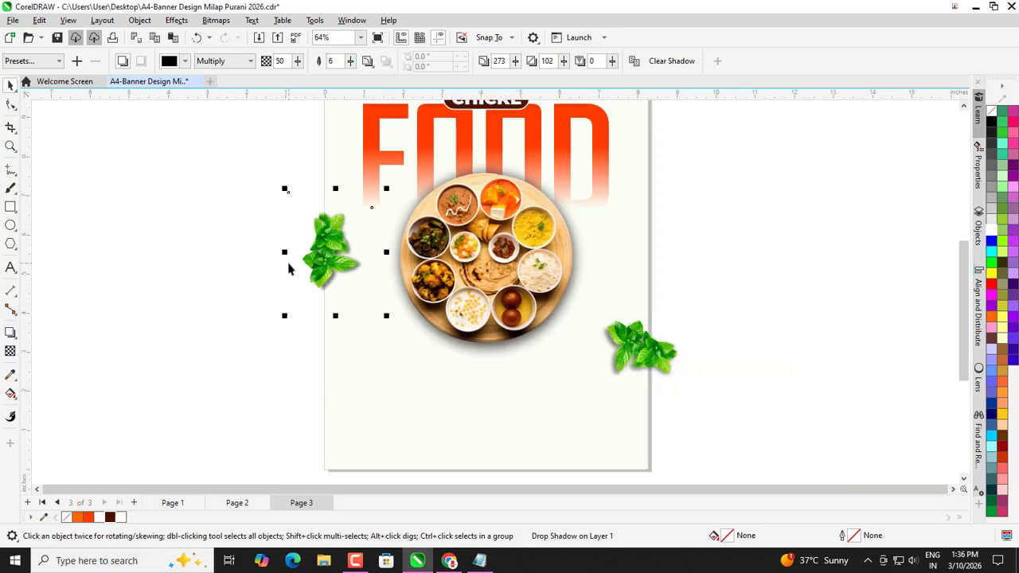
scroll(313, 253, down, 2)
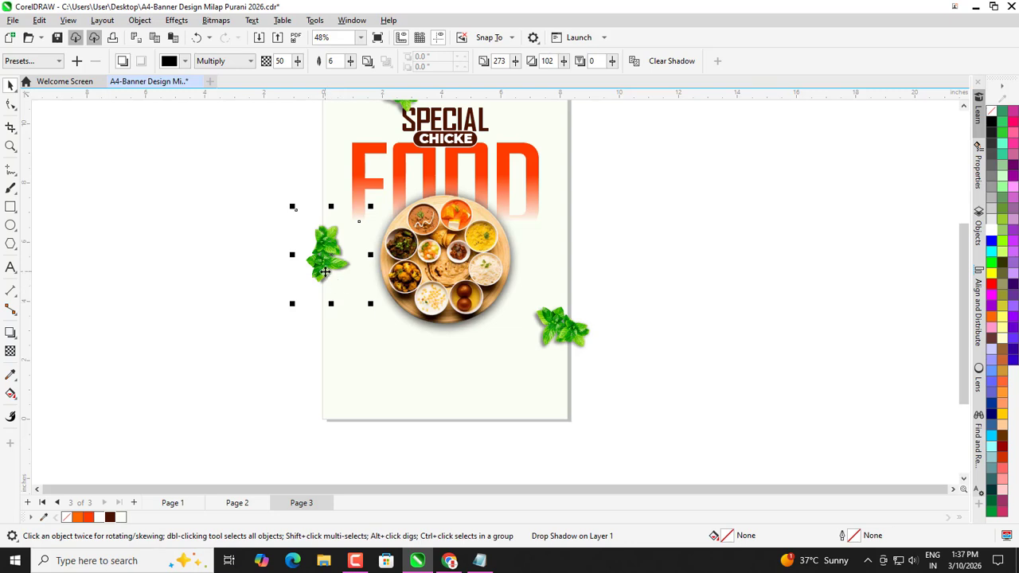
scroll(360, 284, down, 1)
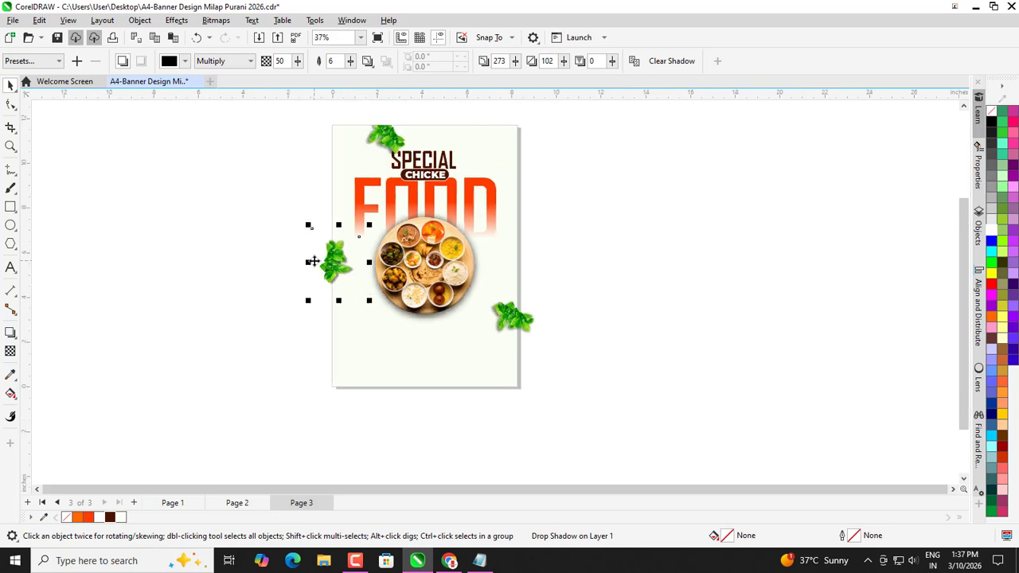
scroll(497, 330, up, 1)
Enlarge the right-hand leaf to 16.5% and the left-edge leaf slightly.
click(501, 330)
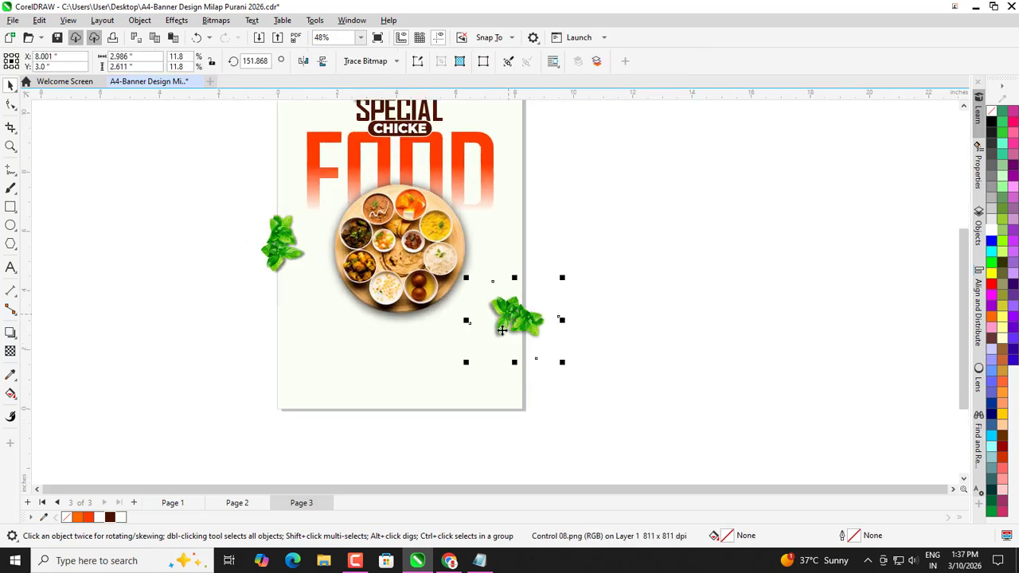
drag(561, 365, 581, 380)
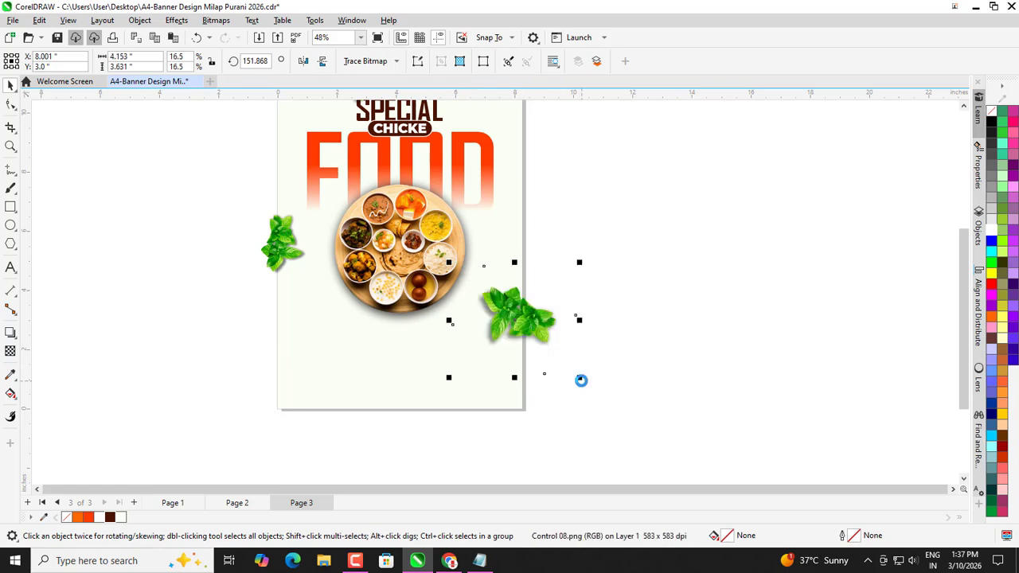
click(439, 352)
click(284, 239)
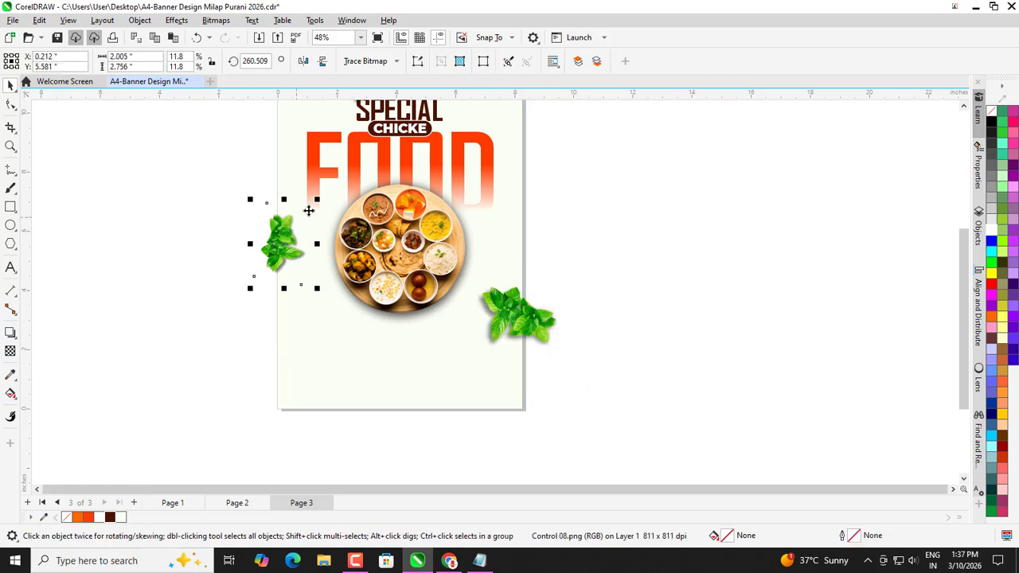
drag(310, 209, 325, 173)
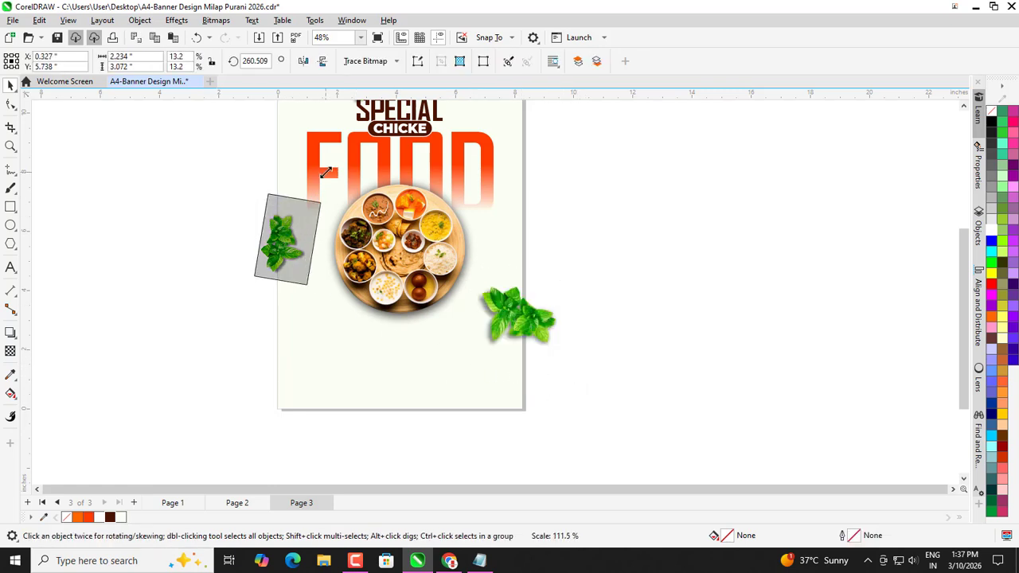
click(291, 238)
scroll(310, 283, down, 1)
click(313, 288)
scroll(268, 250, down, 1)
scroll(298, 268, up, 1)
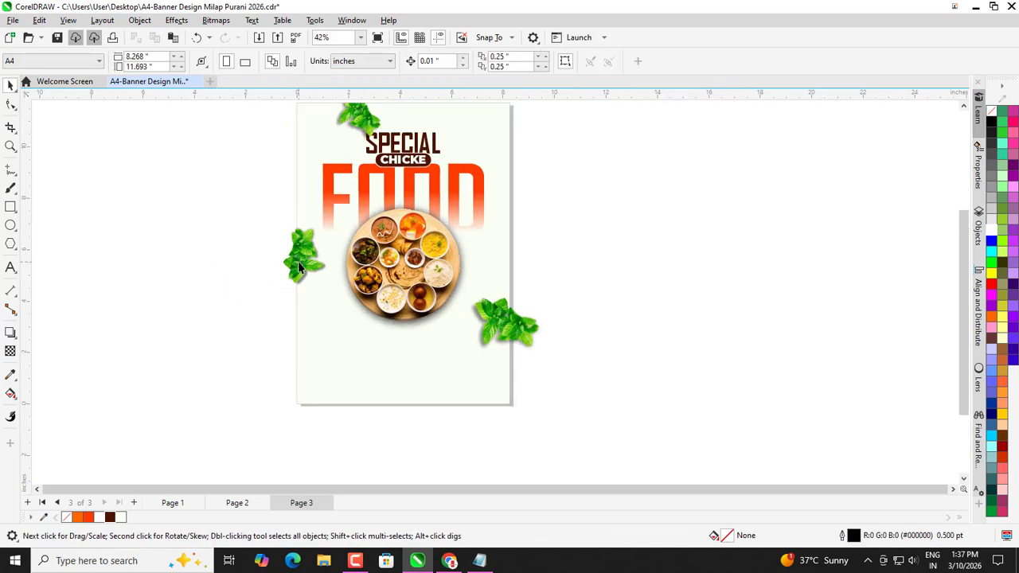
Nudge the left leaf upward and PowerClip it inside the page rectangle.
click(299, 268)
drag(298, 269, 297, 242)
right_click(296, 242)
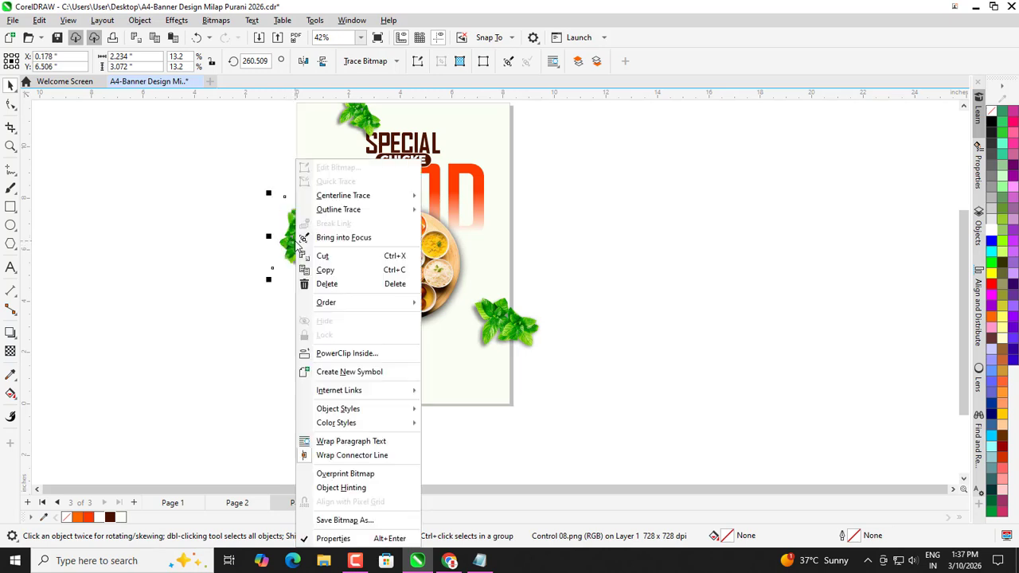
click(344, 353)
click(332, 371)
click(260, 339)
scroll(381, 327, down, 1)
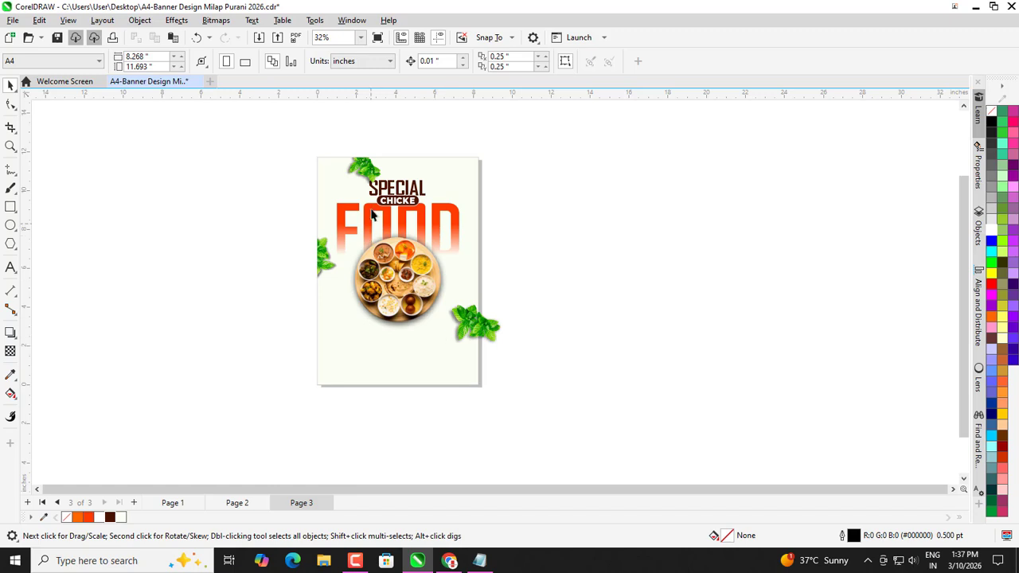
scroll(239, 227, up, 1)
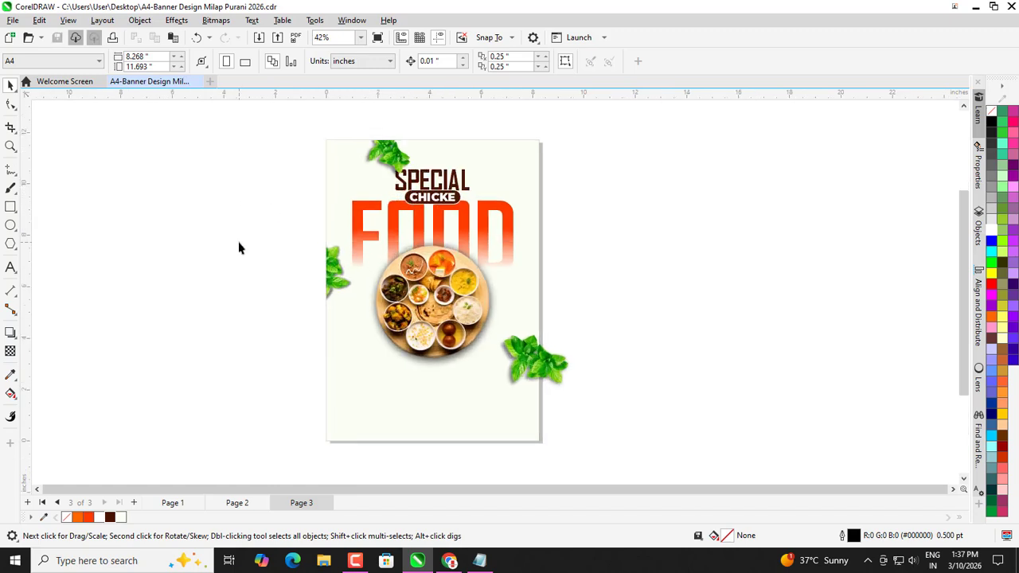
scroll(374, 330, up, 1)
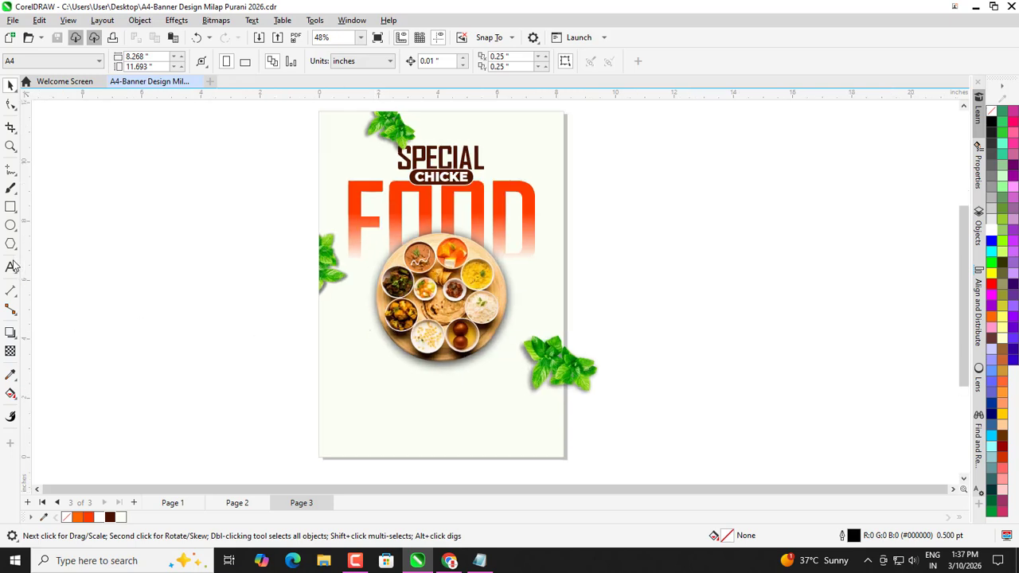
Draw a slim rectangle below the plate beside the right leaf, 2.307 inches wide.
click(10, 207)
scroll(578, 381, up, 2)
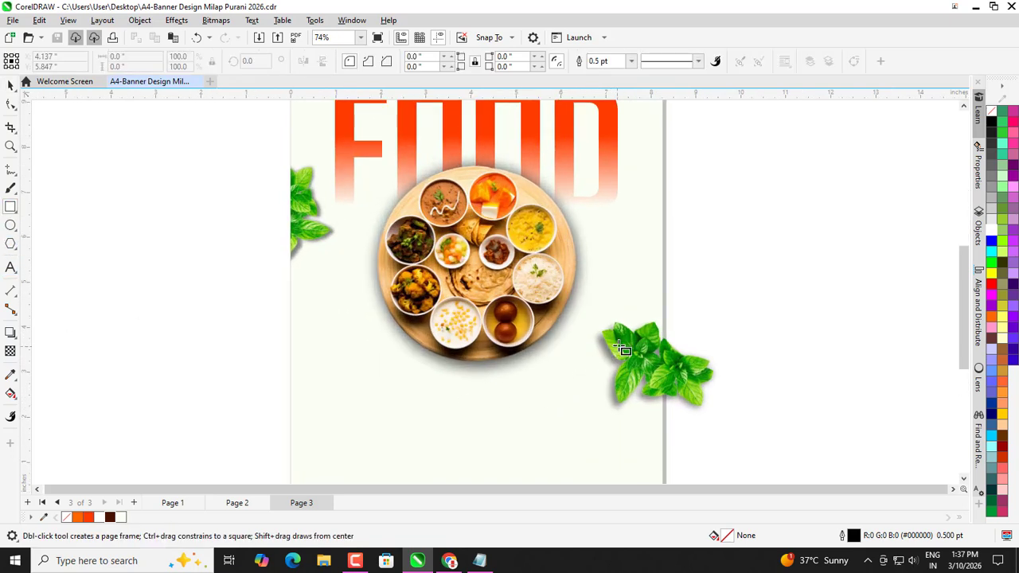
drag(625, 346, 542, 374)
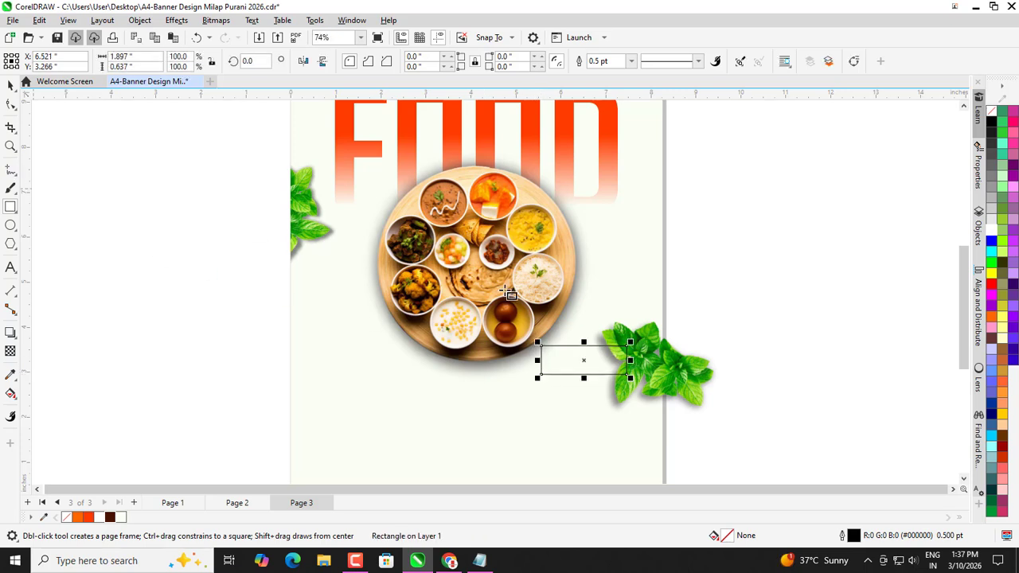
drag(630, 360, 649, 362)
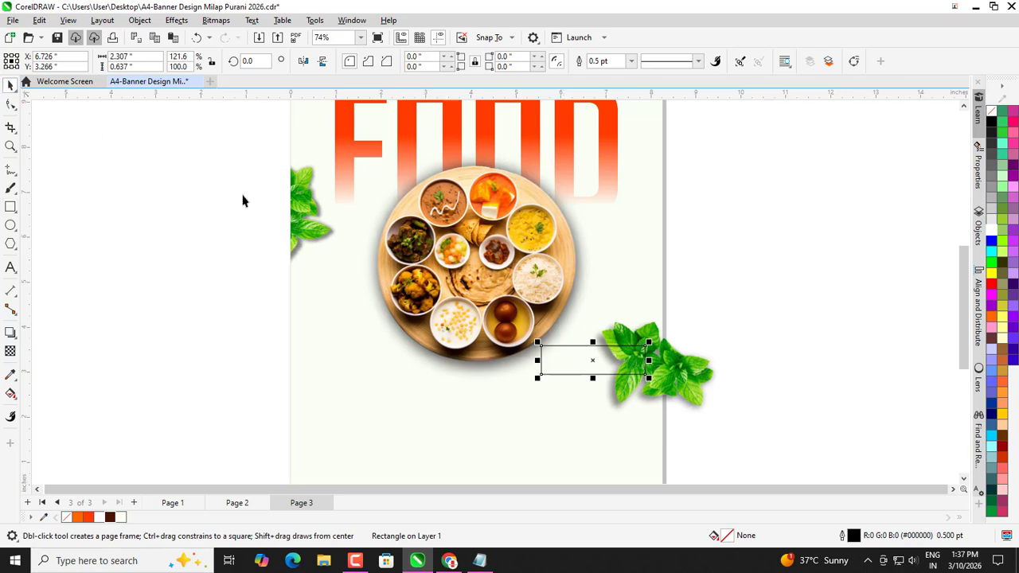
key(space)
scroll(565, 339, up, 2)
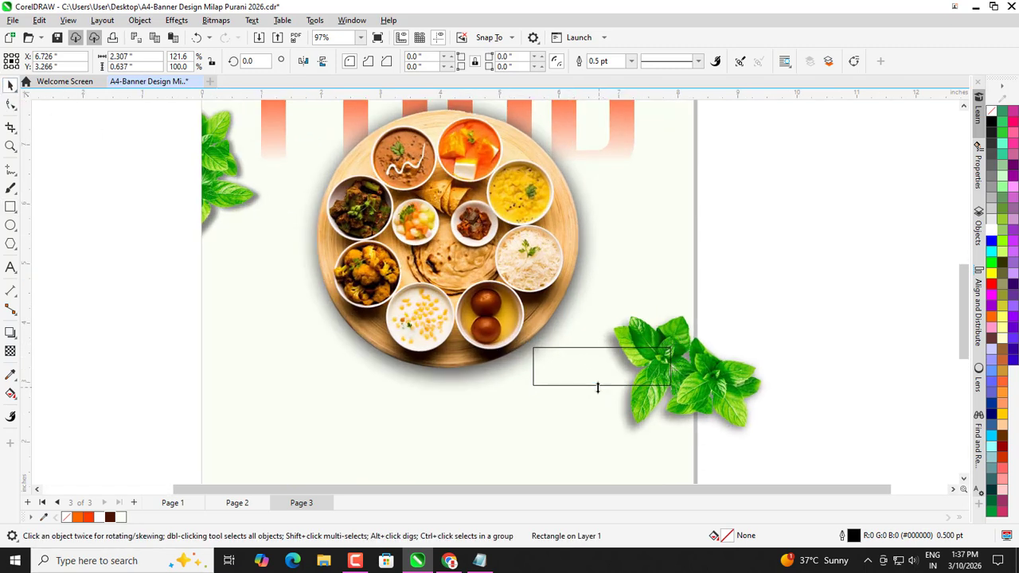
drag(598, 388, 600, 385)
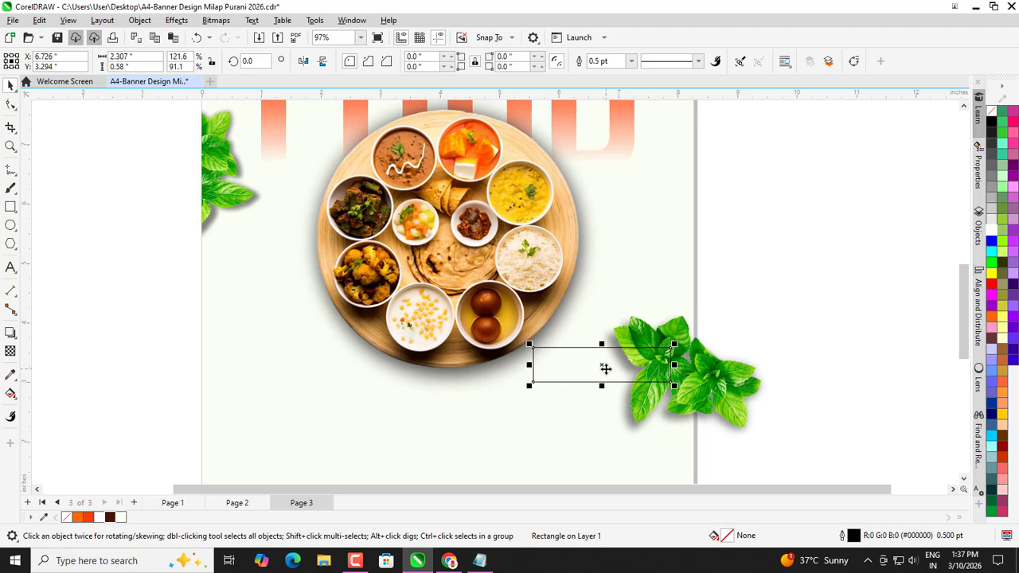
scroll(680, 356, up, 1)
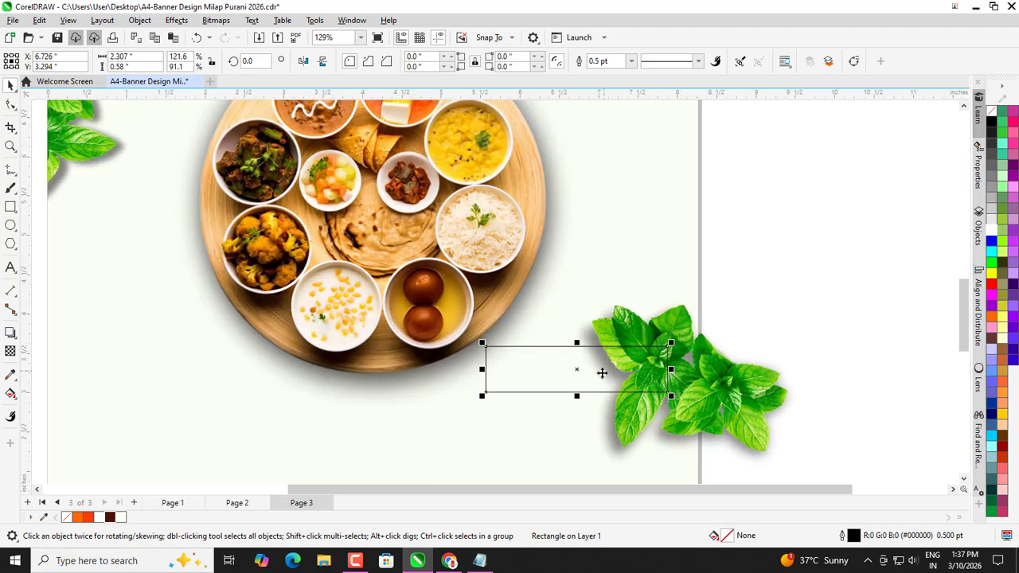
drag(578, 373, 576, 368)
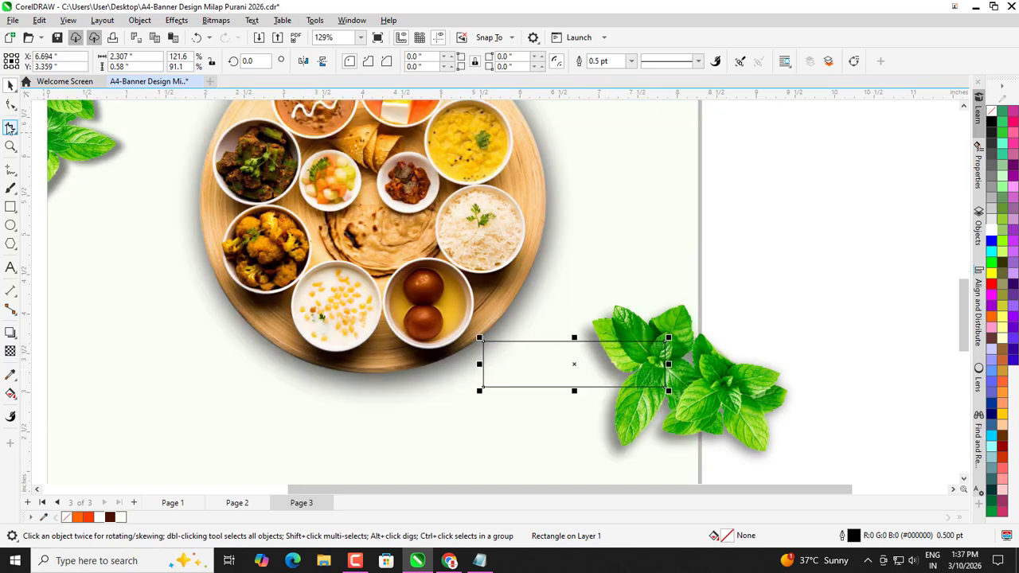
Round only the rectangle's bottom-left corner.
click(10, 104)
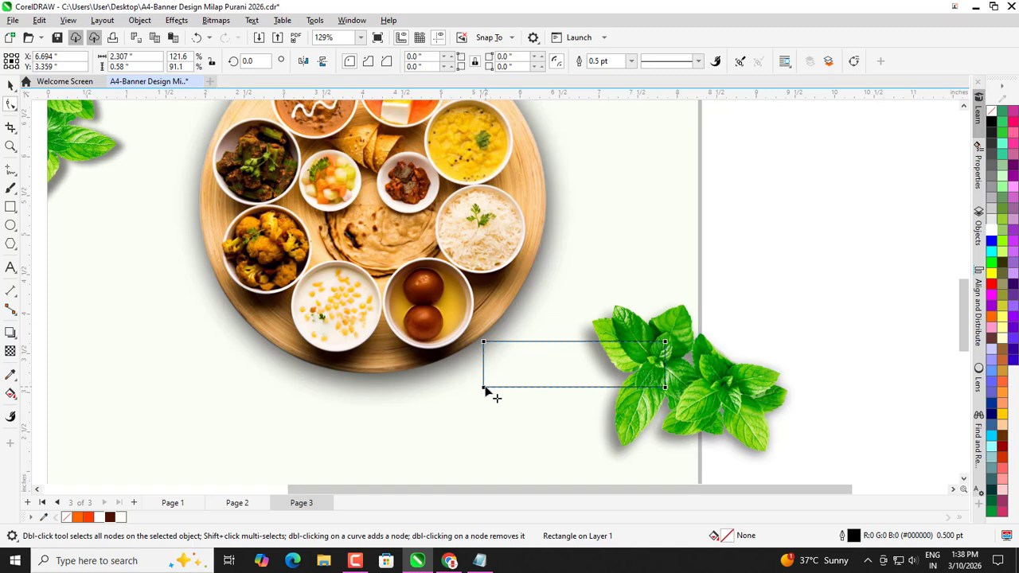
drag(483, 389, 528, 366)
click(485, 386)
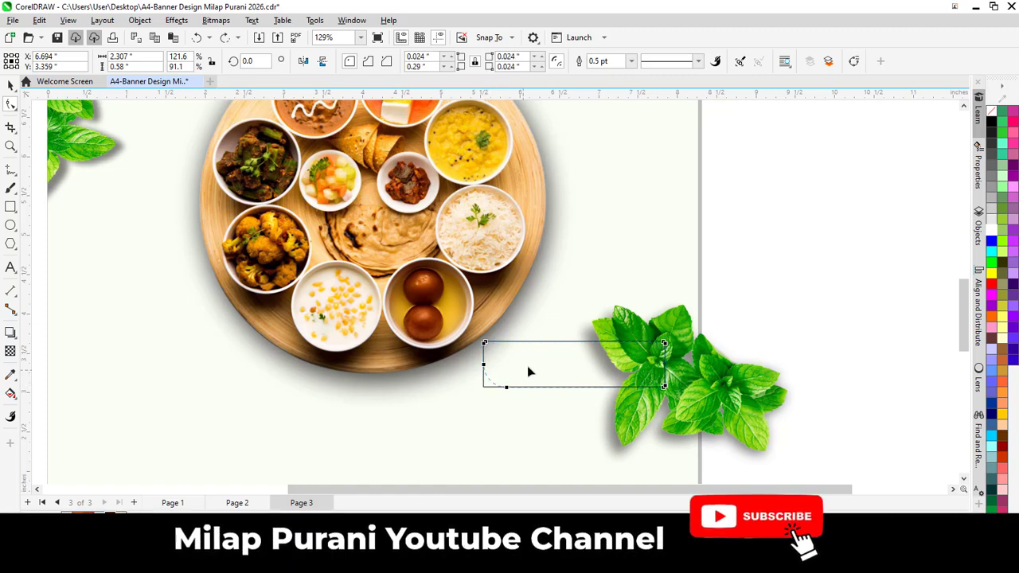
key(space)
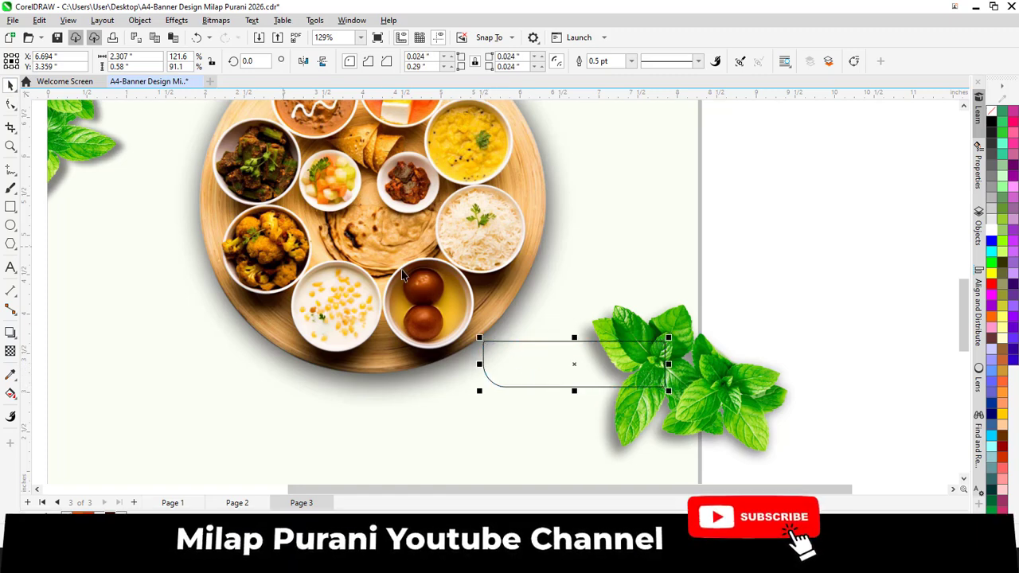
scroll(581, 400, up, 2)
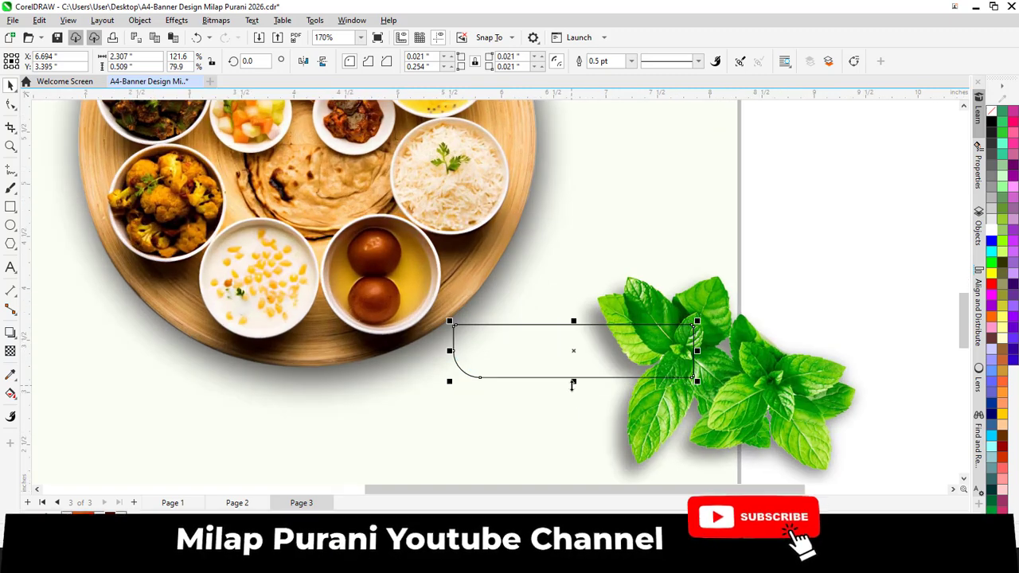
scroll(557, 362, down, 1)
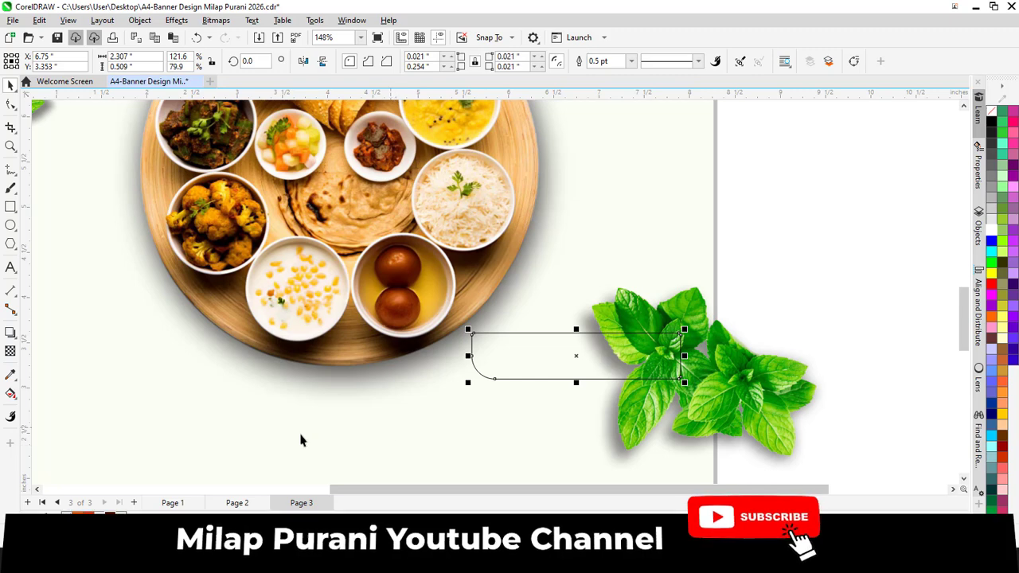
Fill the new rectangle orange-red (#FF3C00).
click(88, 516)
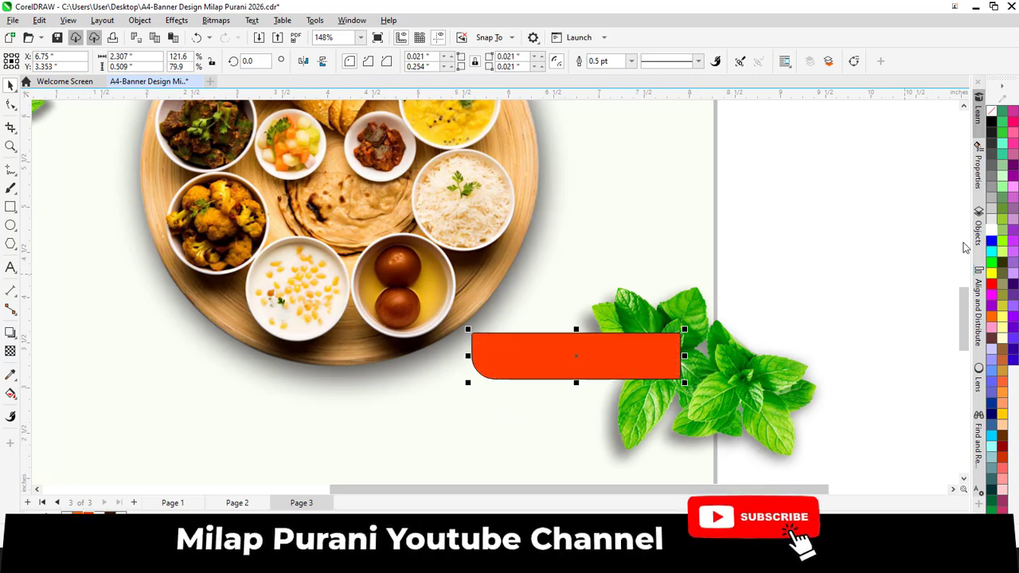
scroll(476, 354, down, 4)
scroll(478, 345, up, 3)
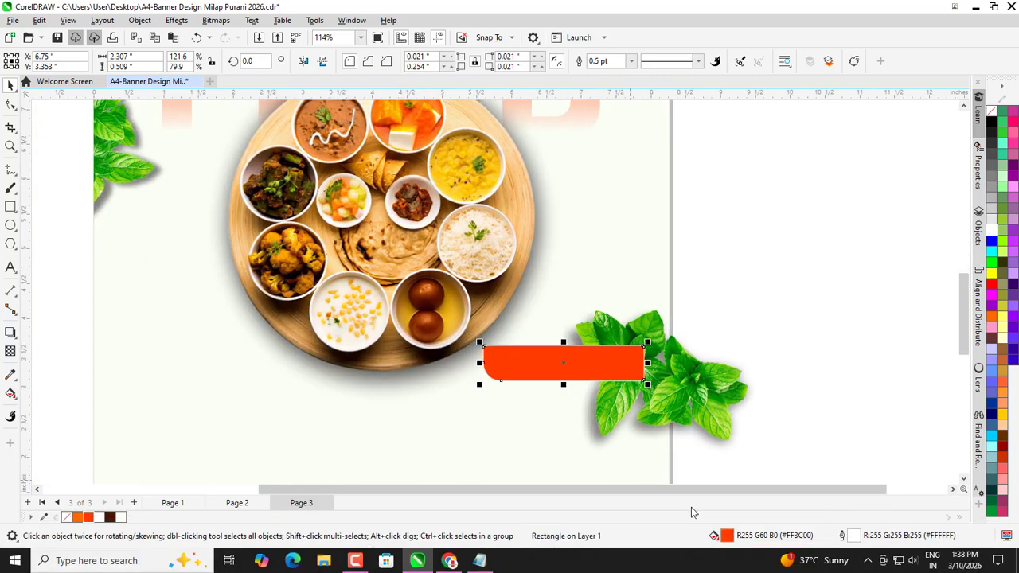
double_click(727, 537)
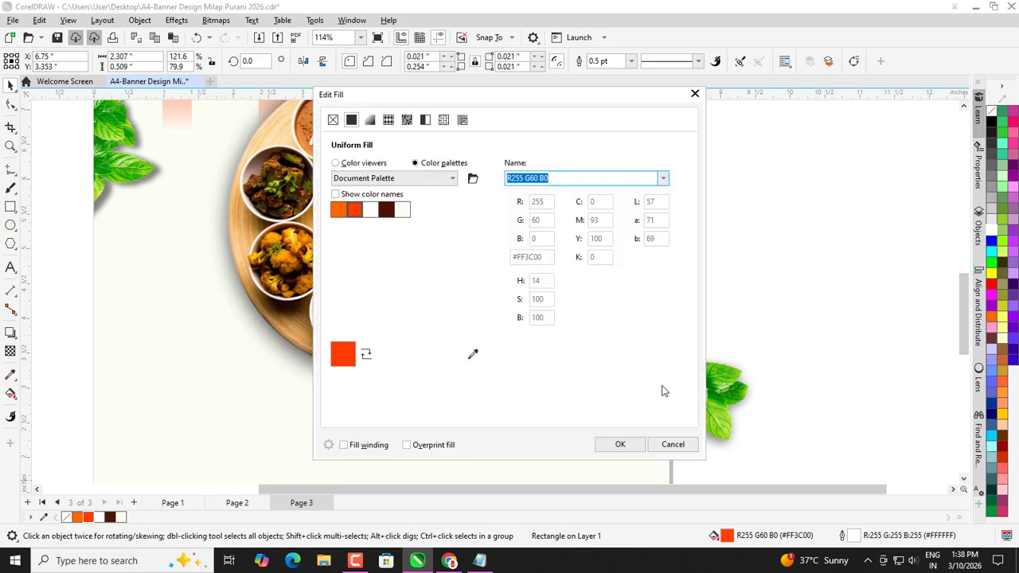
click(672, 444)
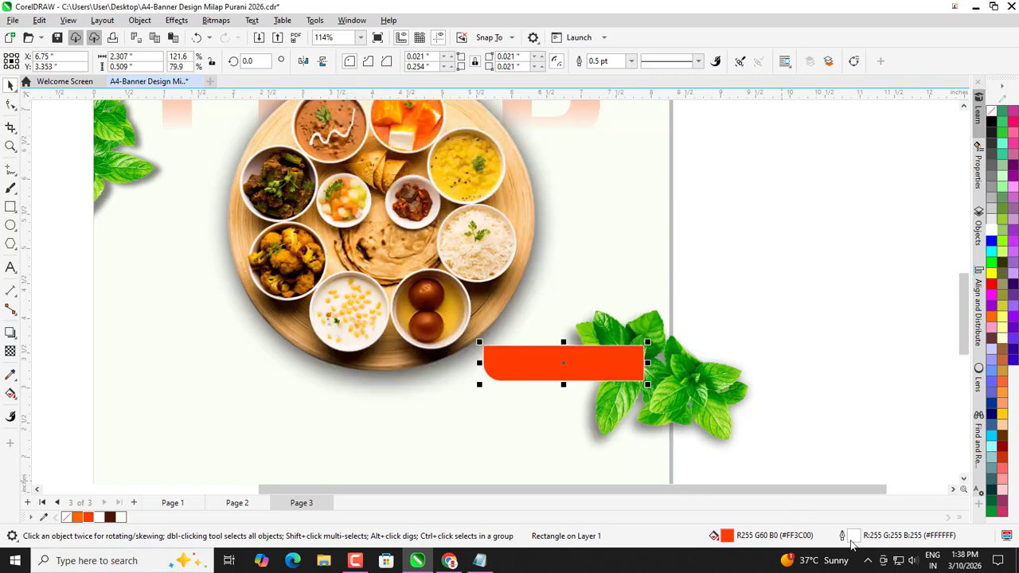
Give the rectangle a 4.0 pt white outline behind the fill that scales with the object.
double_click(845, 536)
drag(465, 145, 759, 144)
click(725, 194)
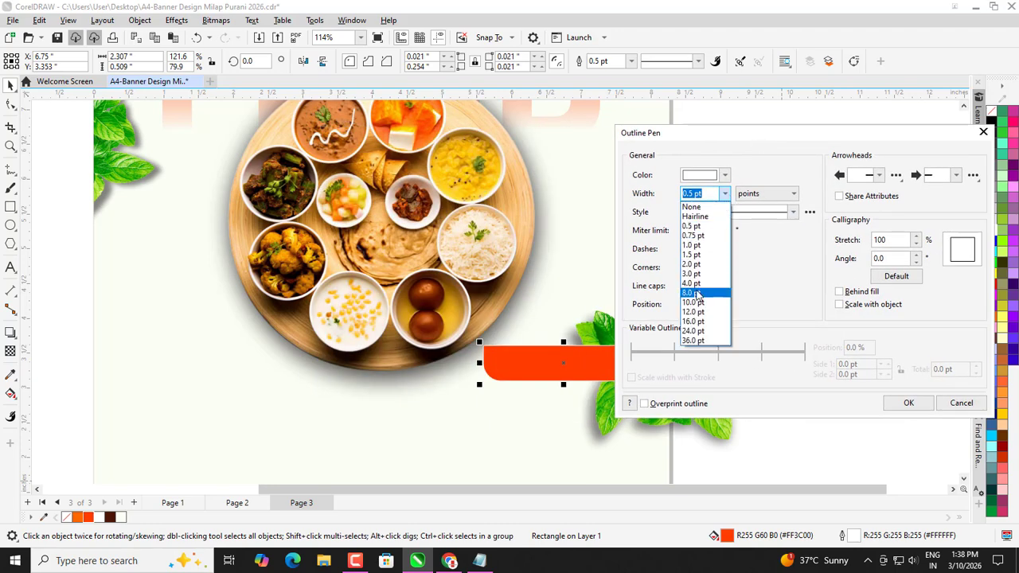
click(691, 282)
click(725, 194)
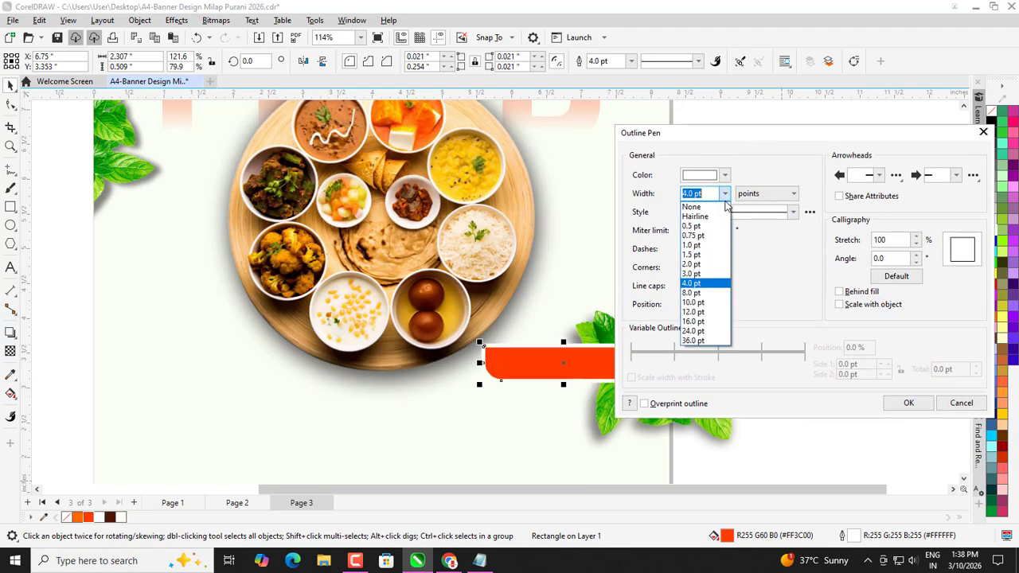
click(691, 271)
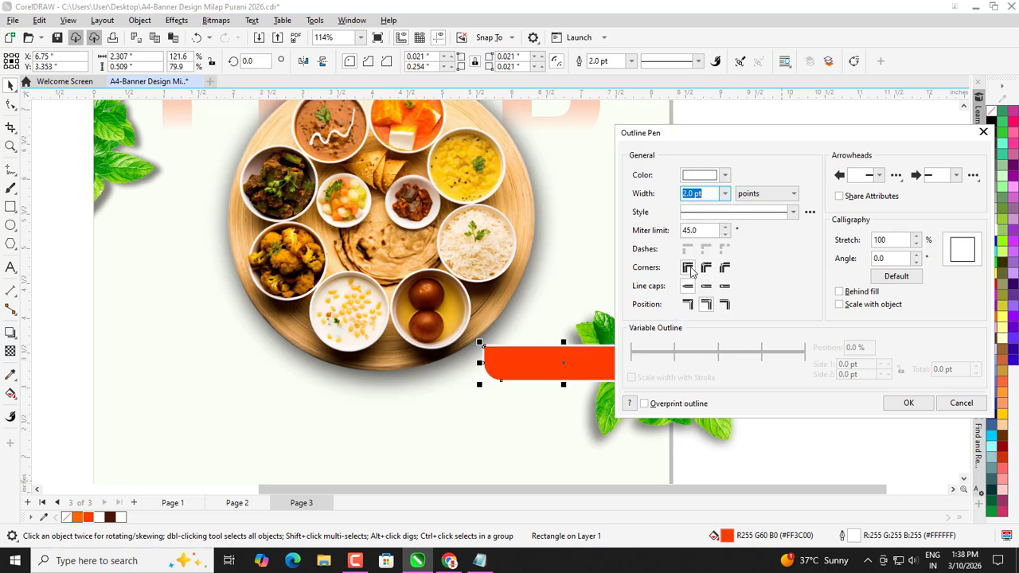
click(838, 291)
click(838, 304)
click(724, 193)
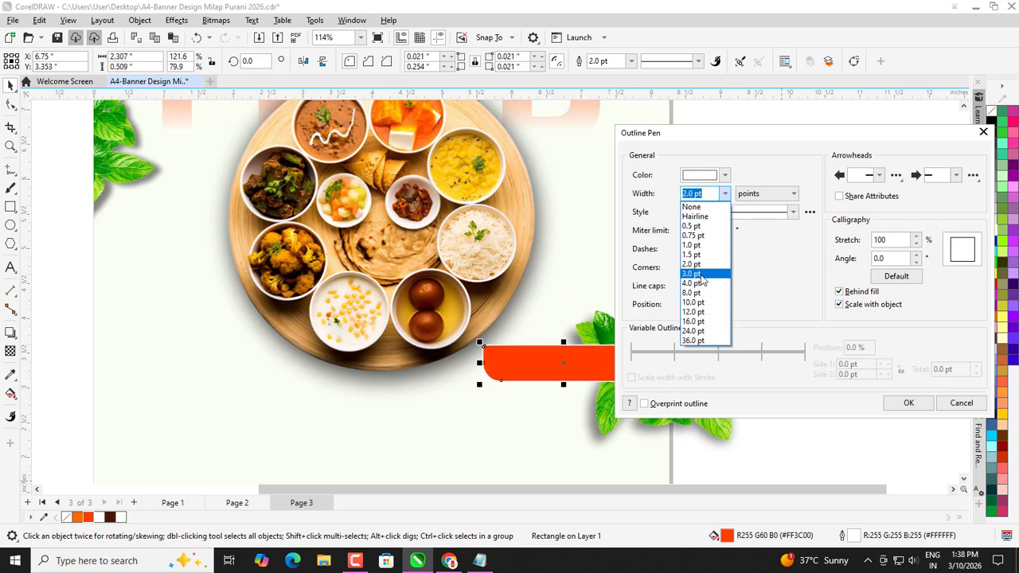
click(691, 273)
click(725, 194)
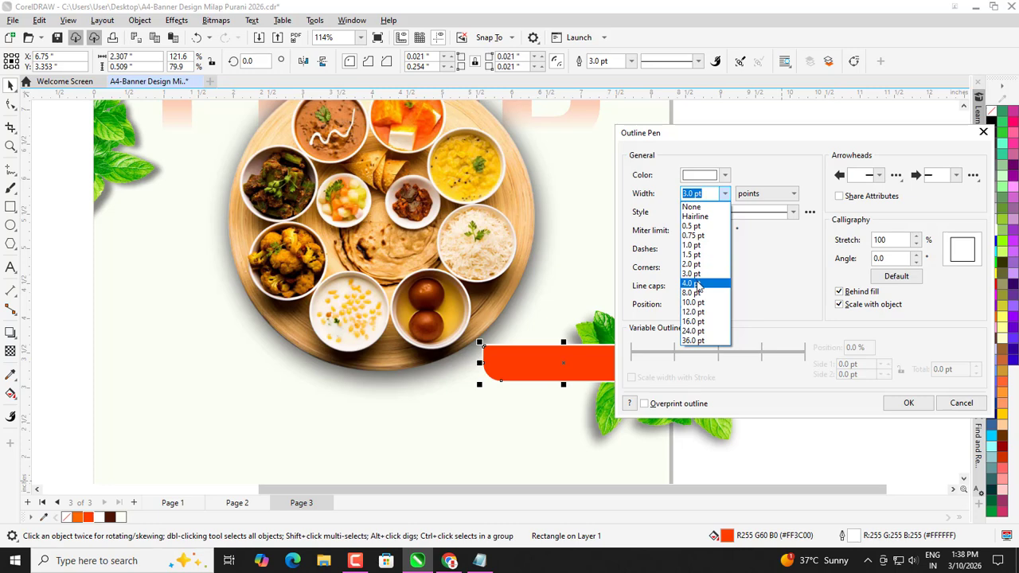
click(691, 283)
click(906, 403)
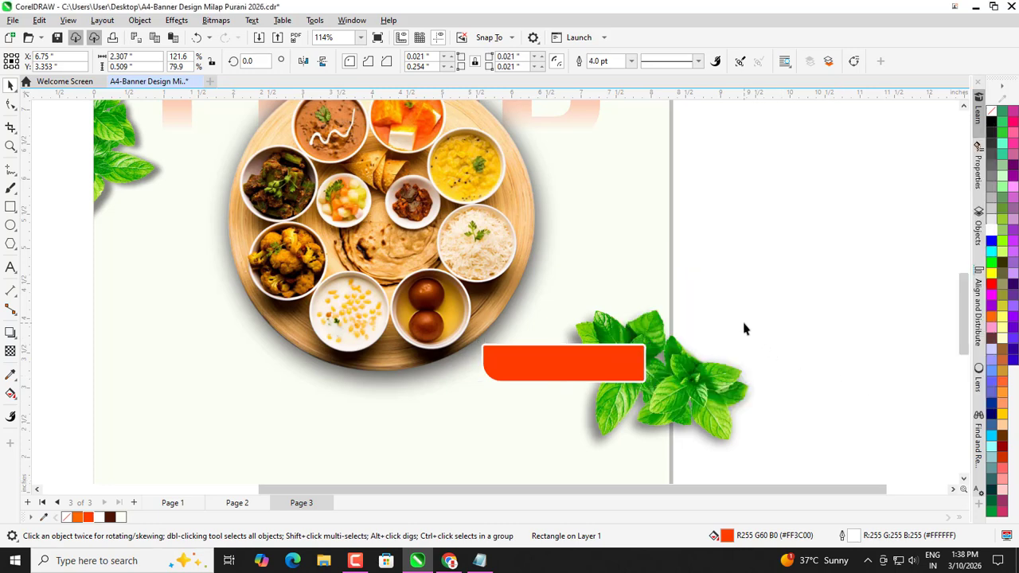
click(648, 332)
click(753, 268)
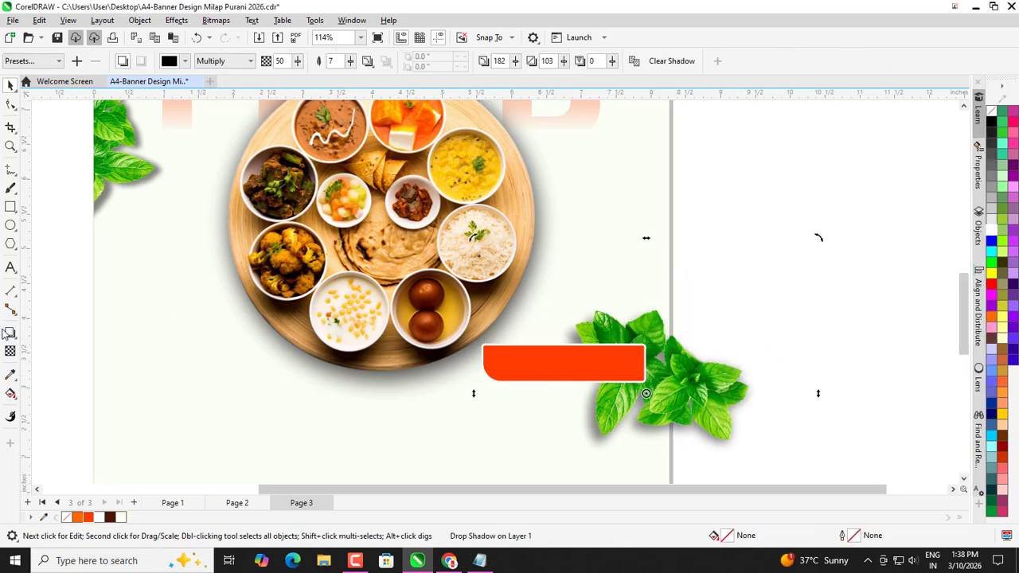
Type the price text 'Rs. 149/-', move it onto the orange bar and make it white.
click(10, 267)
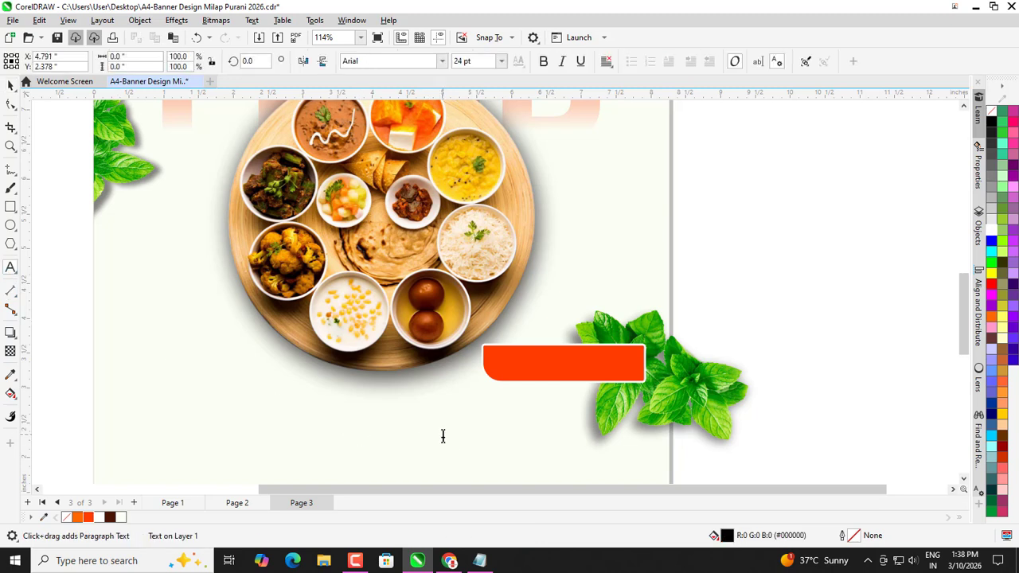
text(Rs. 149)
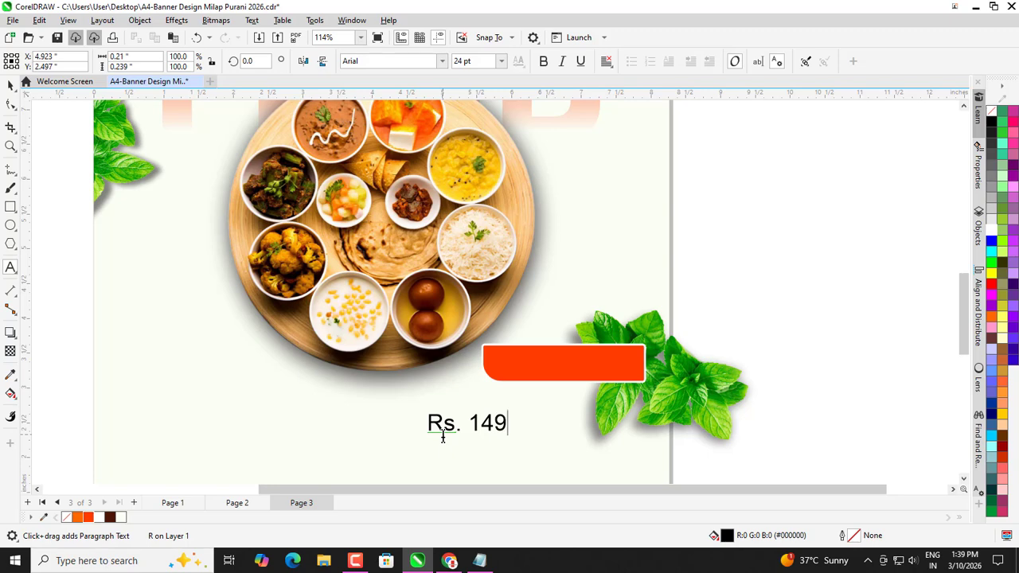
text(/-)
key(BackSpace)
key(ctrl+space)
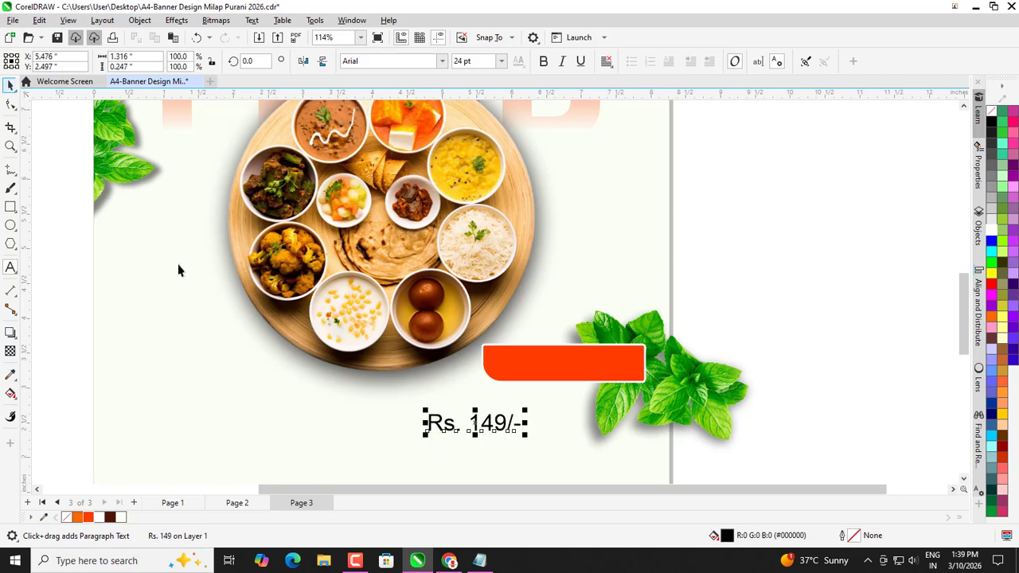
drag(450, 424, 514, 367)
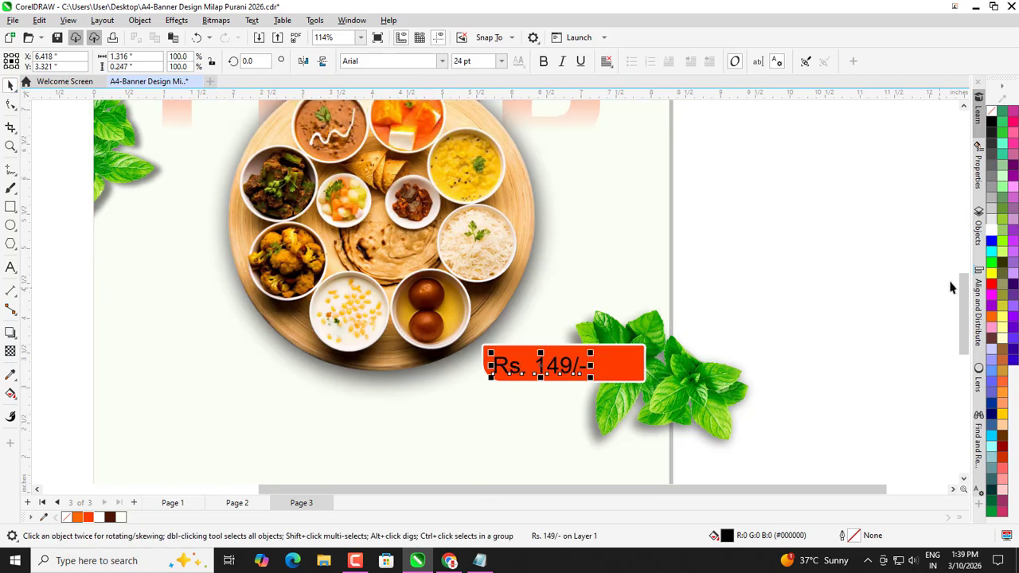
click(991, 230)
key(Escape)
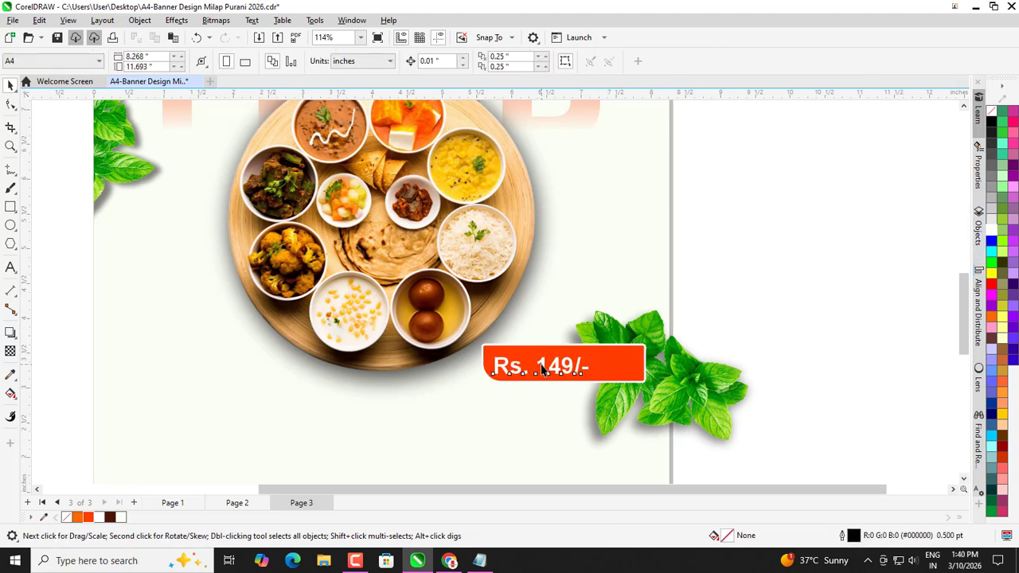
Remove the space so it reads 'Rs.149/-' and reposition it on the bar.
click(542, 368)
double_click(542, 365)
key(BackSpace)
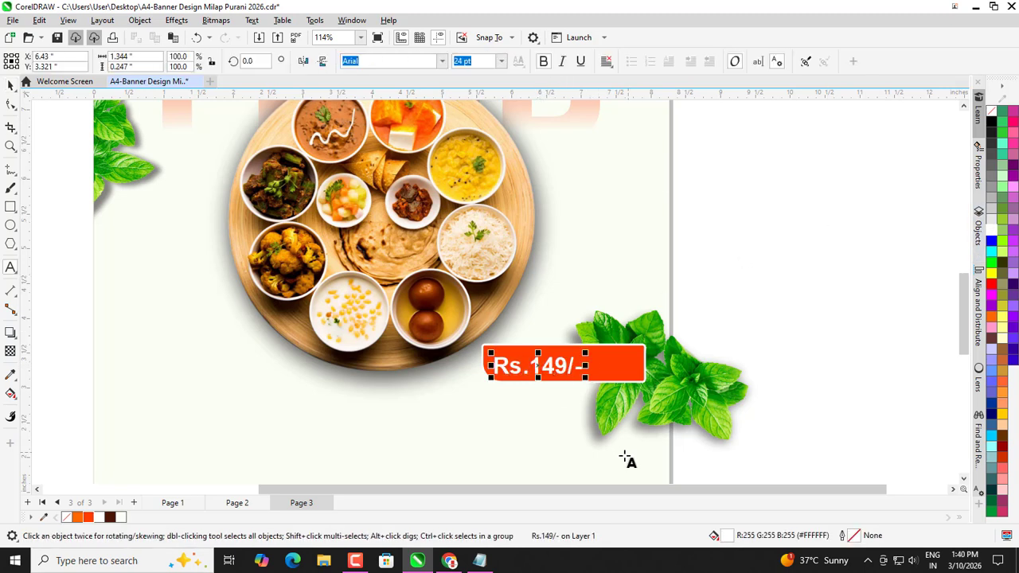
click(10, 85)
scroll(524, 391, up, 2)
drag(513, 359, 516, 355)
click(755, 342)
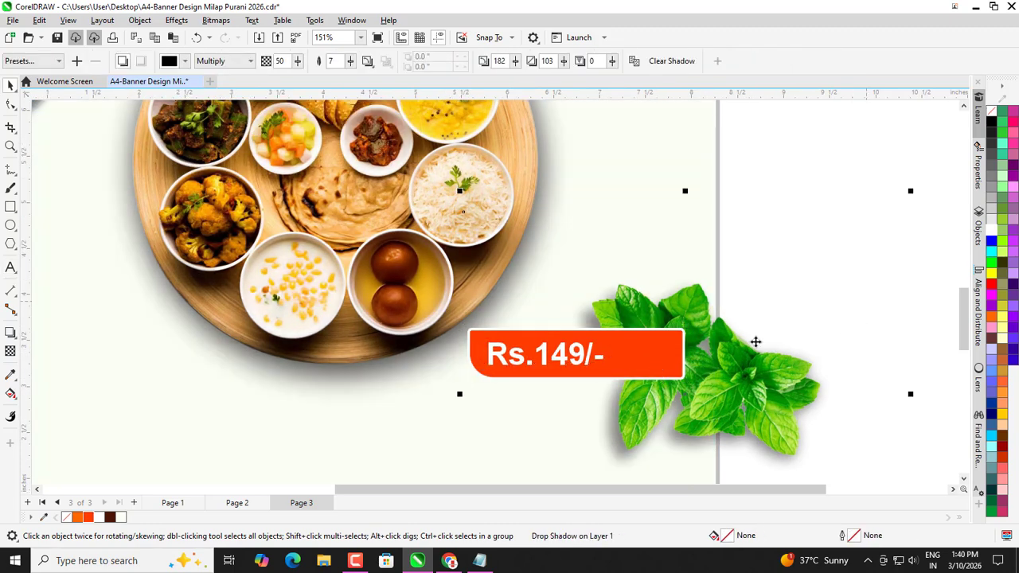
Enlarge the price text slightly and left-align it with the orange bar.
click(560, 358)
scroll(599, 374, up, 3)
drag(619, 368, 621, 373)
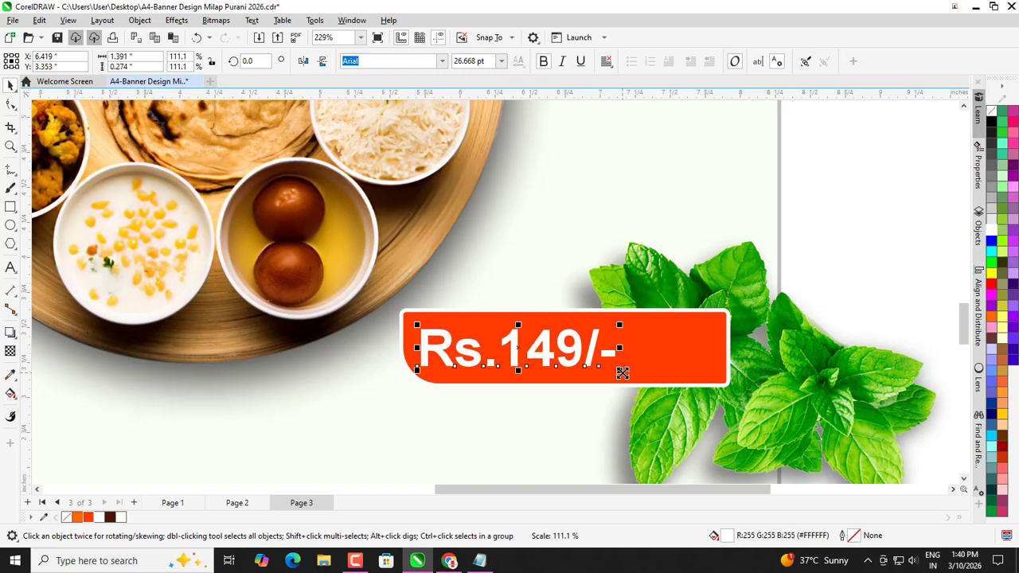
shift+click(669, 358)
key(r)
key(l)
key(Escape)
Select the price text together with the orange bar.
scroll(602, 352, down, 2)
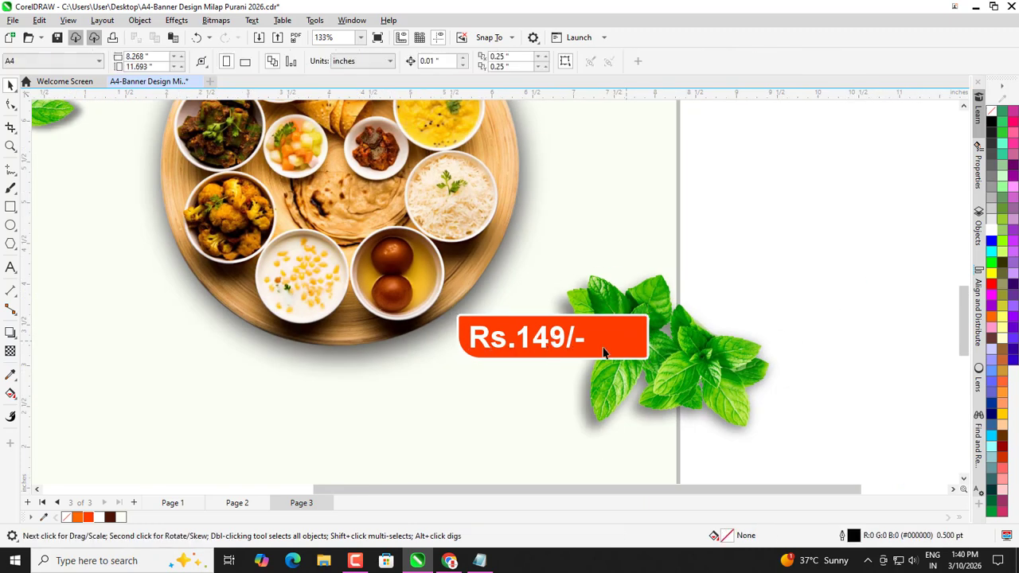
click(542, 334)
scroll(542, 333, up, 1)
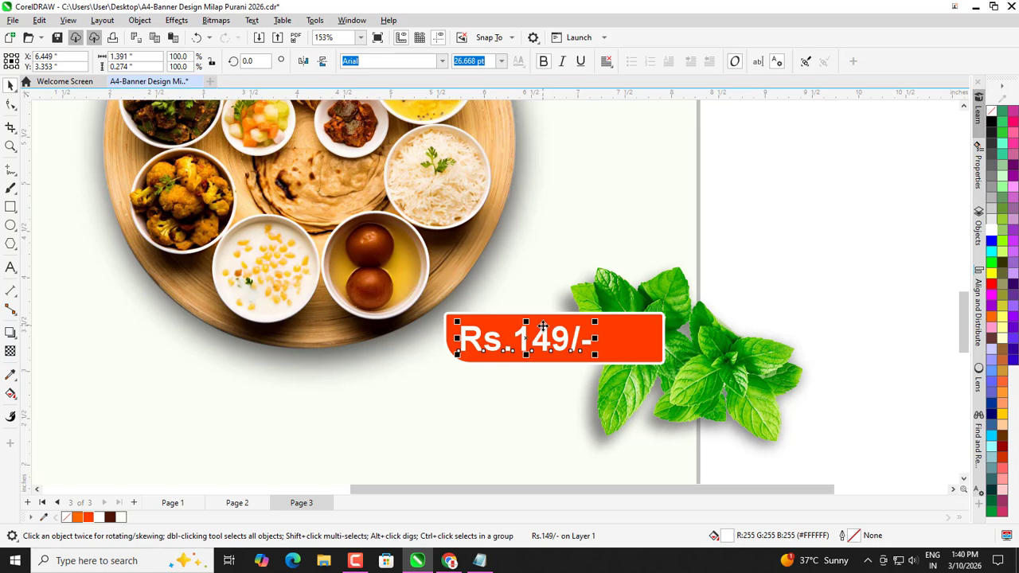
scroll(543, 327, down, 1)
double_click(796, 298)
click(11, 85)
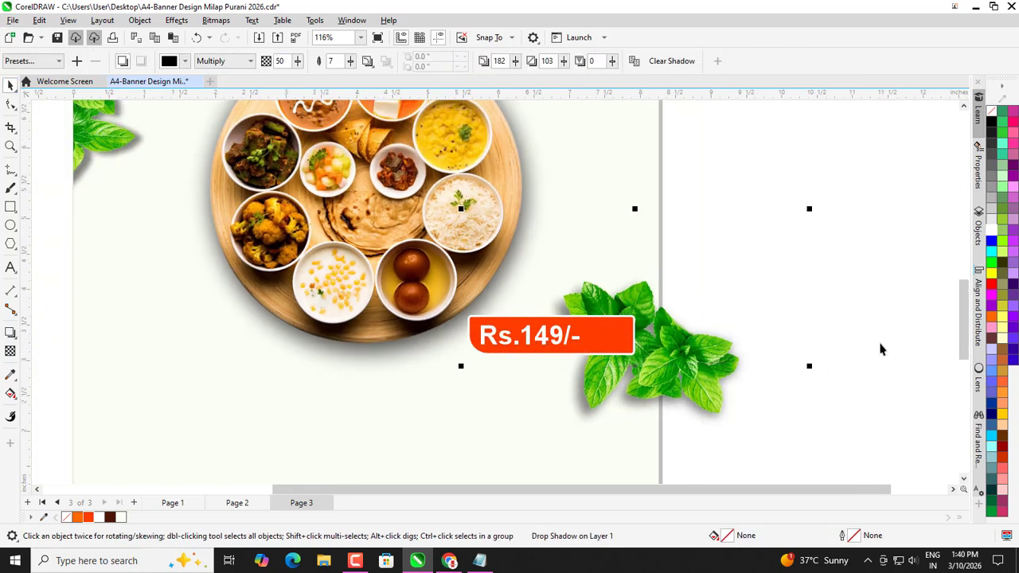
click(880, 347)
click(544, 335)
shift+click(610, 329)
Group the Rs.149/- text with the orange bar into one price tag.
key(ctrl+g)
scroll(611, 330, down, 1)
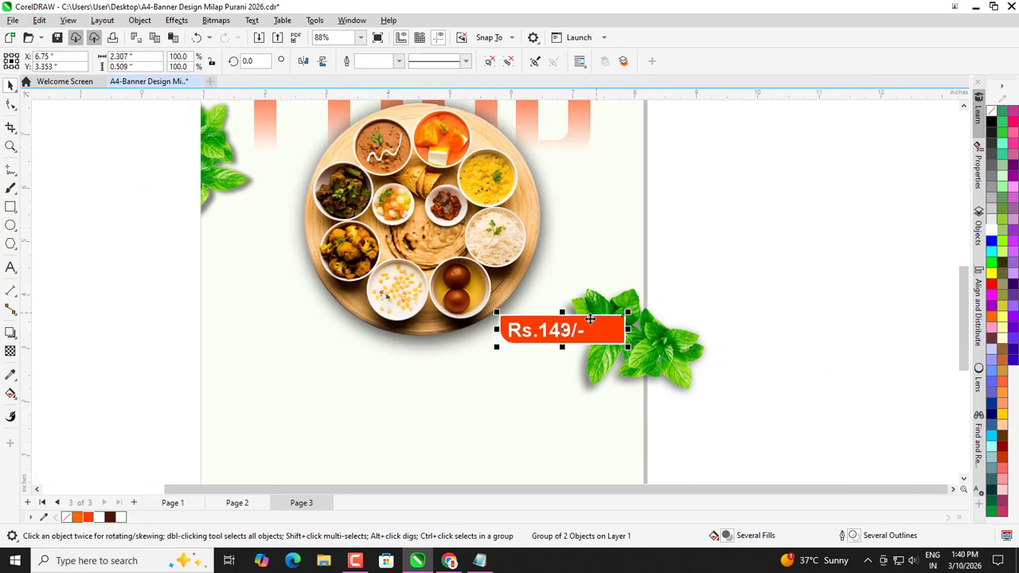
right_click(585, 330)
click(613, 326)
click(560, 358)
click(554, 319)
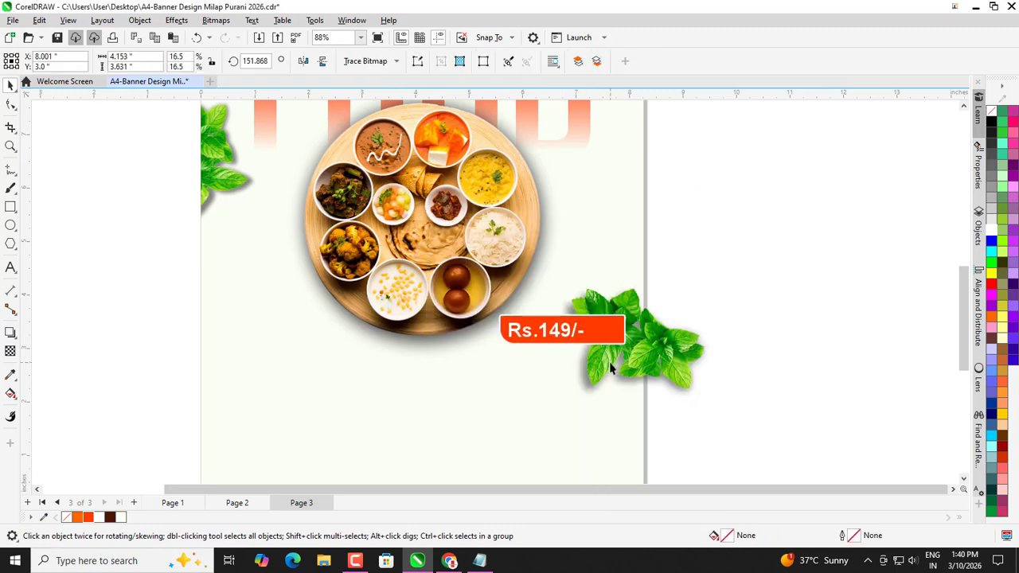
Send the price tag behind the mint leaves and shift both slightly up-left.
click(609, 361)
click(556, 329)
key(ctrl+Page_Down)
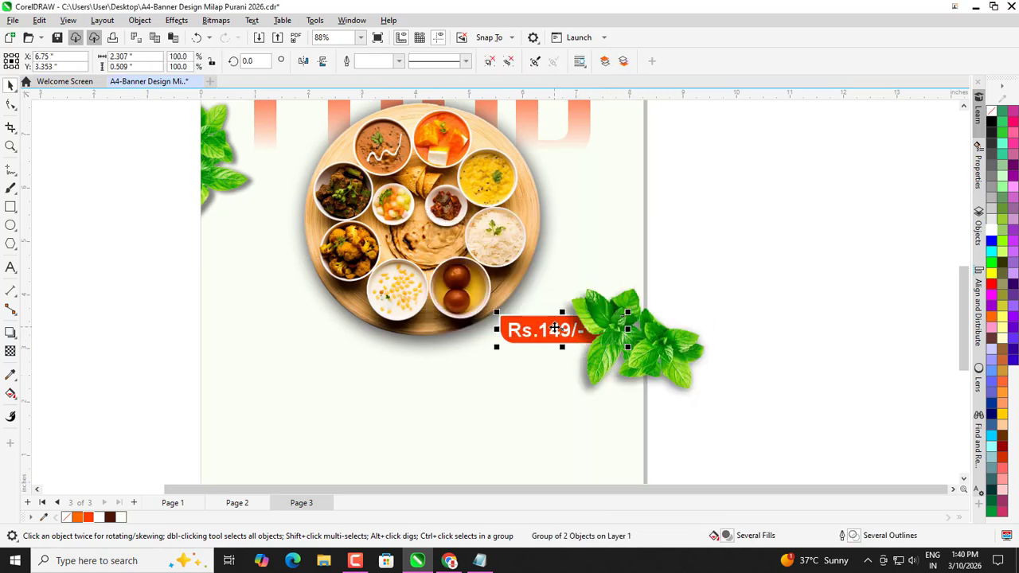
scroll(621, 306, down, 1)
drag(715, 299, 548, 400)
key(ctrl+z)
mouse_move(811, 233)
mouse_down()
mouse_move(411, 489)
mouse_move(416, 450)
mouse_up()
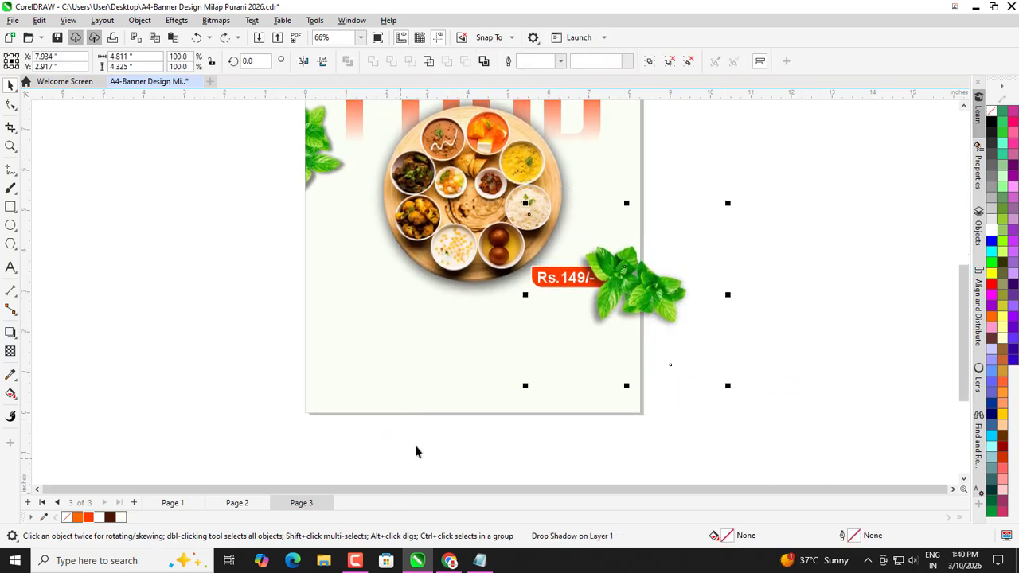
mouse_move(554, 284)
mouse_down()
mouse_move(538, 265)
mouse_move(559, 272)
mouse_move(551, 261)
mouse_move(548, 285)
mouse_up()
Enlarge the plate photo inside its PowerClip frame to 42.3% and nudge it down.
scroll(546, 350, down, 1)
click(471, 281)
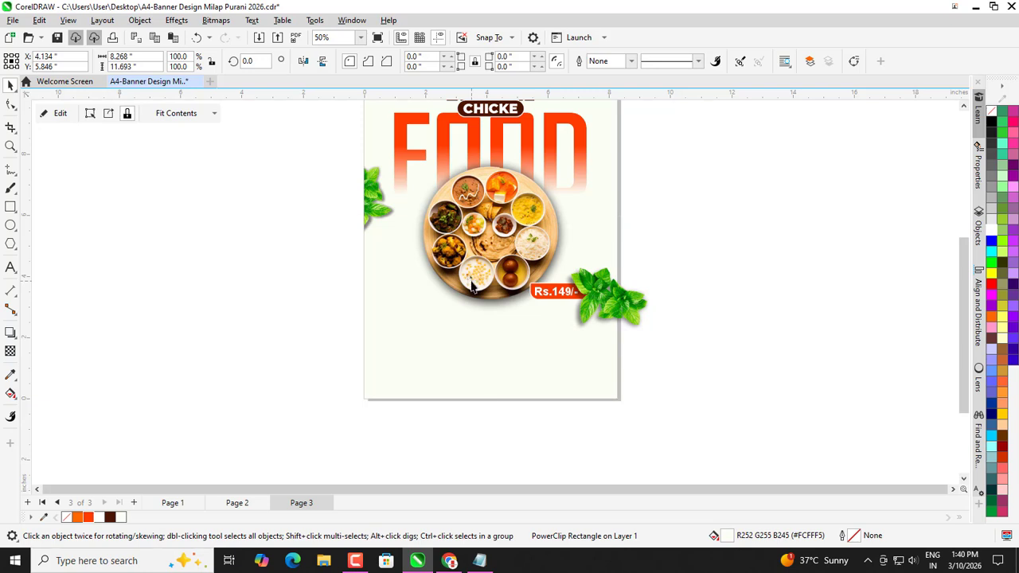
ctrl+click(471, 286)
drag(576, 348, 591, 371)
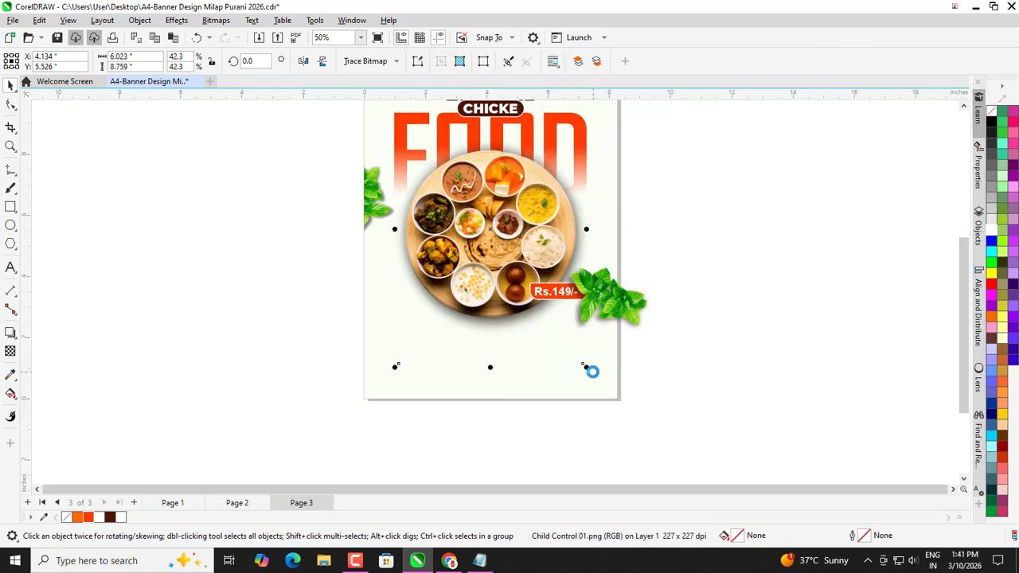
key(Down)
key(Down)
key(Down)
key(Down)
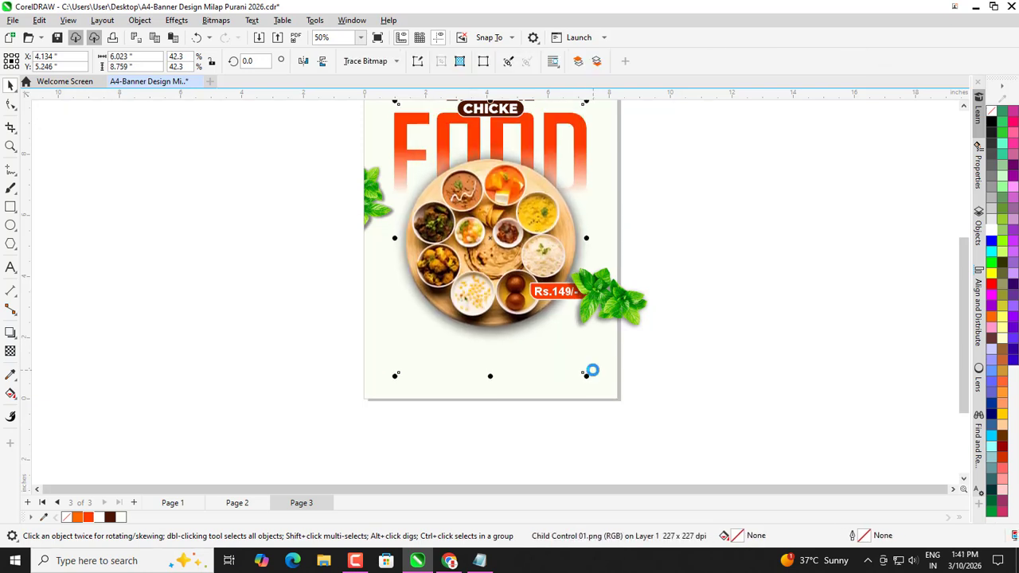
key(Down)
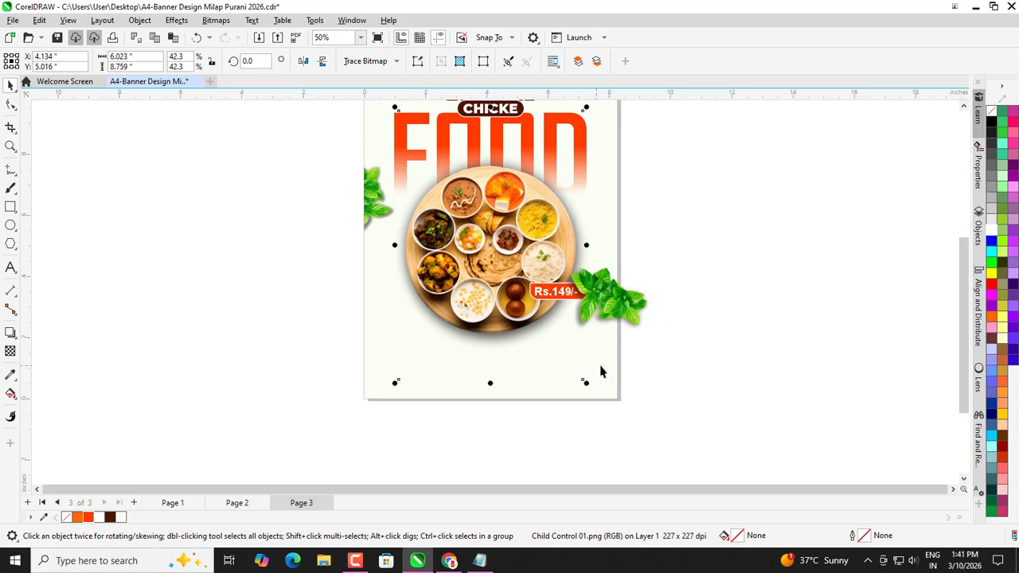
click(701, 384)
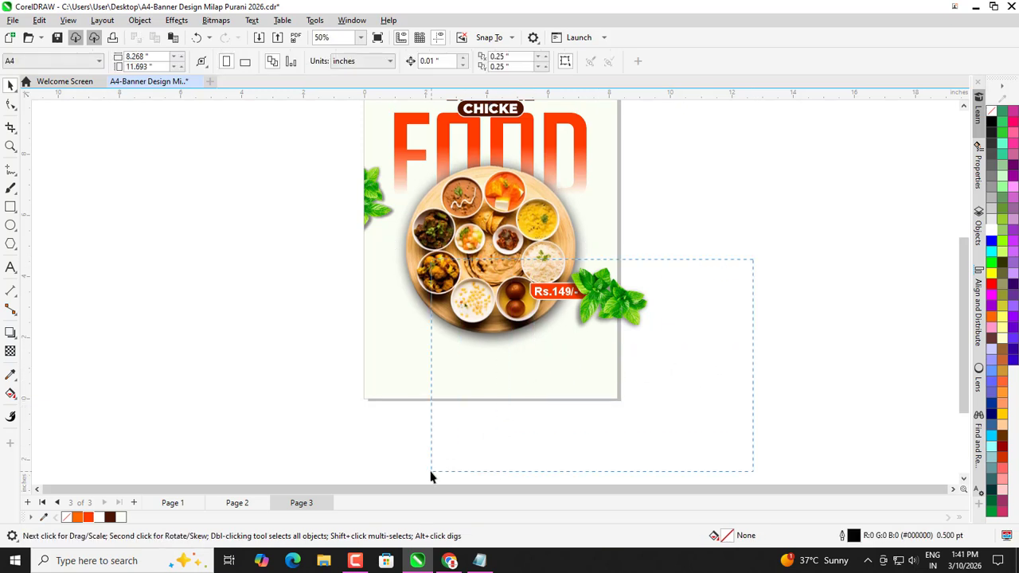
Nudge the price tag and leaves down and right, then enlarge and reposition them slightly.
drag(431, 472, 431, 472)
drag(789, 224, 425, 464)
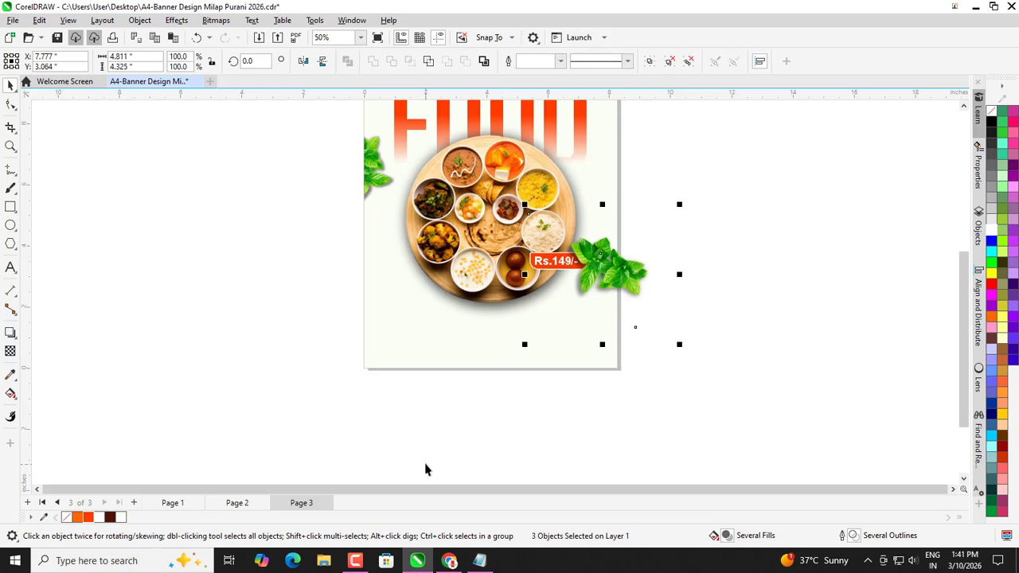
key(Down)
key(Down)
key(Down)
key(Down)
key(Down)
key(Down)
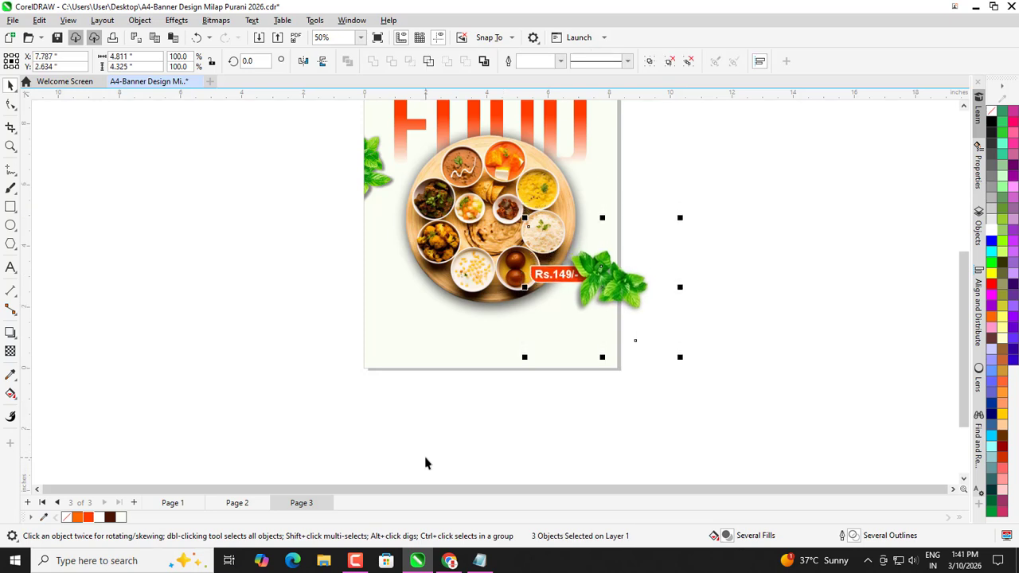
key(Right)
key(Right)
key(Right)
key(Right)
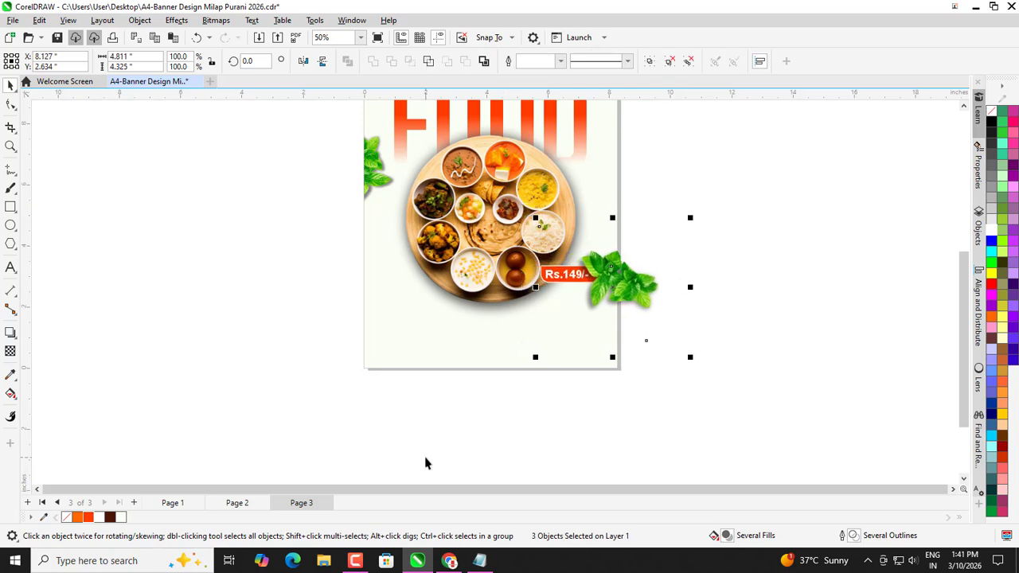
key(Down)
key(Down)
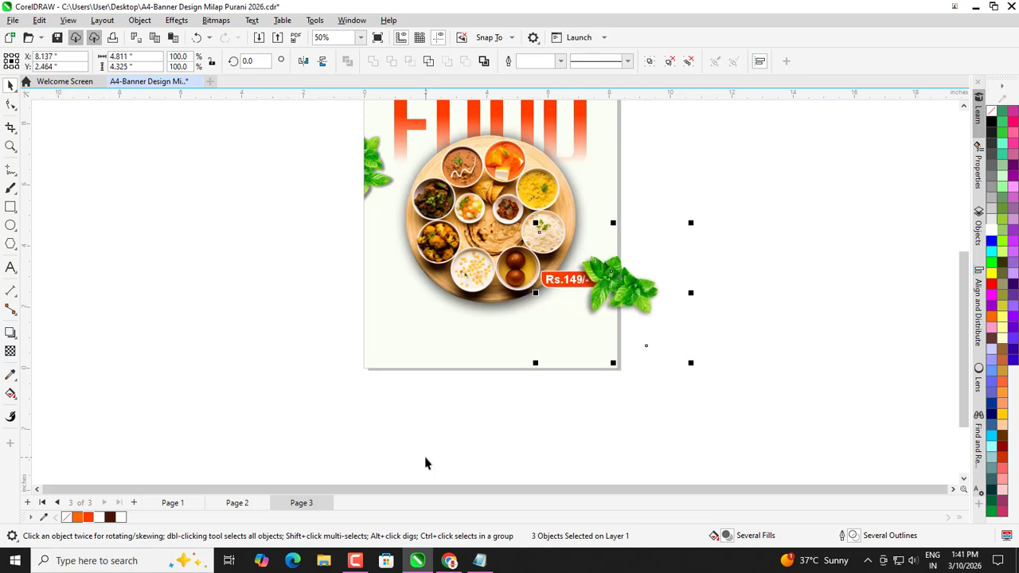
key(Down)
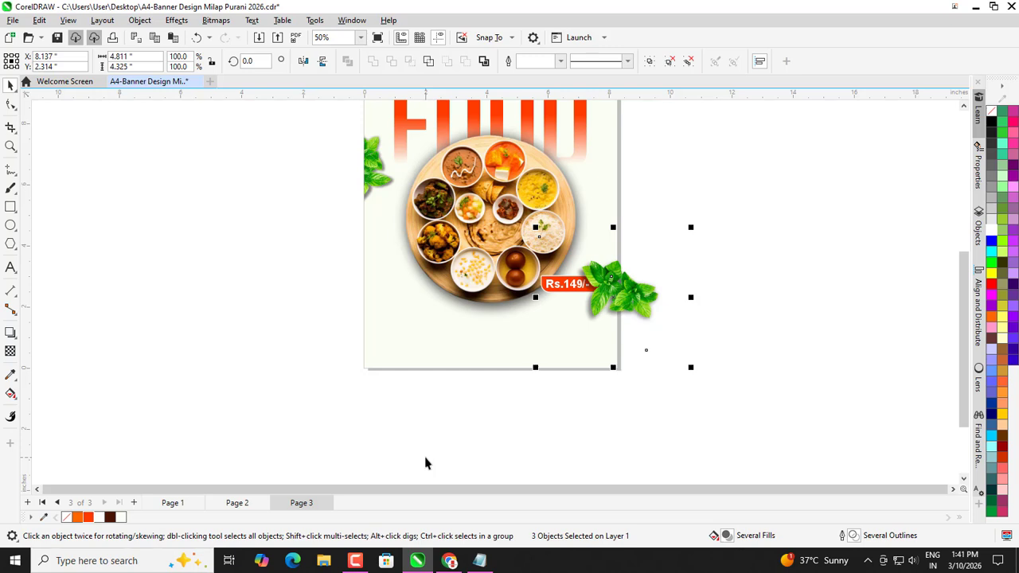
click(427, 460)
click(550, 291)
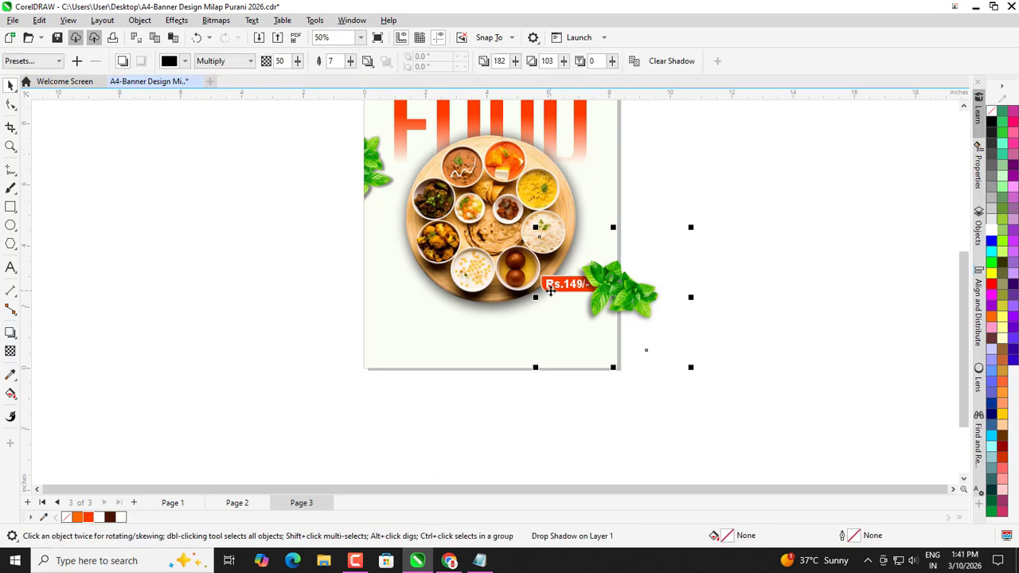
click(551, 293)
drag(533, 300, 523, 303)
scroll(542, 306, up, 1)
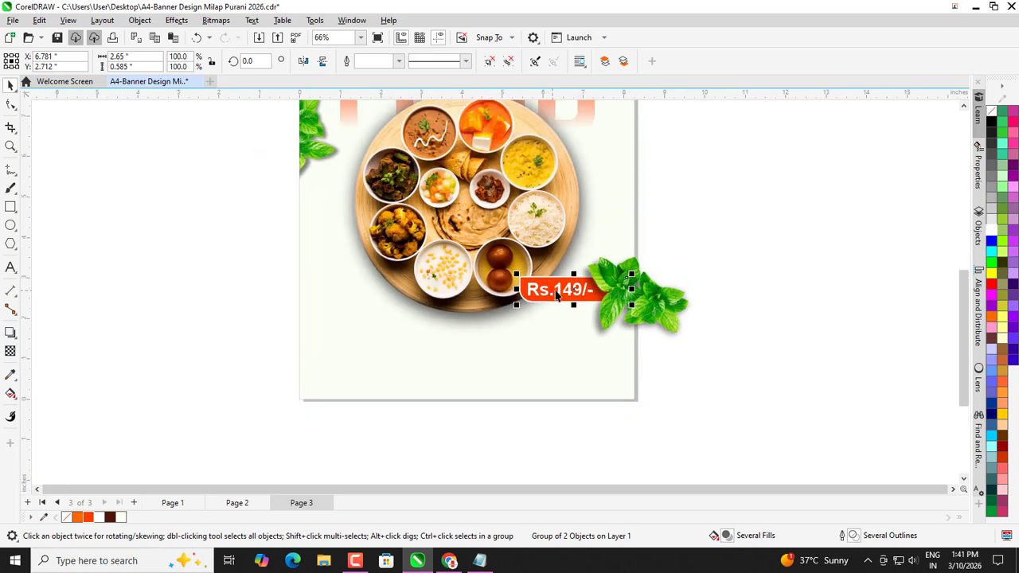
scroll(558, 294, up, 2)
mouse_move(586, 280)
mouse_down()
mouse_move(603, 283)
mouse_move(586, 316)
mouse_move(596, 293)
mouse_up()
scroll(570, 327, down, 1)
Group the price tag with the mint leaves and PowerClip the group inside the page frame.
click(755, 284)
drag(763, 238, 673, 320)
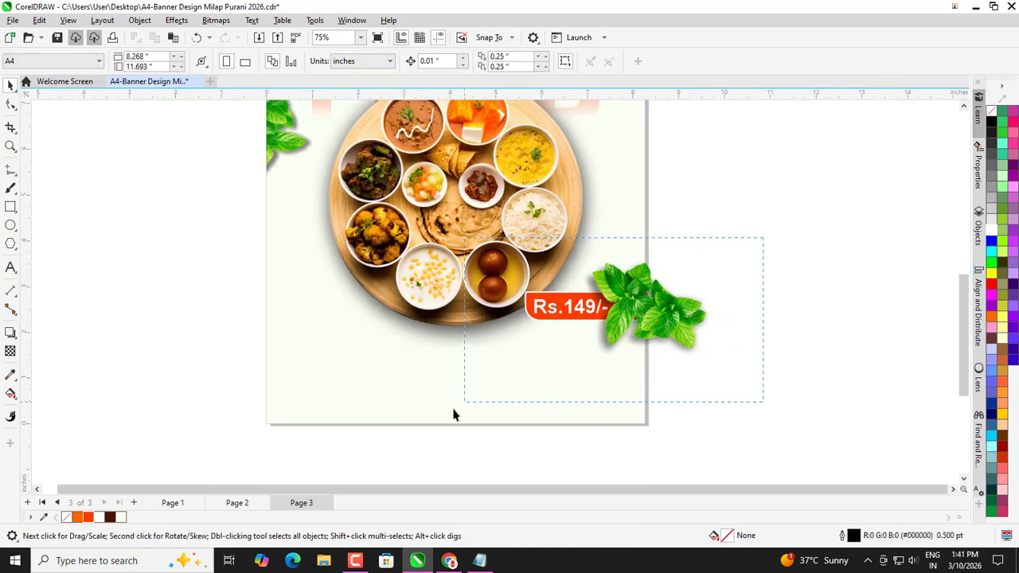
drag(390, 474, 389, 474)
scroll(579, 317, down, 2)
shift+click(646, 316)
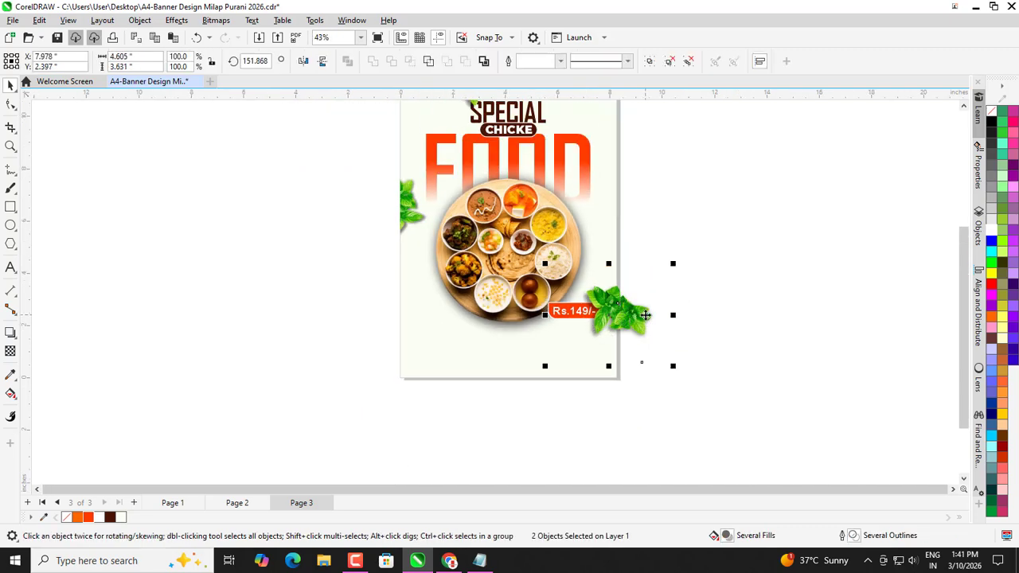
key(ctrl+g)
right_click(645, 316)
click(668, 325)
click(451, 359)
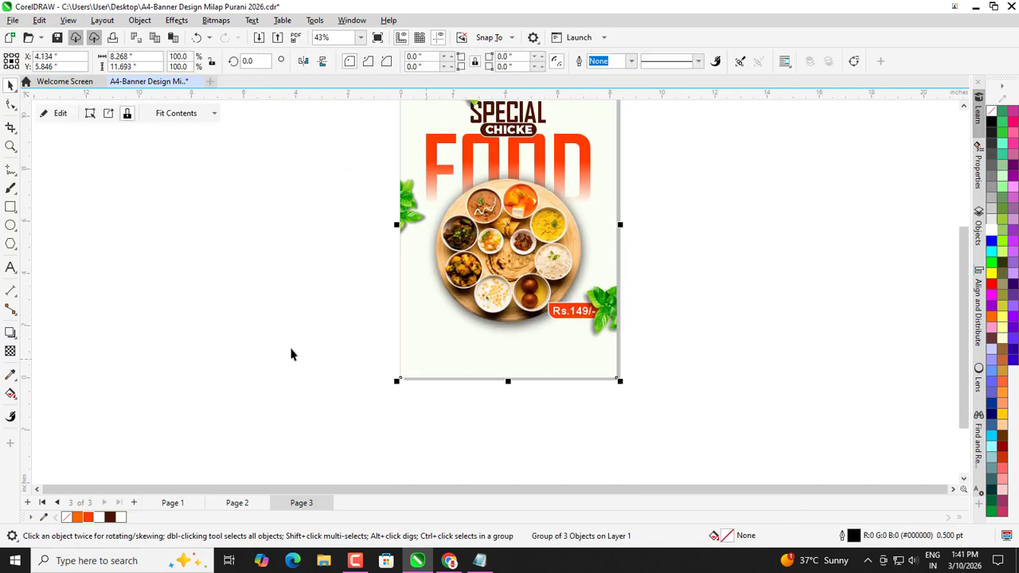
click(292, 353)
Bring up the Import dialog (Ctrl+I) showing the Task Today images.
scroll(378, 358, down, 1)
scroll(499, 250, up, 1)
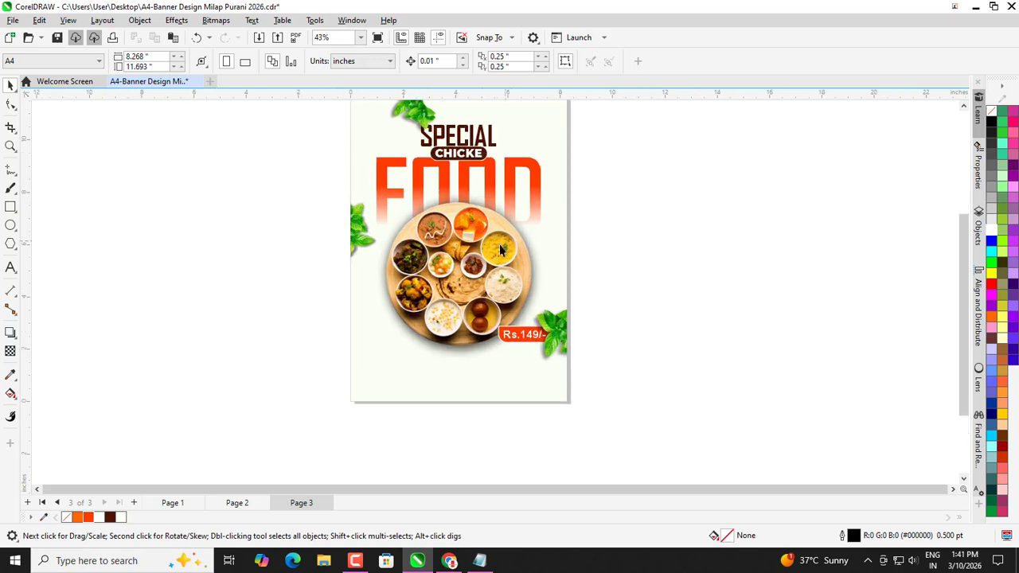
scroll(455, 272, up, 1)
scroll(430, 348, down, 2)
scroll(420, 146, up, 3)
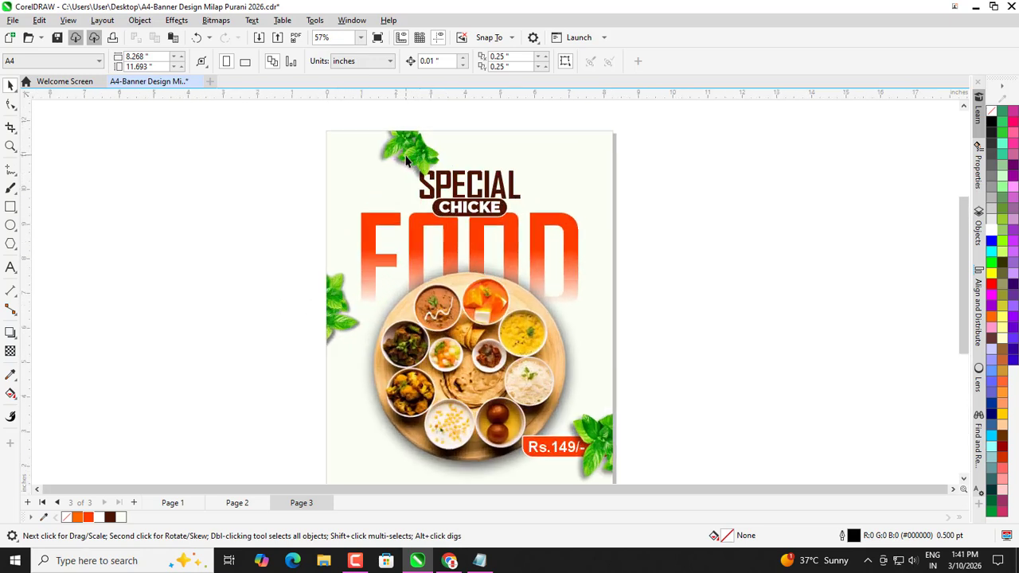
scroll(390, 180, down, 3)
scroll(382, 244, up, 1)
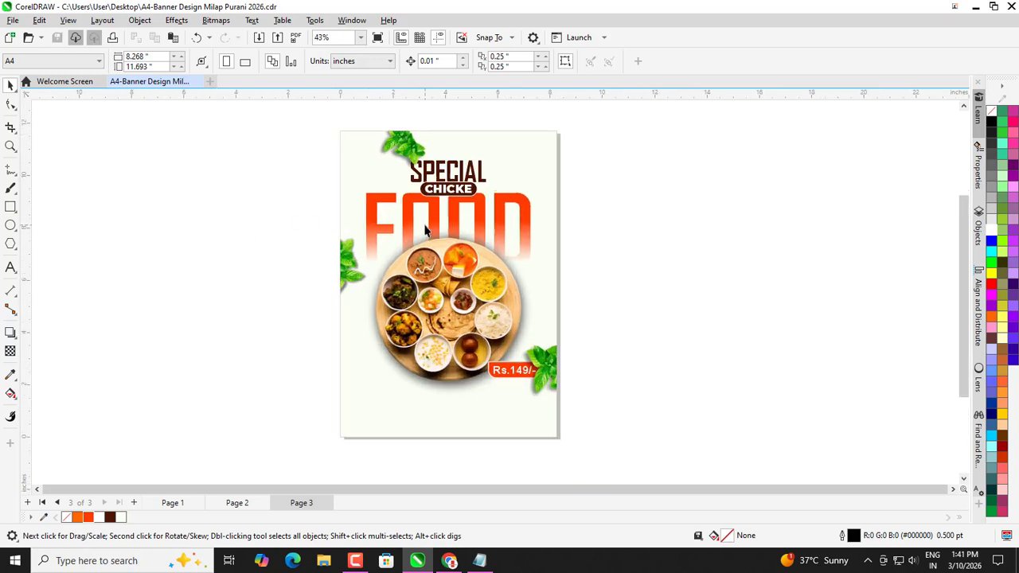
scroll(320, 245, up, 1)
scroll(342, 199, up, 2)
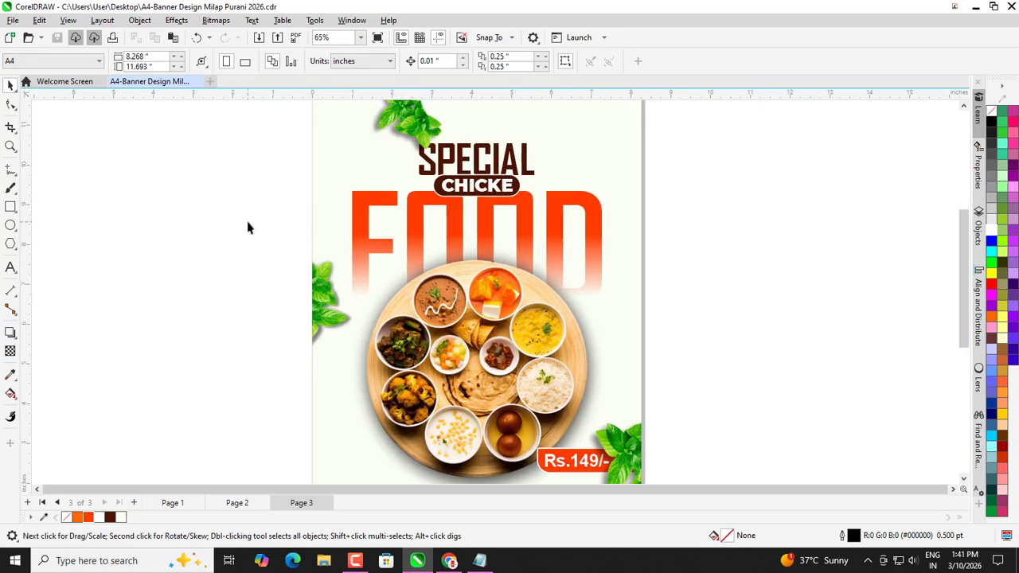
key(ctrl+i)
scroll(459, 307, down, 3)
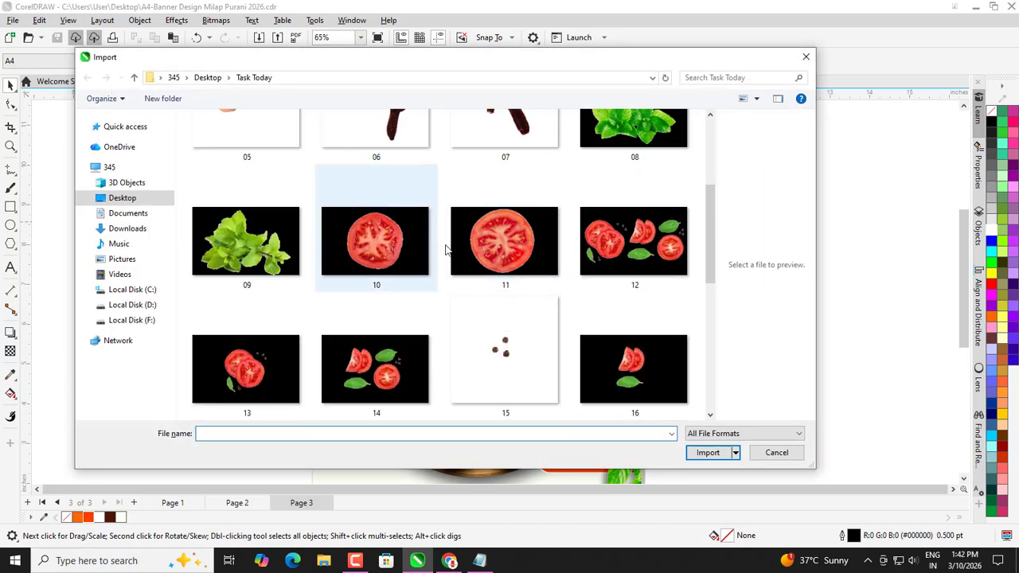
Import tomato slice 11.png and place it small near the top left of SPECIAL.
click(467, 252)
click(706, 453)
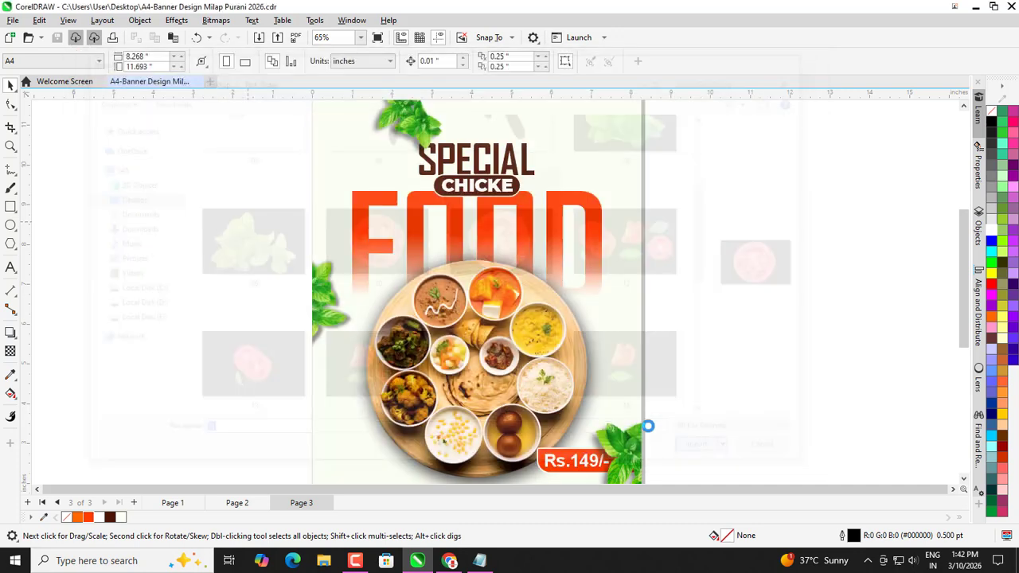
drag(374, 176, 364, 165)
click(230, 188)
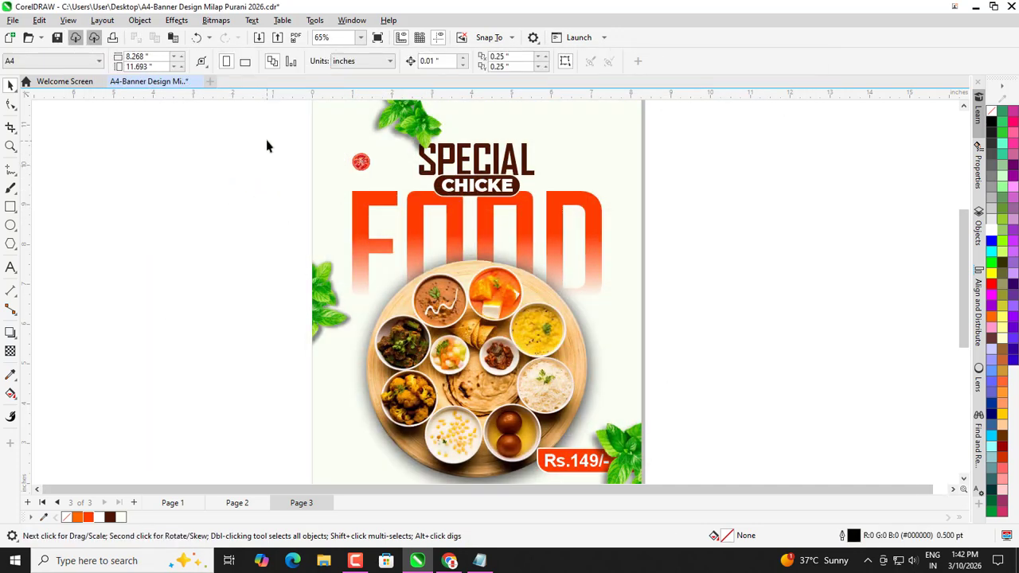
scroll(266, 142, up, 1)
Add a downward drop shadow beneath the tomato slice and adjust its offset.
click(412, 183)
click(11, 333)
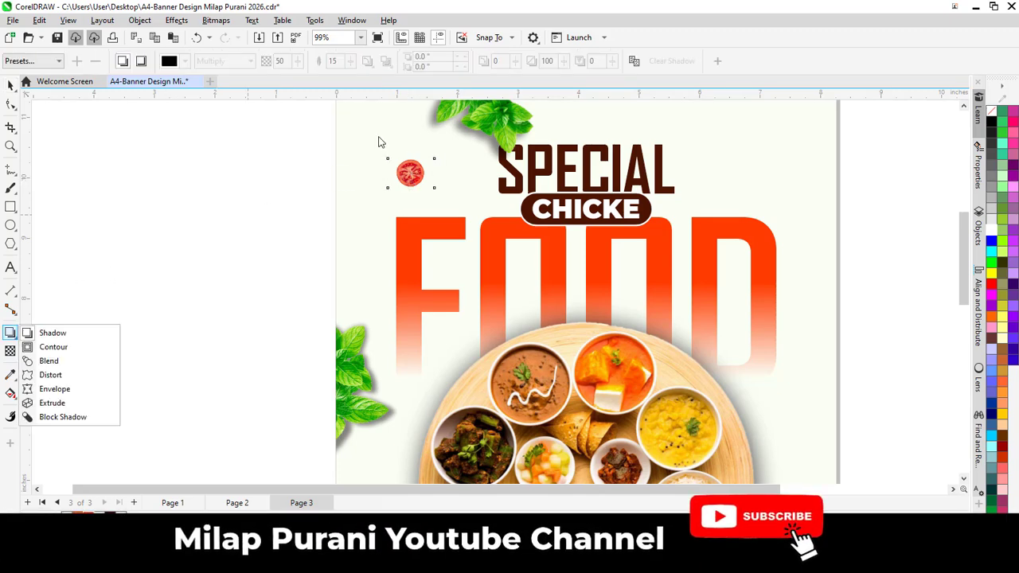
scroll(378, 136, up, 2)
drag(434, 173, 431, 227)
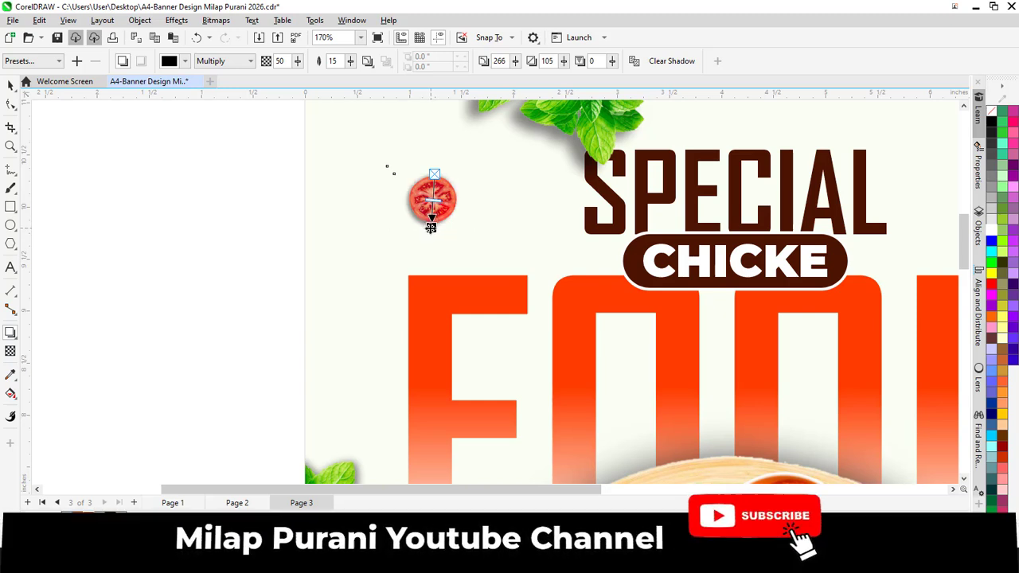
drag(430, 227, 430, 229)
click(10, 85)
scroll(305, 199, down, 4)
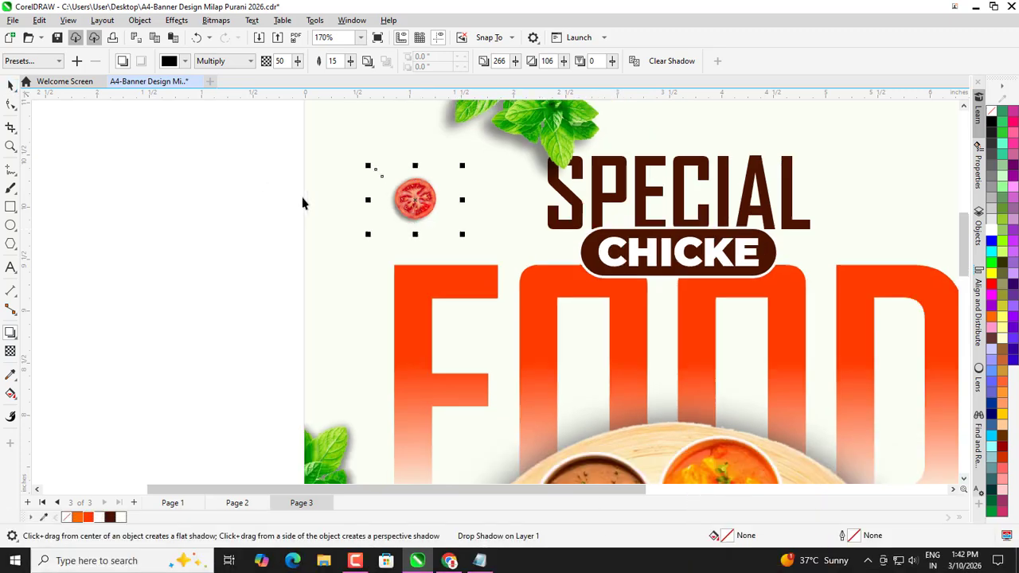
click(306, 198)
scroll(360, 183, down, 3)
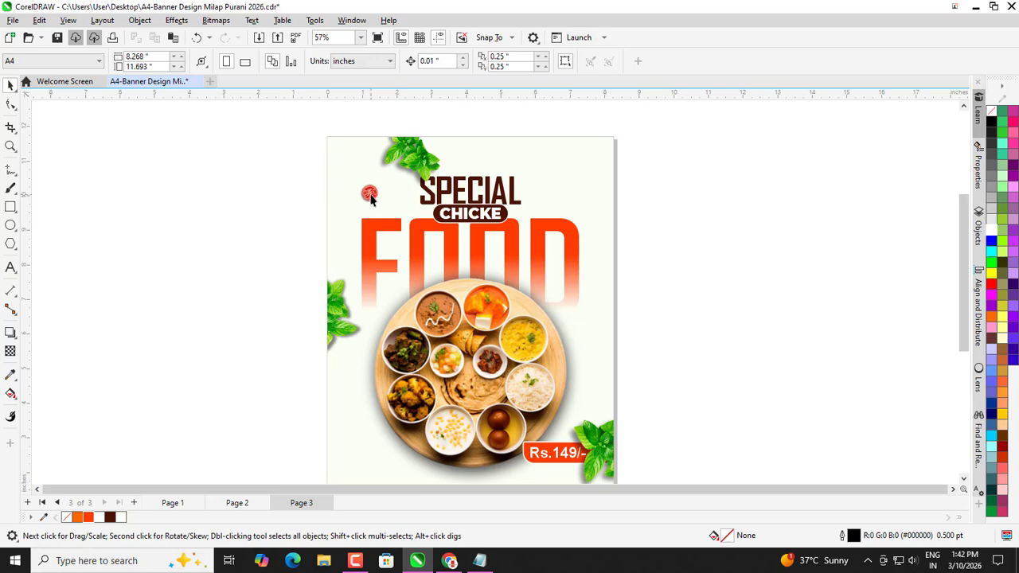
Duplicate the tomato slice onto the right edge of the D in FOOD and give it a drop shadow.
drag(370, 198, 550, 286)
scroll(557, 257, up, 2)
click(12, 331)
scroll(440, 366, up, 3)
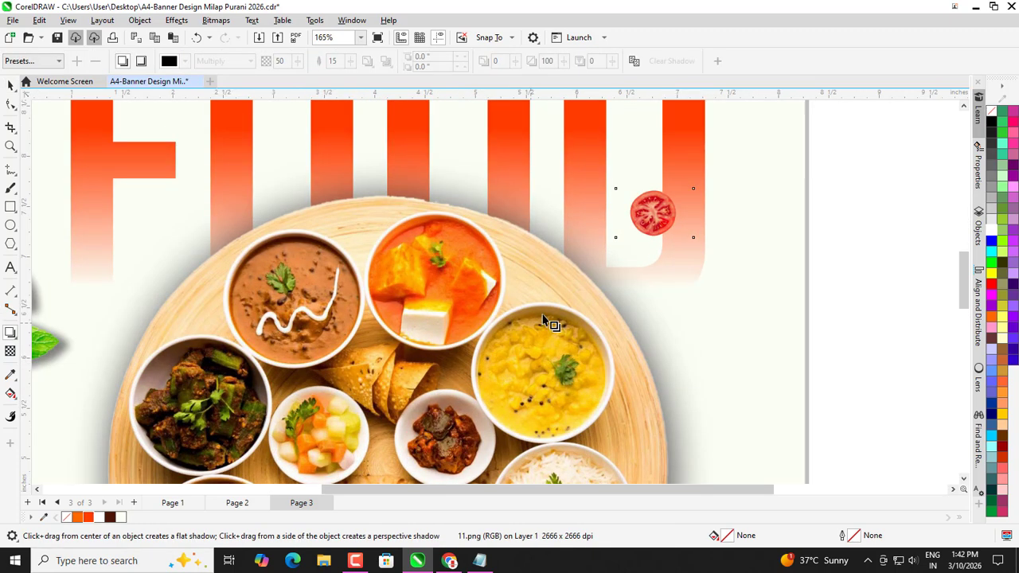
drag(659, 188, 651, 246)
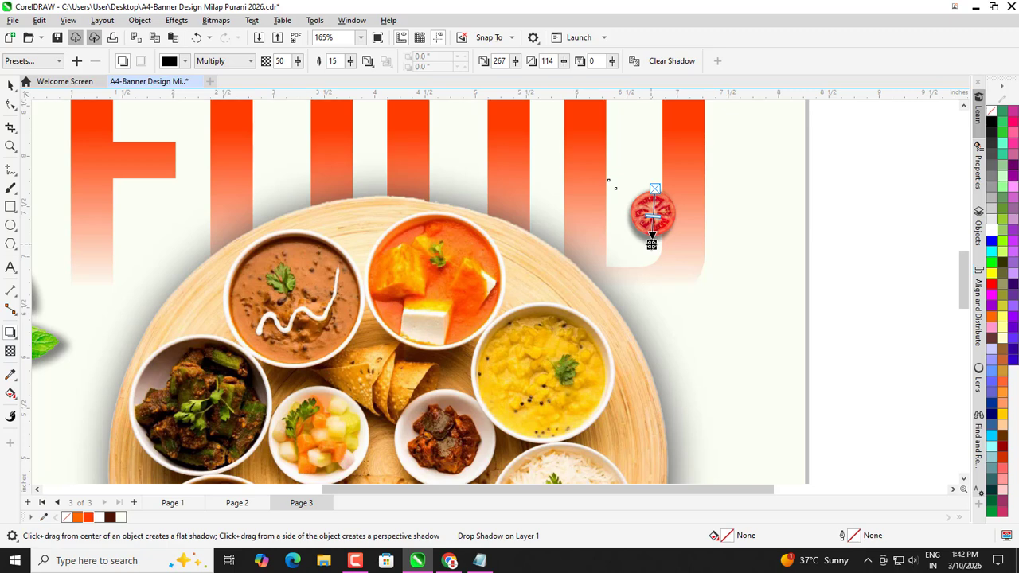
scroll(644, 243, down, 2)
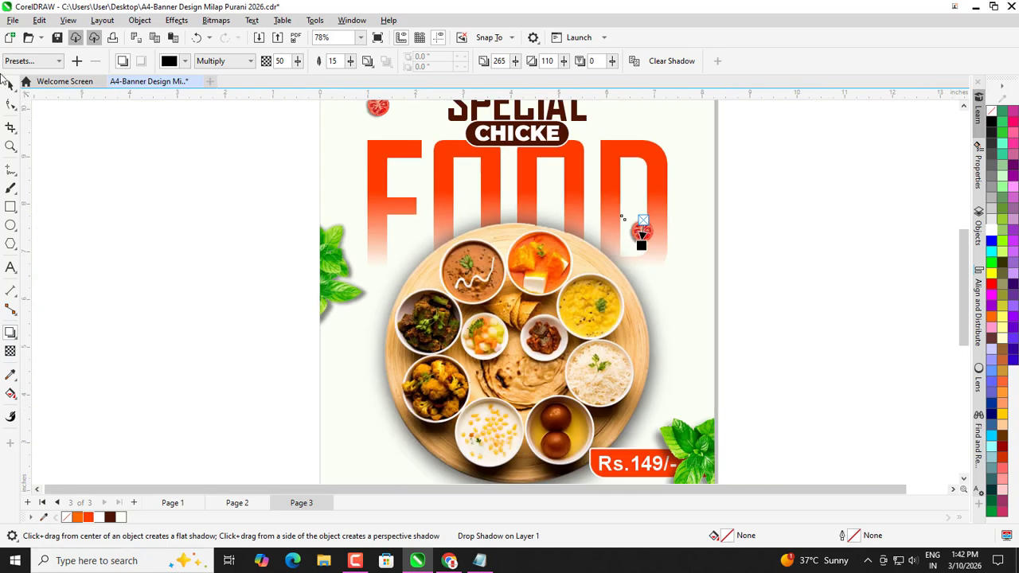
click(8, 84)
scroll(266, 288, down, 1)
click(221, 267)
scroll(239, 247, down, 1)
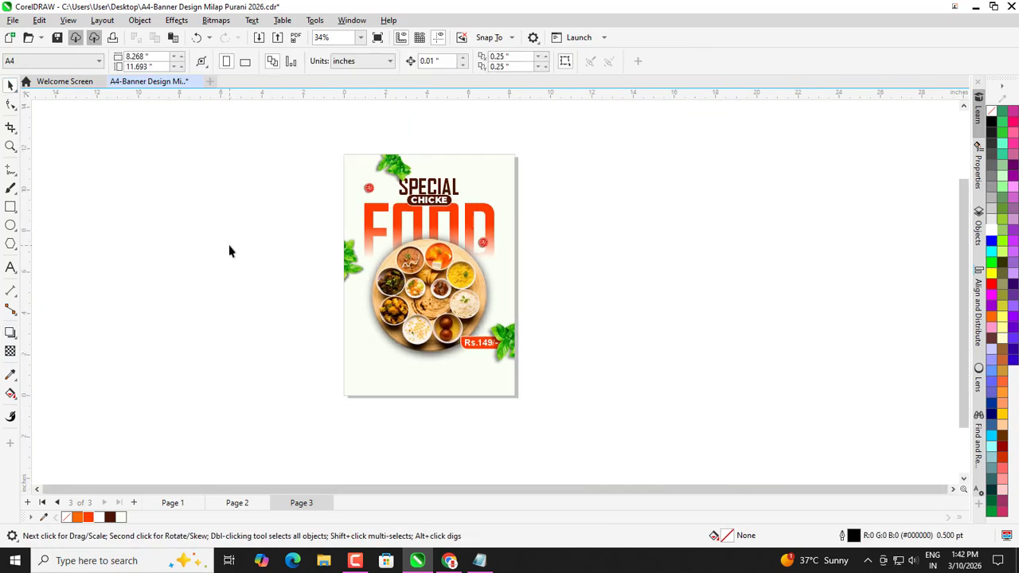
scroll(468, 263, up, 1)
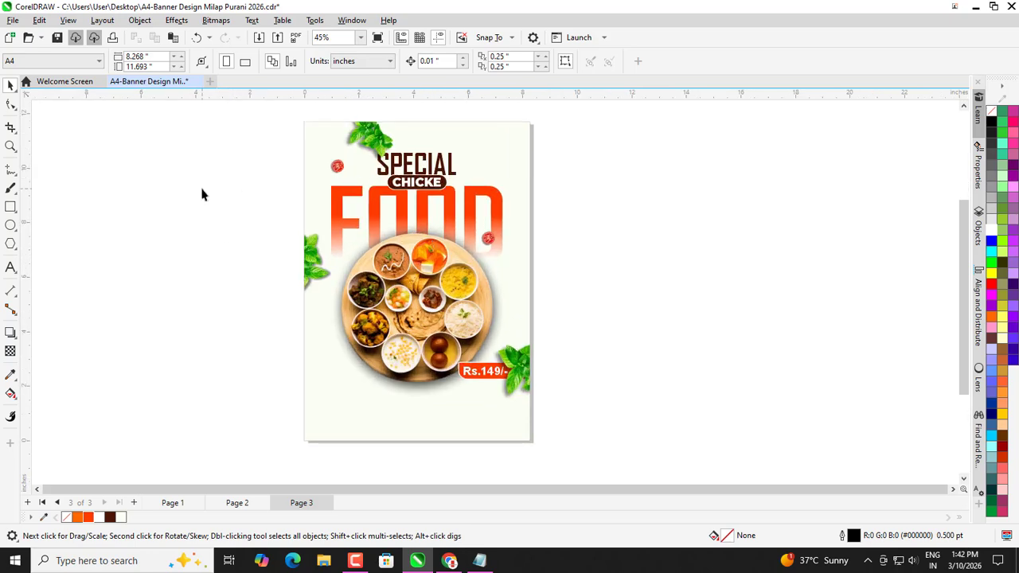
Import clove images 03.png and 05.png and place them at the page's left edge.
key(ctrl+i)
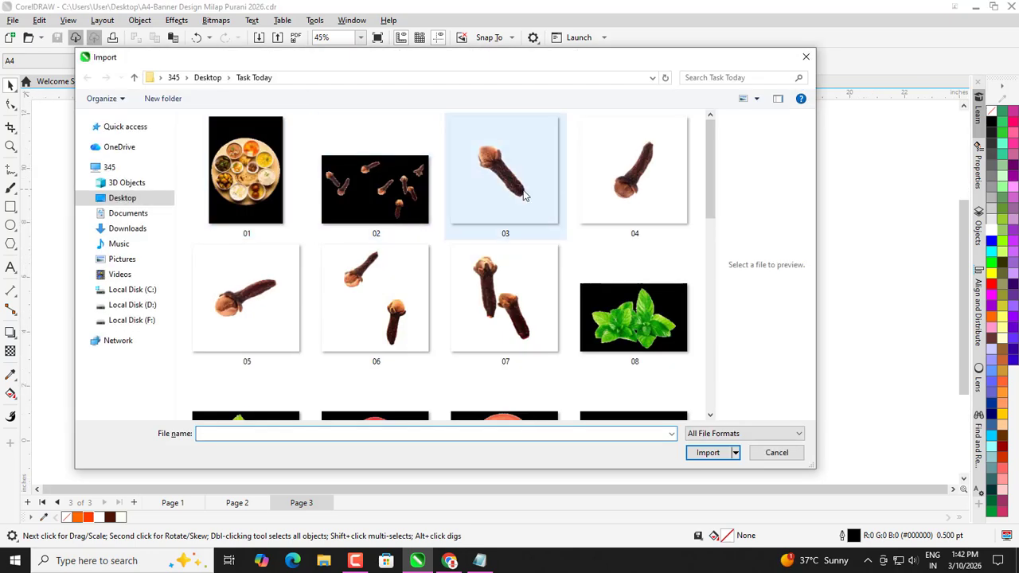
click(511, 198)
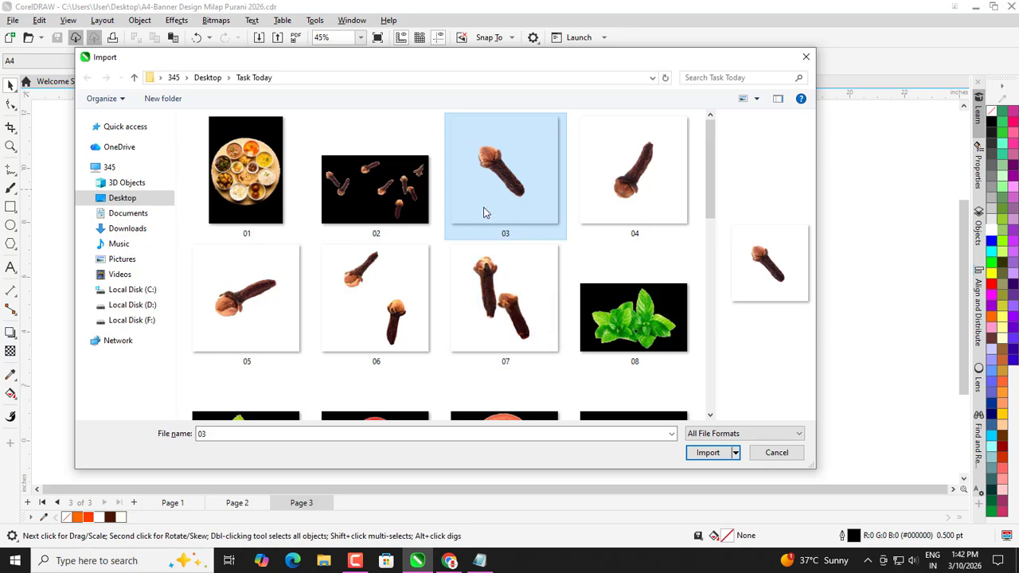
ctrl+click(277, 307)
click(701, 454)
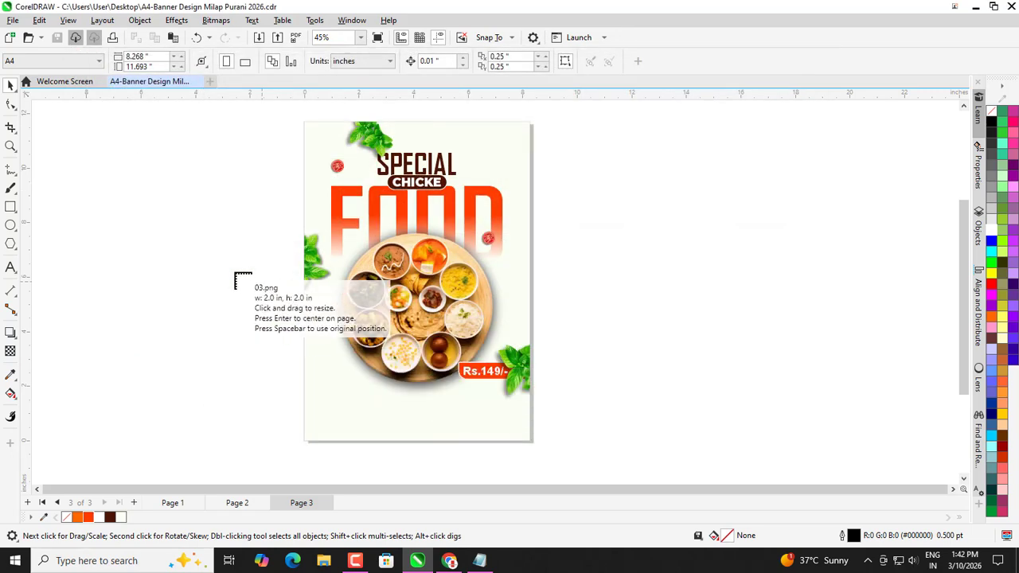
click(270, 328)
scroll(249, 308, up, 2)
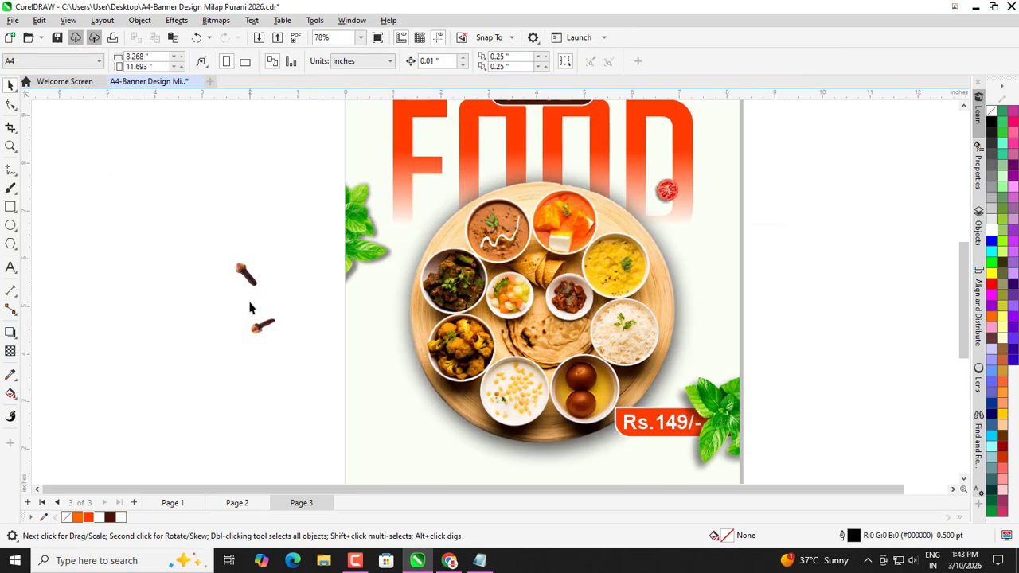
drag(341, 332, 390, 382)
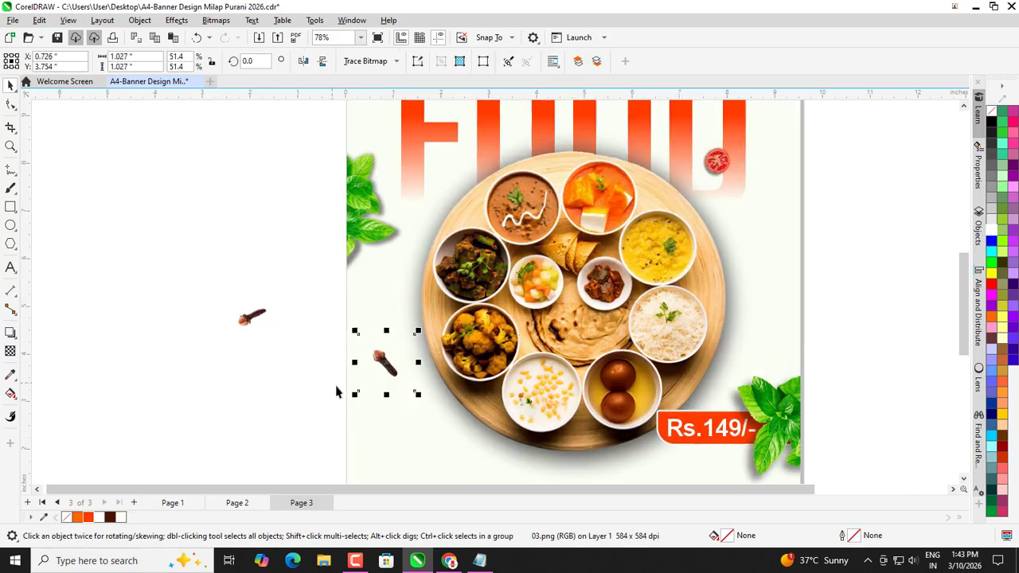
scroll(390, 382, up, 2)
Shrink both cloves together, then pull one clove left so they sit side by side.
drag(199, 288, 409, 359)
scroll(363, 393, up, 1)
click(405, 360)
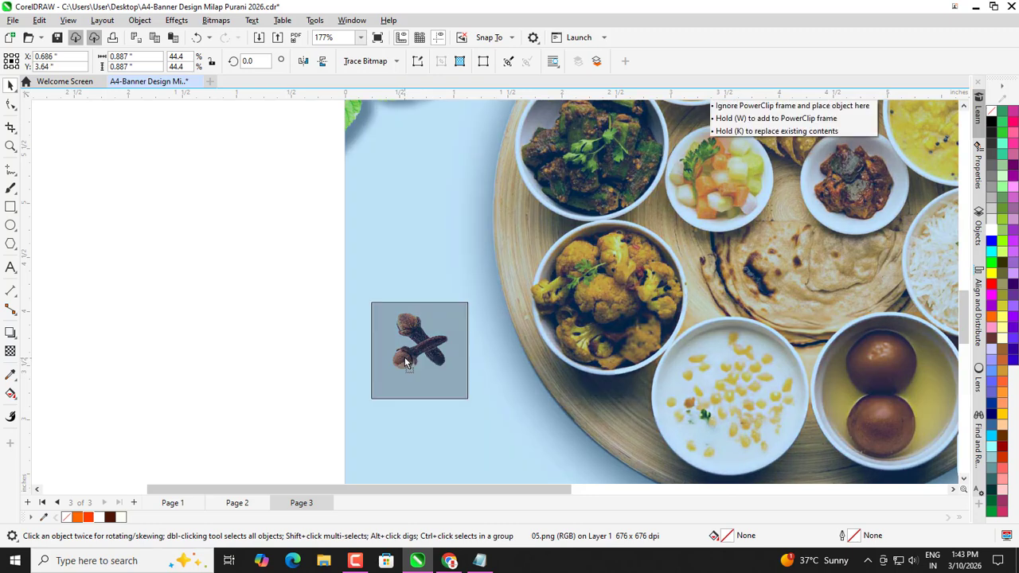
scroll(350, 323, down, 2)
drag(296, 279, 464, 423)
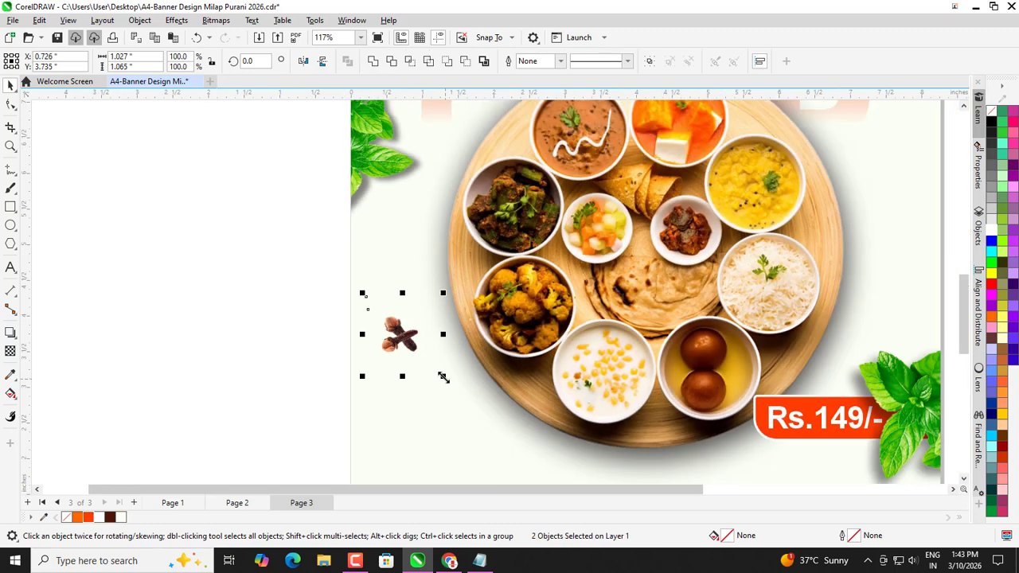
drag(443, 375, 414, 346)
scroll(352, 331, down, 3)
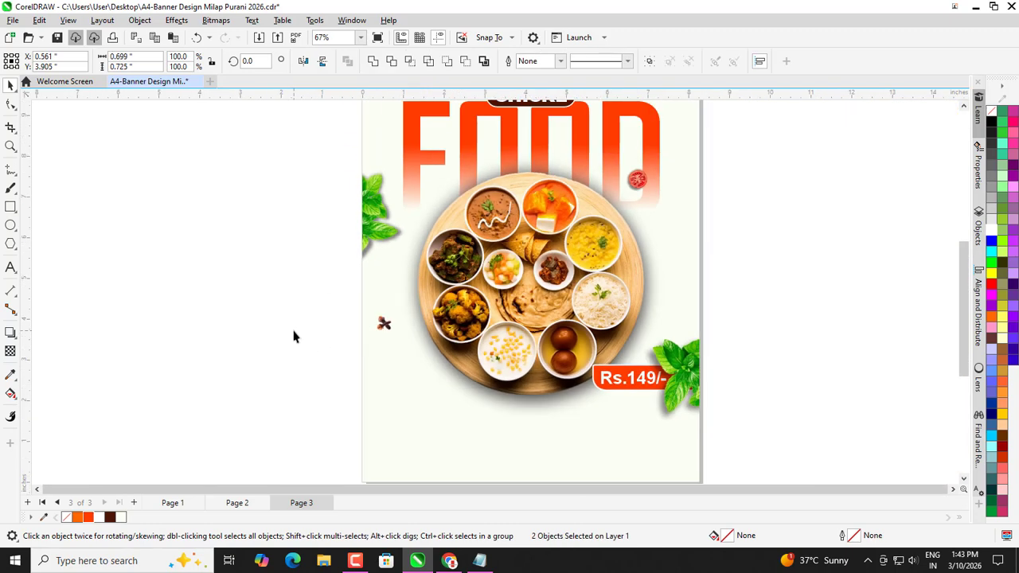
click(339, 322)
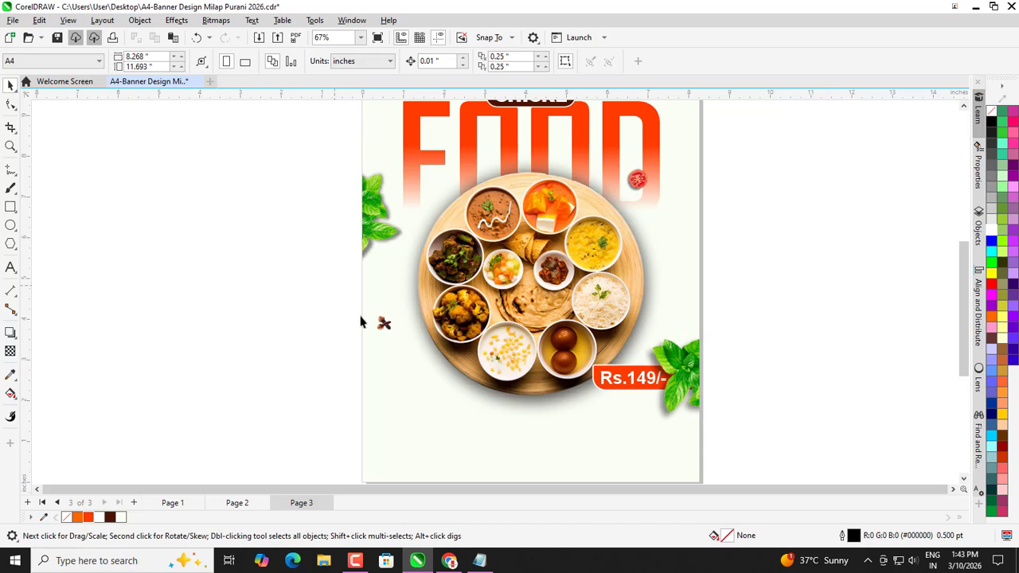
scroll(321, 297, up, 7)
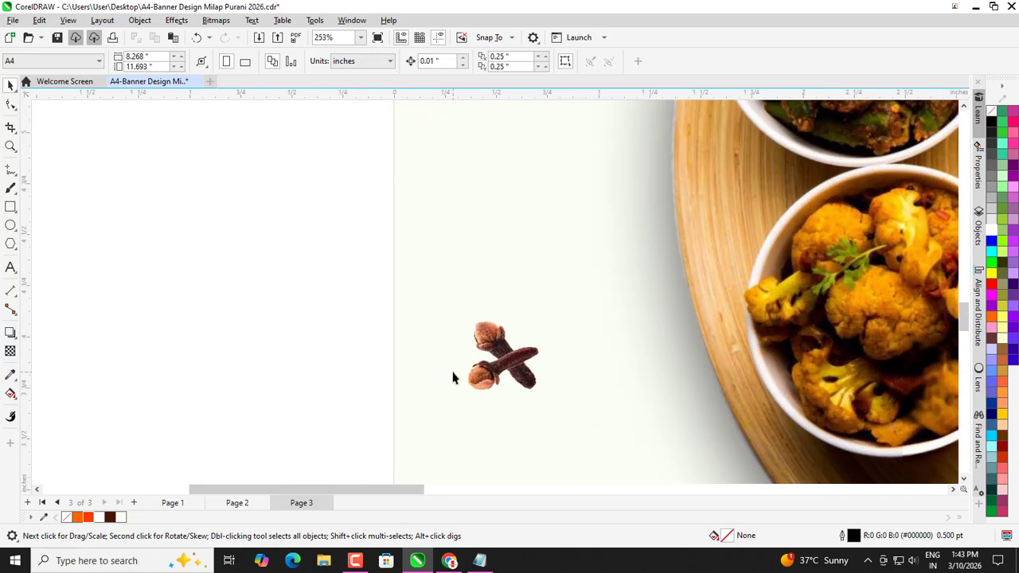
drag(474, 384, 403, 358)
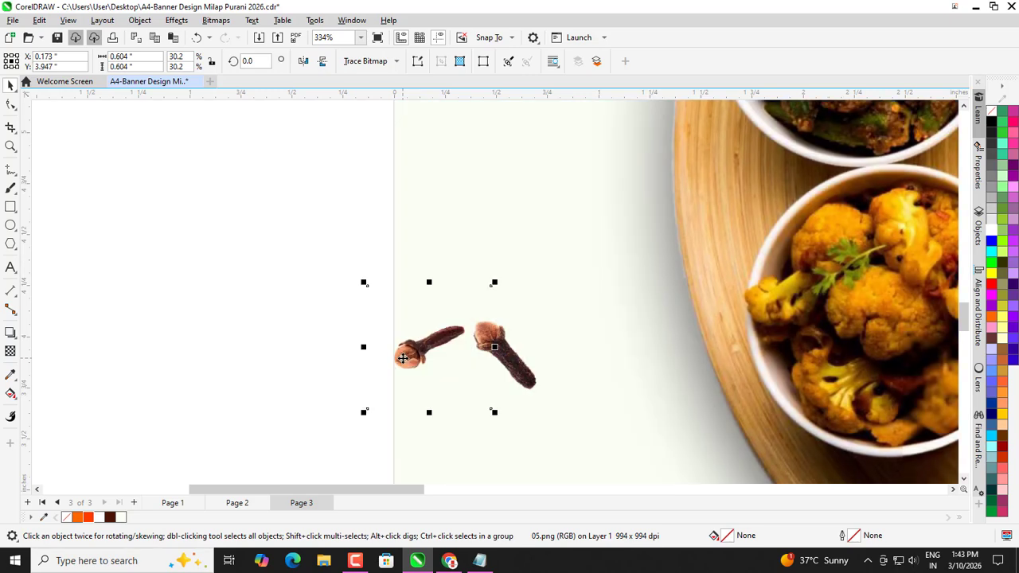
click(354, 349)
click(495, 347)
scroll(493, 346, down, 1)
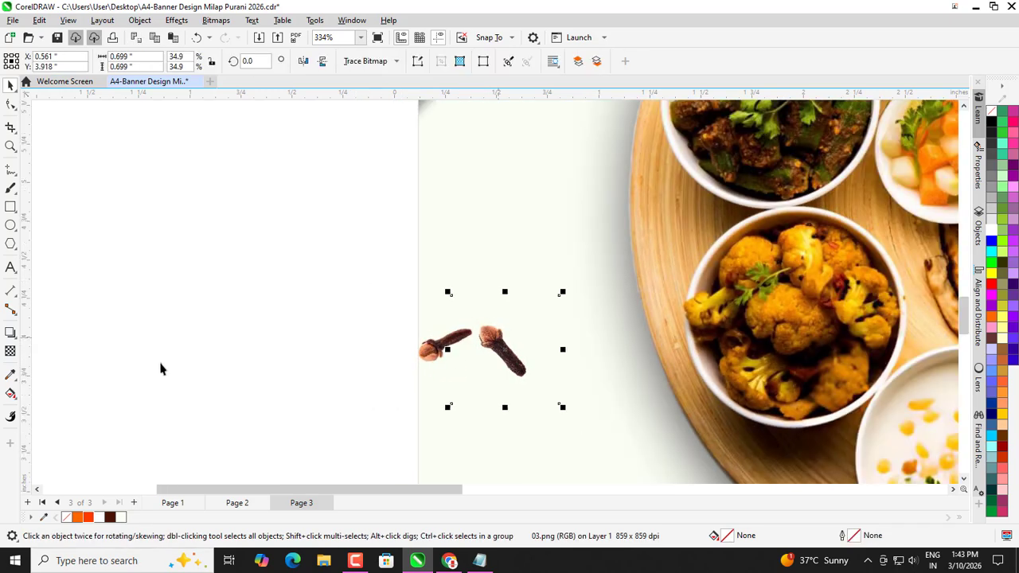
Give the right clove a drop shadow, feathering reduced from 15 to 11 and angled slightly higher.
click(11, 333)
scroll(398, 362, up, 2)
drag(589, 436, 600, 254)
drag(350, 61, 356, 65)
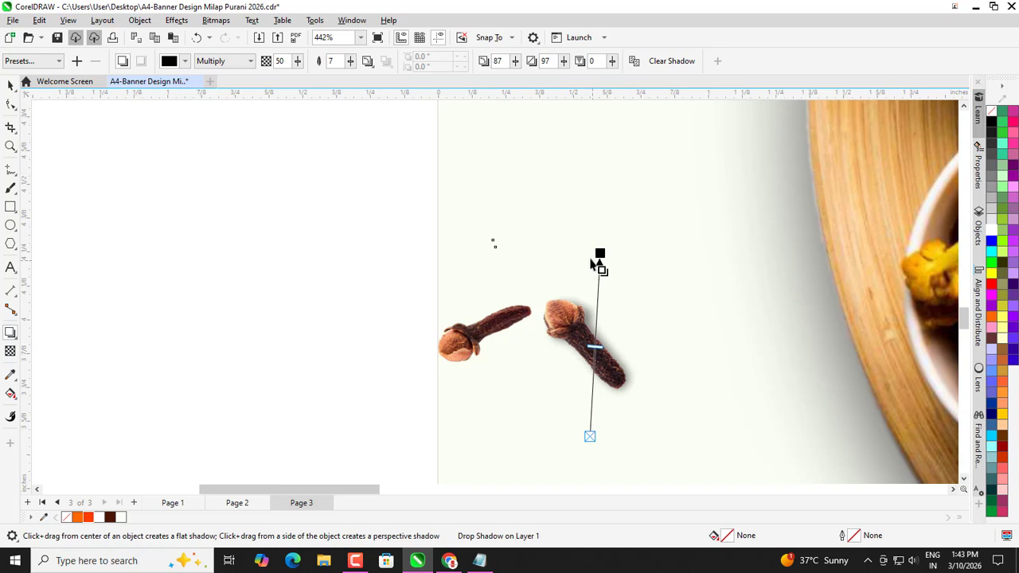
scroll(597, 265, down, 1)
drag(572, 261, 571, 258)
click(11, 86)
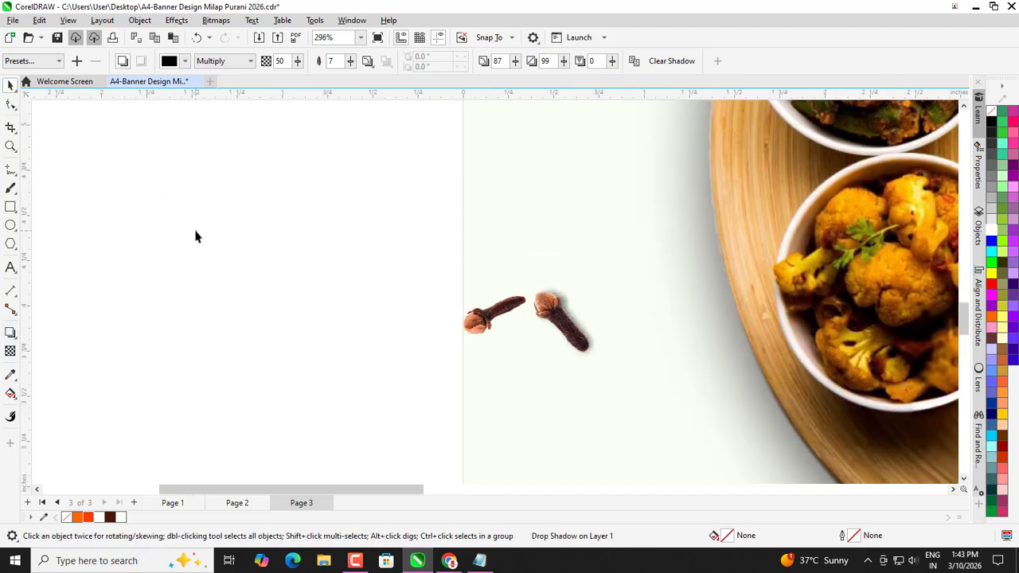
click(382, 334)
Move the left clove across onto the right clove to form a crossed pair.
scroll(399, 327, up, 1)
drag(503, 322, 592, 338)
click(382, 284)
scroll(314, 263, down, 4)
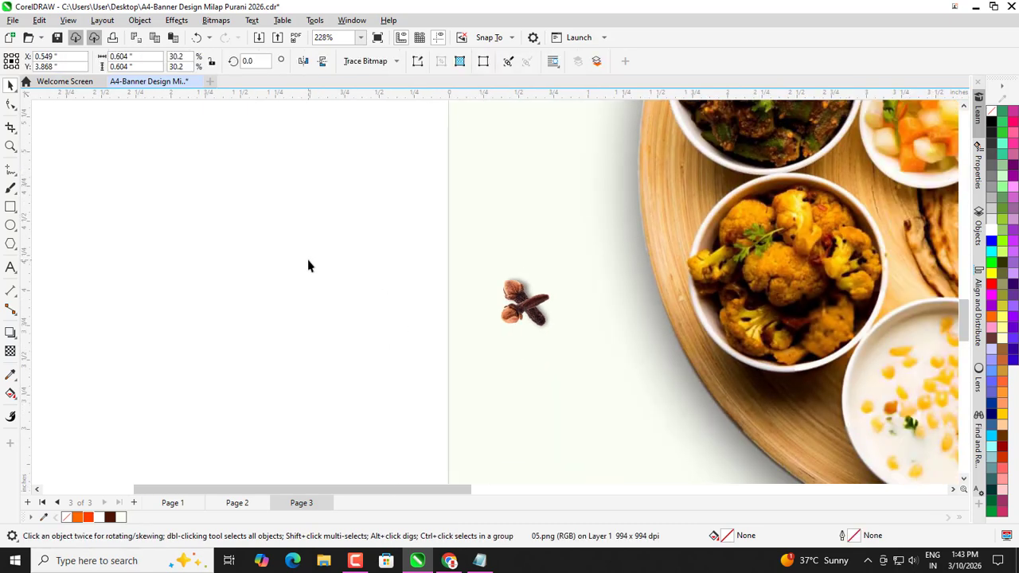
drag(331, 237, 480, 356)
scroll(307, 250, down, 1)
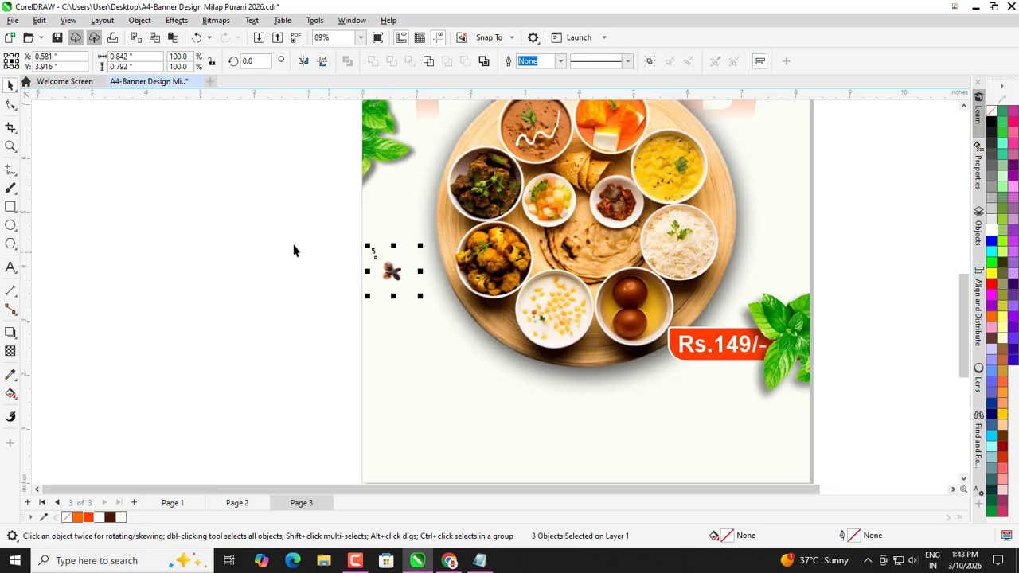
click(339, 263)
scroll(366, 264, up, 4)
click(421, 313)
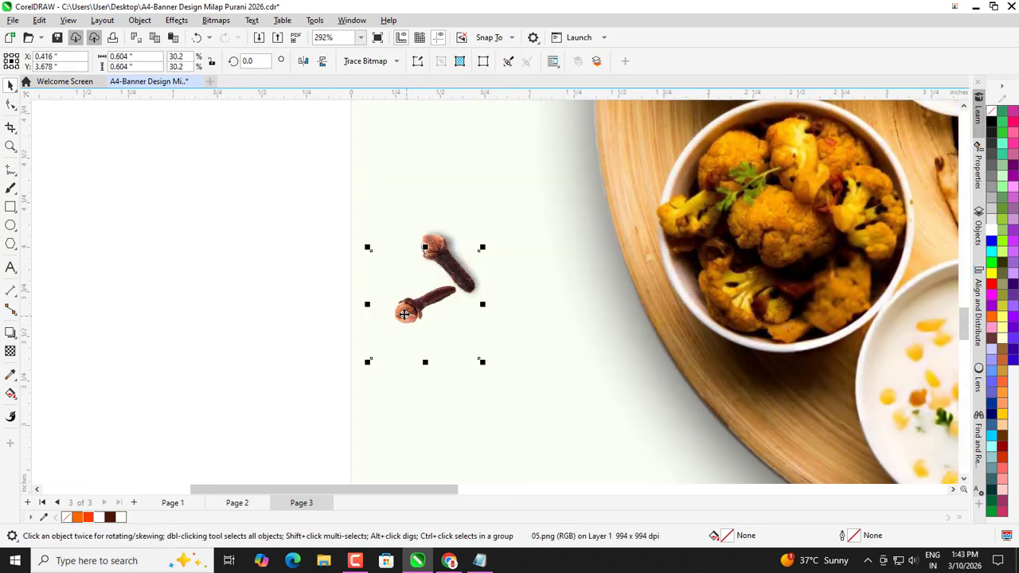
Give the second clove a drop shadow feathered to 6, angled down-left, and nudge it into place.
click(9, 333)
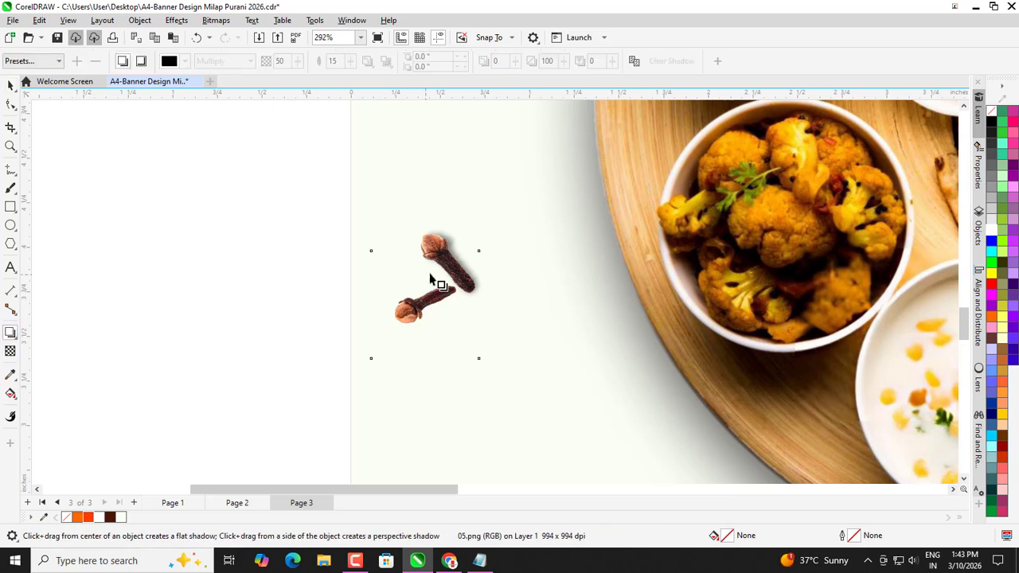
drag(371, 304, 489, 304)
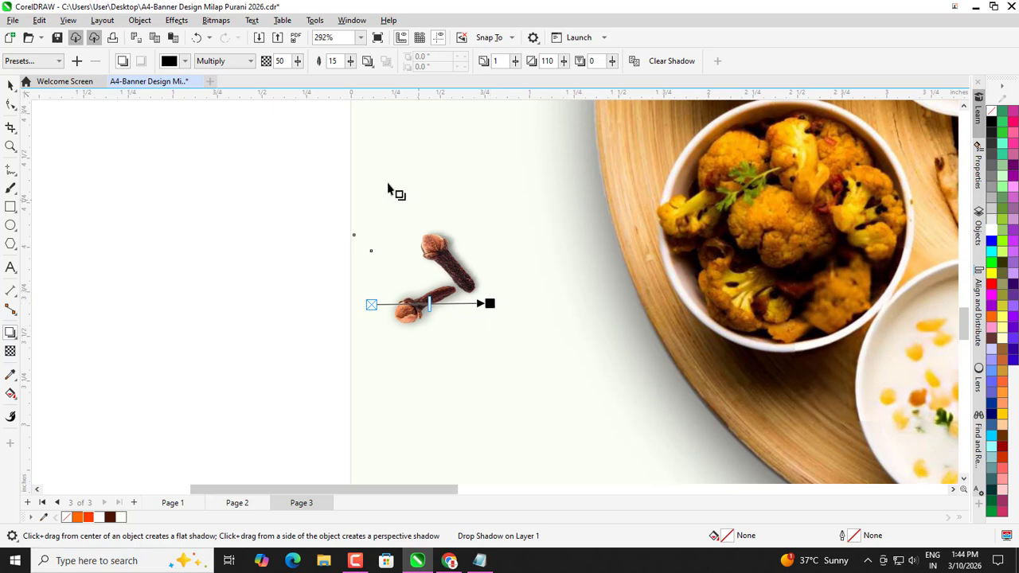
drag(350, 67, 348, 67)
drag(489, 303, 482, 309)
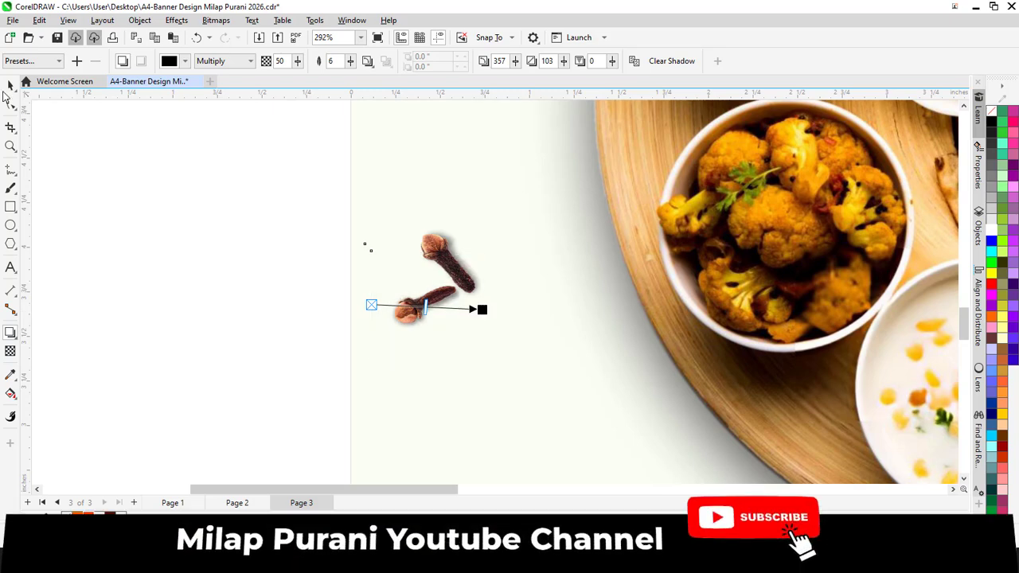
key(space)
click(162, 238)
click(422, 285)
drag(423, 285, 421, 287)
click(298, 252)
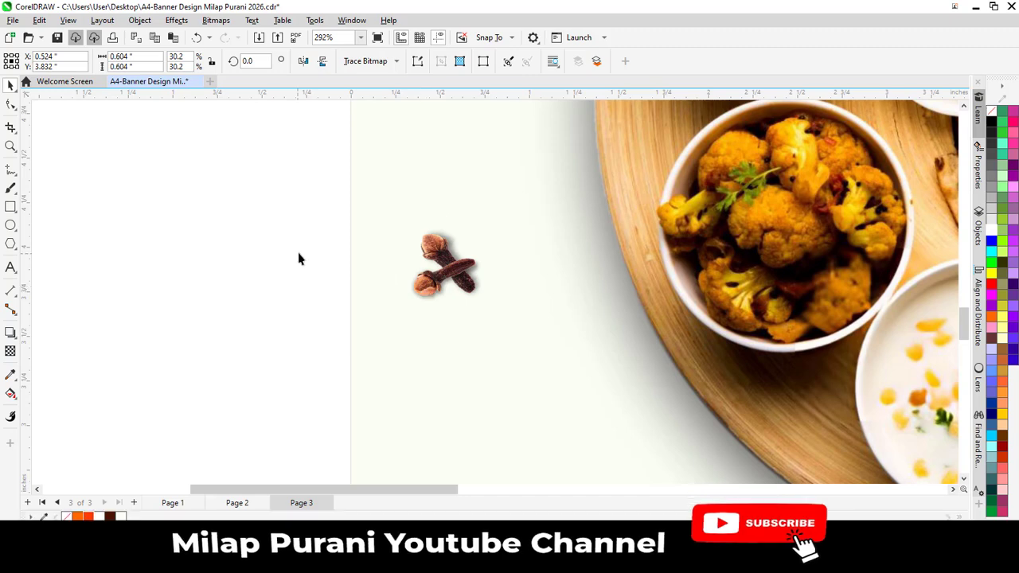
scroll(293, 227, down, 2)
Move the crossed clove pair beside the plate's left edge and enlarge it in two passes.
drag(268, 203, 450, 314)
scroll(368, 307, down, 1)
scroll(368, 313, down, 2)
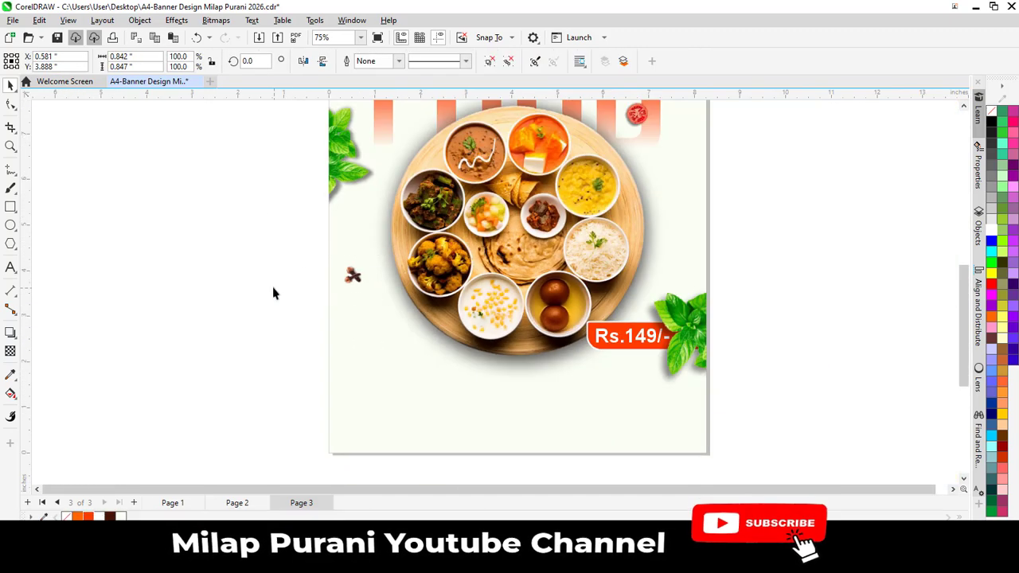
drag(353, 276, 359, 285)
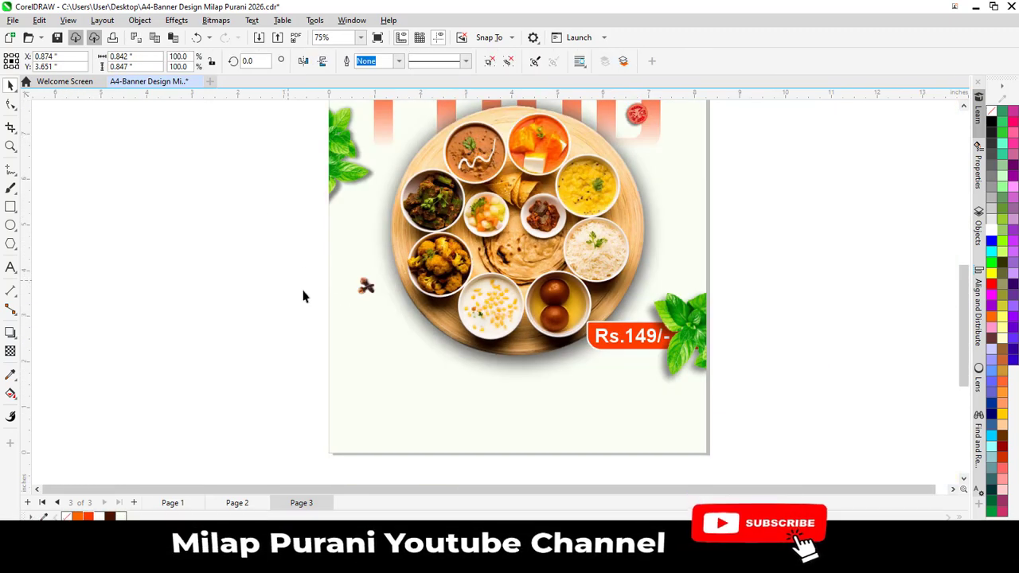
scroll(307, 345, down, 2)
scroll(307, 342, up, 1)
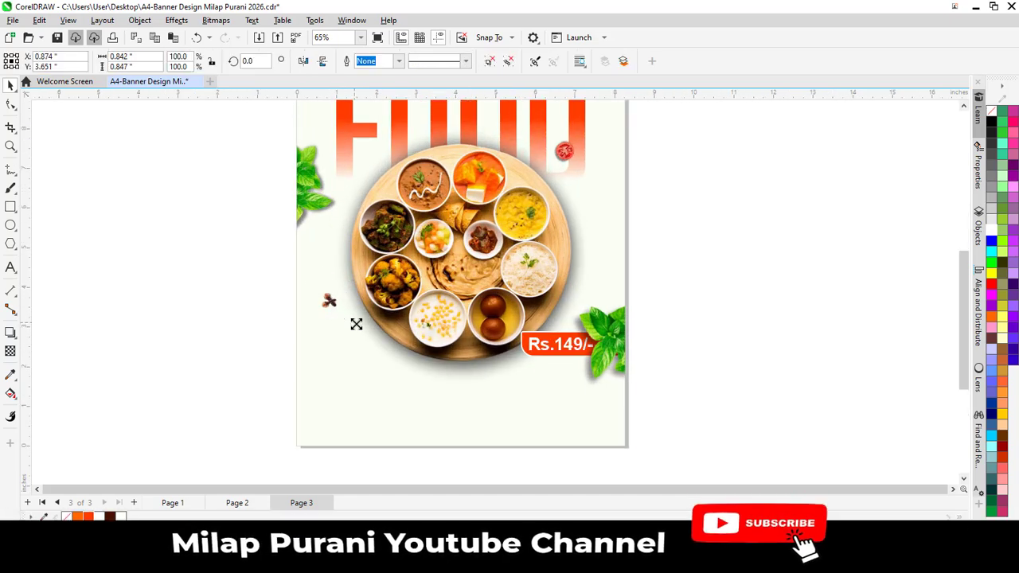
drag(355, 323, 362, 329)
scroll(364, 341, down, 1)
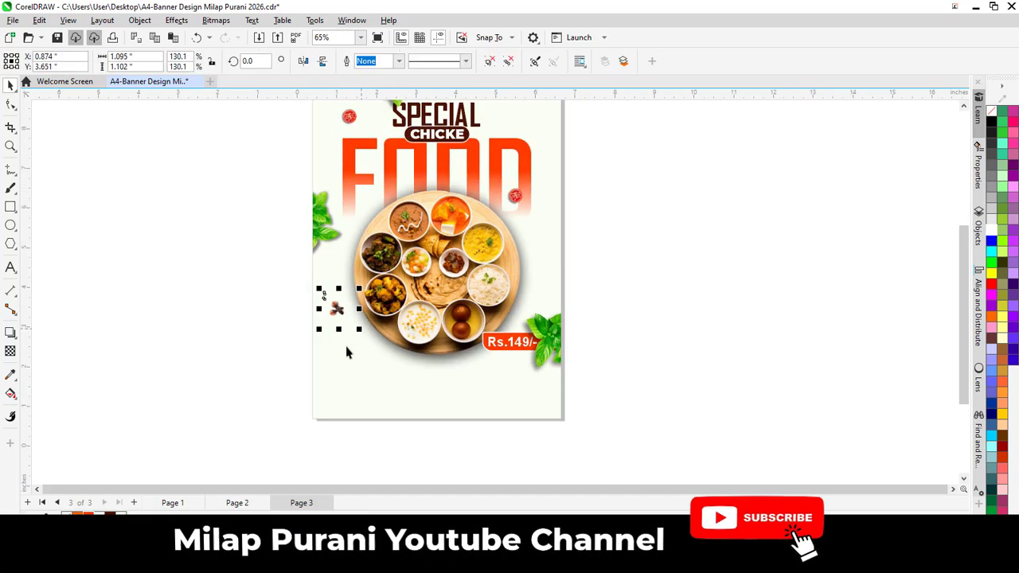
scroll(352, 343, down, 1)
click(366, 342)
scroll(367, 330, down, 1)
scroll(307, 252, up, 1)
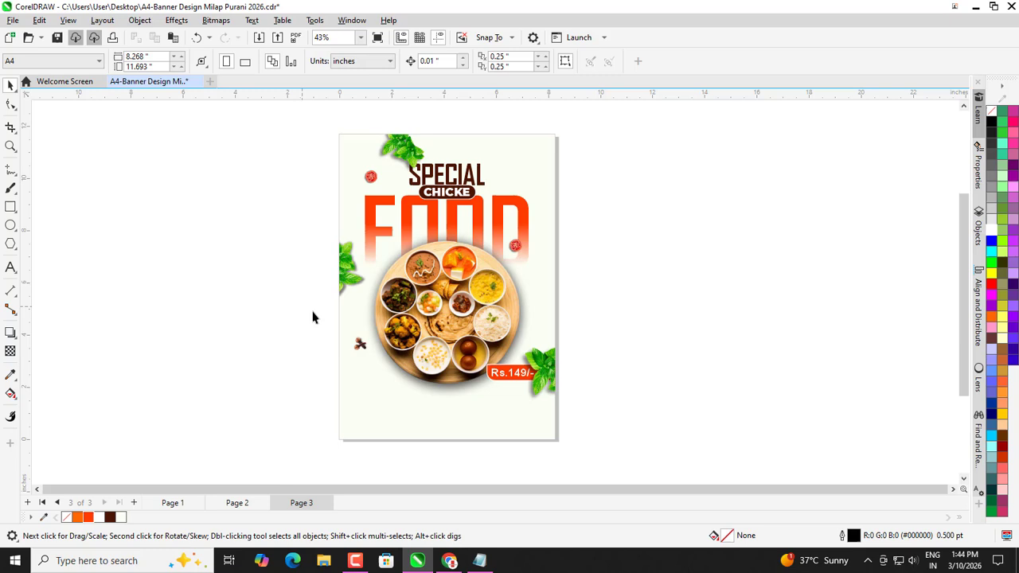
click(364, 353)
scroll(368, 353, up, 1)
drag(386, 370, 391, 373)
click(239, 341)
scroll(327, 341, down, 1)
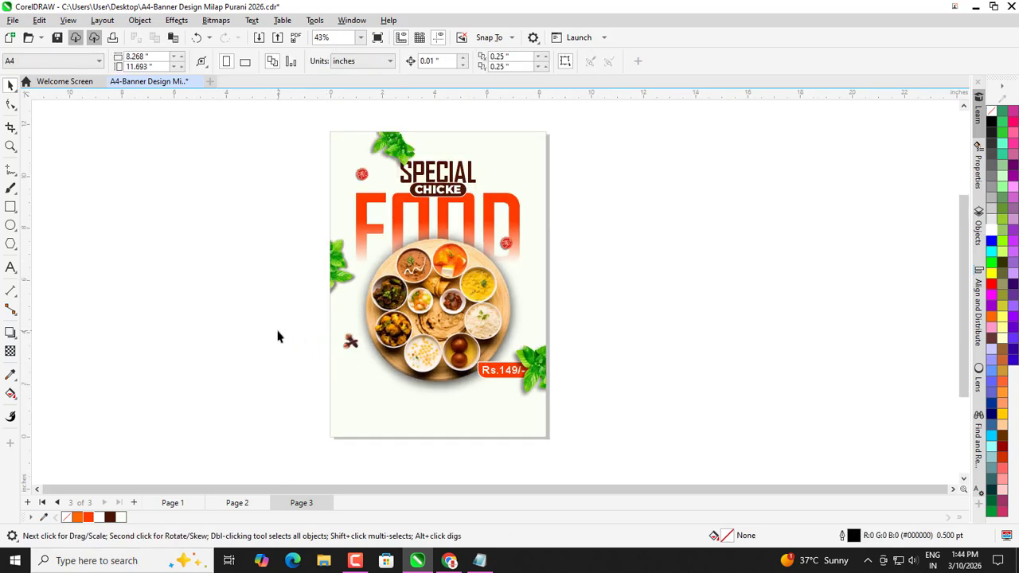
Enlarge the top-left tomato slice to 5.2% and the tomato beside the D, nudging that one up.
click(369, 178)
scroll(379, 196, up, 1)
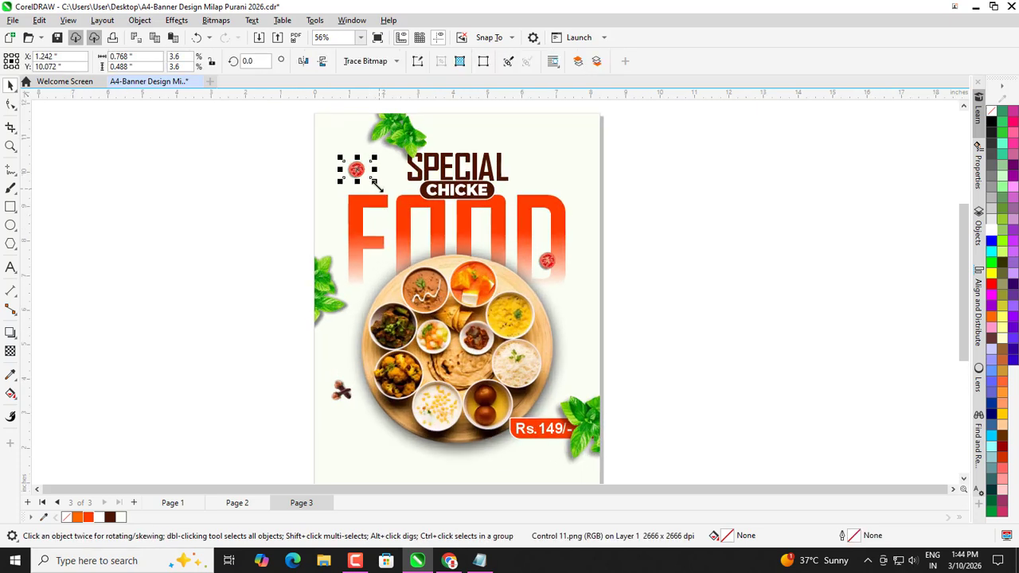
drag(377, 194, 383, 195)
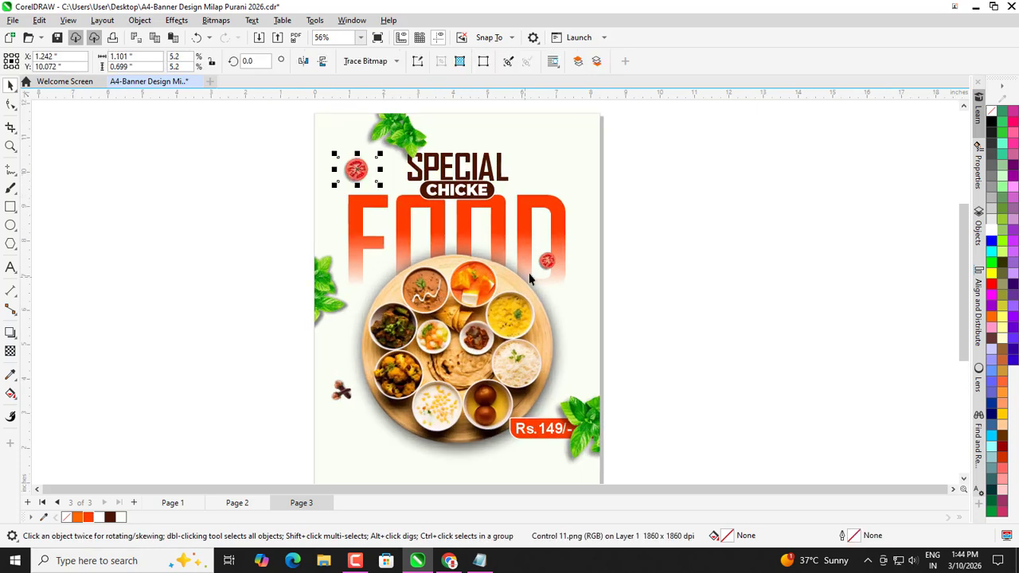
click(547, 262)
drag(568, 273, 574, 279)
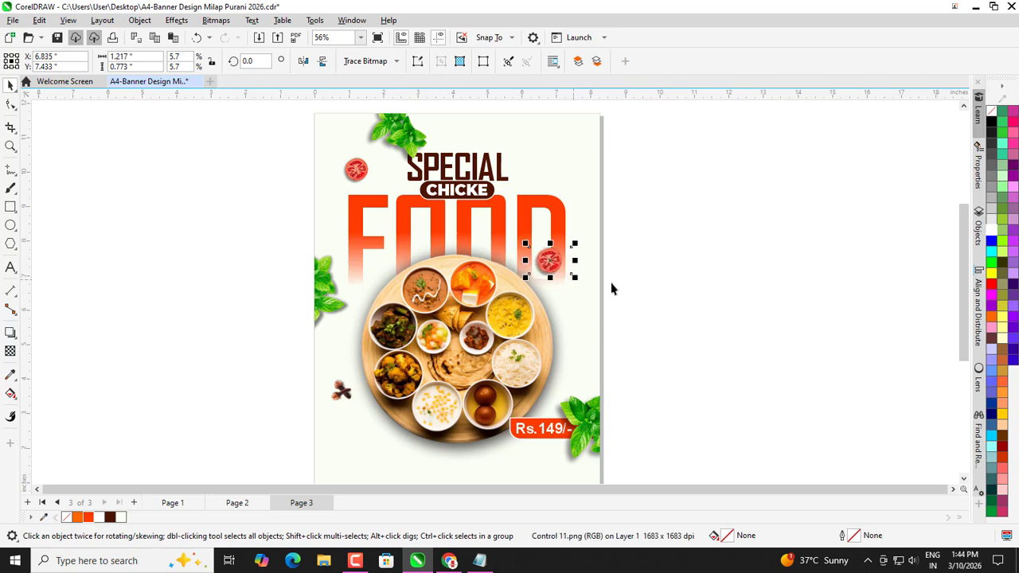
key(Up)
key(Up)
key(Up)
key(Up)
key(Up)
key(Up)
click(685, 275)
scroll(565, 246, down, 1)
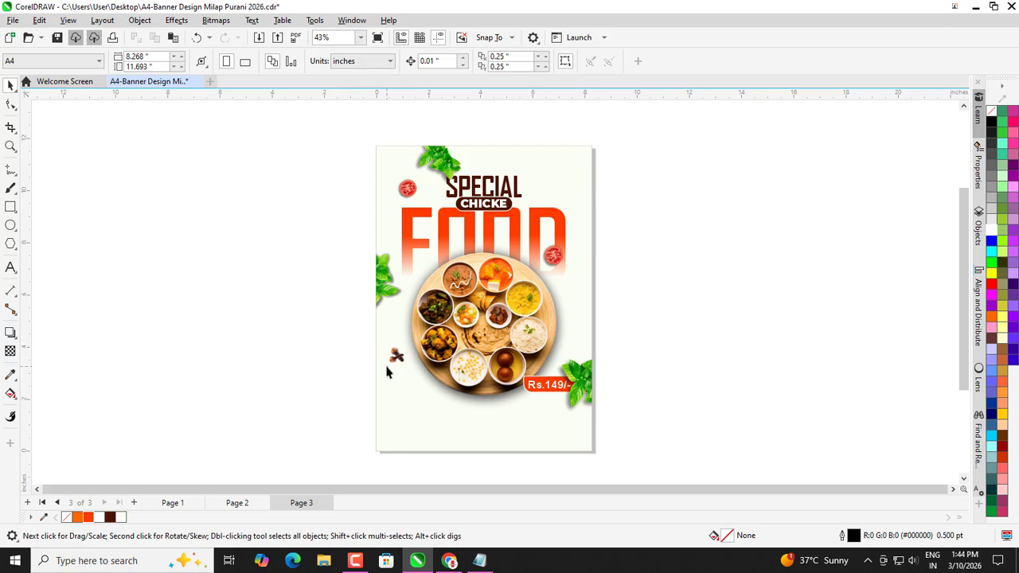
Place a copy of the clove pair beside the SPECIAL title and rotate it to a new angle.
drag(395, 363, 550, 199)
scroll(549, 198, up, 1)
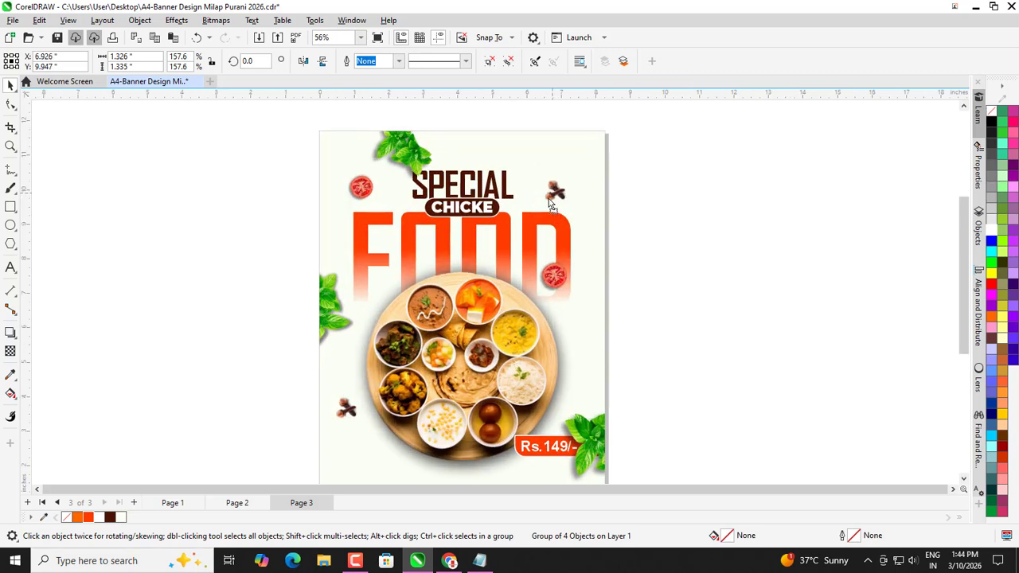
click(549, 199)
drag(589, 165, 610, 220)
click(621, 231)
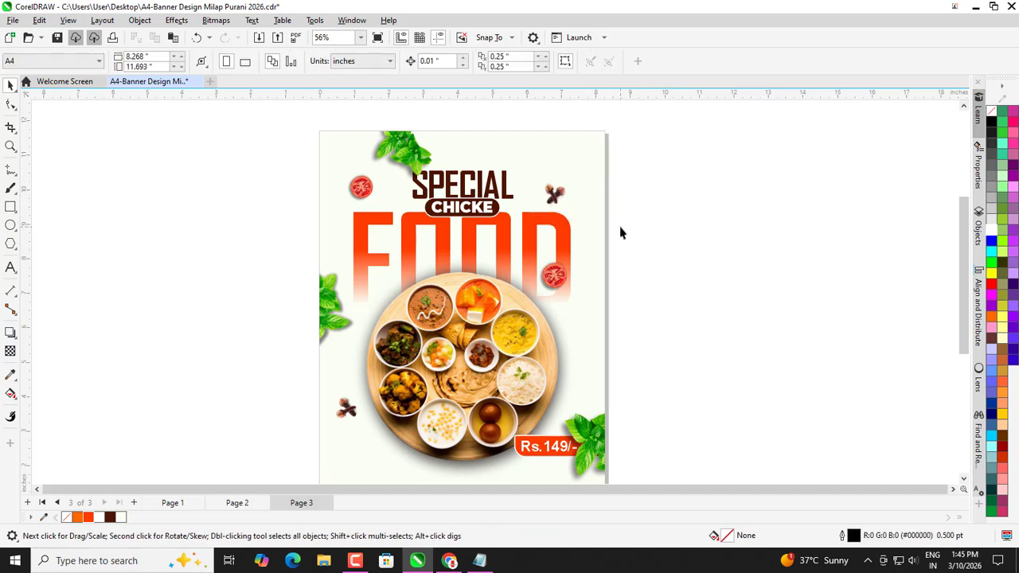
Rotate one clove of the new pair, nudge it, and send it behind the other clove.
click(551, 192)
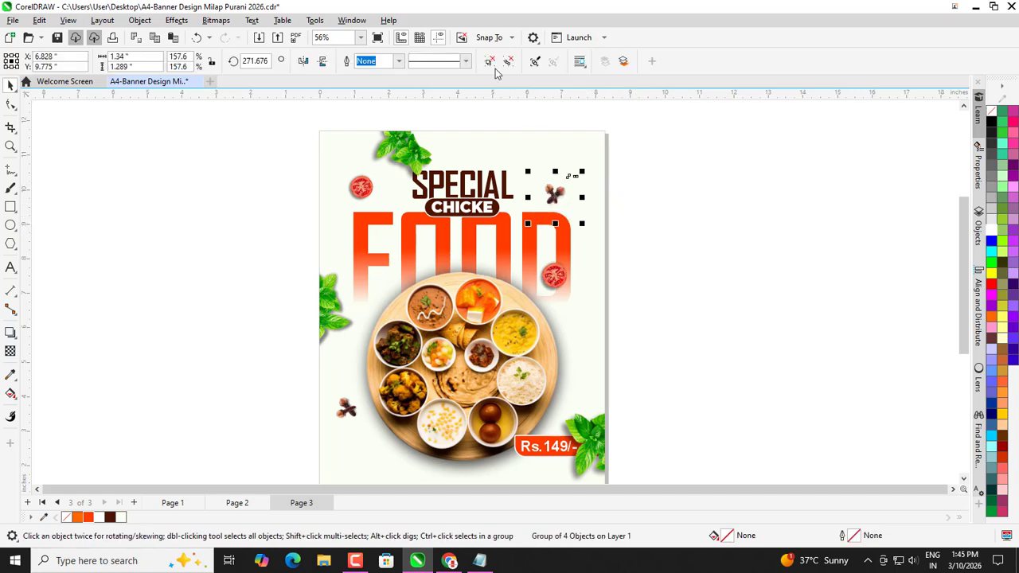
scroll(549, 171, up, 5)
click(544, 245)
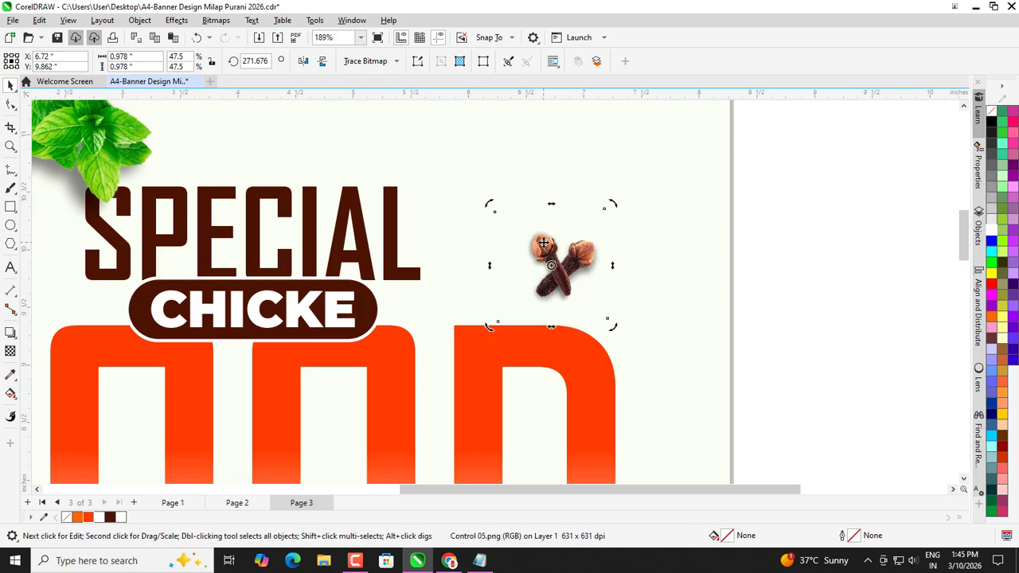
drag(603, 208, 557, 209)
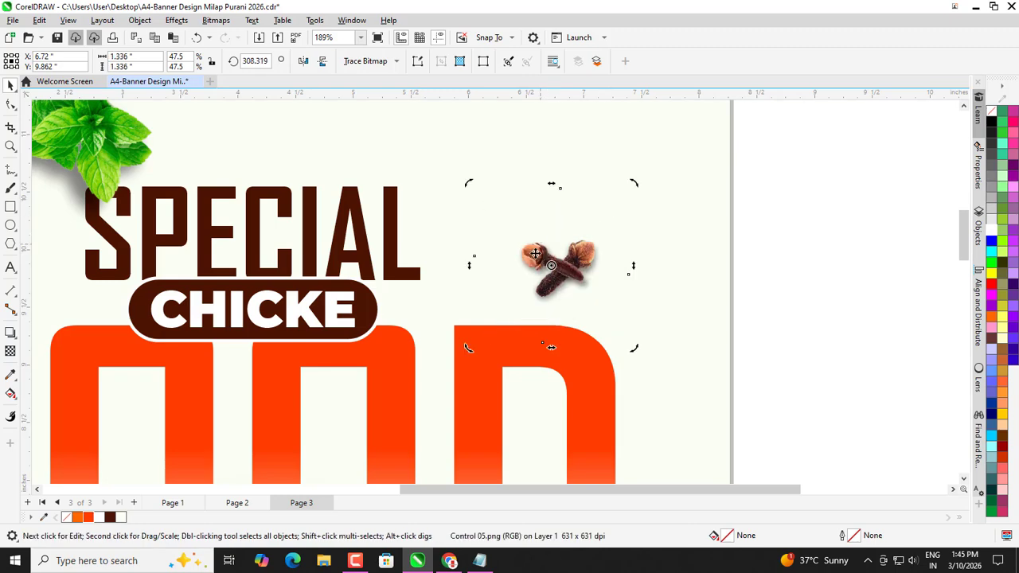
mouse_move(538, 257)
mouse_down()
mouse_move(549, 273)
mouse_move(548, 263)
mouse_up()
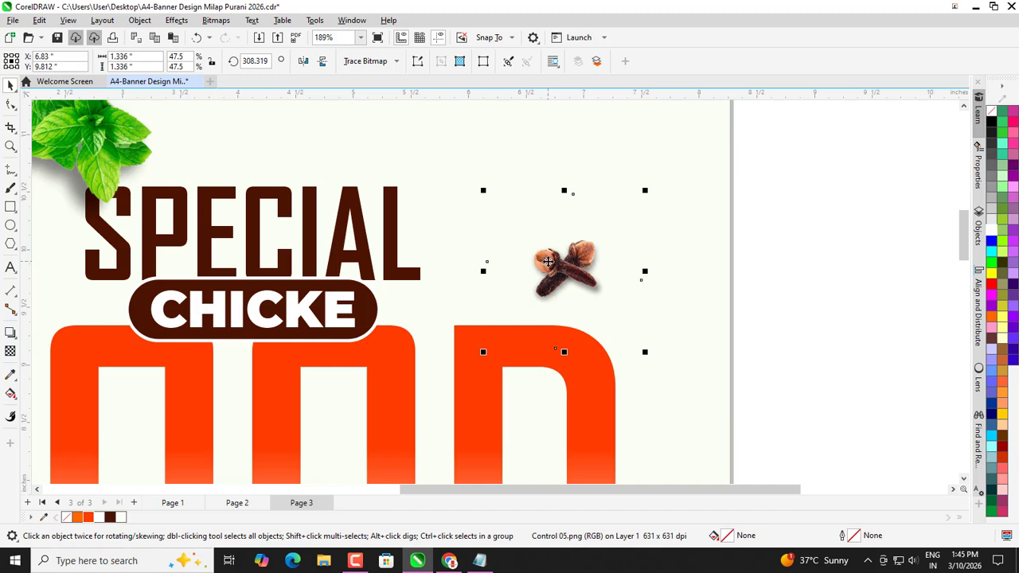
key(ctrl+Page_Down)
scroll(549, 267, down, 2)
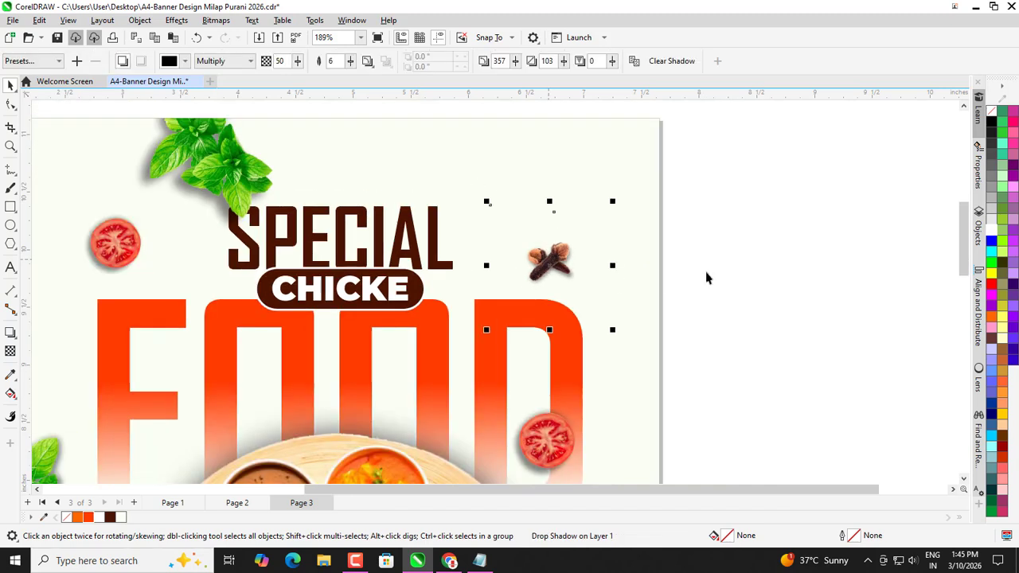
click(627, 253)
Nudge a single clove slightly right and down to adjust the crossing.
drag(476, 335, 474, 330)
scroll(528, 246, down, 2)
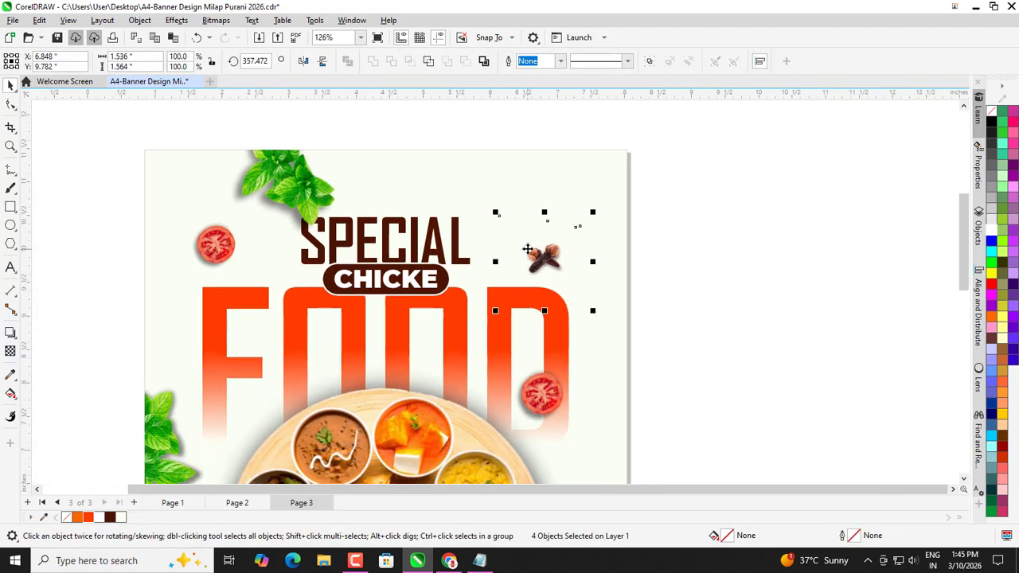
click(665, 287)
scroll(561, 252, up, 3)
drag(509, 240, 518, 245)
scroll(519, 244, down, 3)
click(692, 236)
Group all four clove pieces of the new pair together with Ctrl+G.
drag(612, 209, 468, 292)
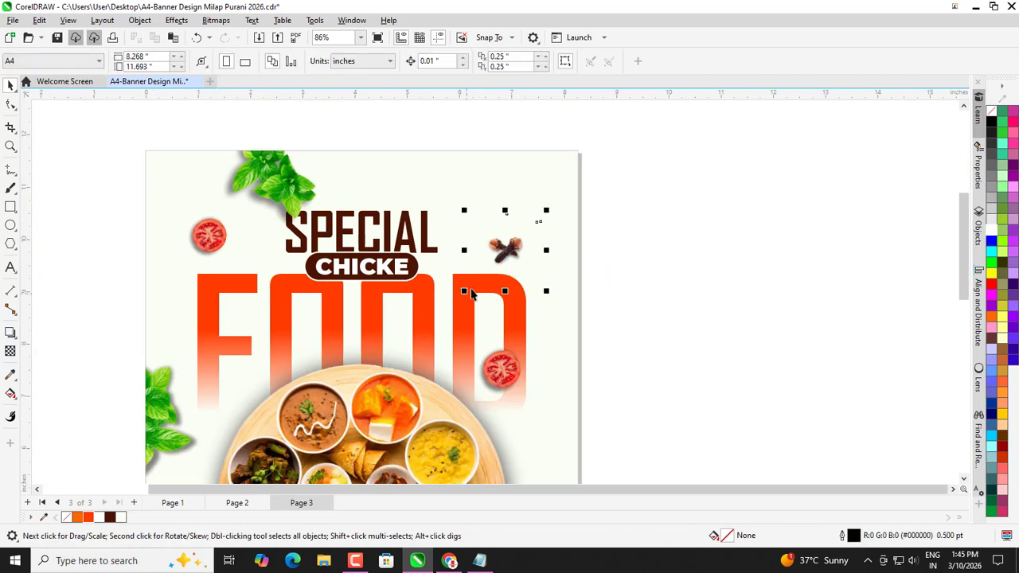
scroll(596, 199, down, 3)
key(ctrl+g)
click(685, 264)
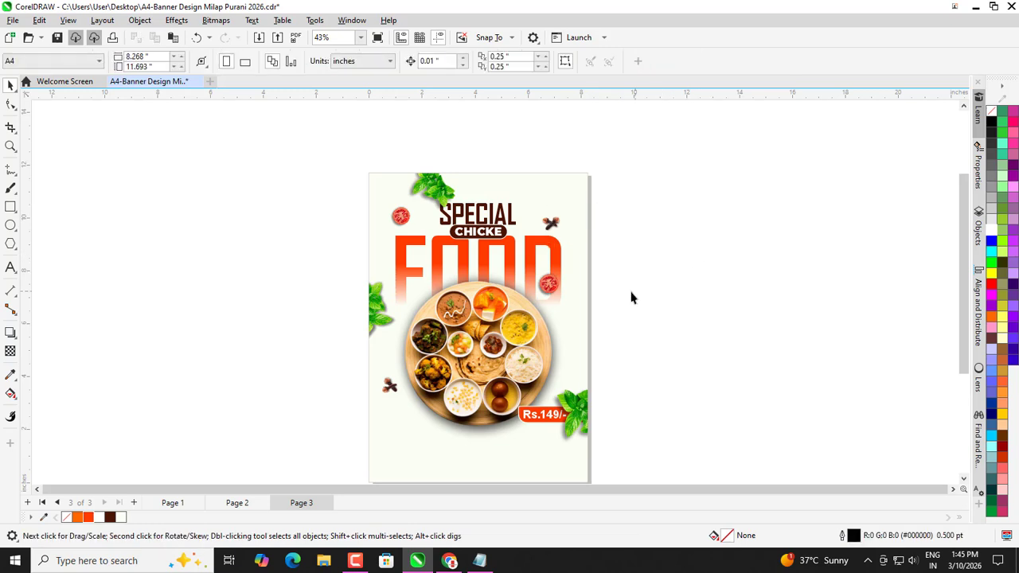
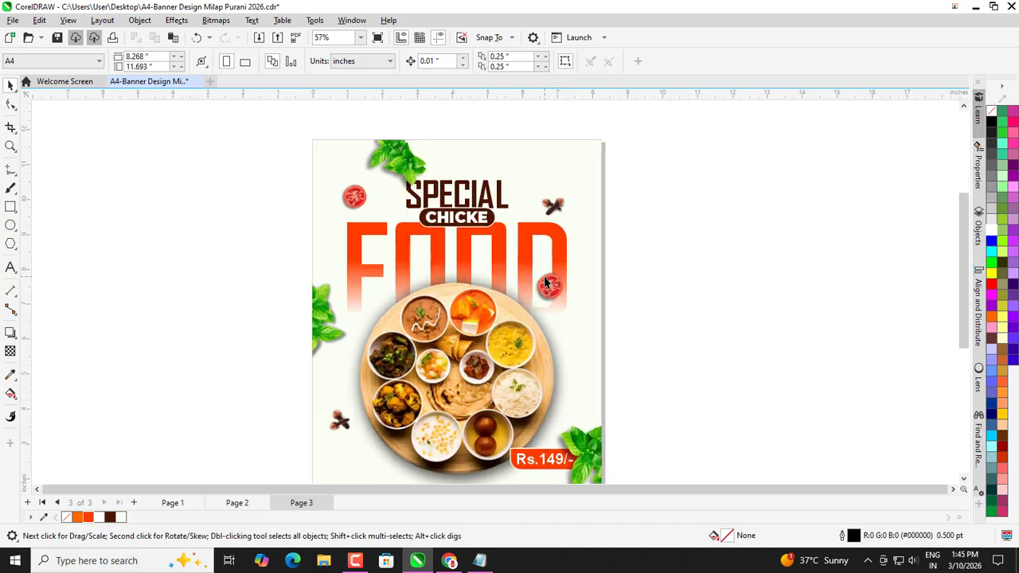
Scale down the tomato slice beside the D of FOOD slightly.
click(550, 286)
scroll(549, 285, up, 2)
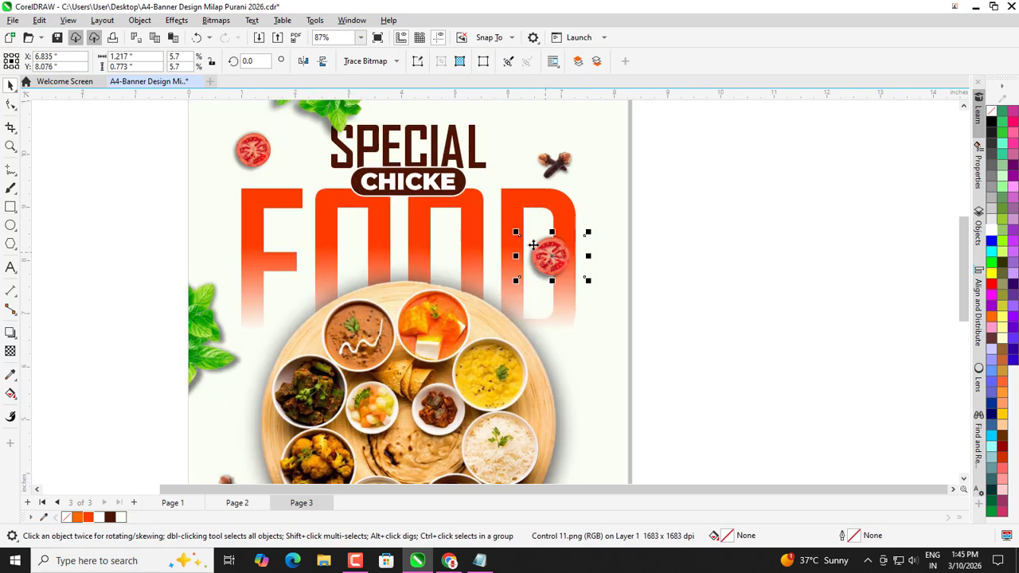
drag(516, 231, 542, 243)
scroll(541, 236, down, 1)
Move the clove garnish beside the plate lower.
click(671, 264)
drag(554, 182, 555, 312)
click(680, 305)
click(727, 312)
scroll(621, 266, down, 2)
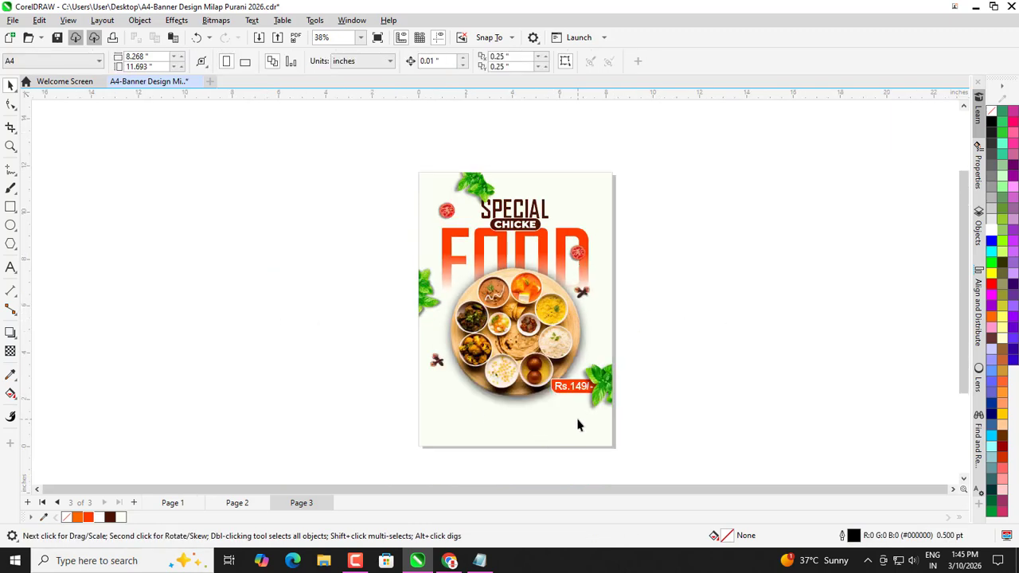
scroll(585, 374, up, 1)
scroll(205, 255, down, 1)
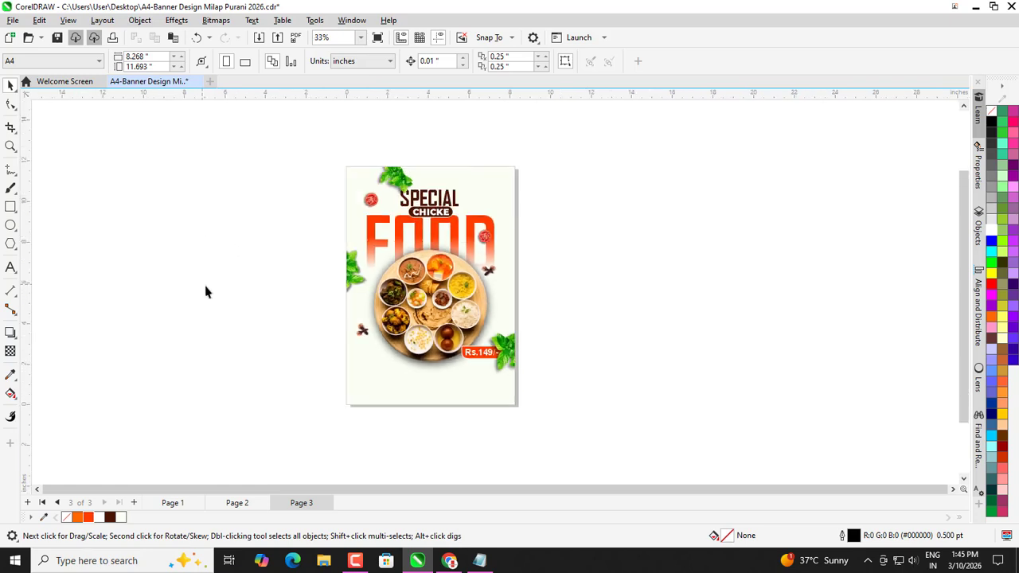
scroll(281, 316, up, 1)
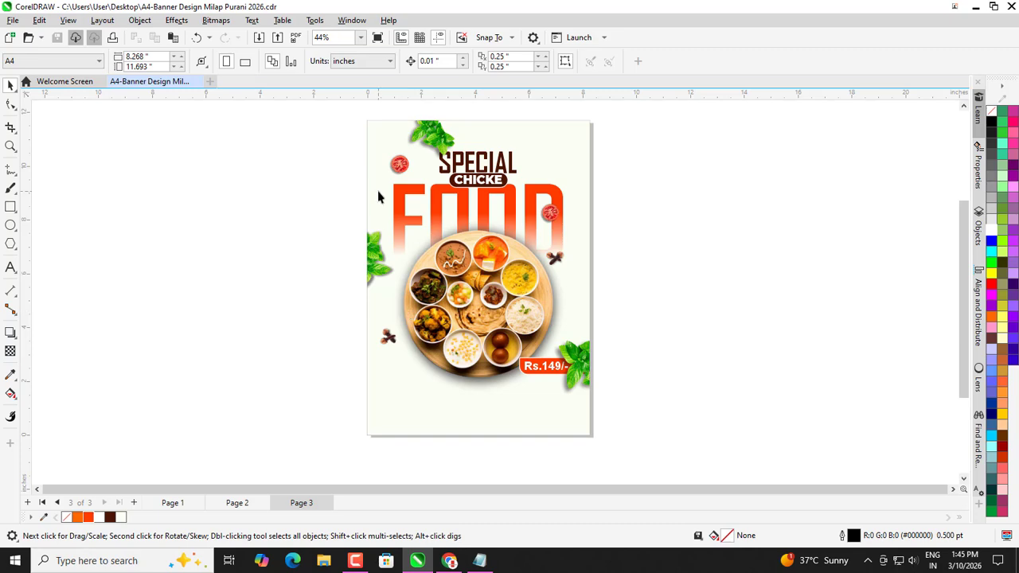
scroll(379, 197, up, 1)
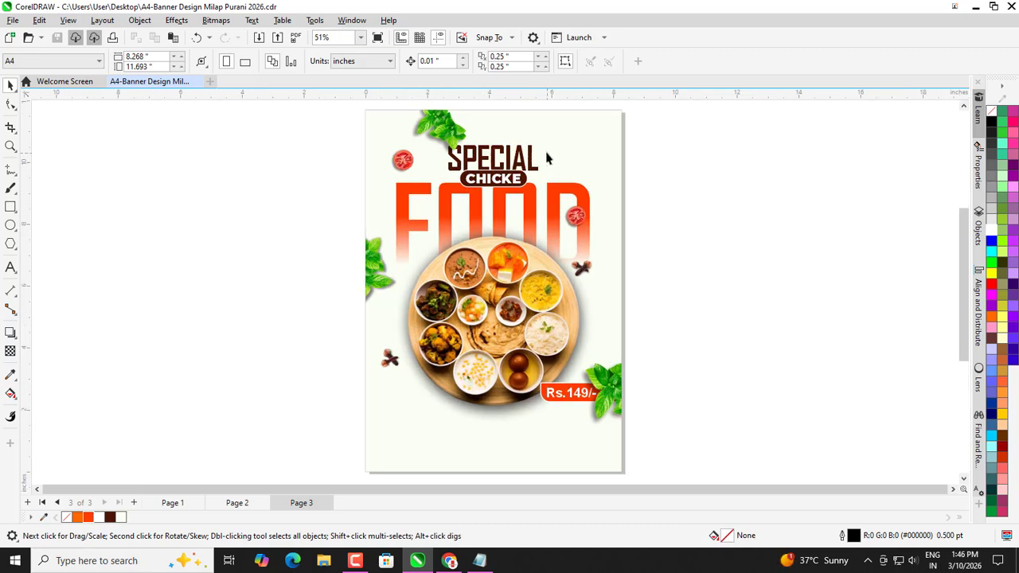
scroll(557, 163, up, 3)
Shrink the tomato slice beside the D further.
click(593, 243)
scroll(625, 231, up, 4)
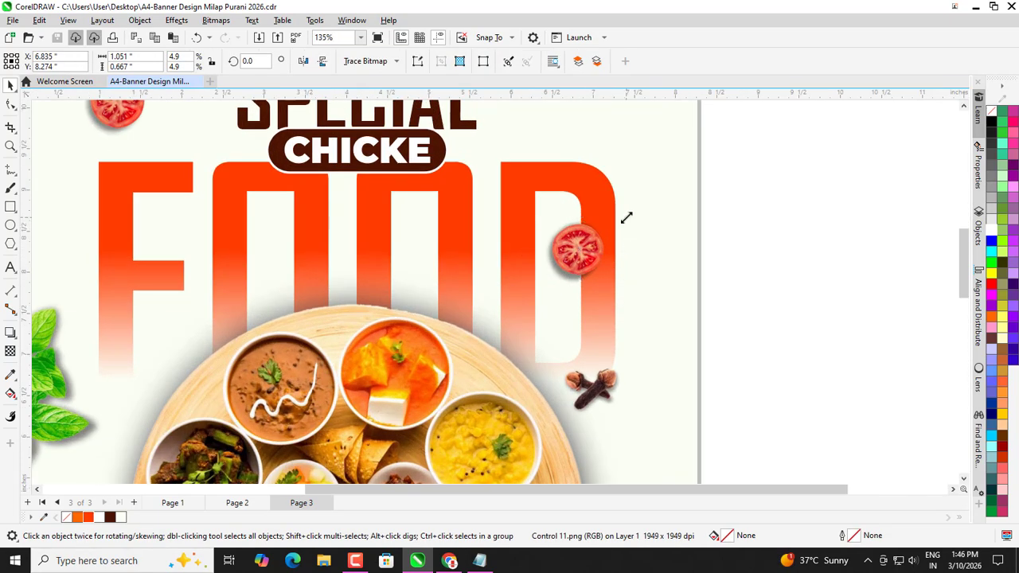
drag(626, 219, 569, 209)
scroll(562, 229, down, 4)
scroll(567, 223, up, 4)
scroll(521, 233, down, 3)
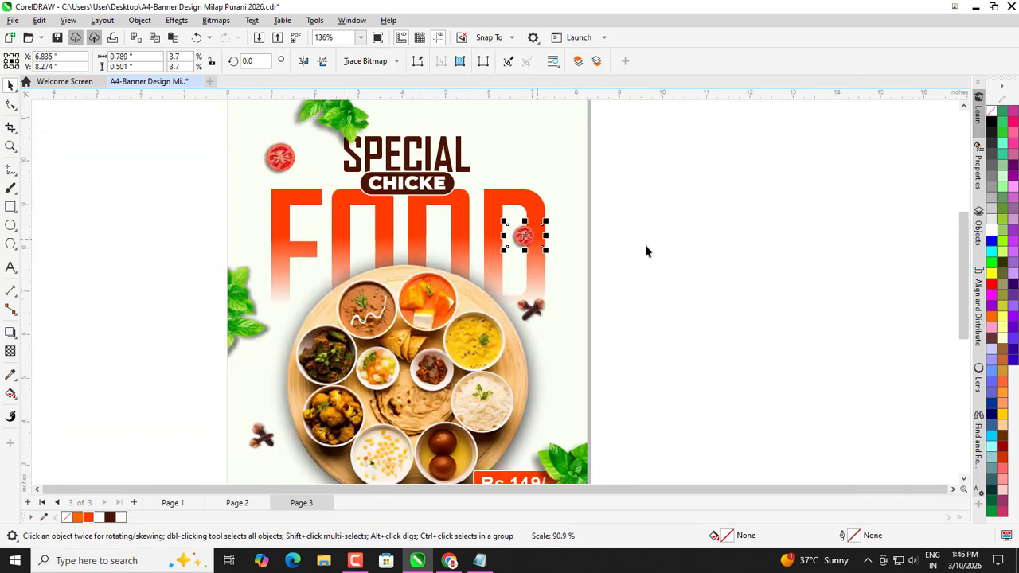
click(645, 244)
scroll(572, 267, down, 2)
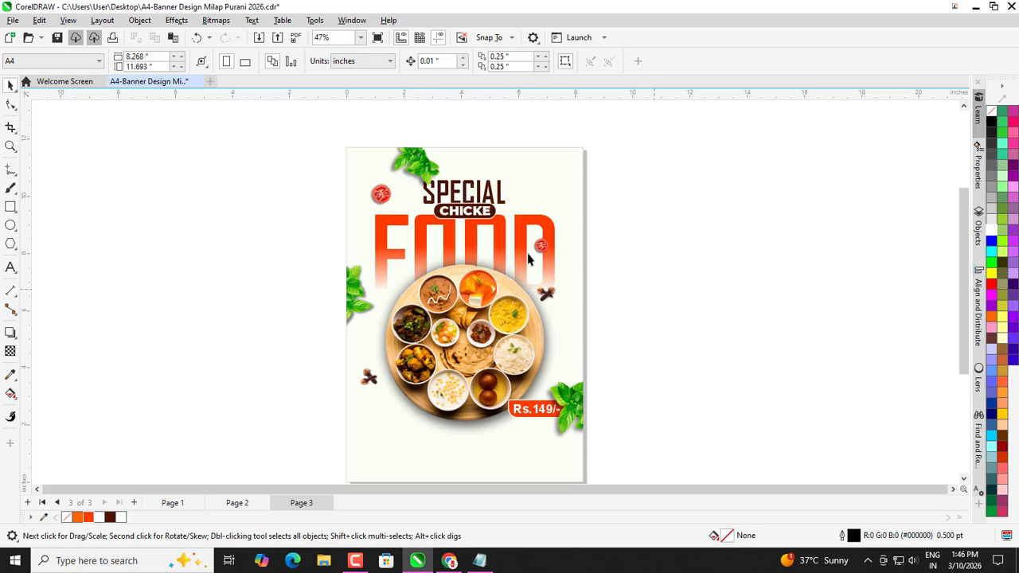
scroll(528, 259, down, 1)
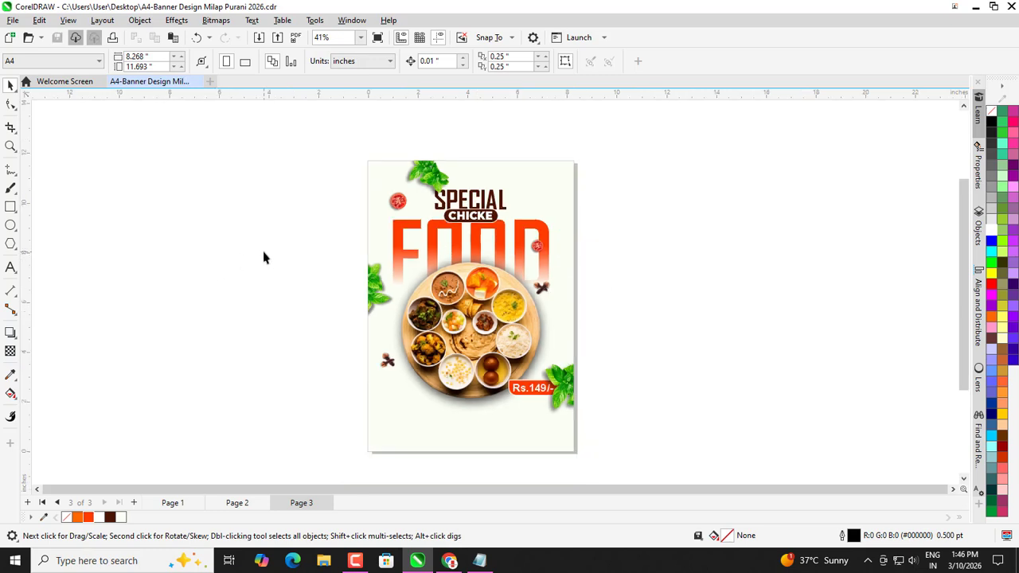
scroll(458, 406, up, 1)
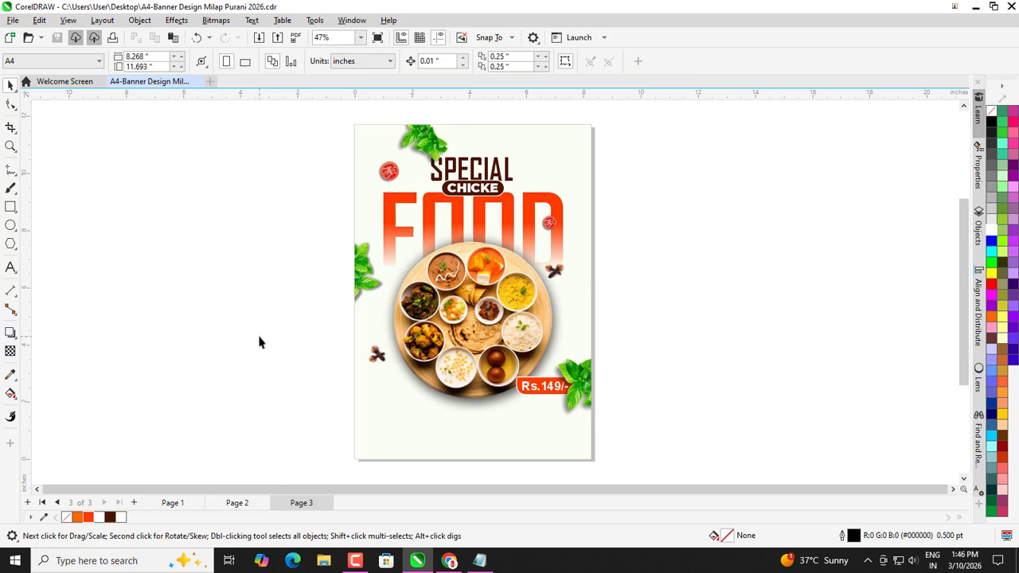
scroll(466, 466, up, 2)
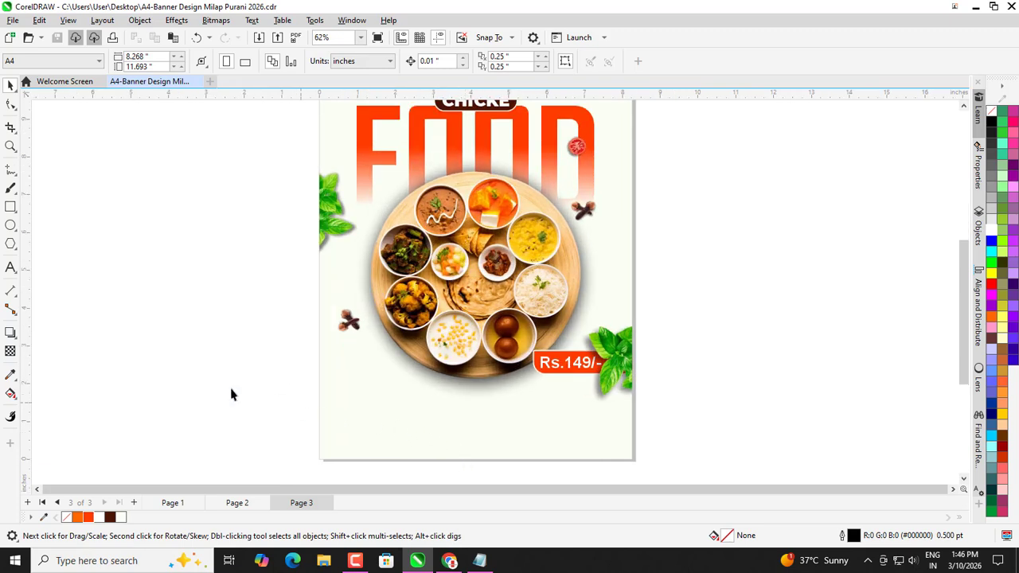
Copy the three-line thali description from the Notepad file.
click(479, 560)
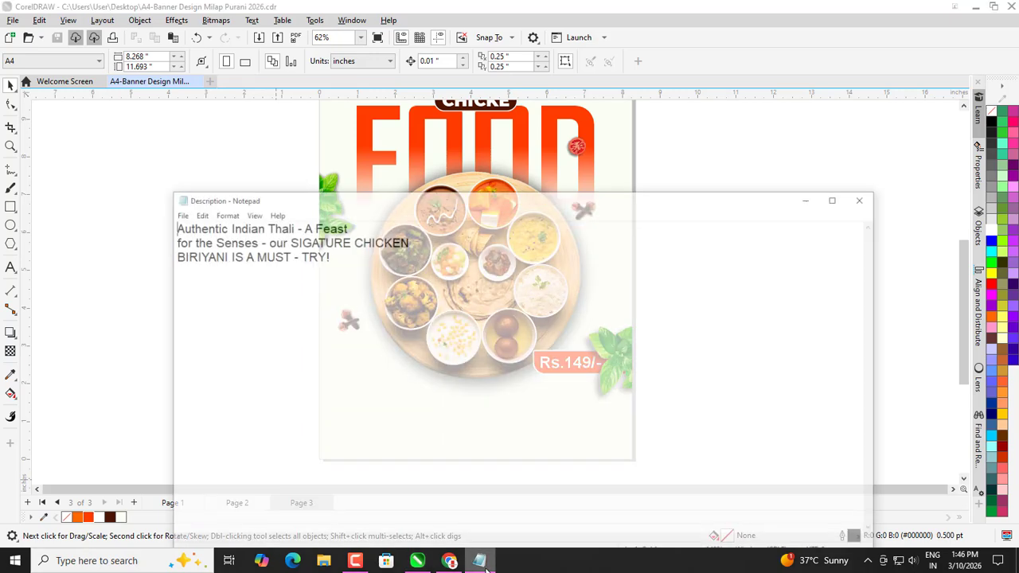
drag(148, 199, 332, 241)
key(ctrl+c)
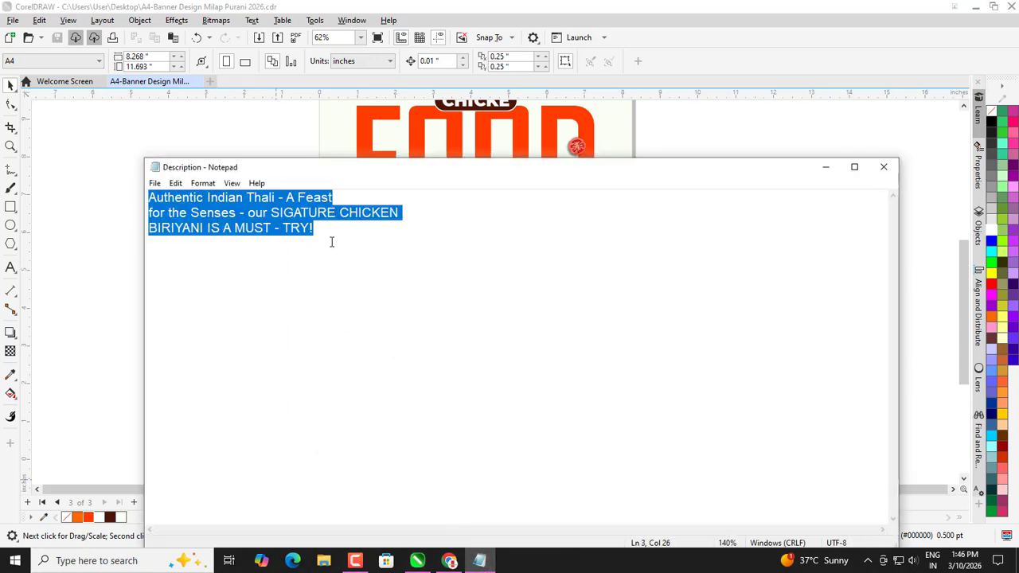
click(826, 168)
click(10, 266)
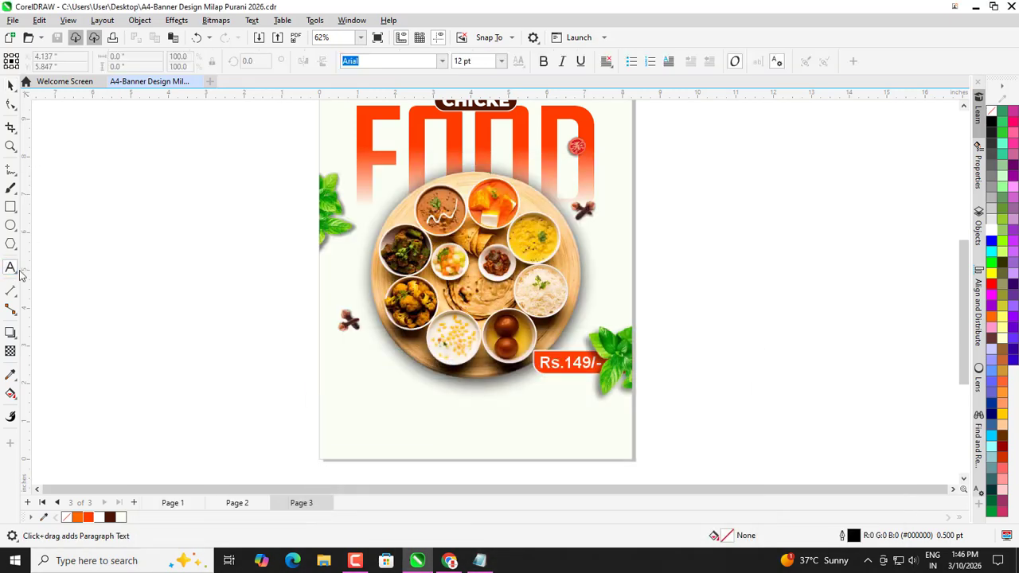
Paste the description below the plate and set it in Bahnschrift 10 pt.
click(352, 402)
key(ctrl+v)
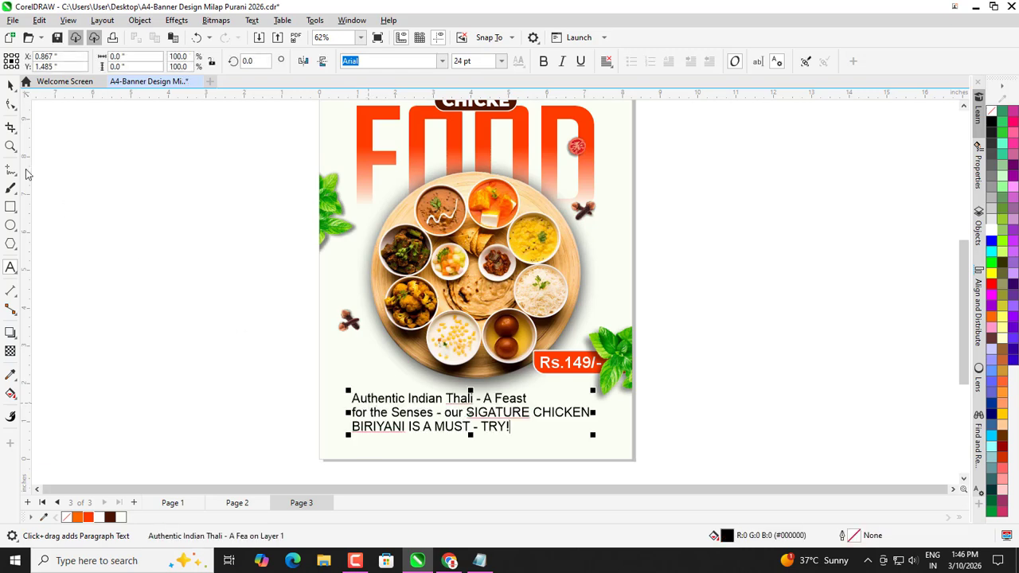
click(11, 87)
click(441, 61)
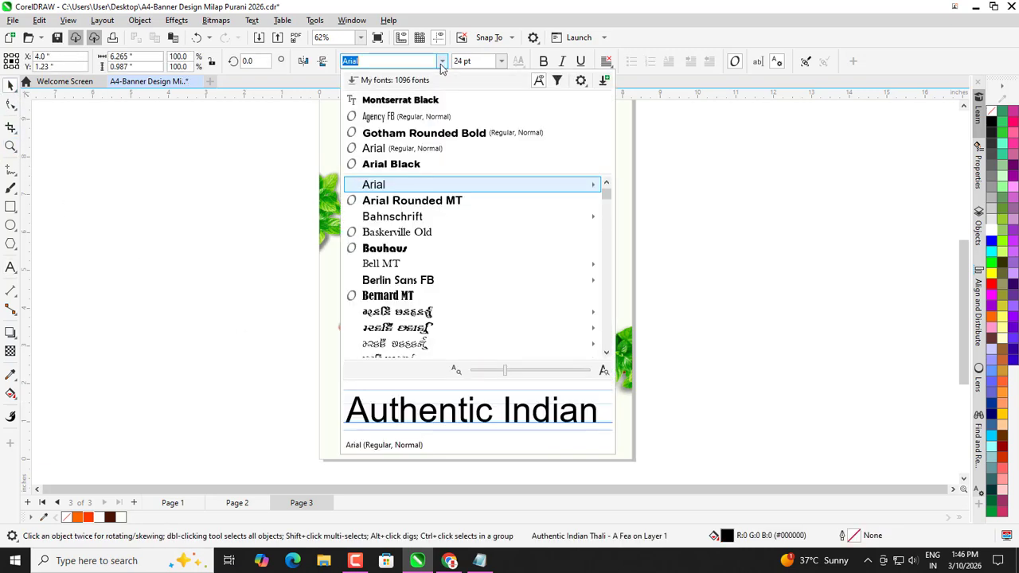
click(392, 217)
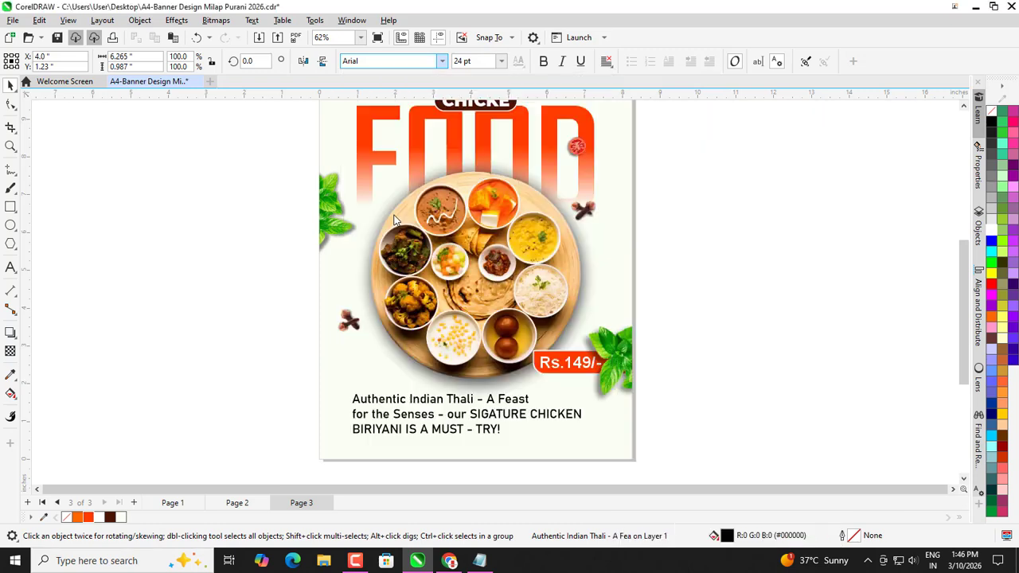
click(500, 61)
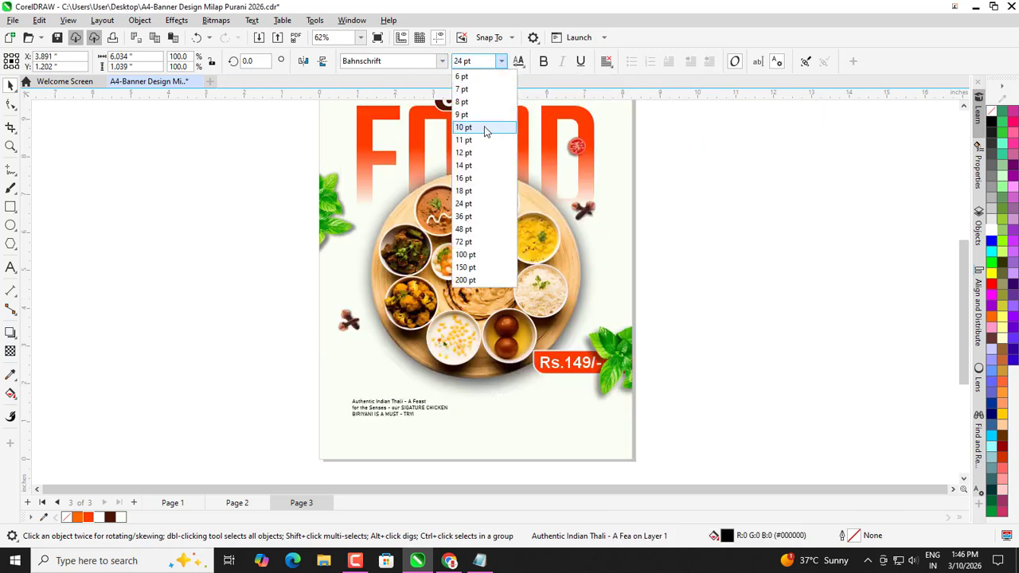
click(485, 128)
click(216, 231)
Move the description text toward the lower-left of the page.
scroll(316, 342, up, 4)
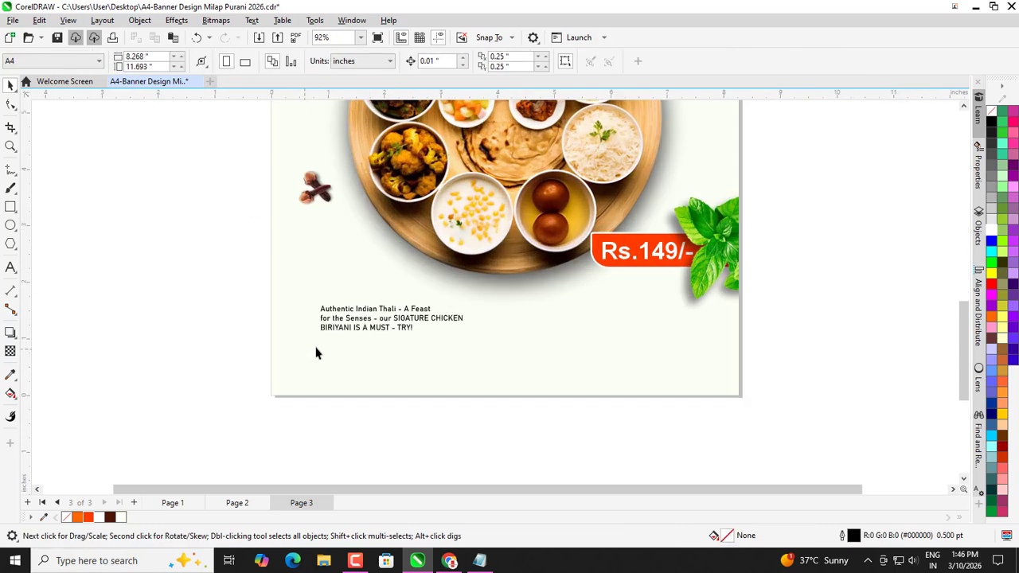
drag(332, 327, 309, 394)
click(163, 366)
scroll(363, 385, up, 1)
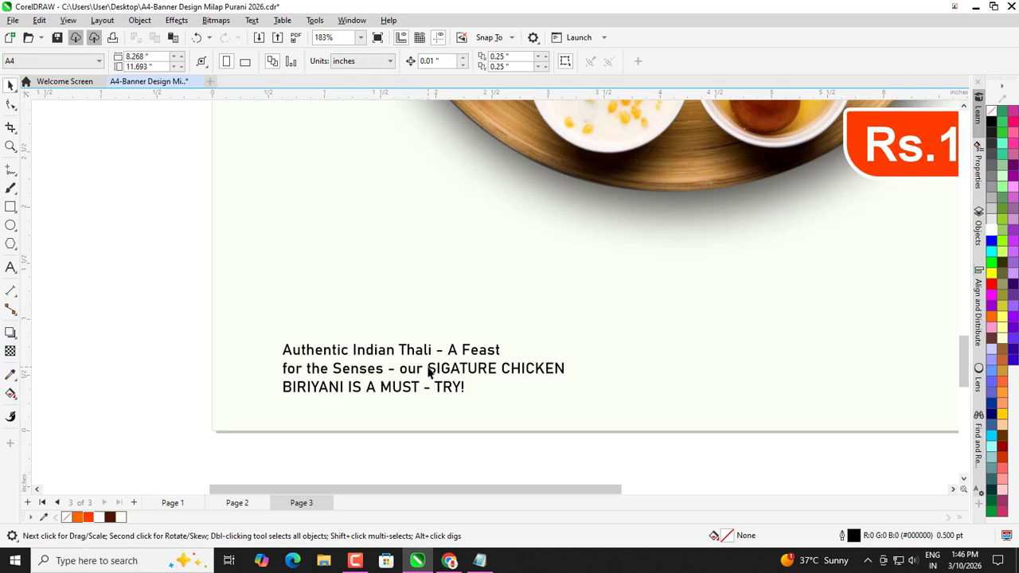
scroll(363, 405, down, 1)
click(347, 397)
click(380, 386)
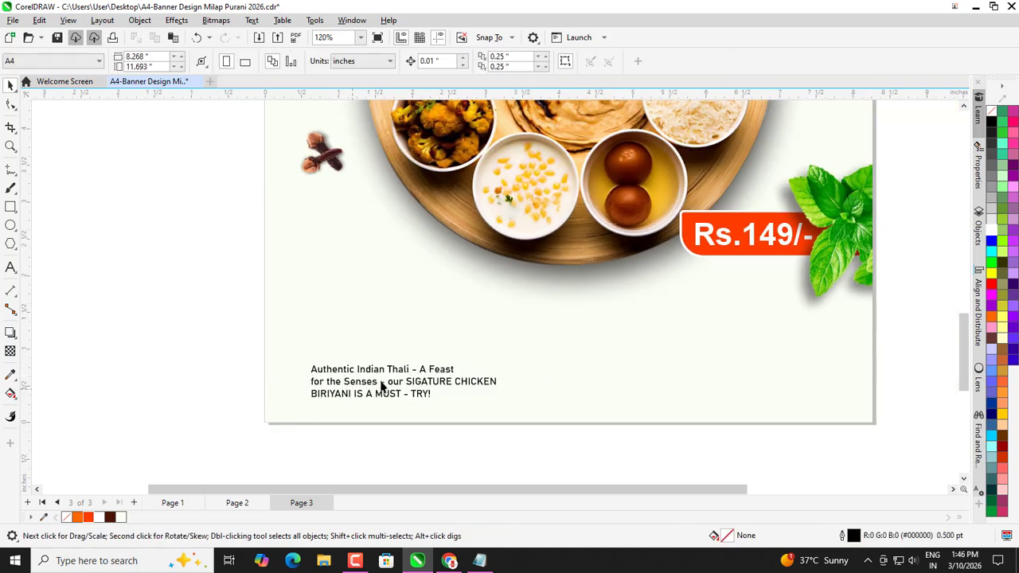
scroll(382, 385, up, 1)
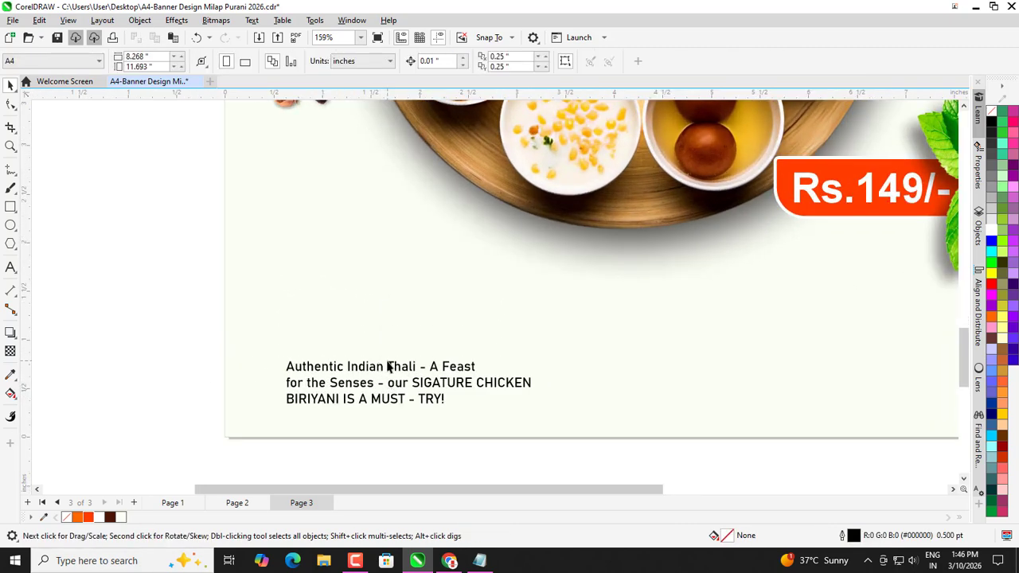
Make 'Thali - A Feast' bold in the description.
double_click(389, 366)
drag(390, 364, 477, 360)
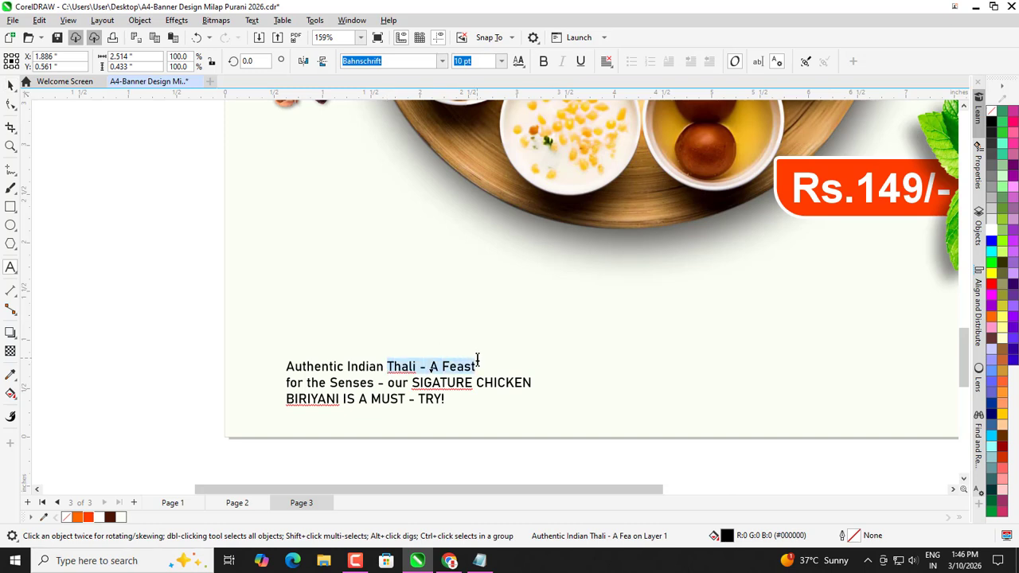
click(543, 62)
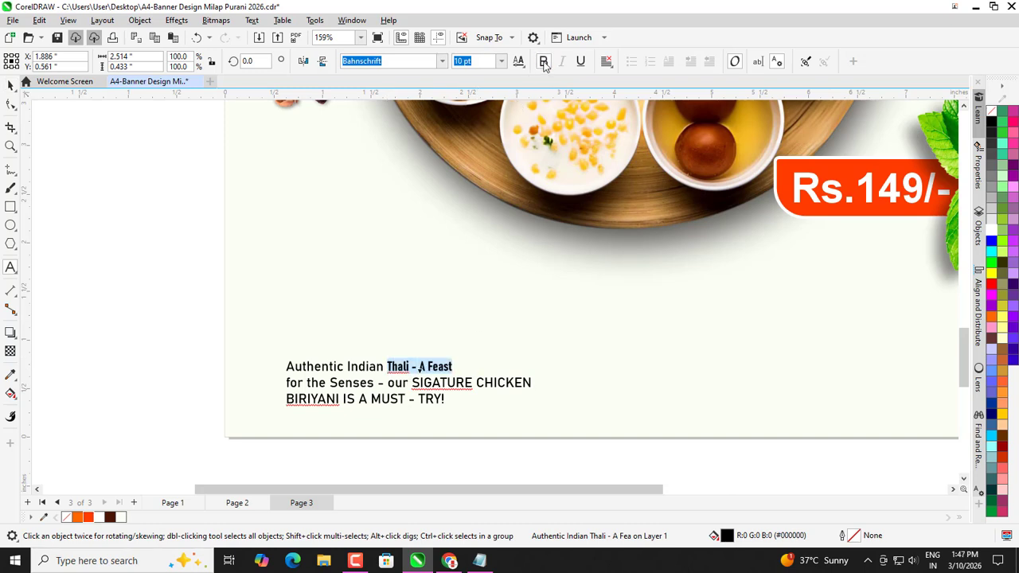
click(9, 86)
click(165, 277)
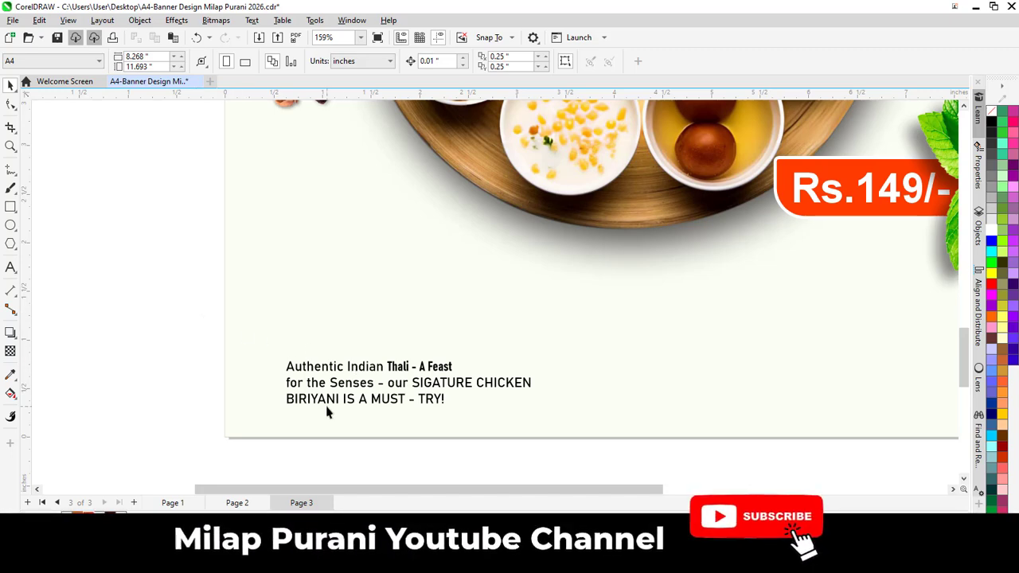
scroll(436, 392, up, 1)
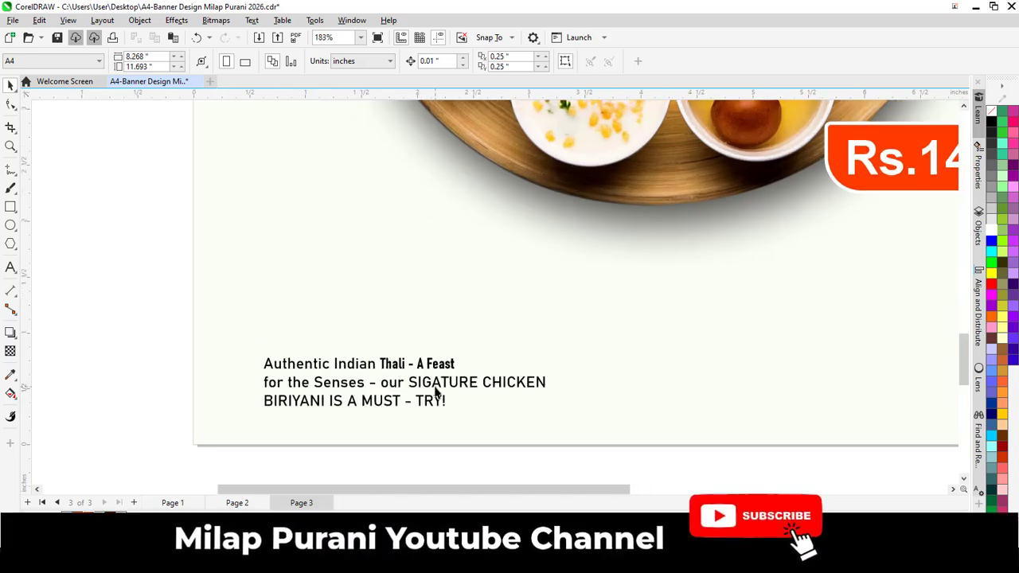
Make the word CHICKEN bold and red.
click(483, 389)
drag(483, 384, 546, 384)
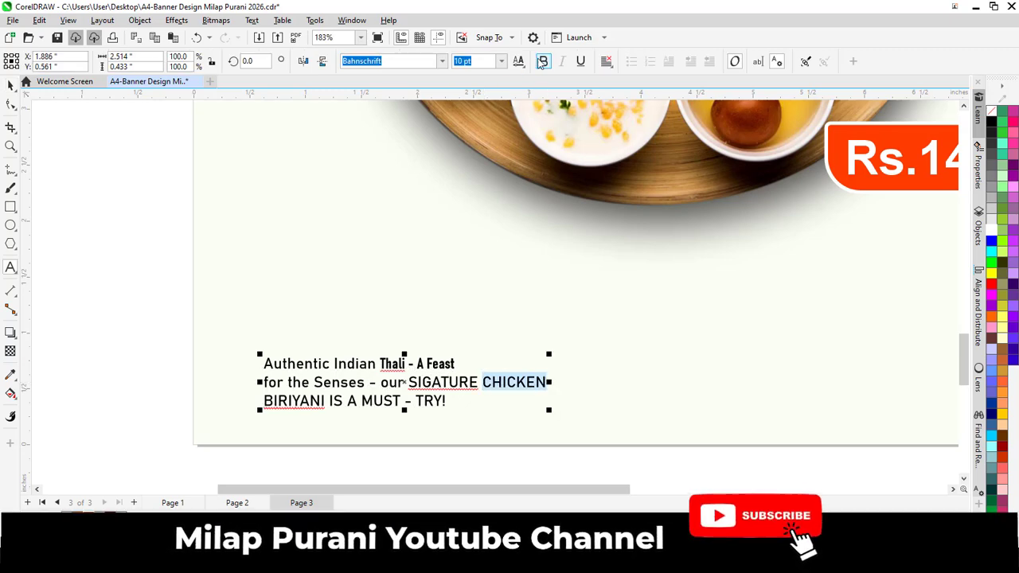
click(542, 62)
click(991, 285)
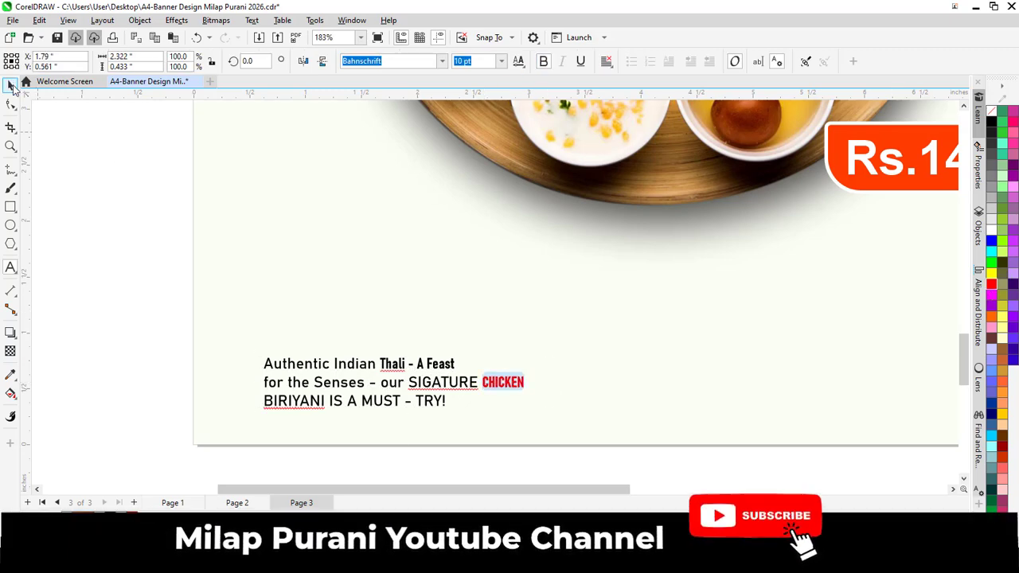
click(11, 85)
click(268, 289)
scroll(262, 382, down, 1)
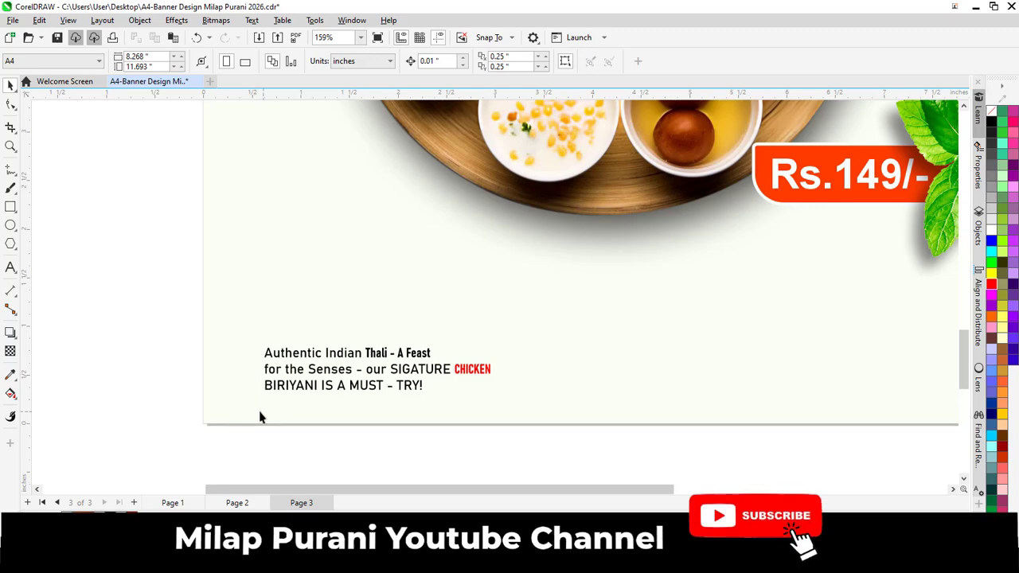
scroll(260, 414, up, 3)
Make the phrase 'for the Senses' bold.
double_click(260, 360)
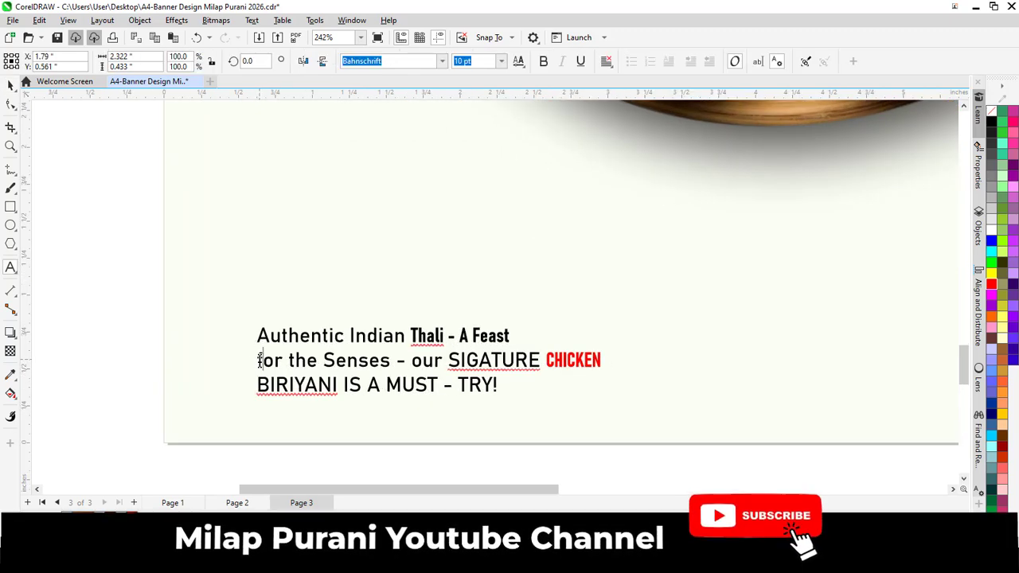
drag(260, 360, 390, 363)
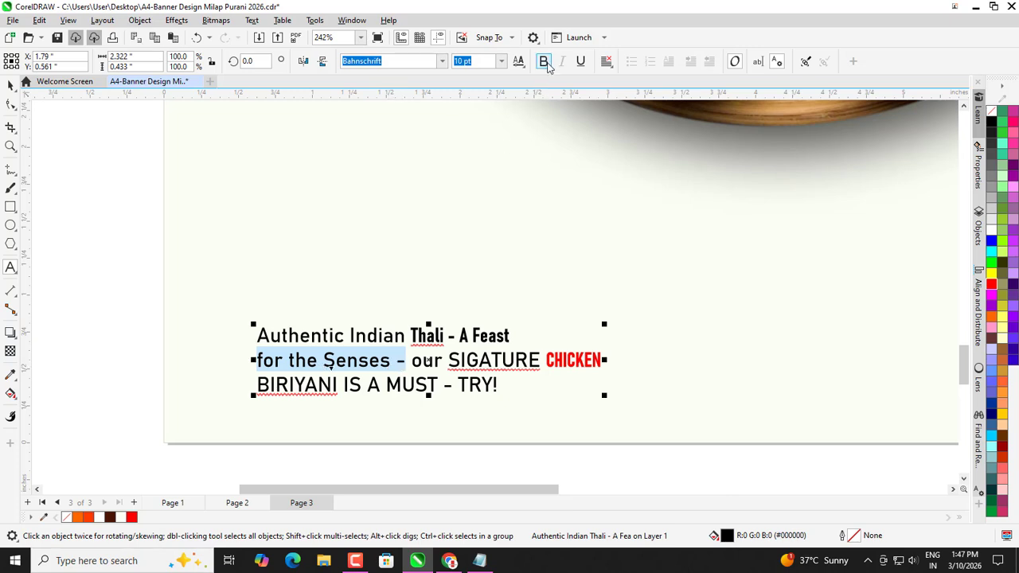
click(11, 85)
click(49, 178)
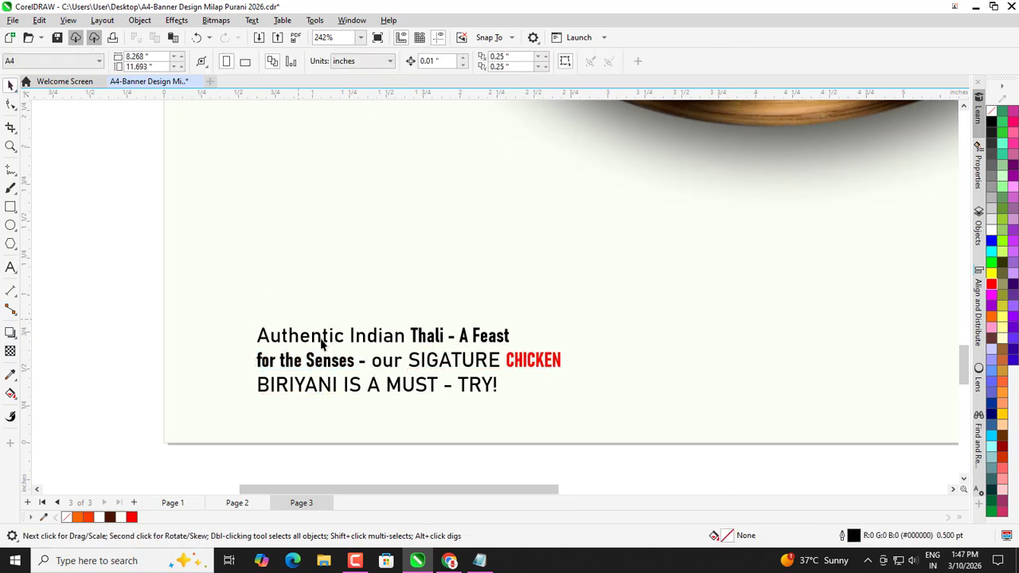
scroll(318, 339, down, 1)
scroll(256, 392, up, 2)
Make the word BIRIYANI bold and red.
double_click(270, 380)
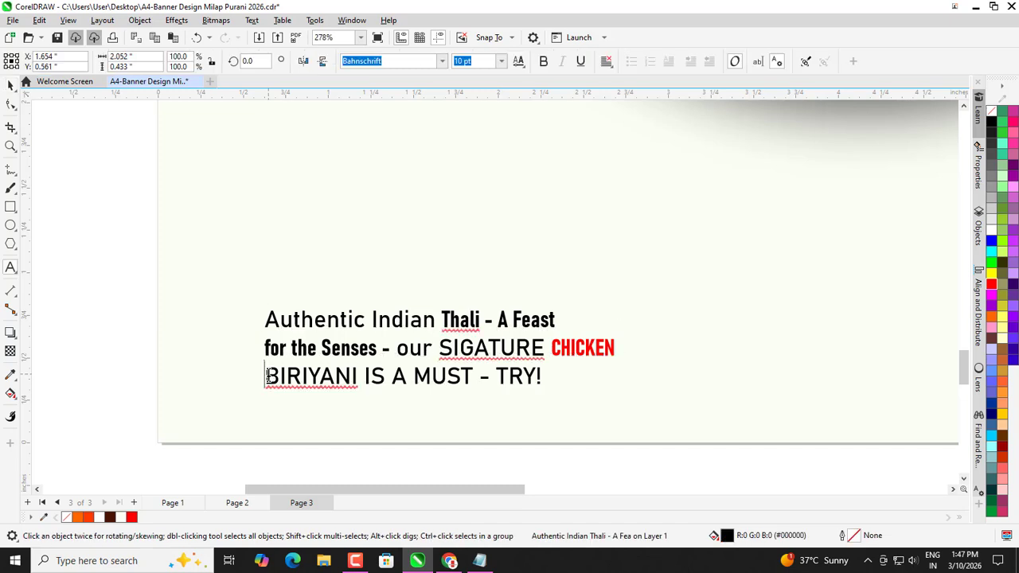
drag(338, 378, 354, 381)
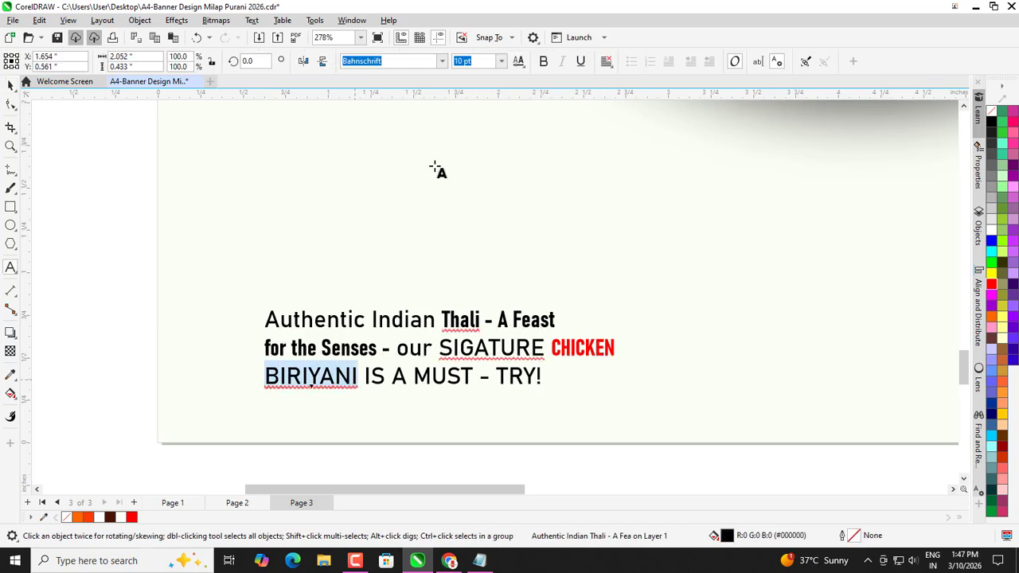
click(543, 63)
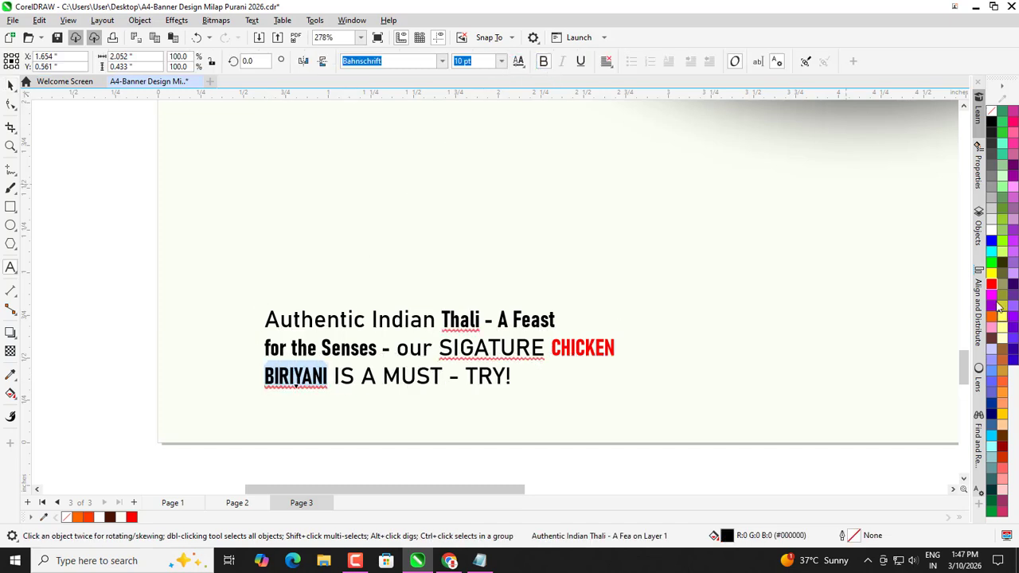
click(991, 287)
click(8, 85)
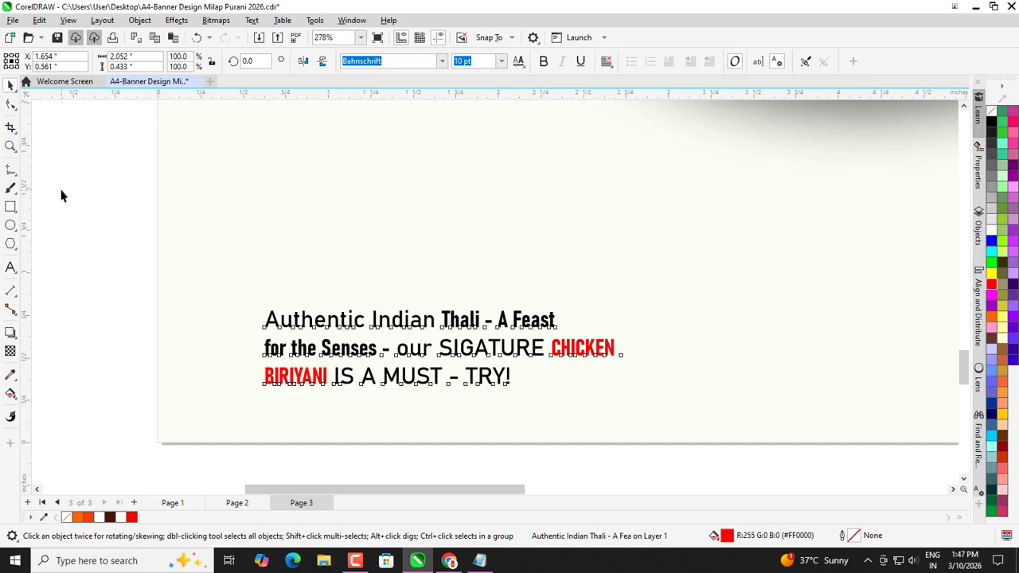
scroll(244, 391, down, 3)
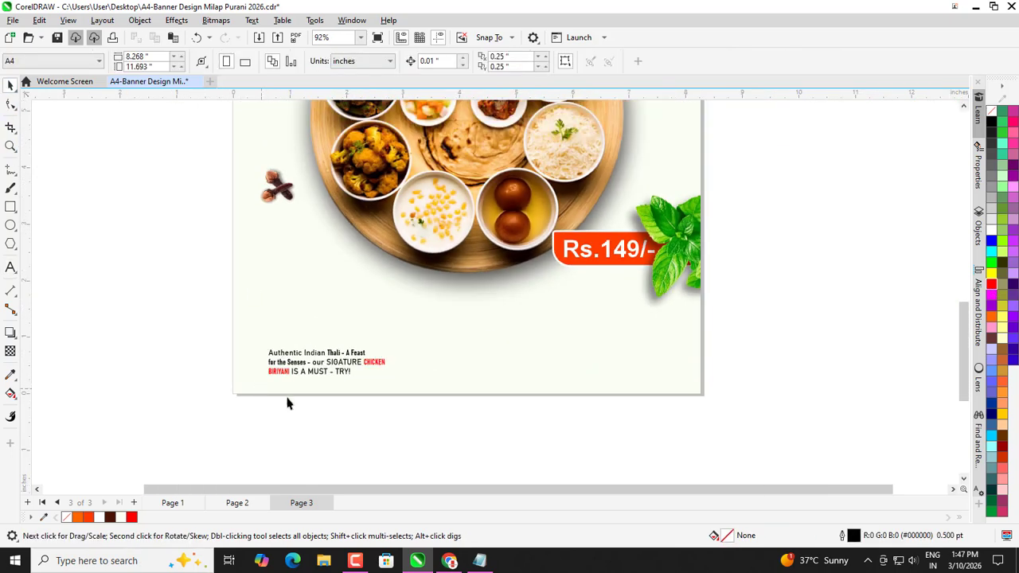
scroll(287, 398, down, 1)
scroll(294, 323, up, 1)
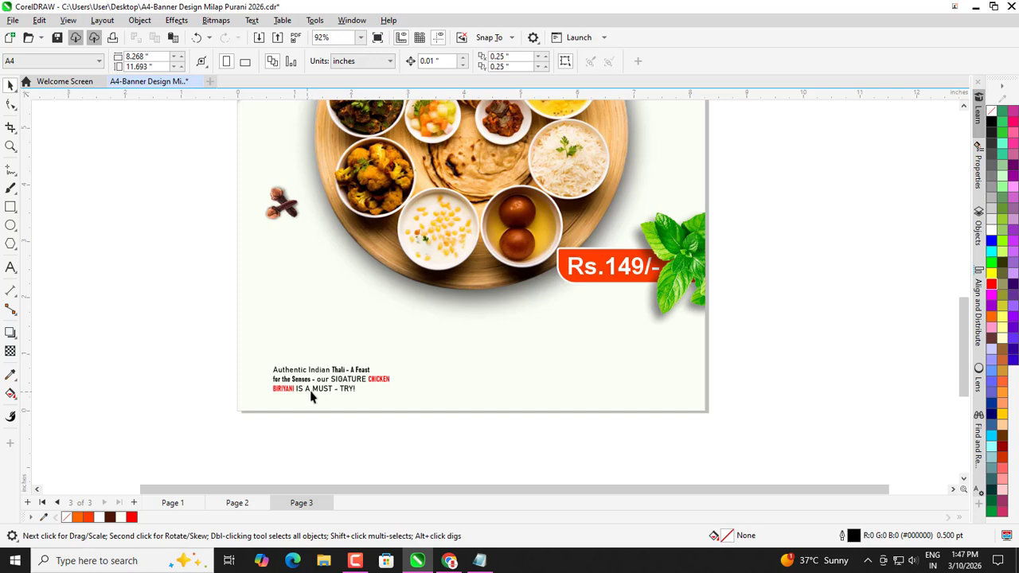
Draw a thin dark-brown vertical bar beside the description, with no outline.
click(10, 207)
scroll(91, 412, up, 3)
drag(400, 329, 403, 392)
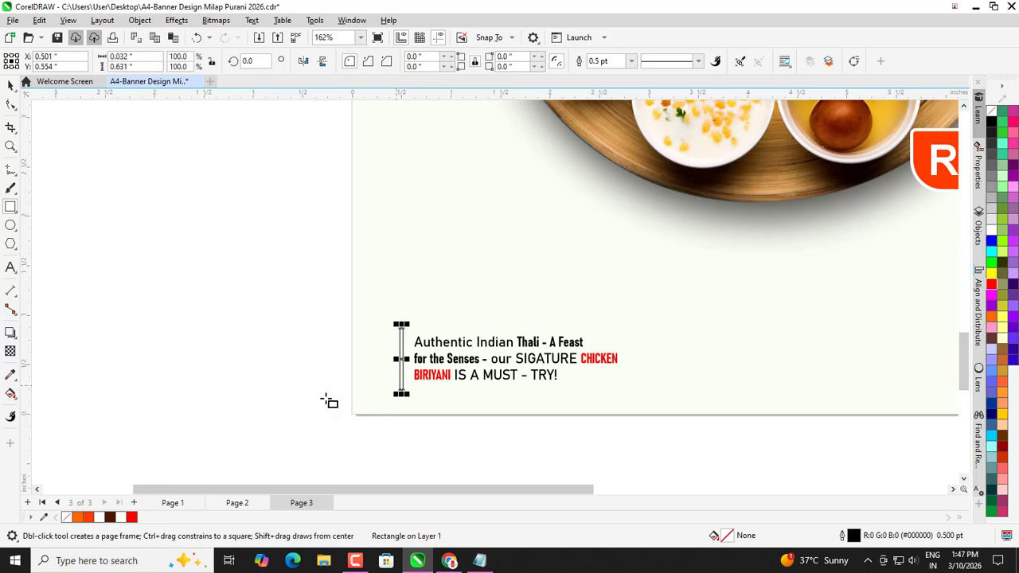
click(109, 517)
right_click(991, 110)
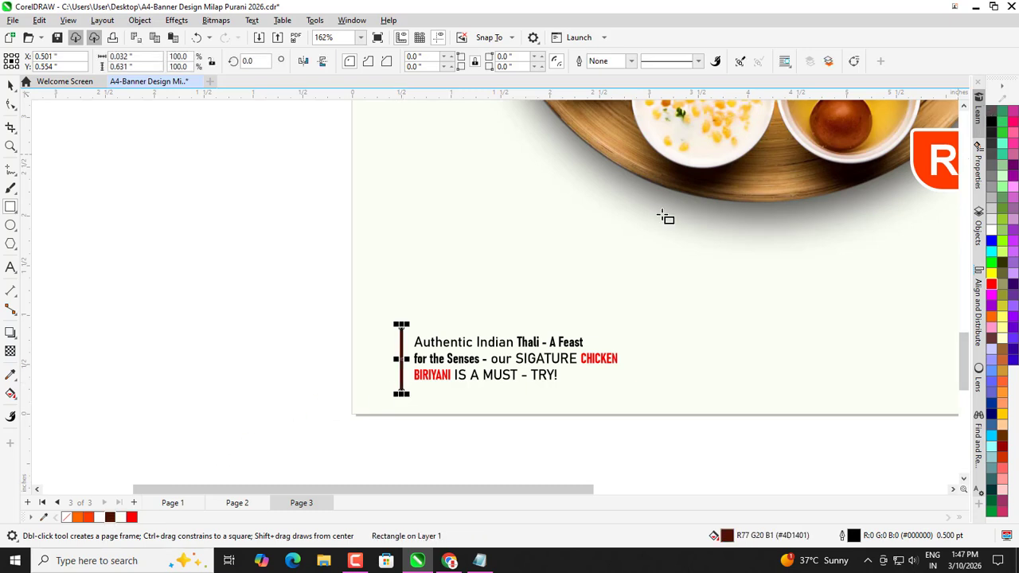
click(11, 85)
click(233, 242)
scroll(298, 346, down, 1)
scroll(370, 368, up, 2)
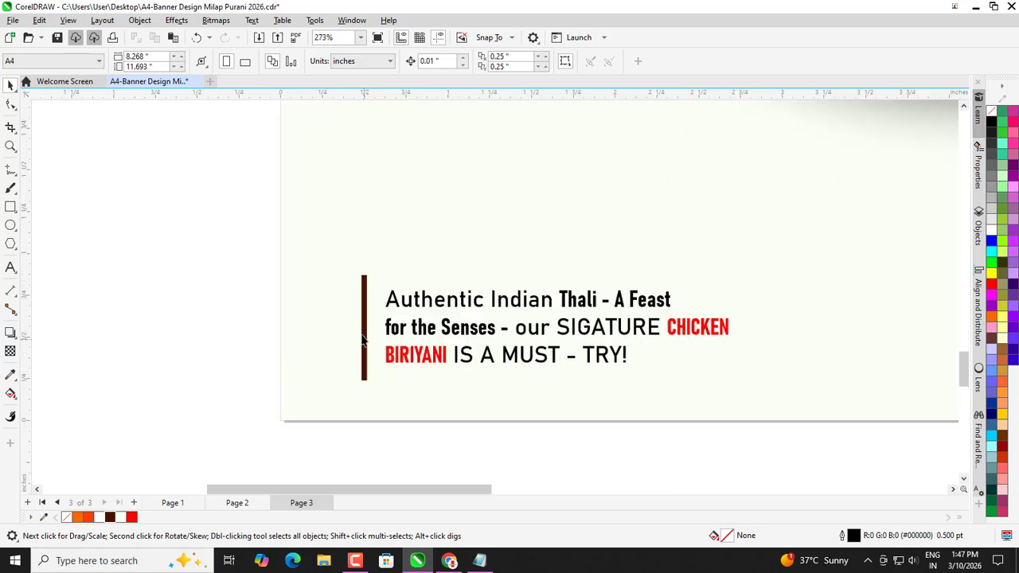
Round the corners of the brown bar.
click(363, 336)
scroll(362, 334, up, 1)
click(10, 104)
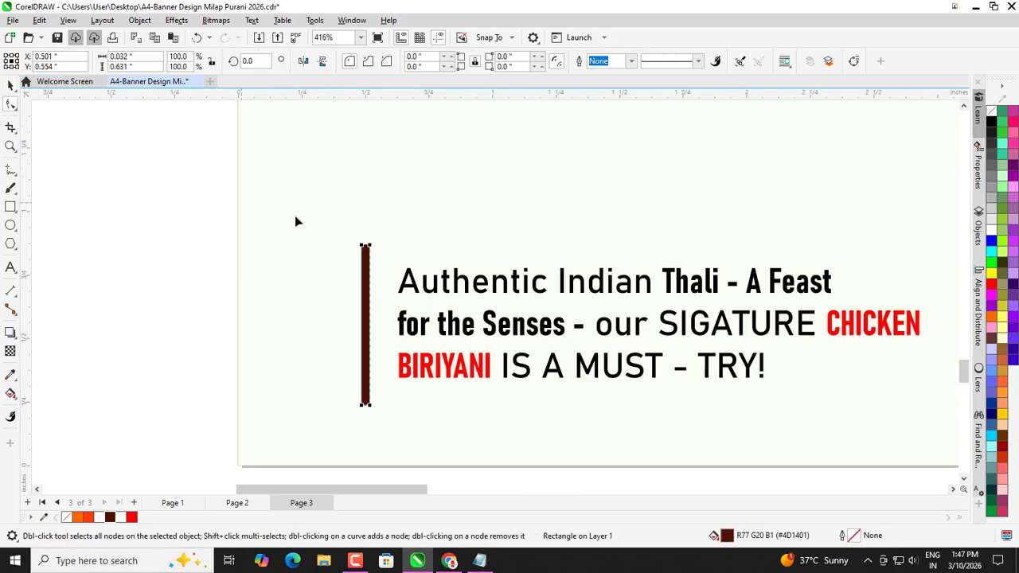
scroll(298, 214, up, 1)
drag(394, 259, 274, 242)
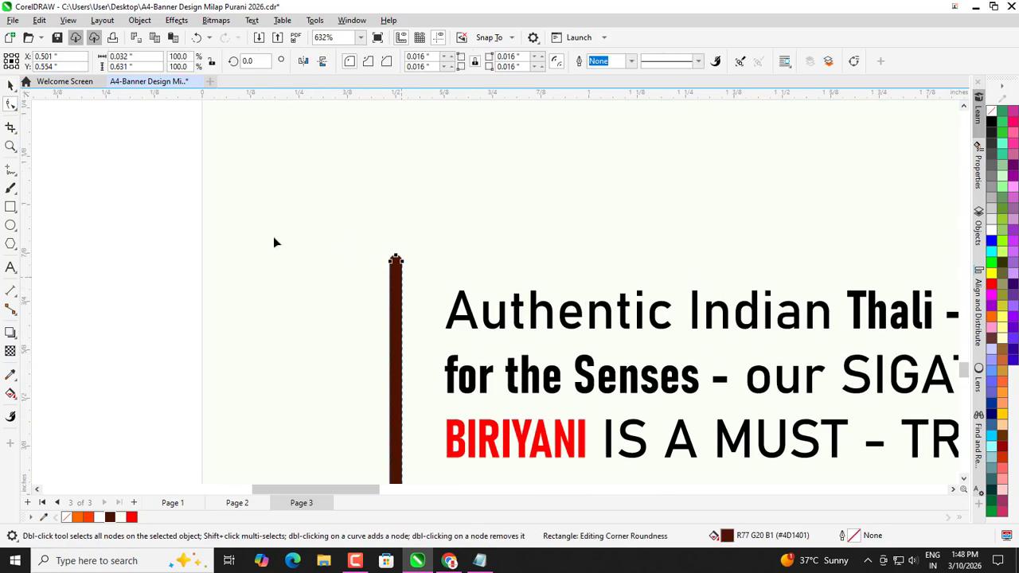
click(11, 85)
click(223, 254)
scroll(168, 257, down, 3)
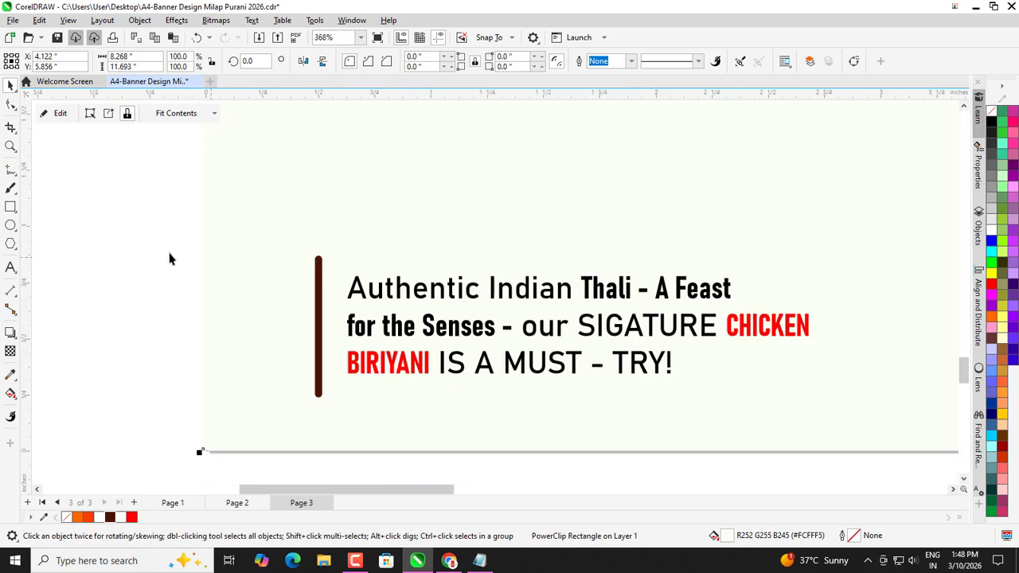
click(137, 277)
scroll(262, 273, up, 2)
Shorten the brown bar to match the description's height.
click(284, 277)
scroll(186, 364, down, 2)
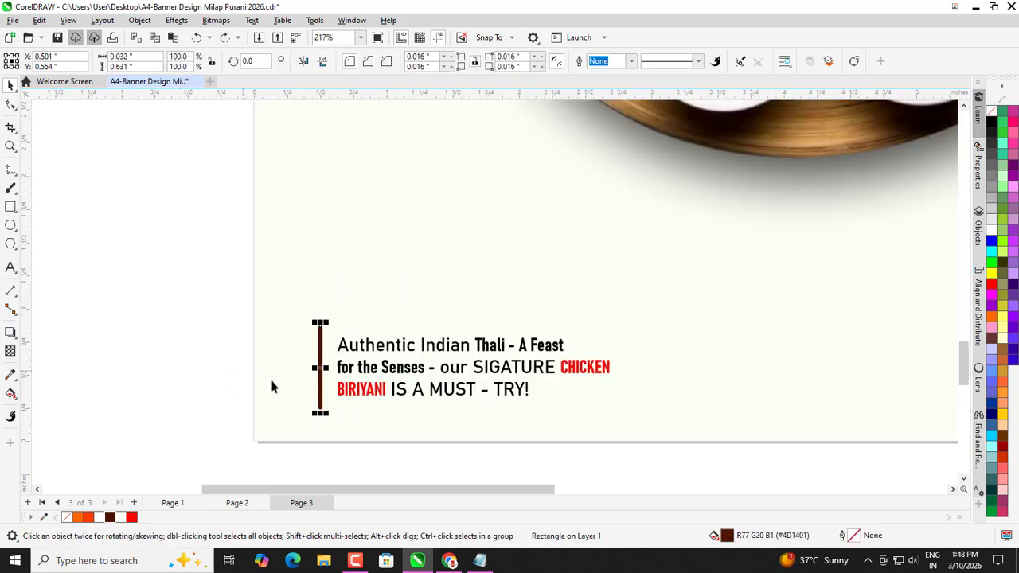
scroll(271, 387, up, 2)
drag(340, 424, 341, 406)
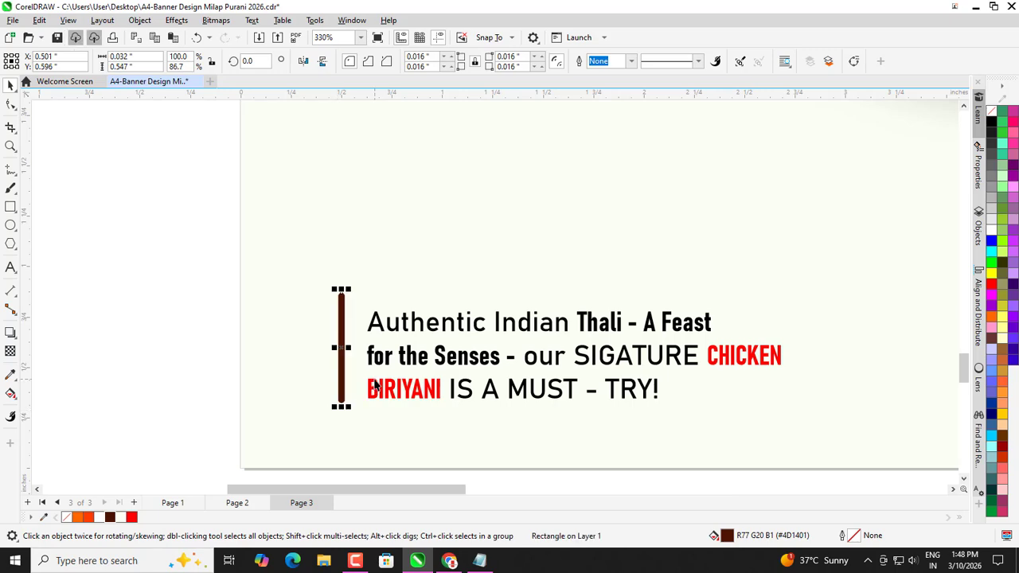
shift+click(375, 385)
scroll(341, 359, up, 1)
scroll(341, 359, down, 2)
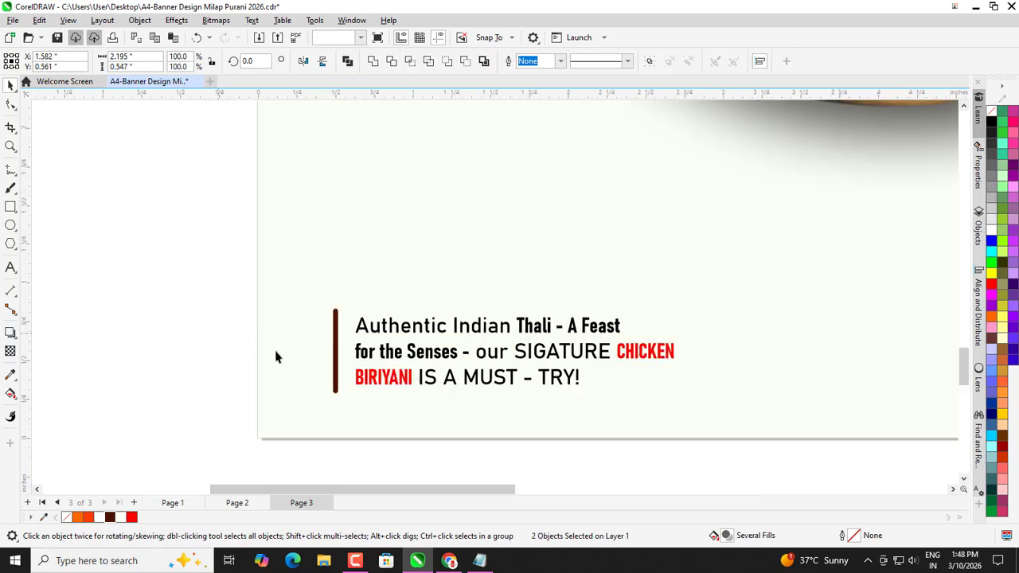
click(336, 344)
scroll(349, 253, up, 2)
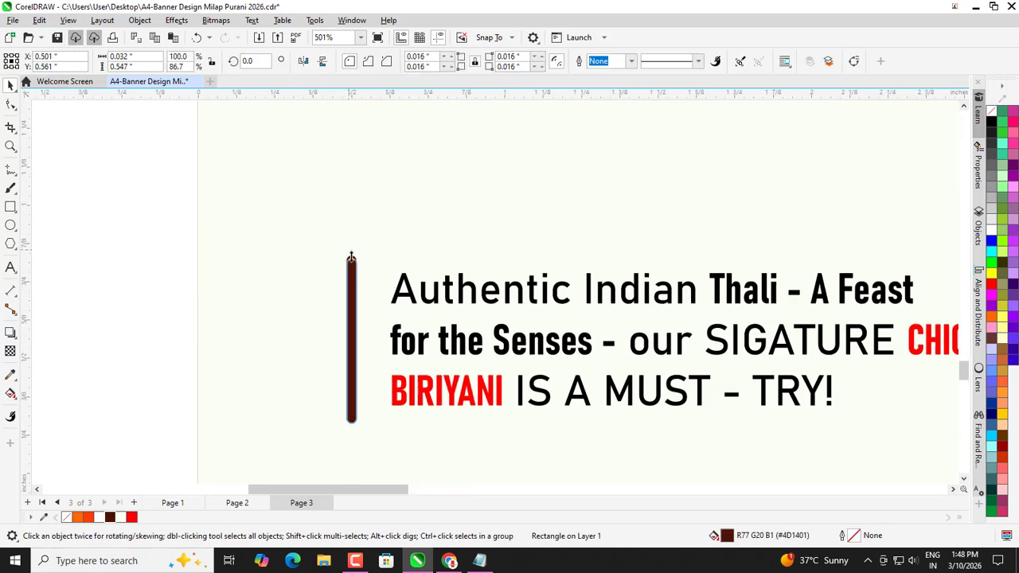
shift+click(396, 295)
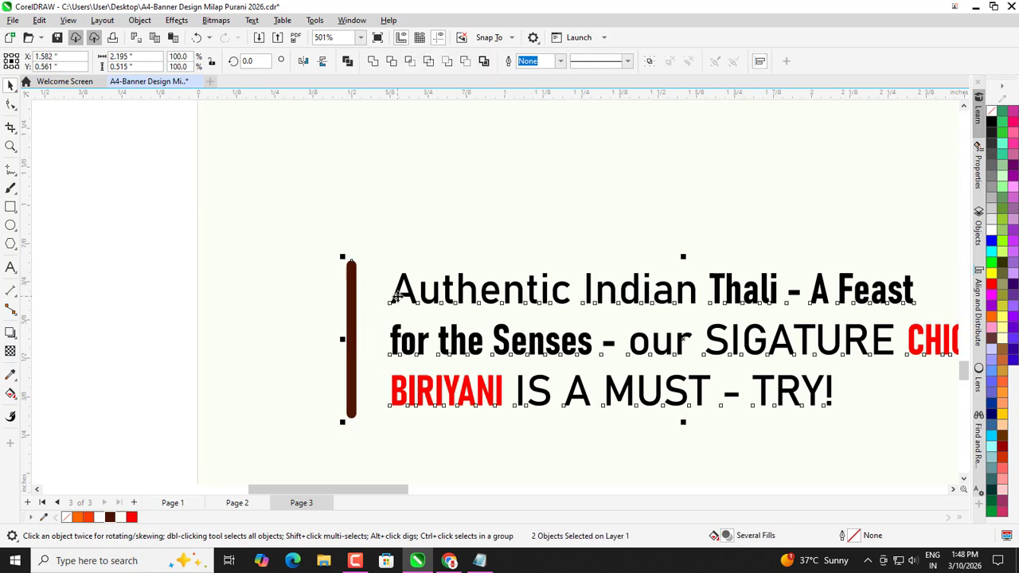
scroll(225, 287, down, 3)
click(225, 286)
scroll(230, 312, down, 3)
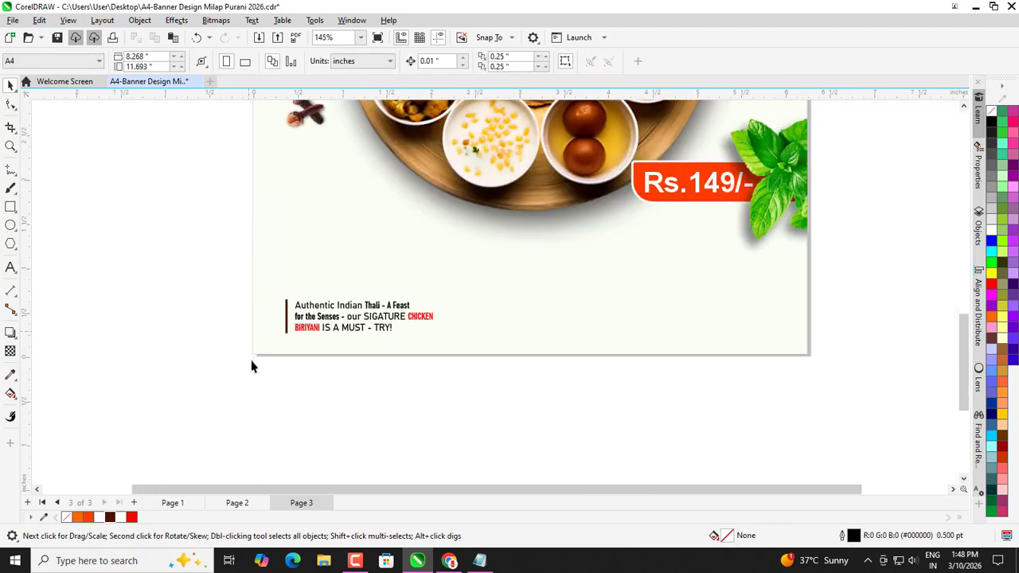
scroll(252, 365, down, 2)
drag(444, 388, 444, 389)
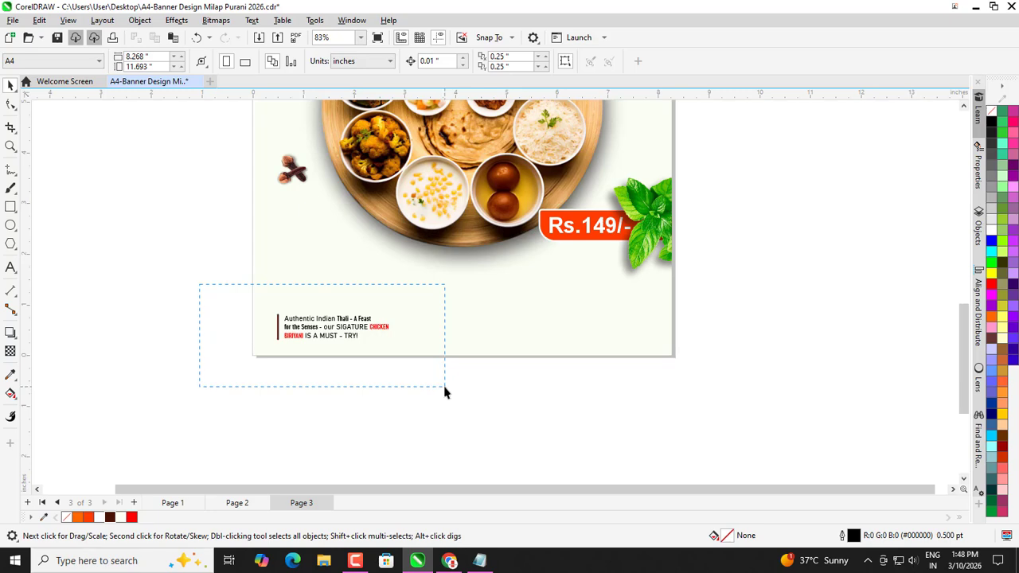
scroll(298, 319, up, 6)
Widen the brown bar slightly.
click(366, 343)
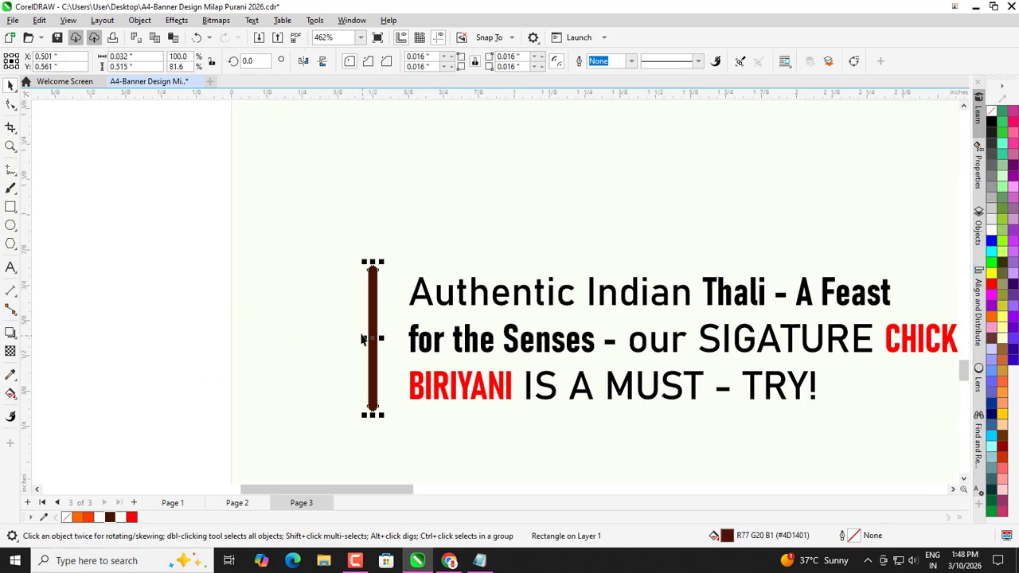
scroll(366, 340, up, 1)
drag(366, 343, 357, 337)
scroll(343, 366, down, 4)
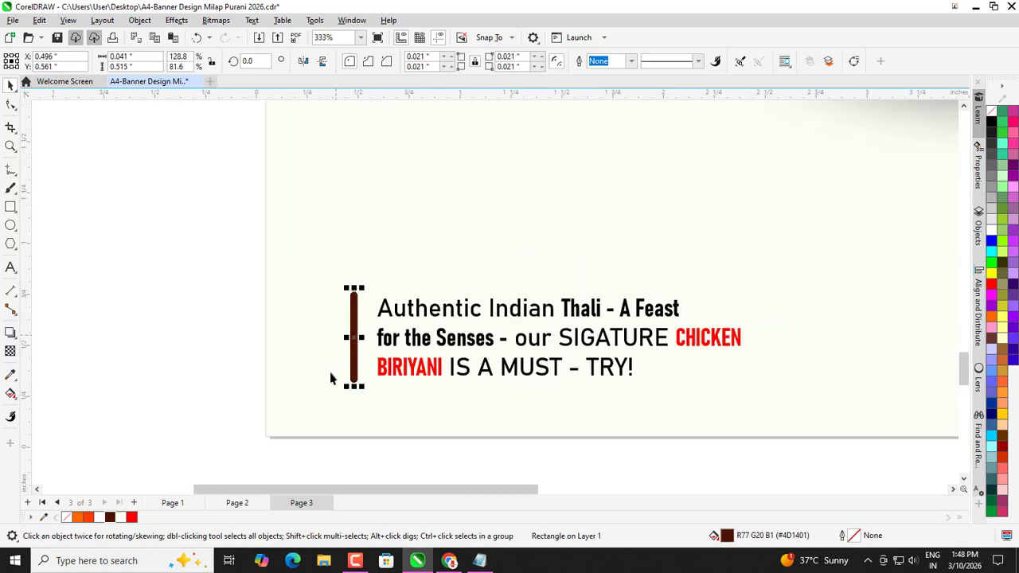
scroll(310, 377, down, 2)
Select the description and bar together and group them with Ctrl+G.
click(254, 314)
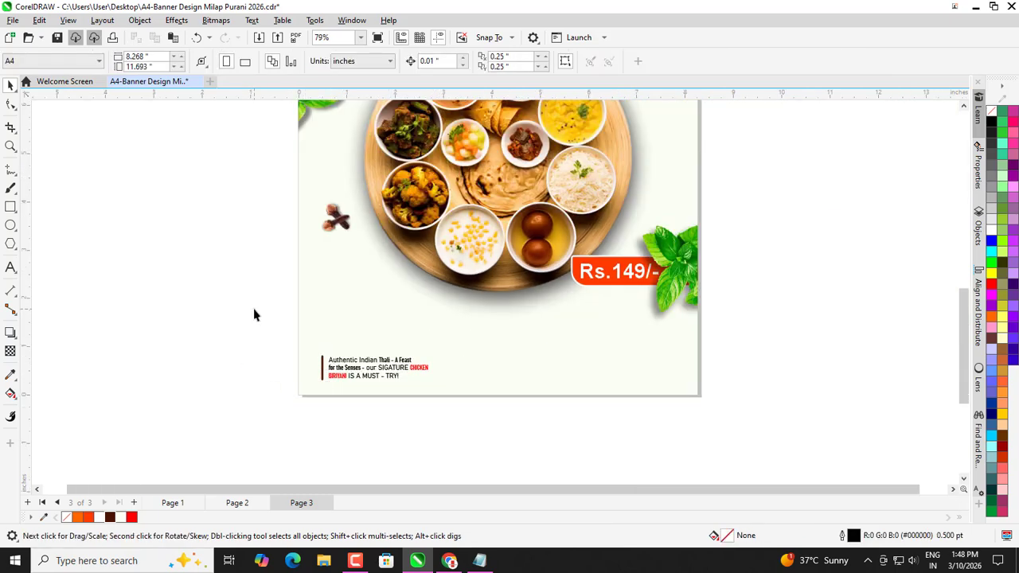
drag(484, 440, 482, 423)
key(ctrl+g)
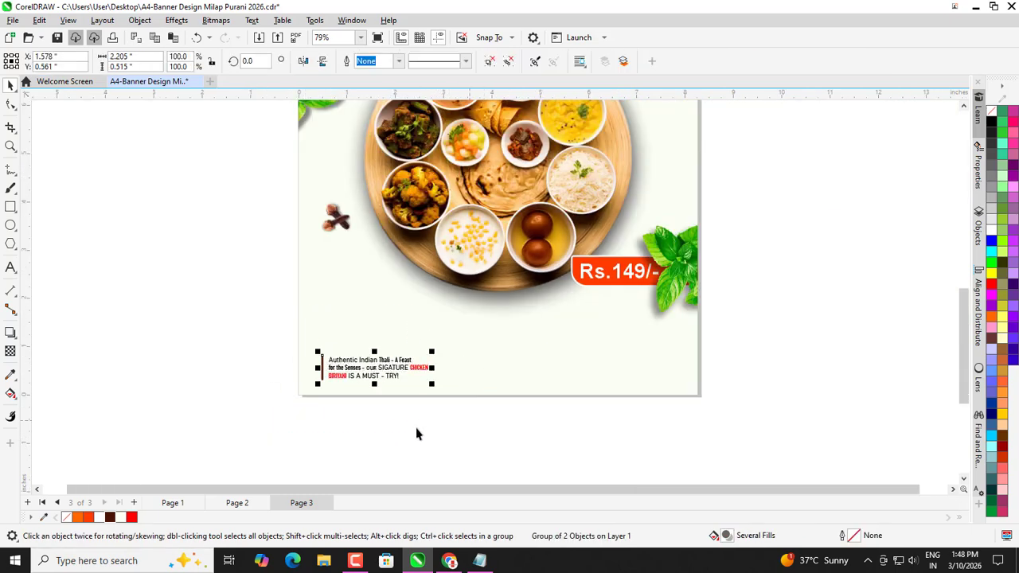
click(381, 427)
scroll(381, 427, down, 1)
scroll(448, 412, up, 2)
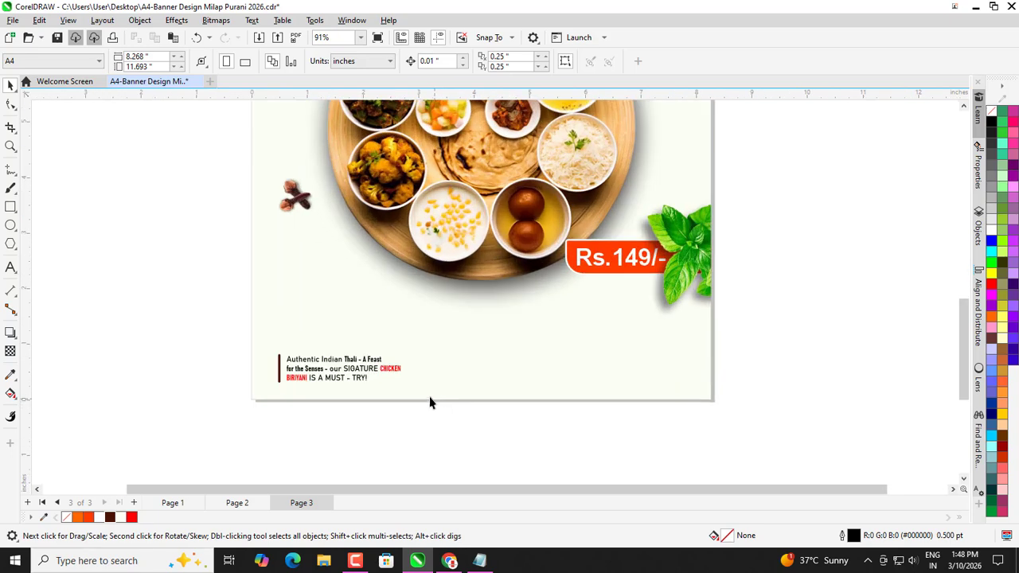
click(10, 269)
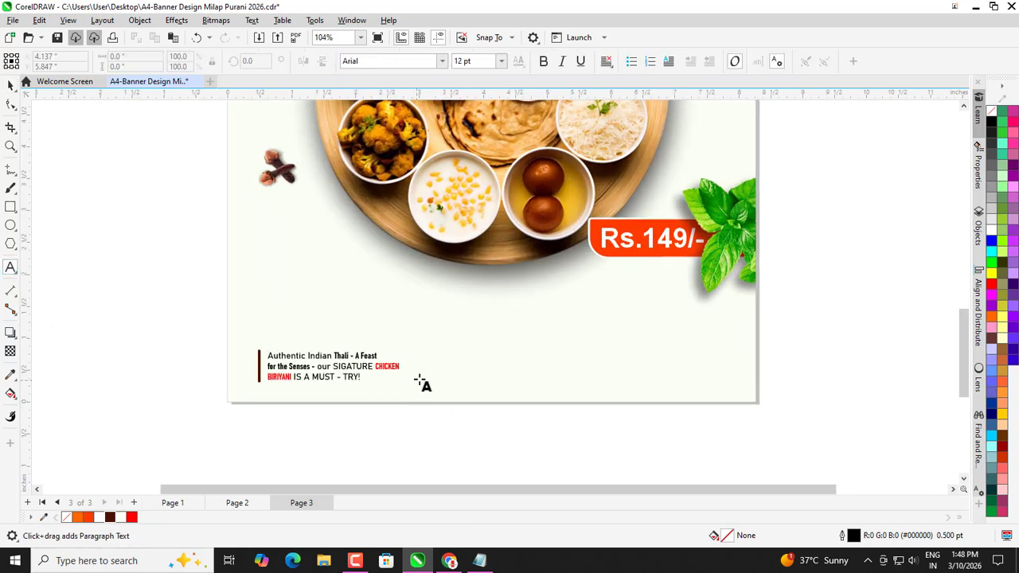
click(471, 385)
scroll(473, 387, up, 1)
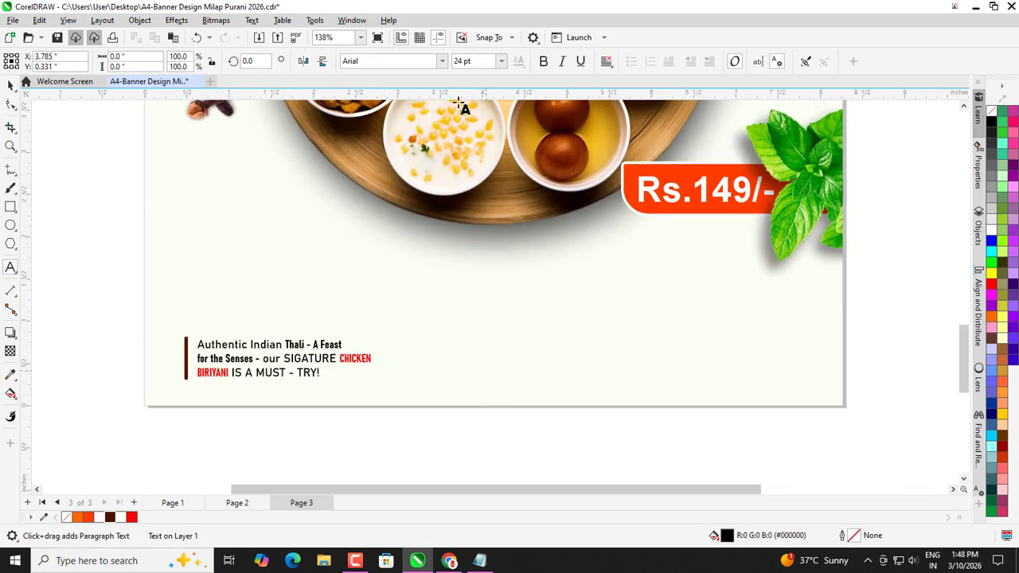
click(500, 62)
click(470, 89)
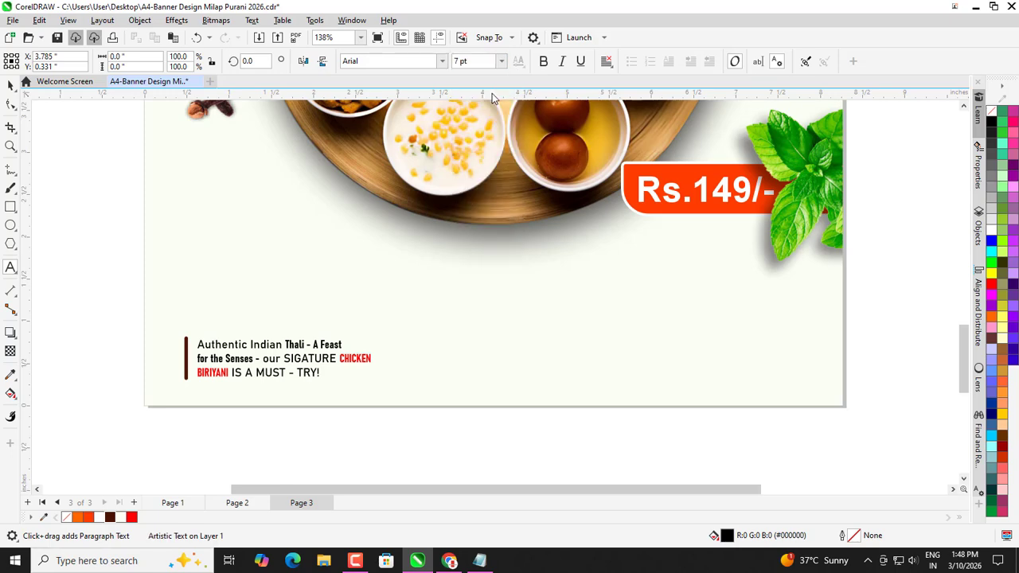
text(www)
scroll(557, 368, up, 3)
text(.foodpost)
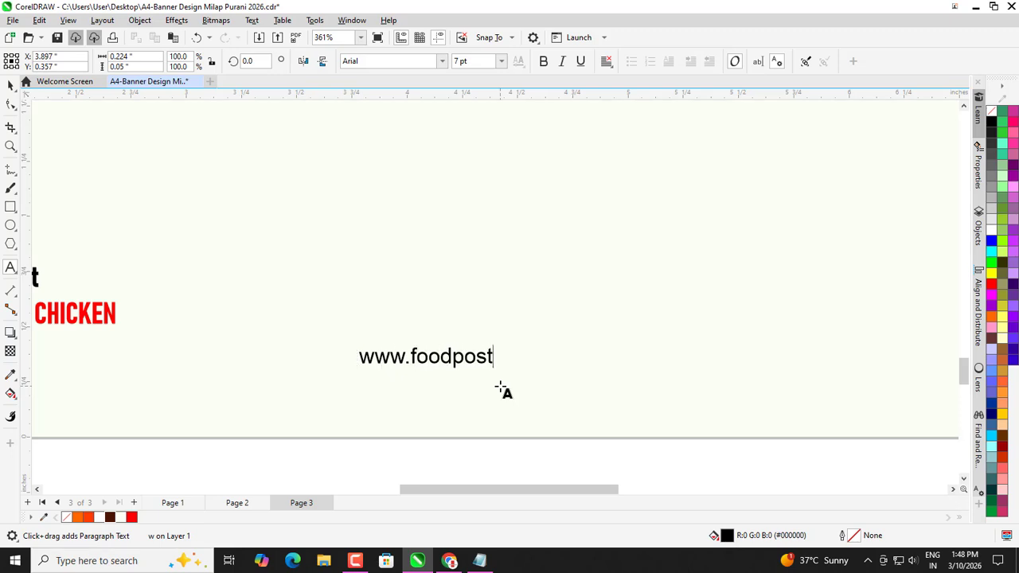
text(.com)
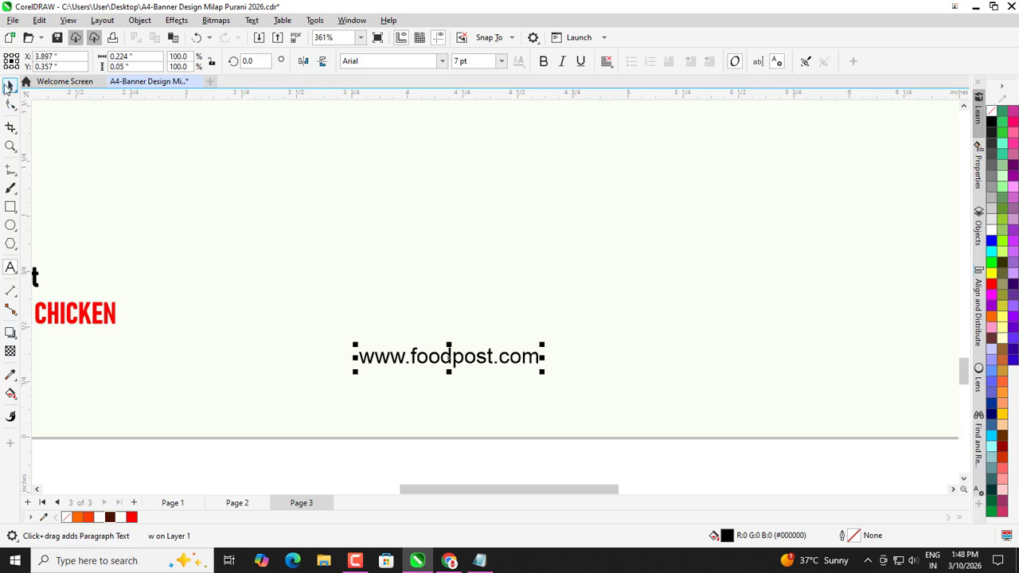
click(8, 85)
click(442, 61)
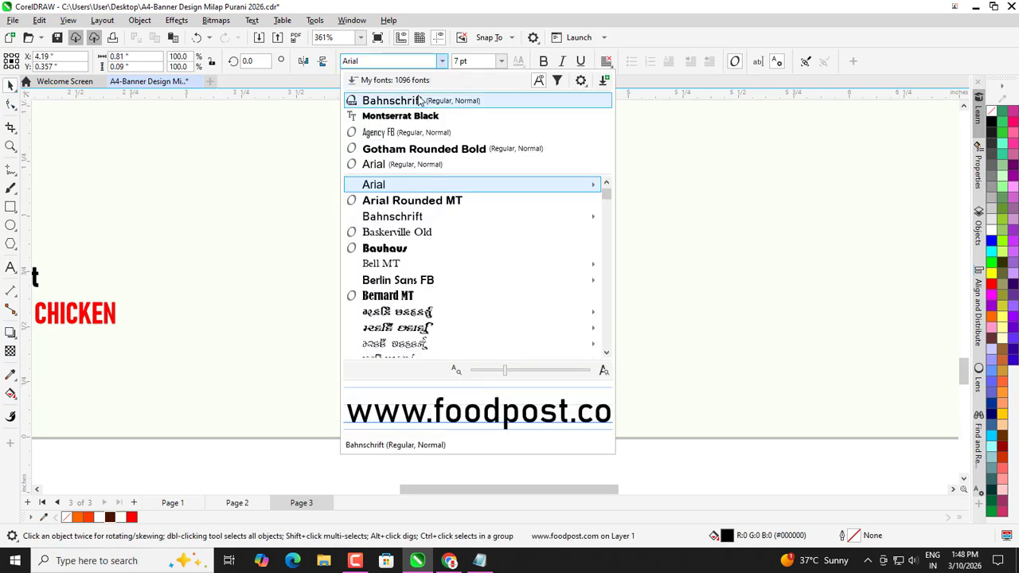
key(Escape)
scroll(501, 302, down, 4)
click(331, 313)
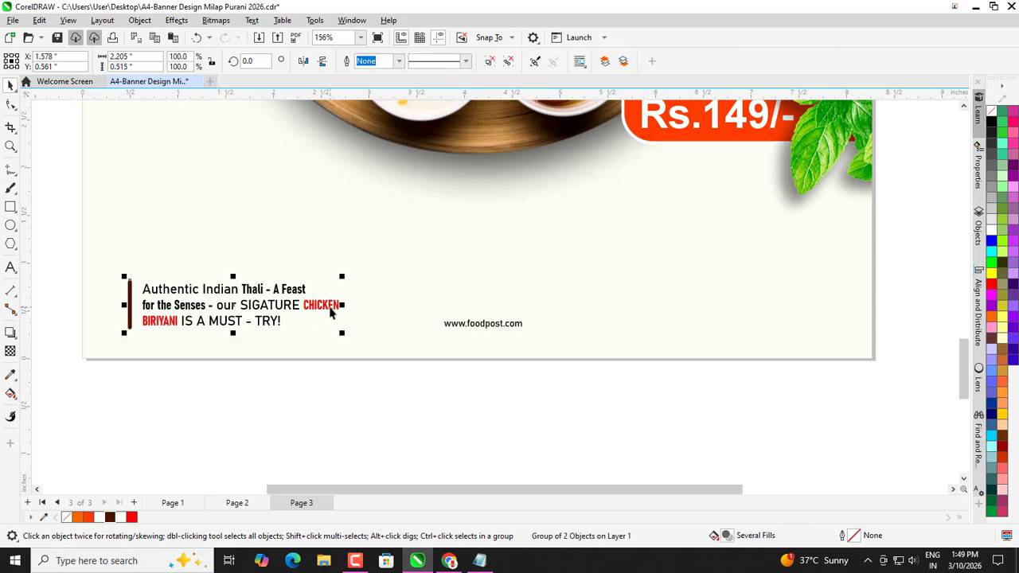
click(329, 369)
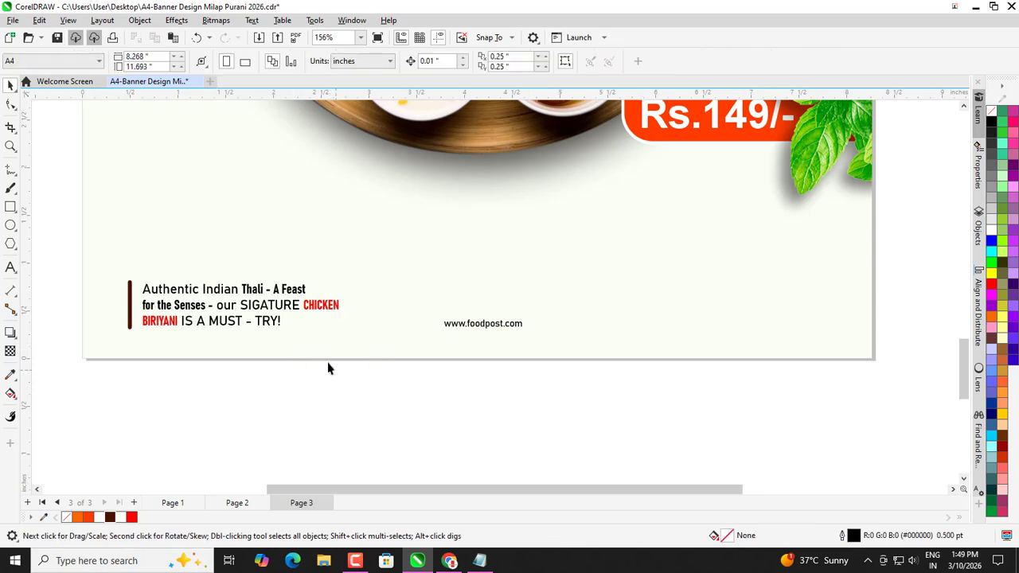
click(459, 329)
drag(528, 314, 563, 300)
Move the web address to the bottom-right edge of the banner.
scroll(452, 362, down, 2)
shift+click(314, 332)
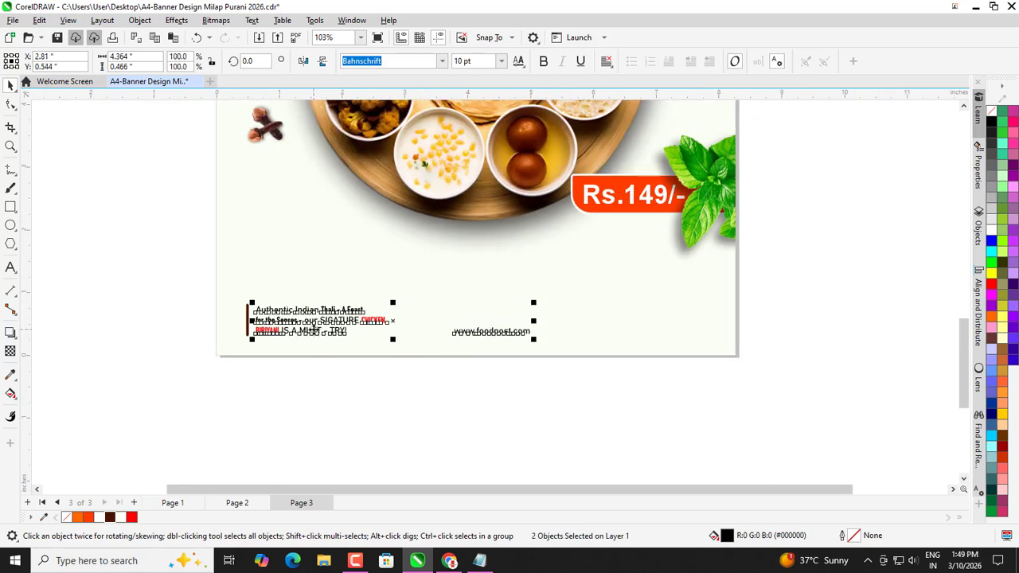
click(443, 348)
drag(464, 338, 637, 328)
click(630, 360)
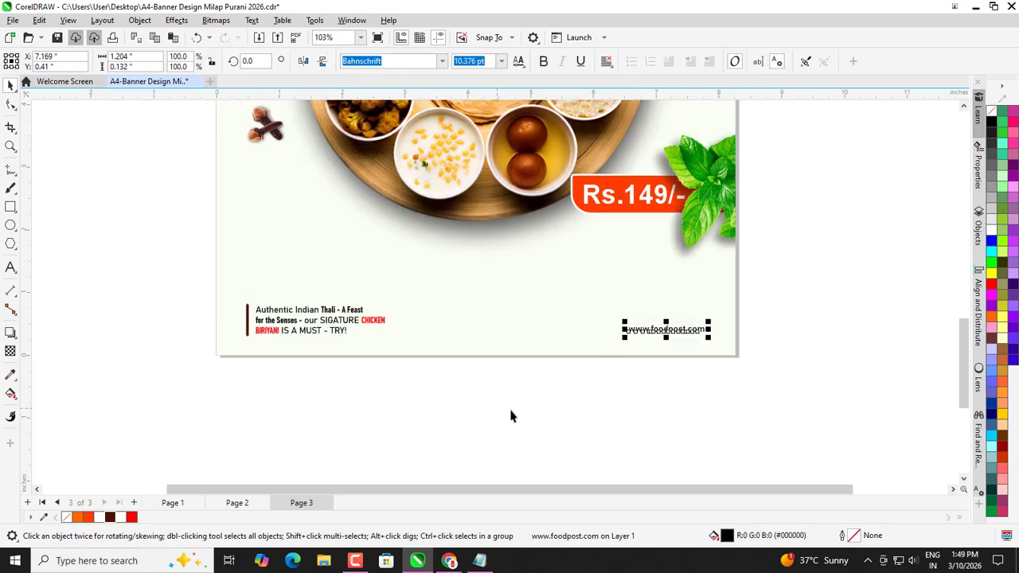
click(614, 357)
Group the description and web address, then centre the group on the page background.
scroll(365, 401, down, 3)
drag(303, 382, 681, 319)
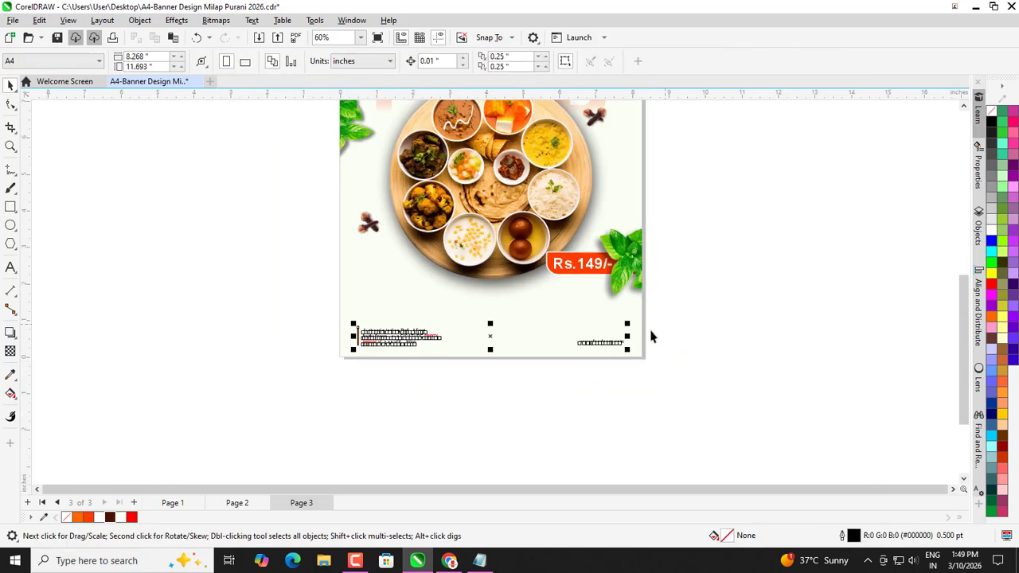
key(ctrl+g)
shift+click(531, 312)
key(c)
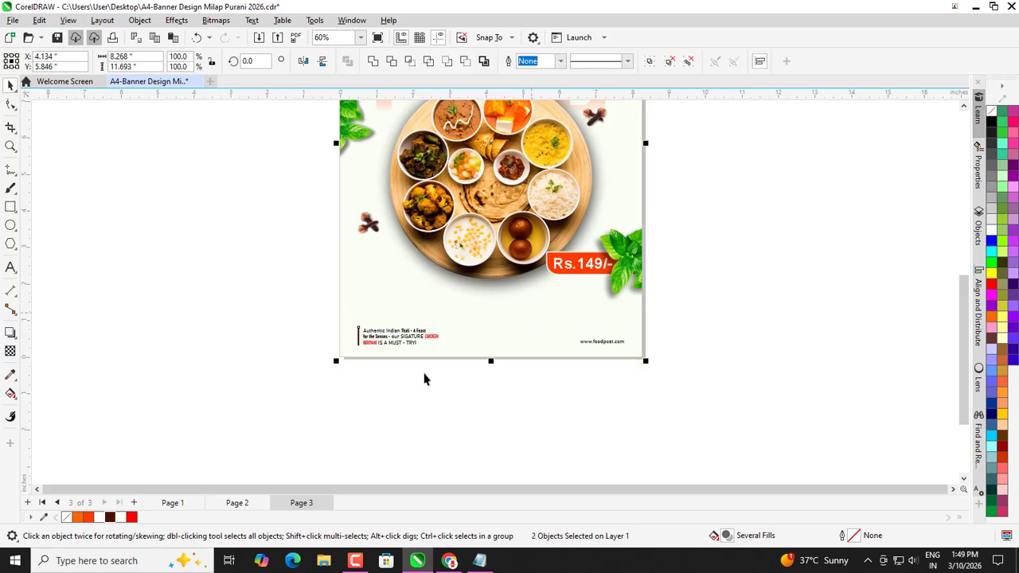
click(424, 380)
scroll(414, 410, down, 3)
scroll(406, 185, up, 2)
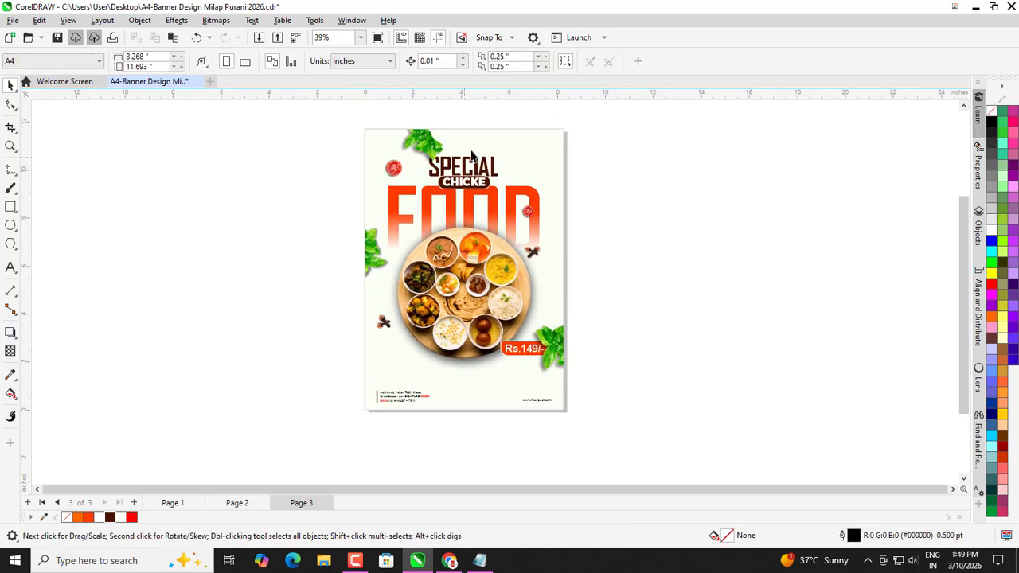
Import the Logo image file with Ctrl+I.
key(ctrl+i)
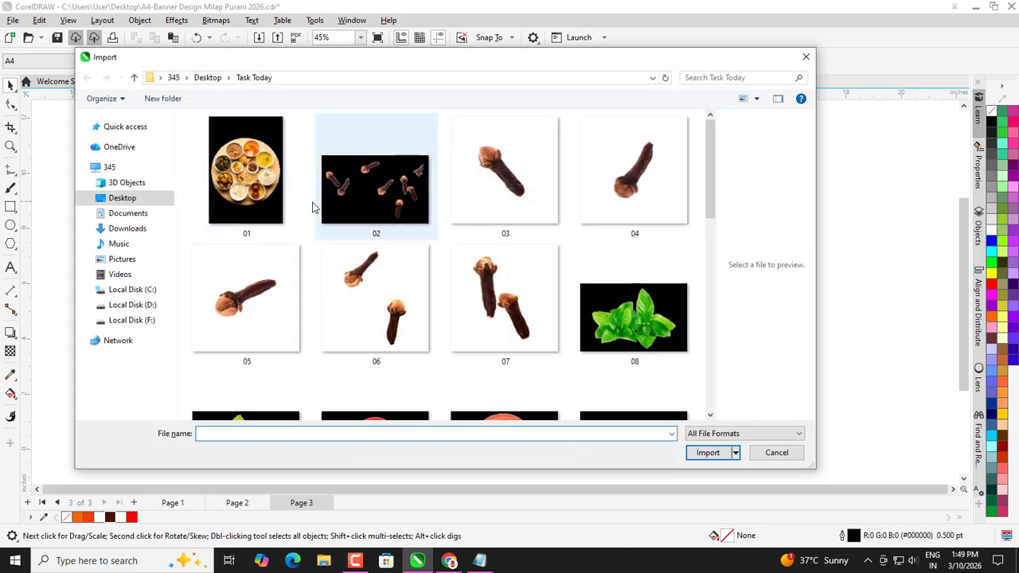
scroll(352, 254, down, 5)
scroll(407, 345, down, 3)
click(246, 352)
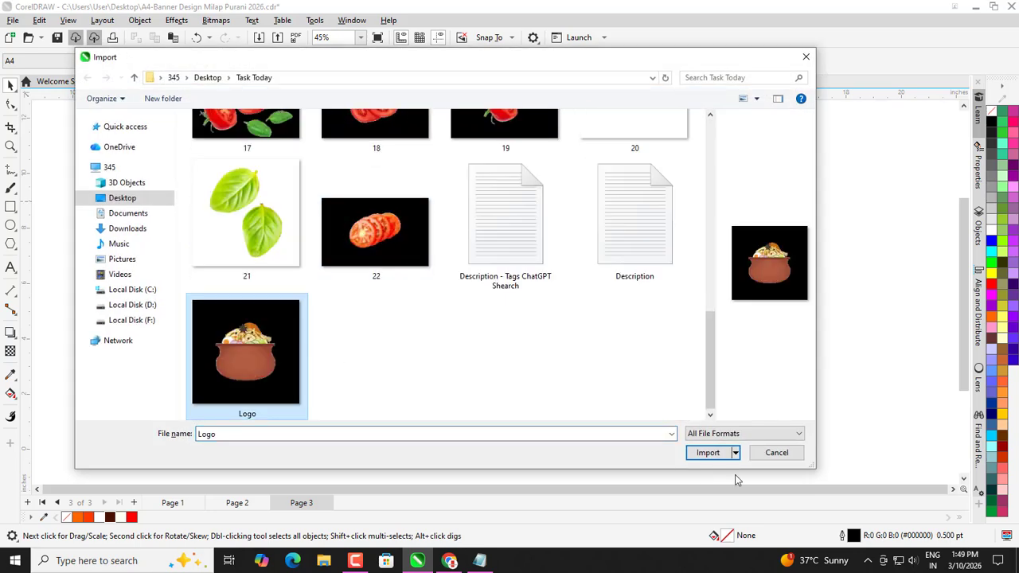
click(708, 452)
Place and size the pot logo at the banner's top-right corner.
scroll(557, 251, up, 2)
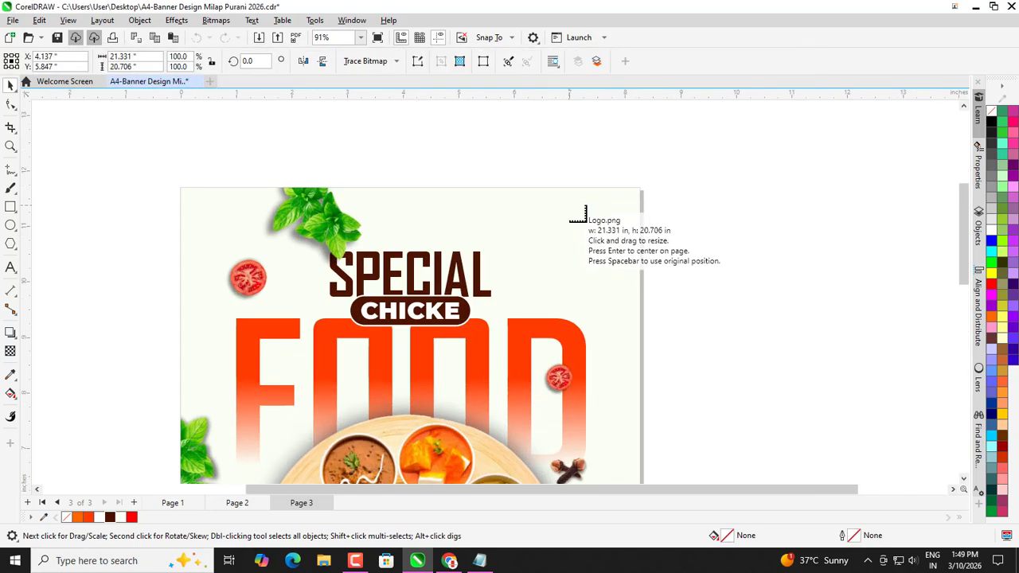
drag(581, 216, 602, 251)
click(598, 239)
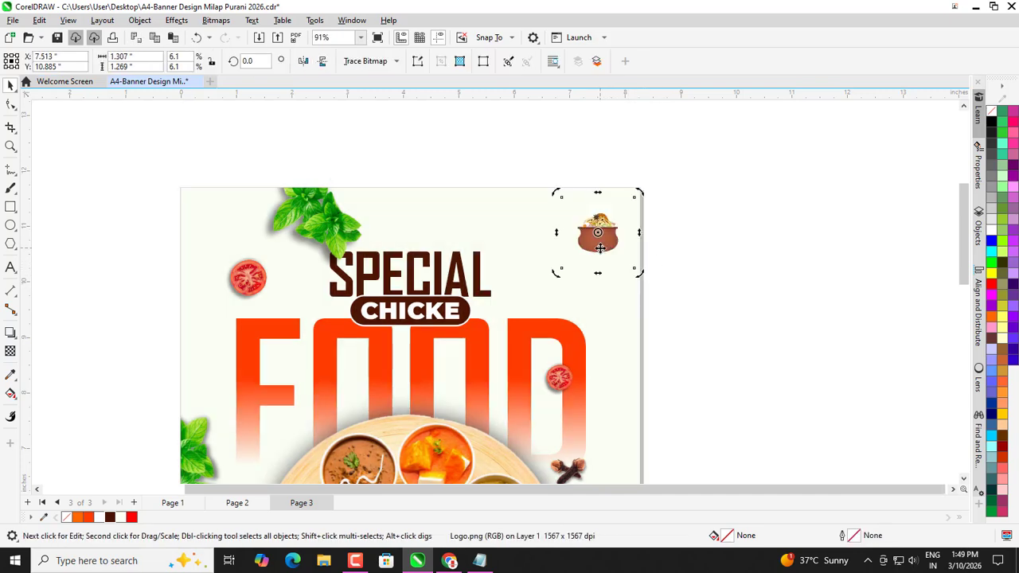
click(717, 272)
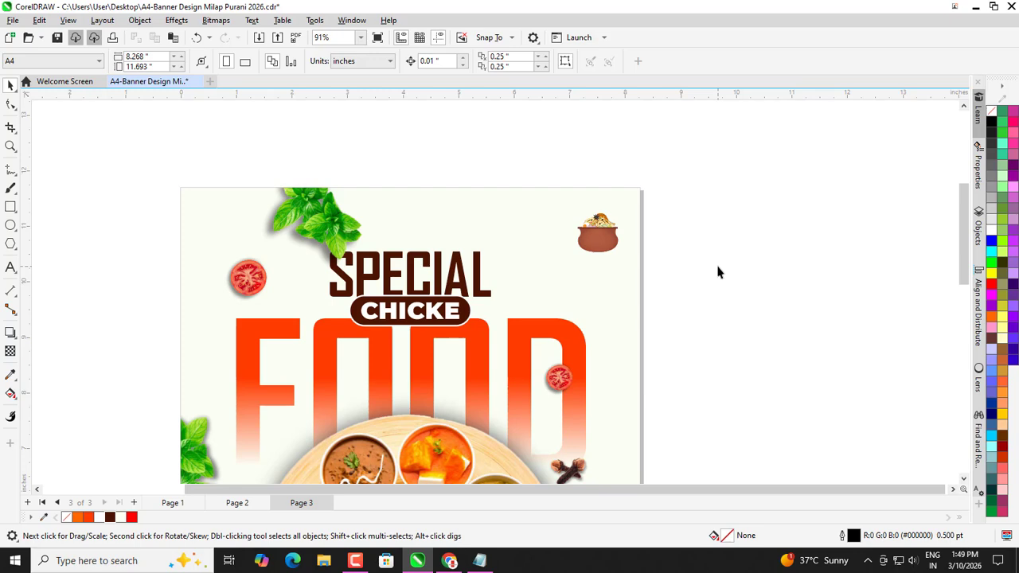
drag(599, 233, 592, 240)
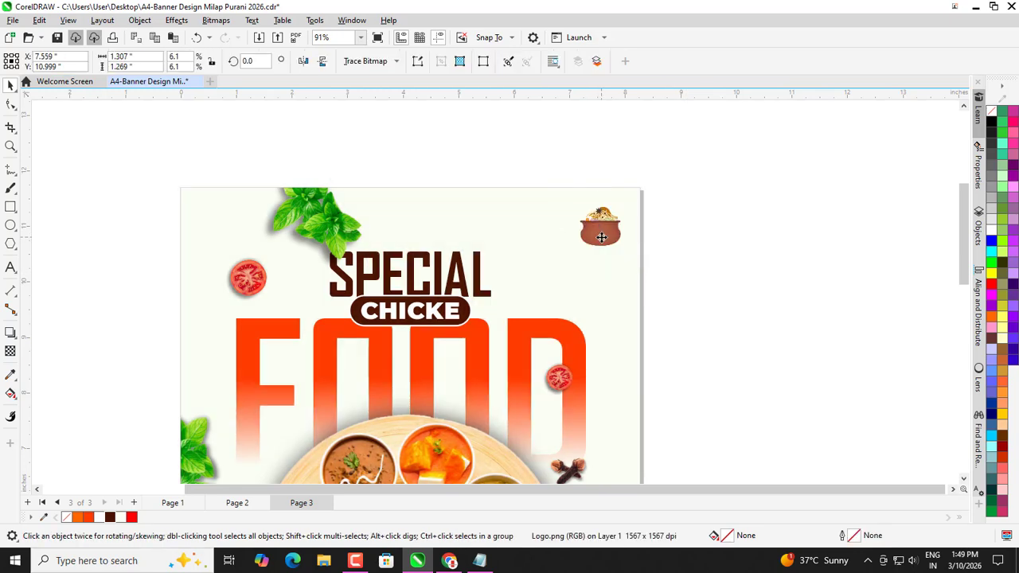
Add the YOUR LOGO text below the pot and shrink it to fit.
click(11, 268)
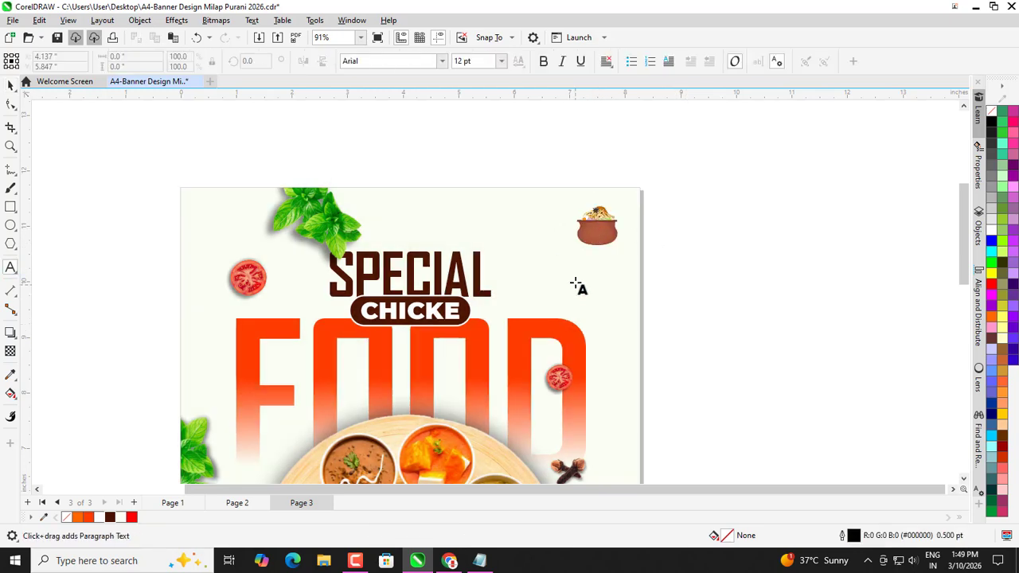
scroll(577, 287, up, 1)
click(597, 281)
text(Y)
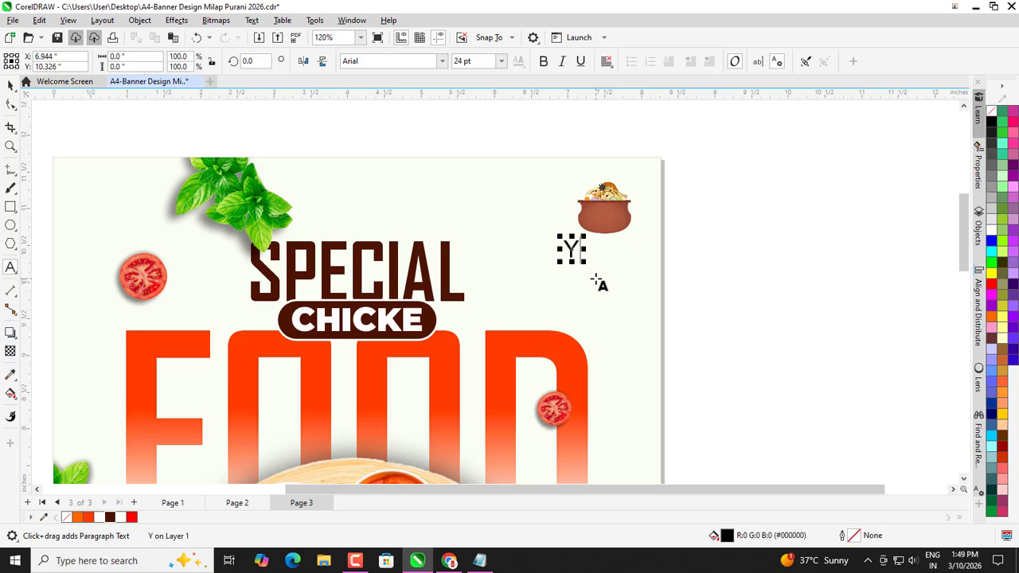
text(OUR LOGO)
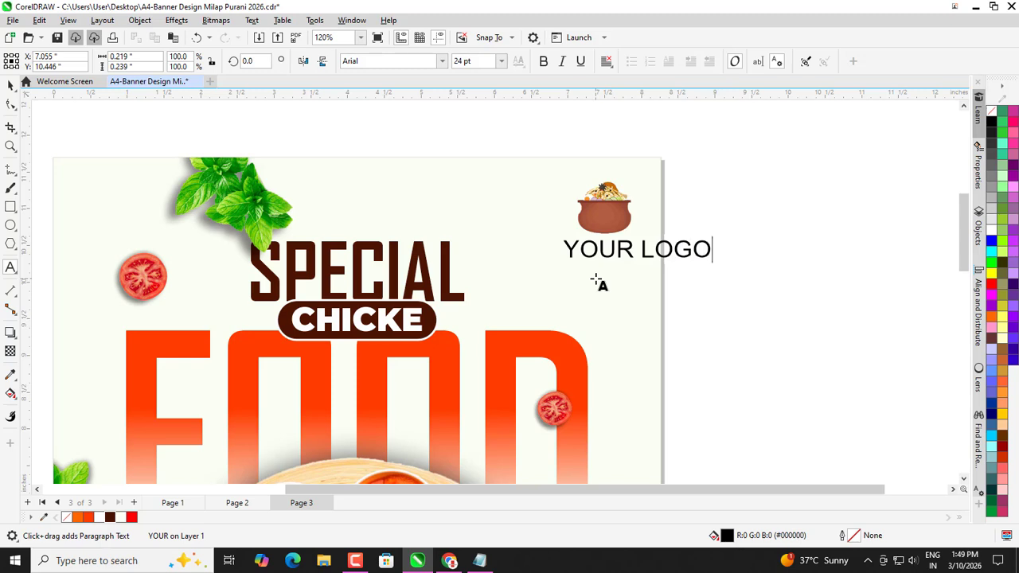
key(ctrl+space)
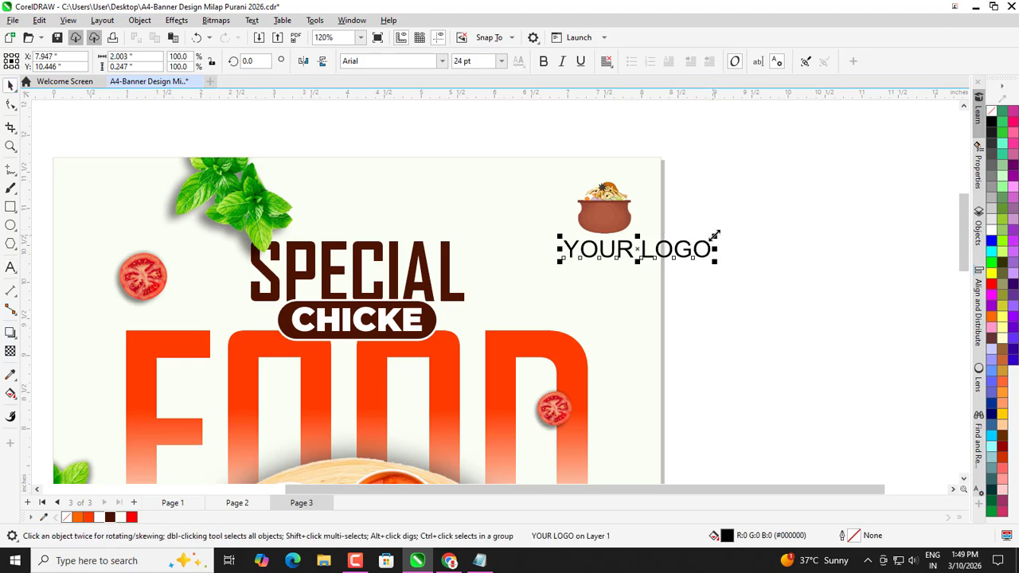
drag(716, 237, 643, 214)
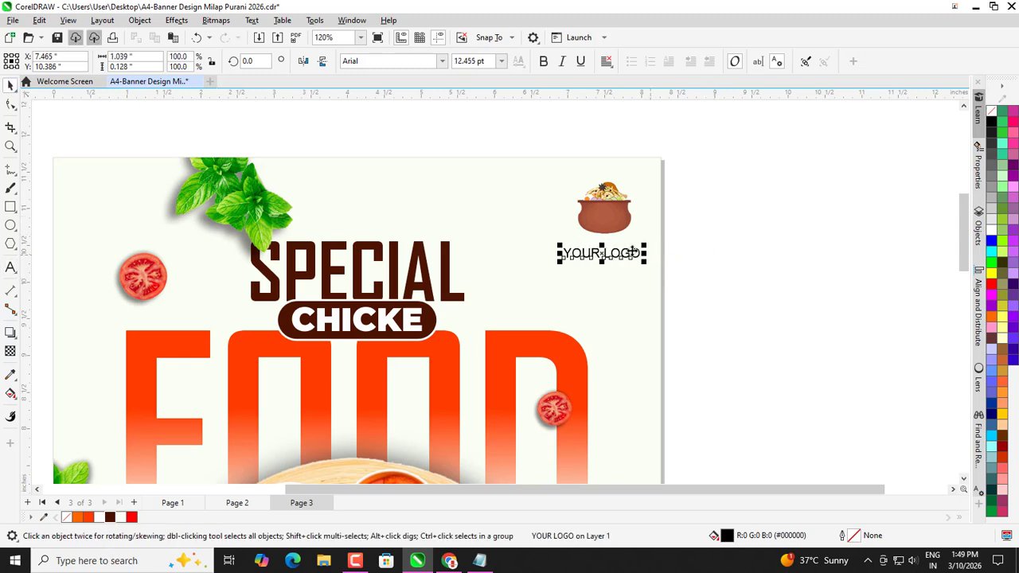
Make YOUR LOGO bold, move it up and centre it under the pot.
scroll(629, 252, down, 1)
click(542, 66)
scroll(593, 253, up, 2)
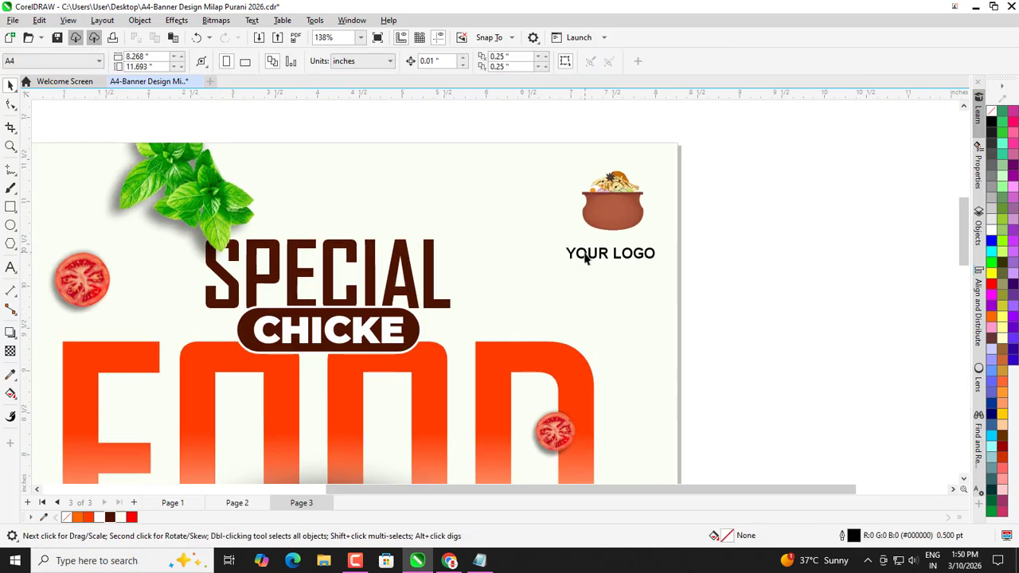
drag(587, 254, 586, 250)
shift+click(602, 215)
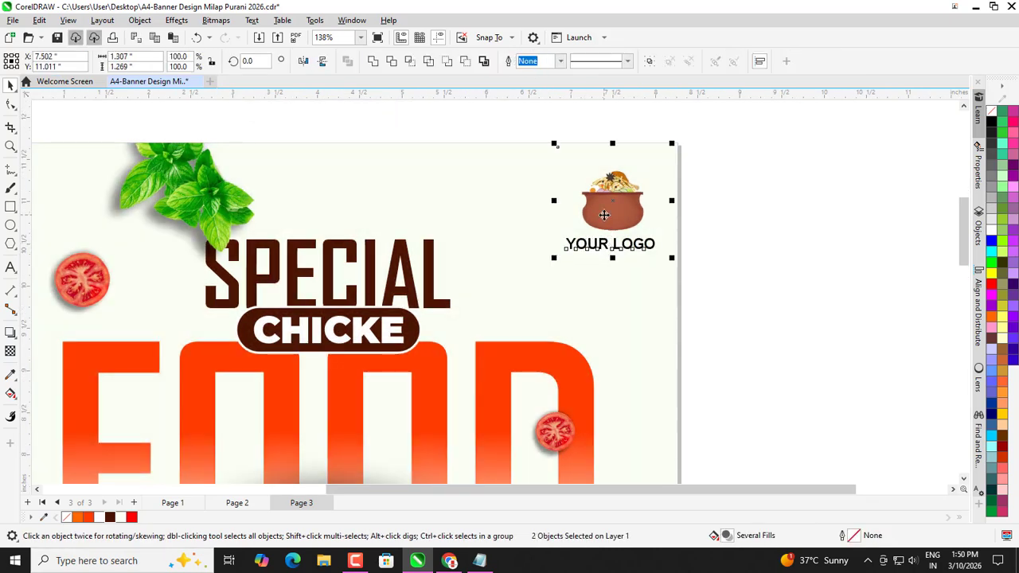
key(c)
click(702, 226)
Scale the YOUR LOGO caption down to about 75%, roughly 9.38 pt.
scroll(557, 231, up, 2)
click(575, 243)
scroll(574, 239, up, 5)
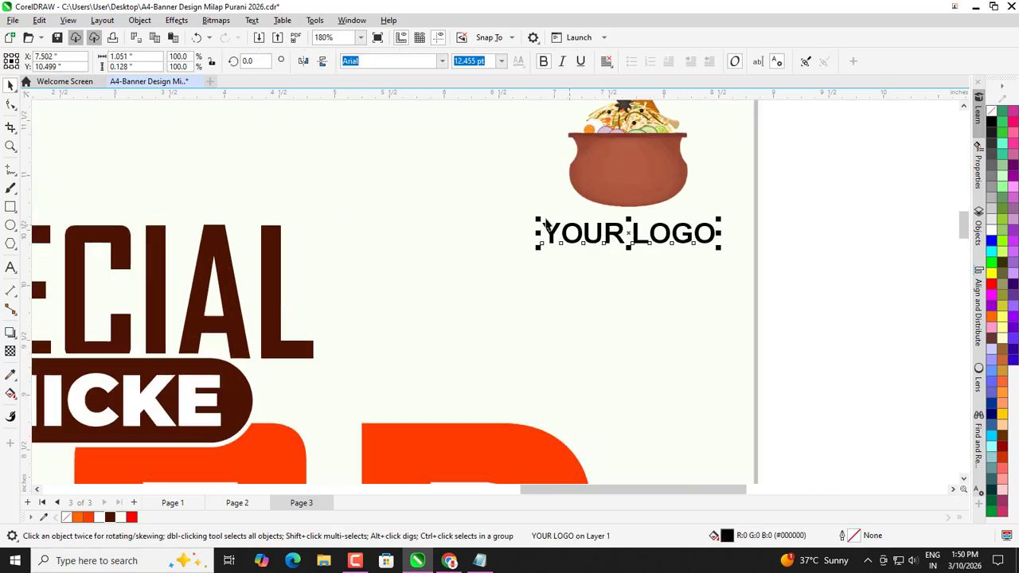
drag(537, 217, 545, 219)
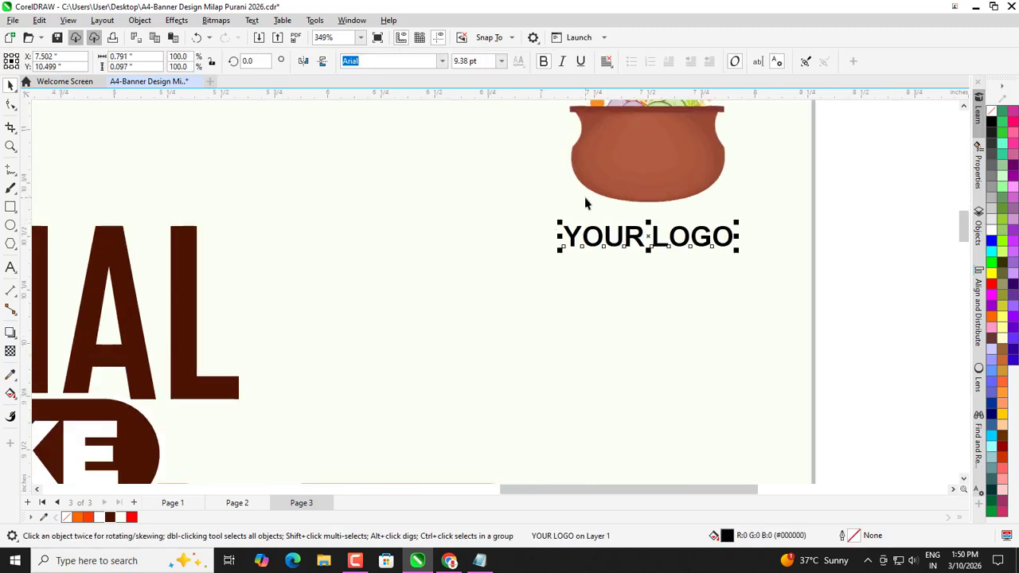
scroll(584, 197, down, 2)
shift+click(603, 182)
scroll(602, 183, down, 2)
click(614, 209)
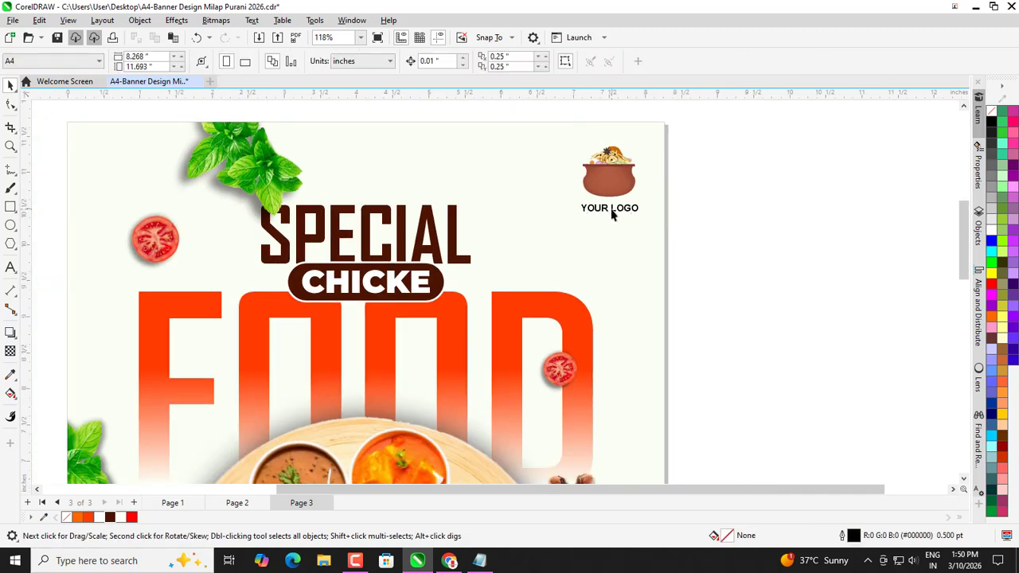
scroll(599, 210, down, 1)
click(711, 220)
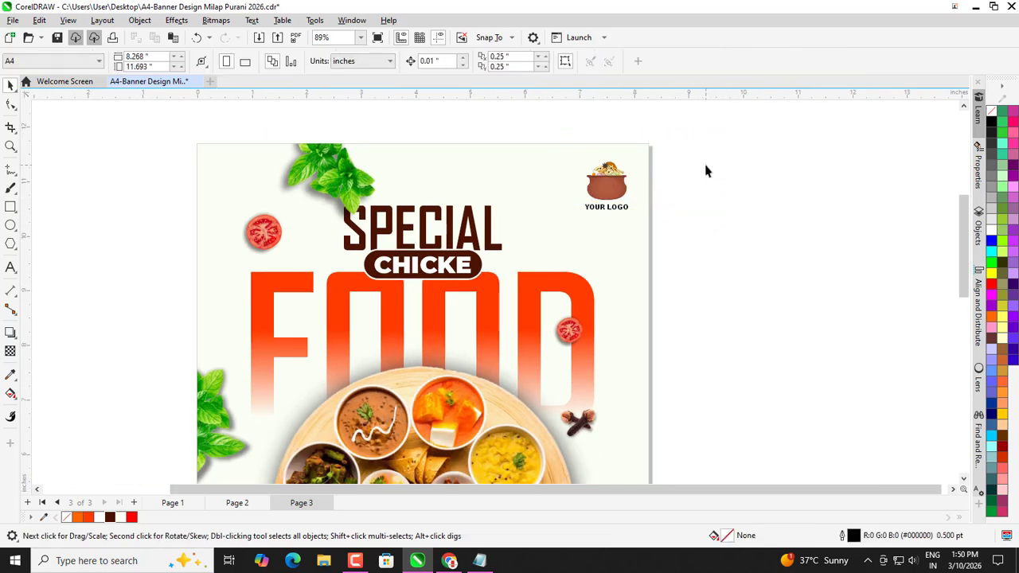
Group the pot logo with its YOUR LOGO caption using Ctrl+G.
scroll(696, 159, down, 1)
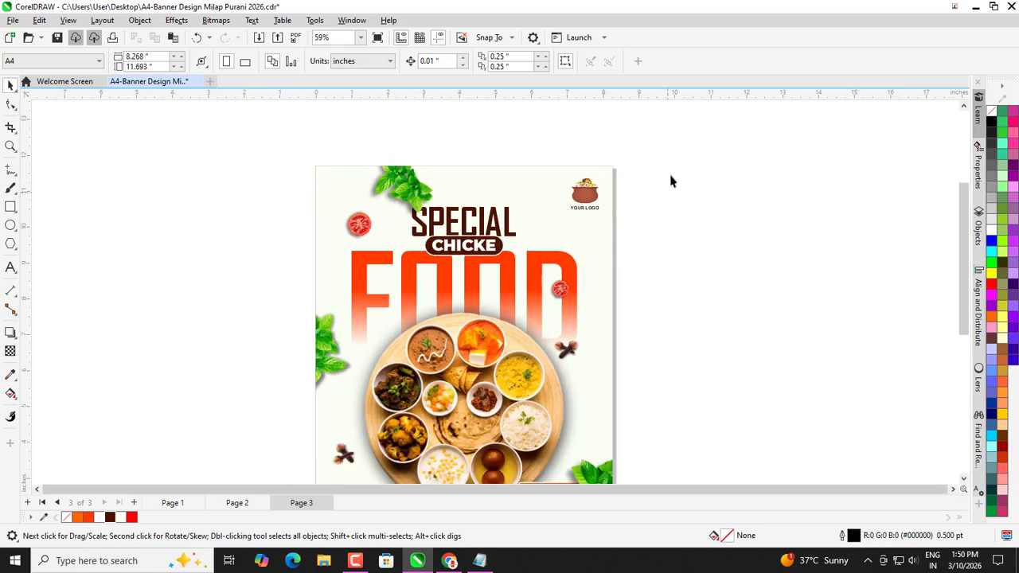
drag(557, 244, 526, 248)
key(ctrl+g)
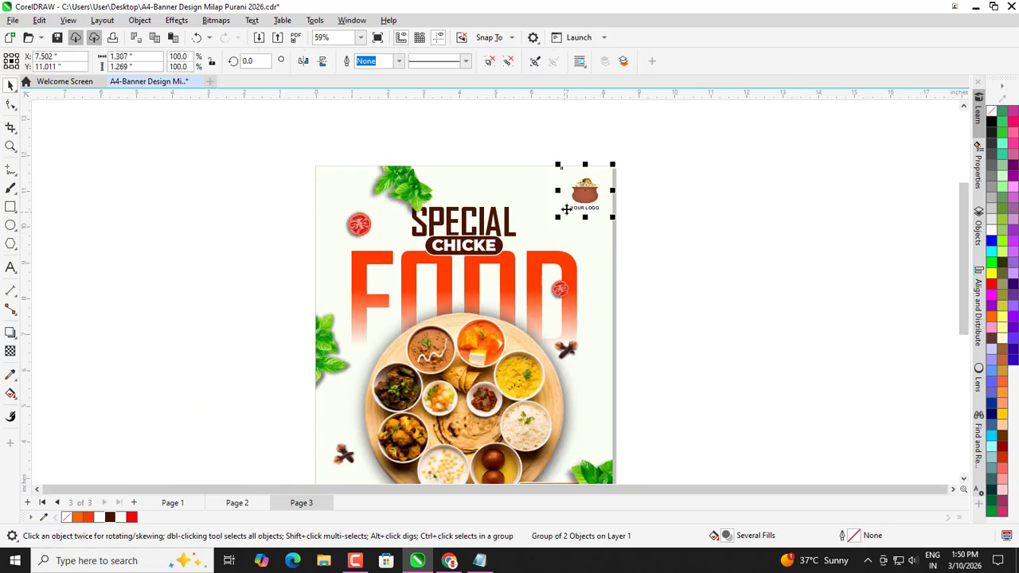
scroll(569, 215, down, 1)
key(Escape)
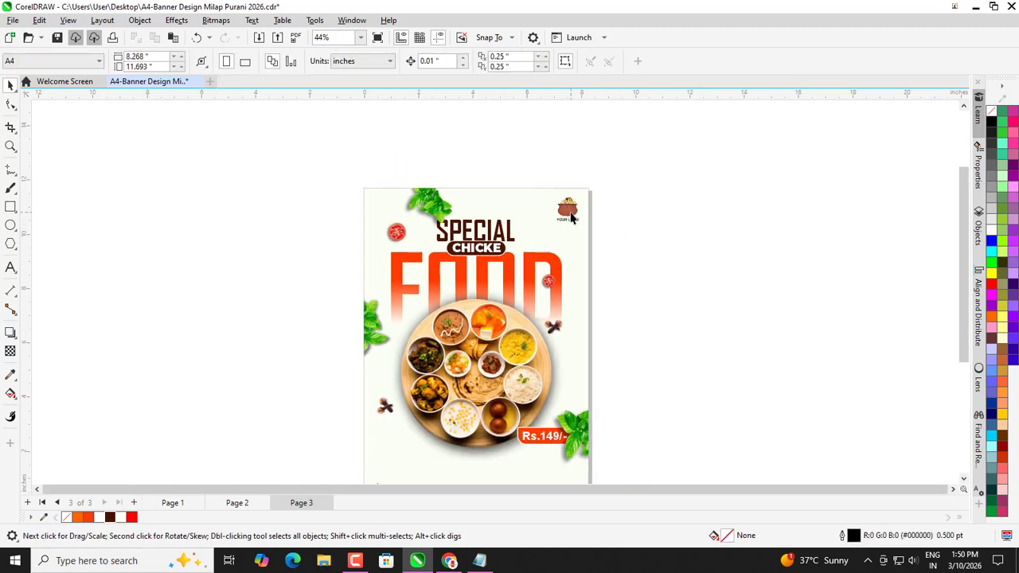
PowerClip the logo group inside the page background frame.
click(569, 217)
scroll(554, 208, up, 2)
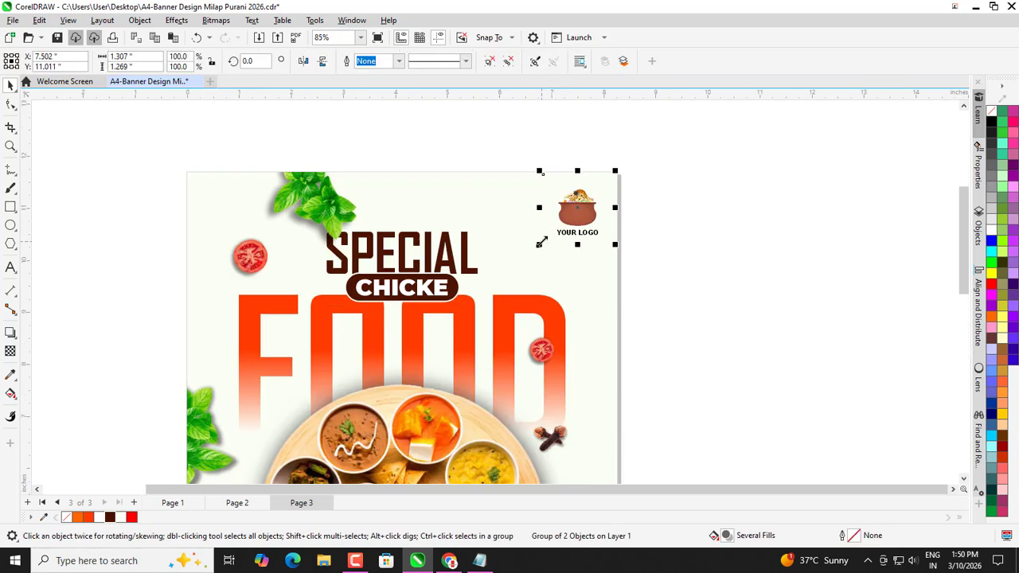
scroll(532, 242, down, 1)
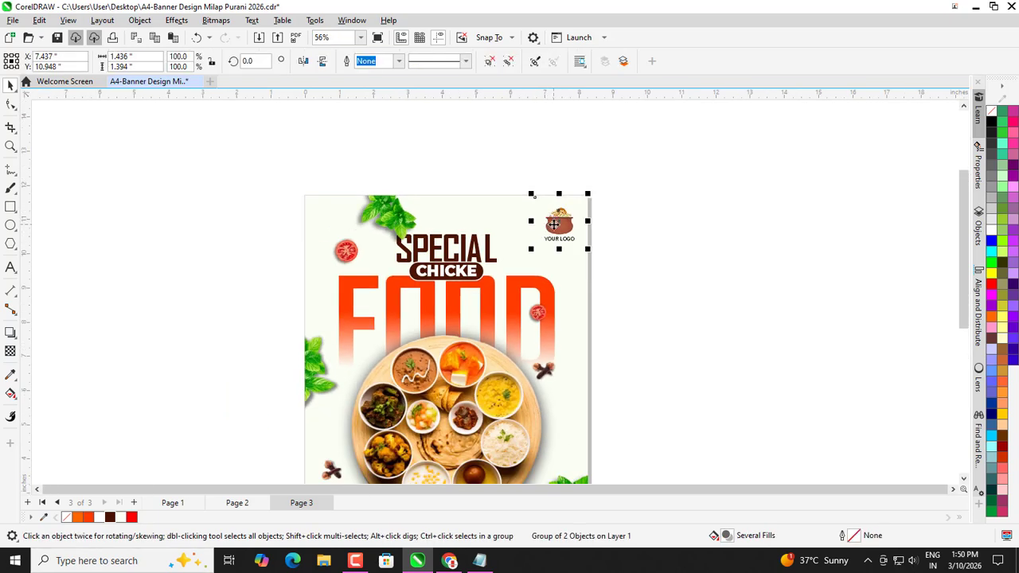
scroll(551, 223, up, 2)
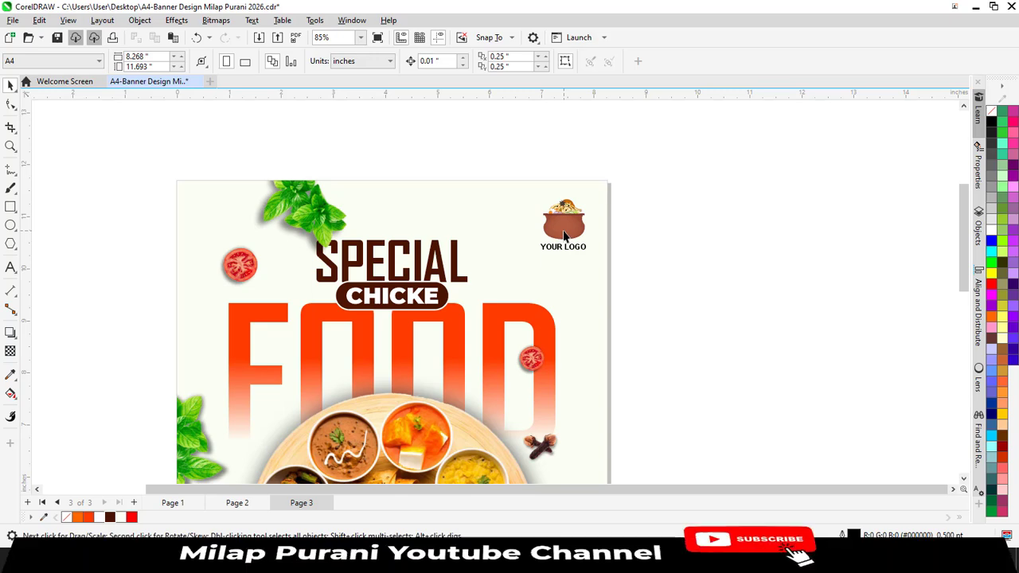
right_click(562, 225)
click(597, 327)
click(598, 327)
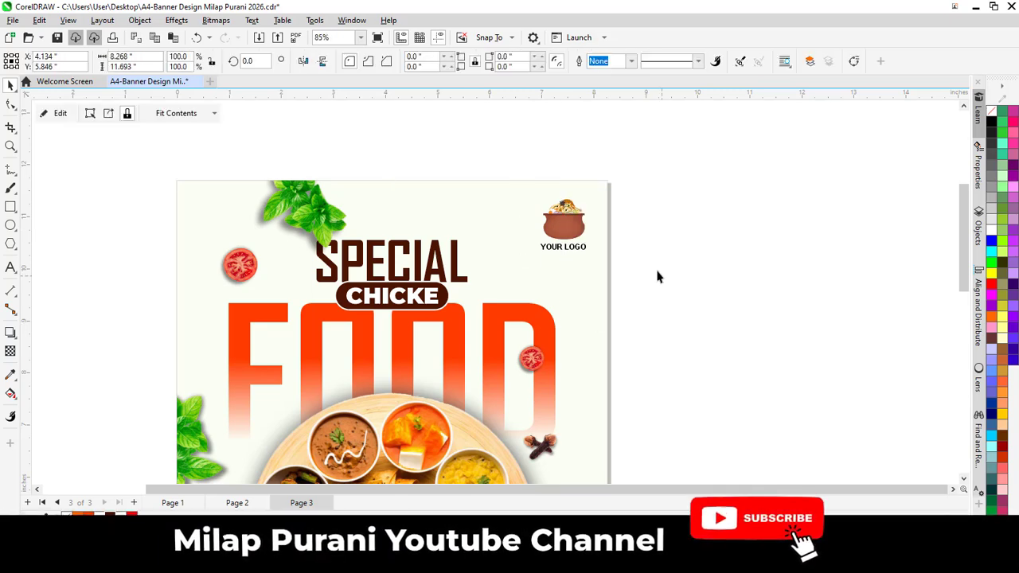
click(657, 276)
Select the grouped description and web address at the bottom.
scroll(543, 203, down, 3)
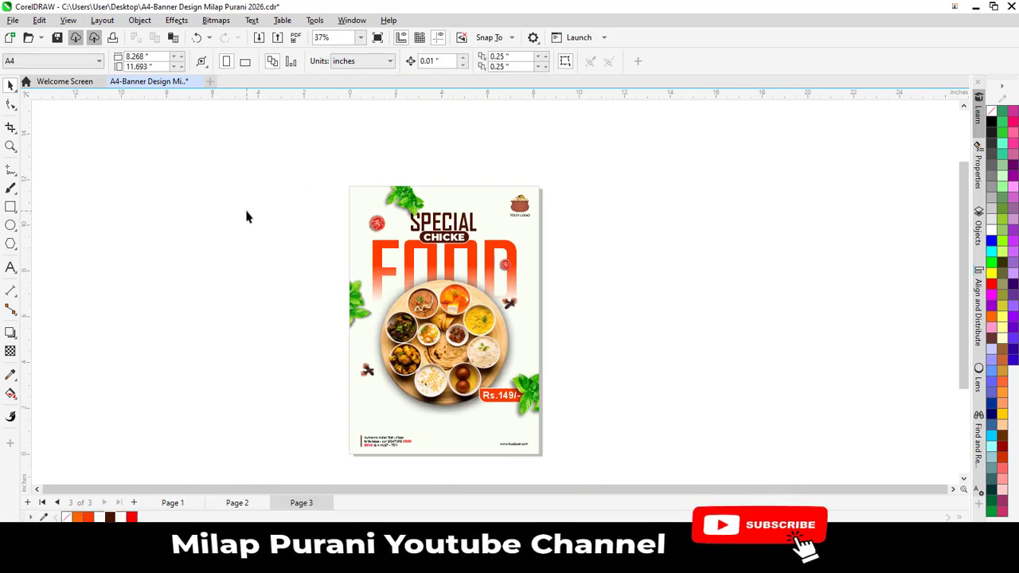
scroll(246, 216, down, 1)
scroll(315, 342, up, 2)
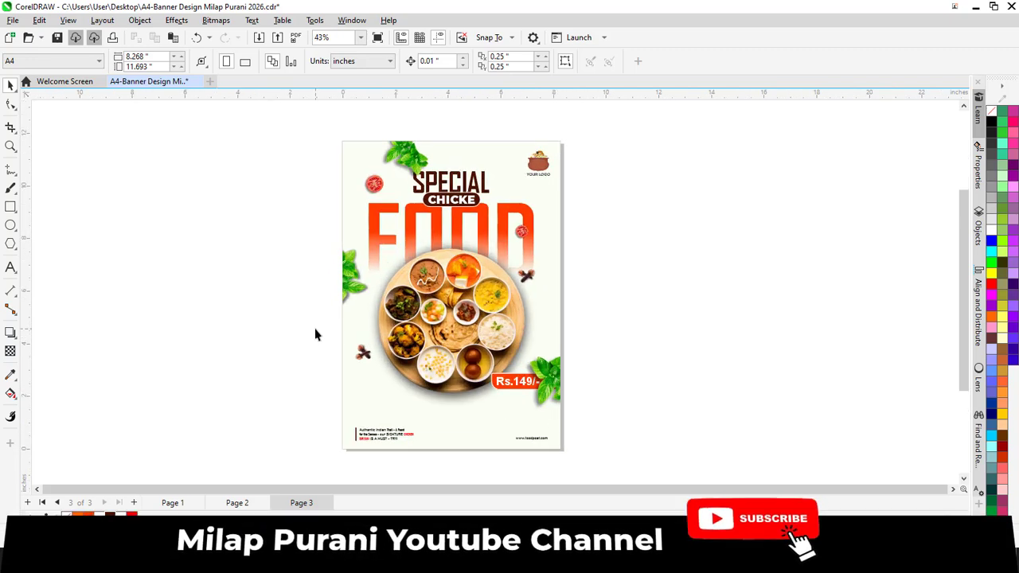
click(387, 439)
scroll(447, 462, up, 2)
Ungroup the bottom texts and enlarge the description text.
key(ctrl+u)
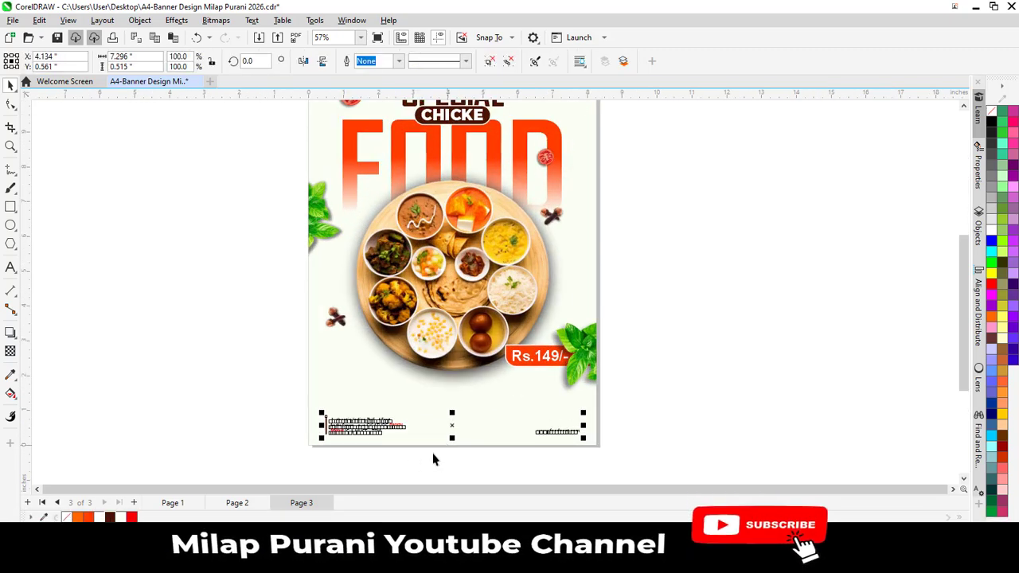
click(264, 423)
drag(288, 450, 446, 384)
scroll(409, 453, up, 2)
click(205, 366)
scroll(444, 435, down, 1)
click(562, 426)
scroll(562, 426, up, 4)
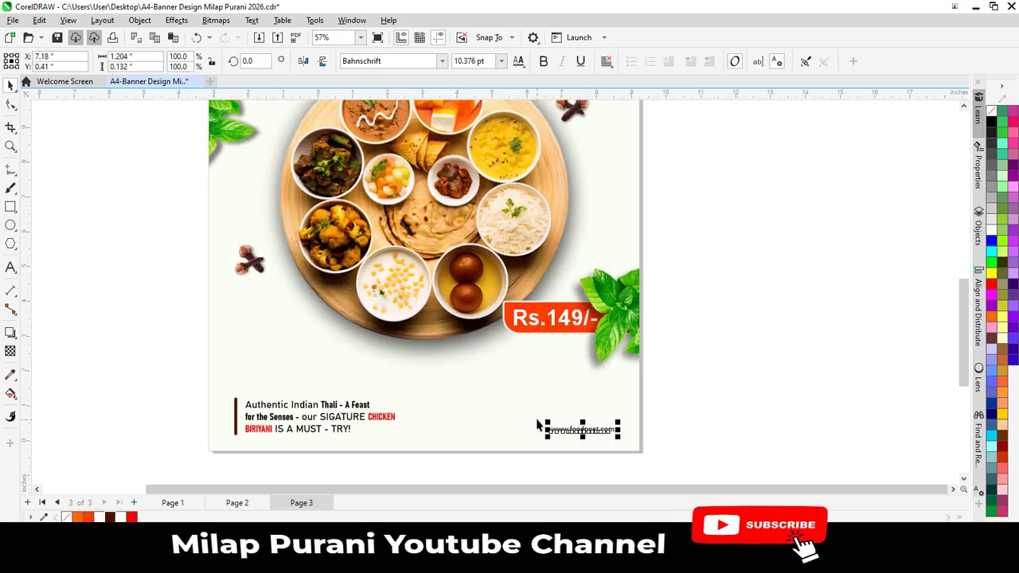
drag(525, 415, 514, 416)
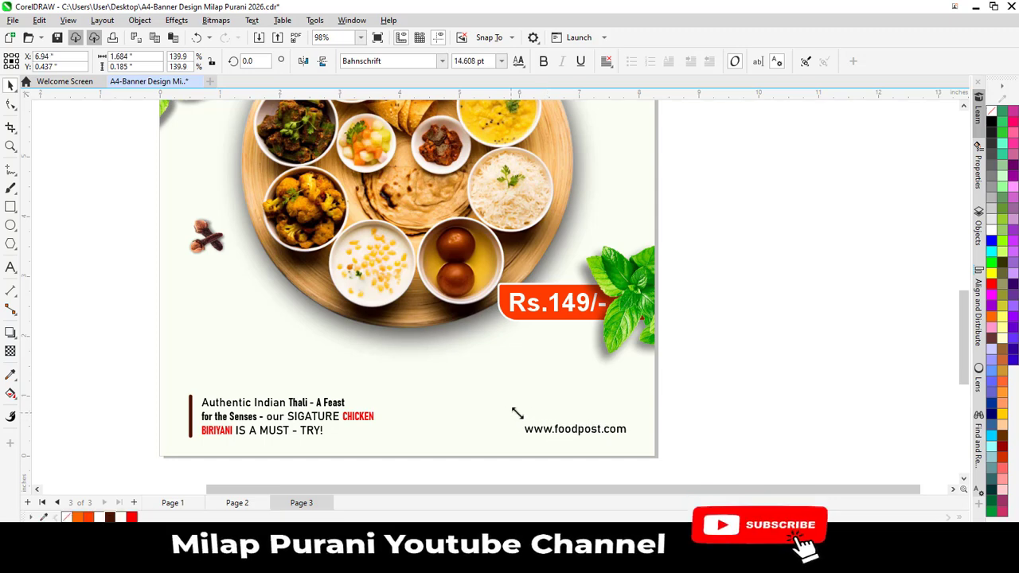
shift+click(307, 438)
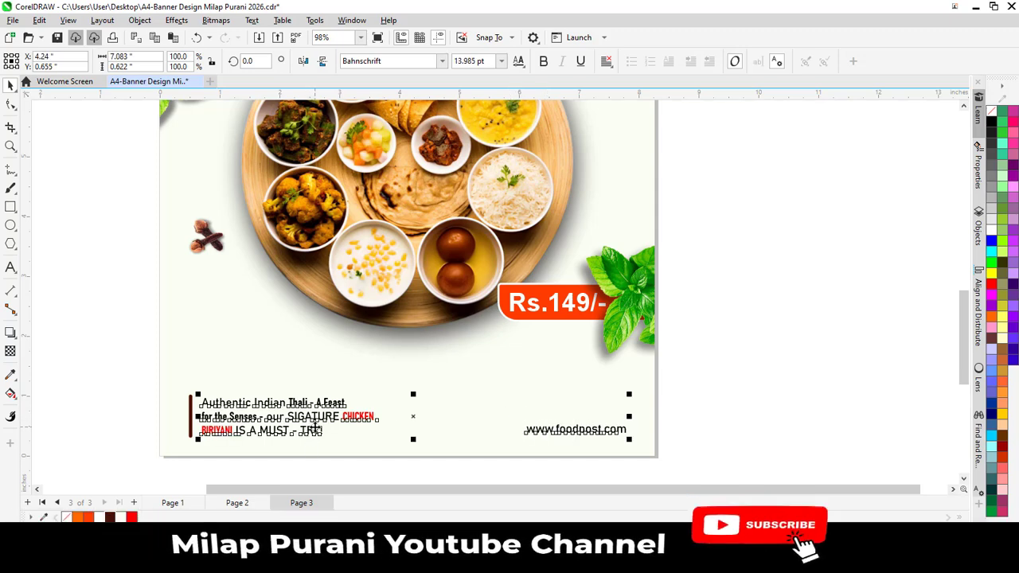
scroll(330, 390, down, 3)
drag(523, 478, 593, 455)
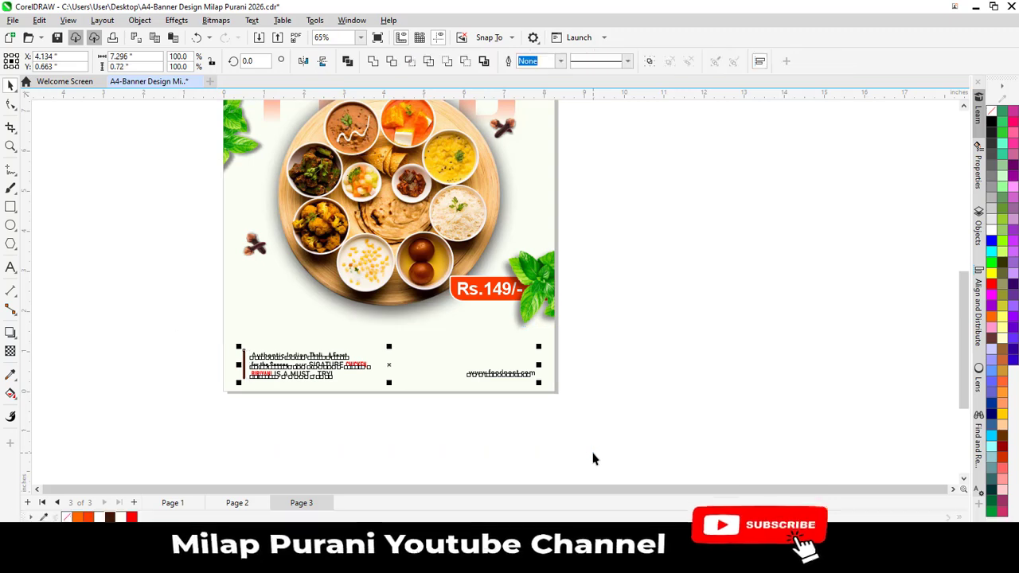
scroll(282, 338, up, 2)
scroll(371, 439, down, 2)
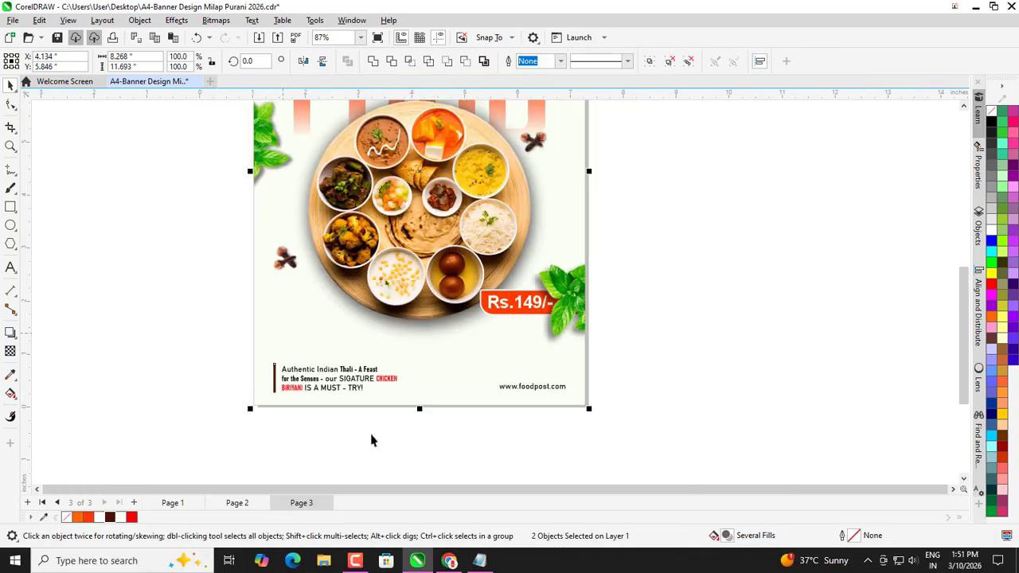
click(387, 432)
Marquee-select all of the banner's elements.
scroll(404, 440, down, 1)
scroll(405, 440, down, 1)
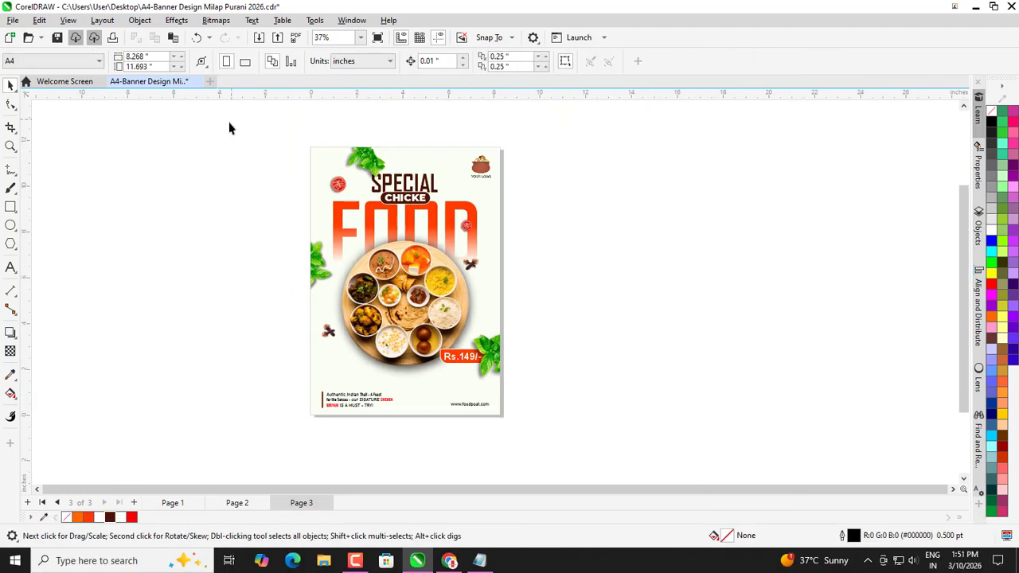
drag(229, 128, 605, 469)
scroll(605, 469, down, 1)
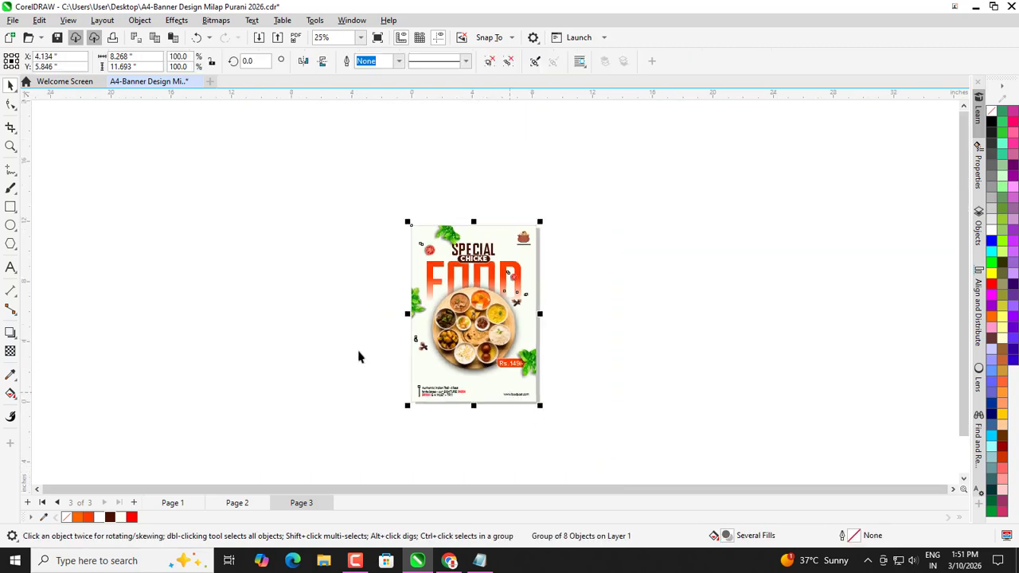
key(z)
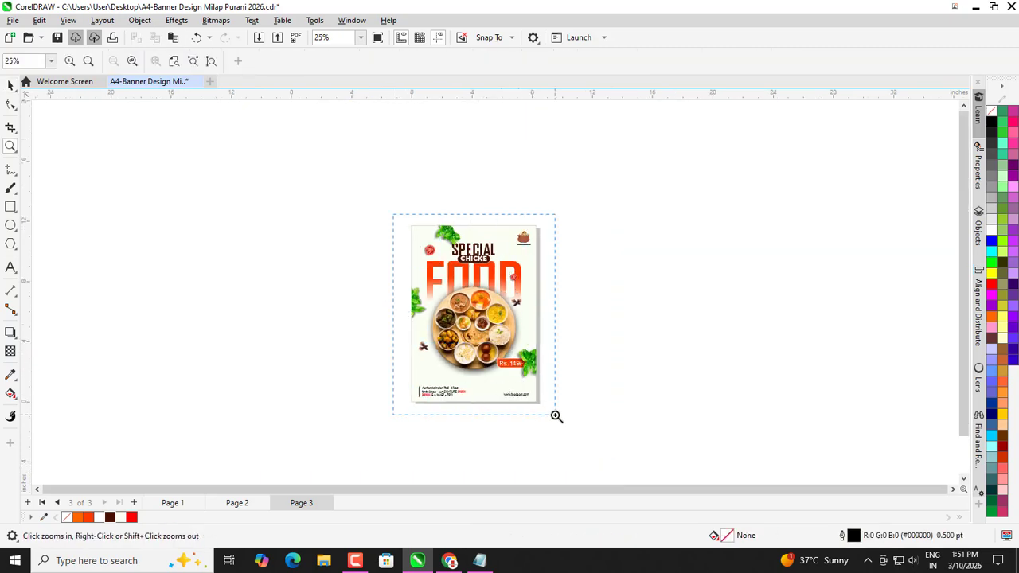